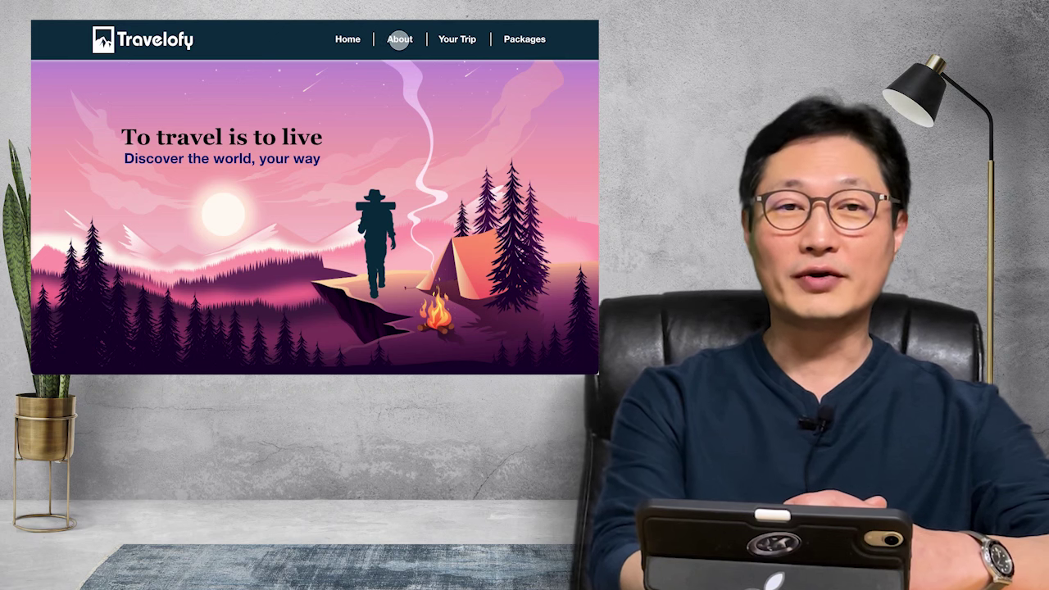
{"action": "left_click", "coordinate": [399, 39]}
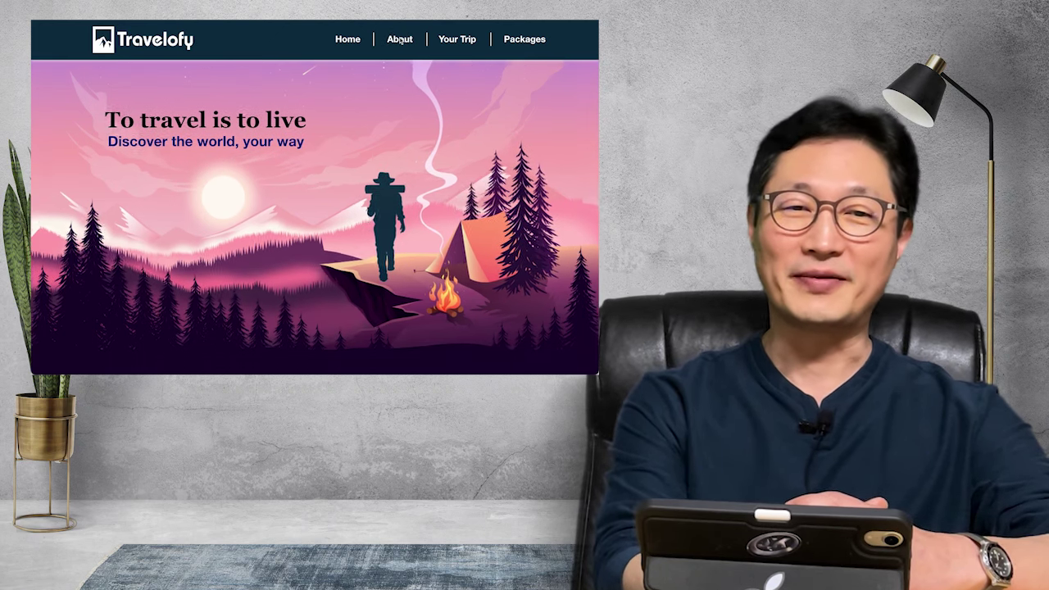
{"action": "left_click", "coordinate": [363, 40]}
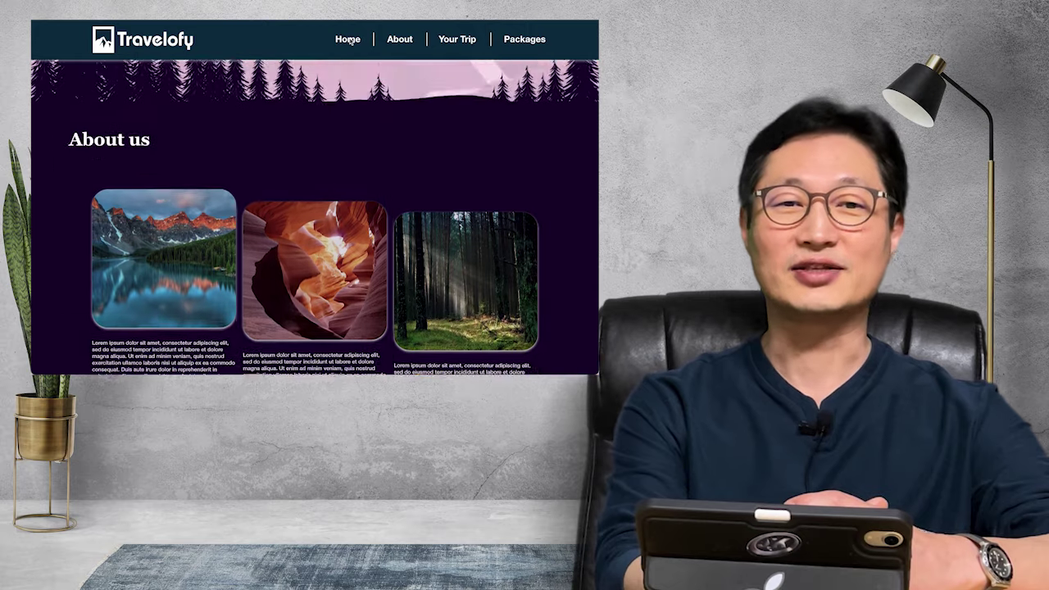
{"action": "left_click", "coordinate": [405, 40]}
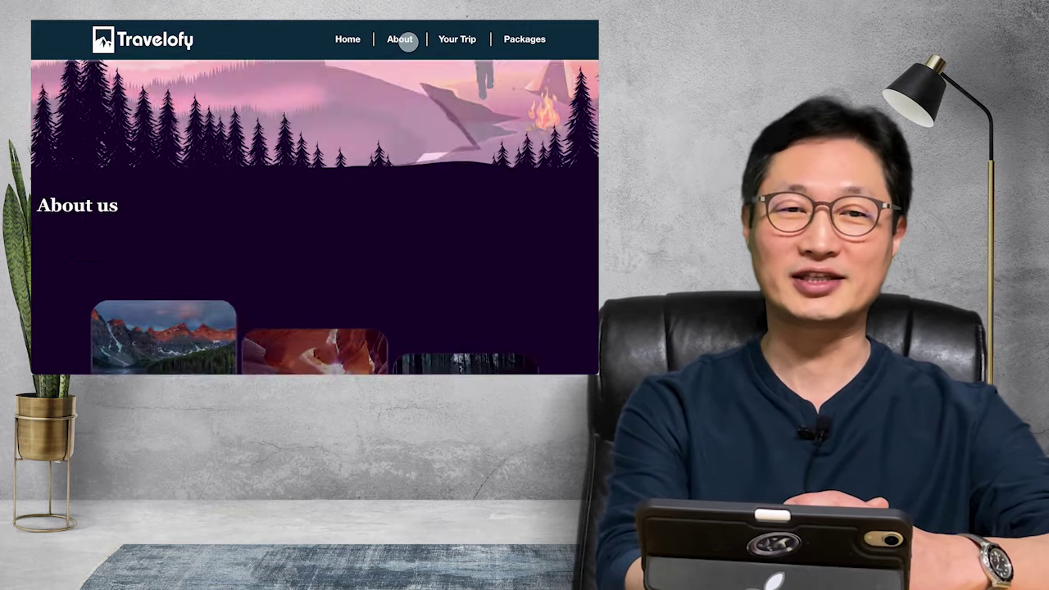
{"action": "left_click", "coordinate": [457, 40]}
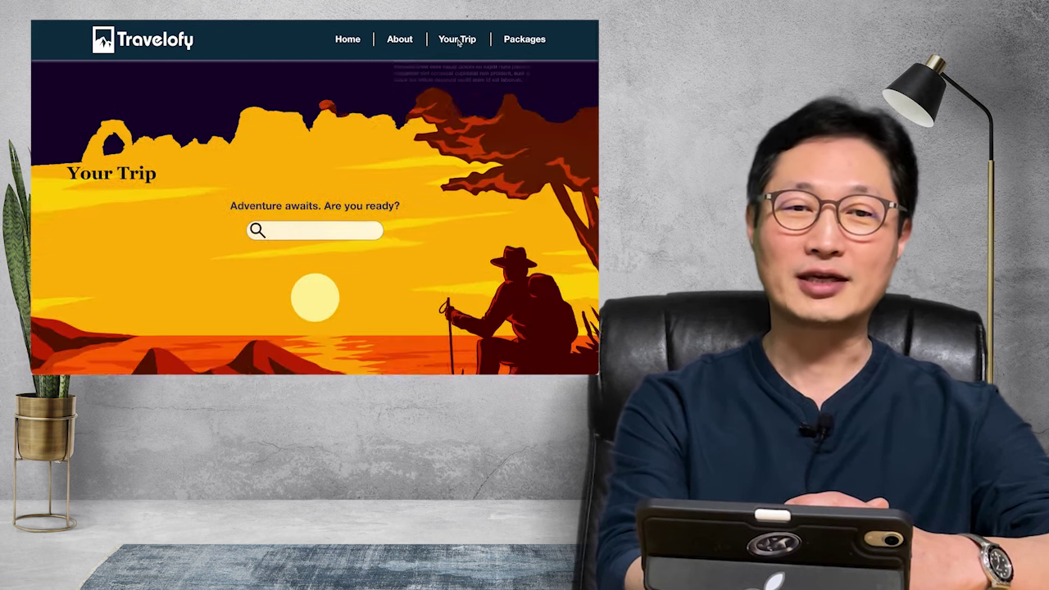
{"action": "left_click", "coordinate": [493, 42]}
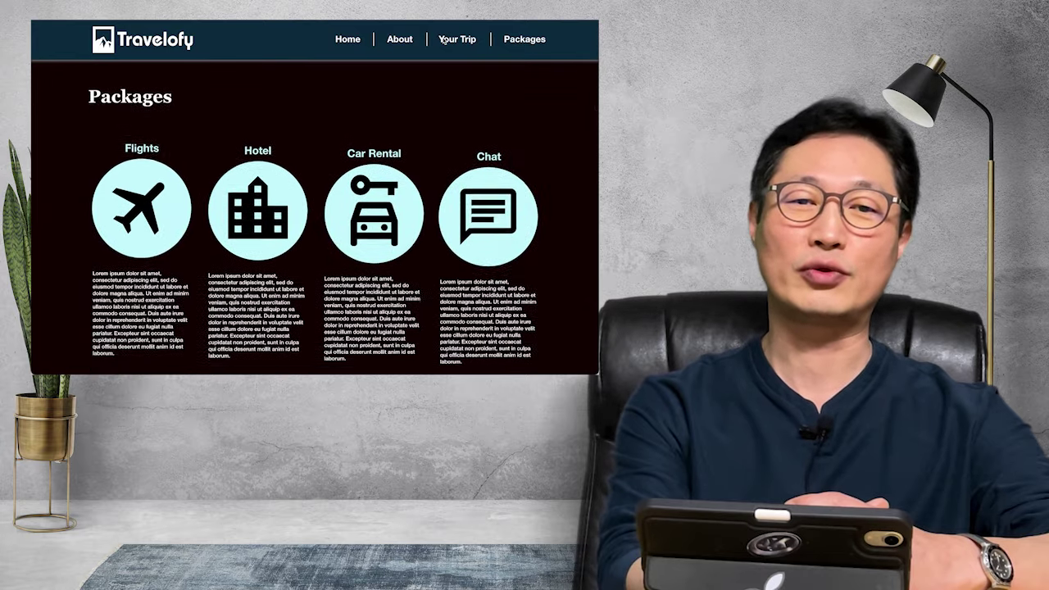
{"action": "left_click", "coordinate": [399, 39]}
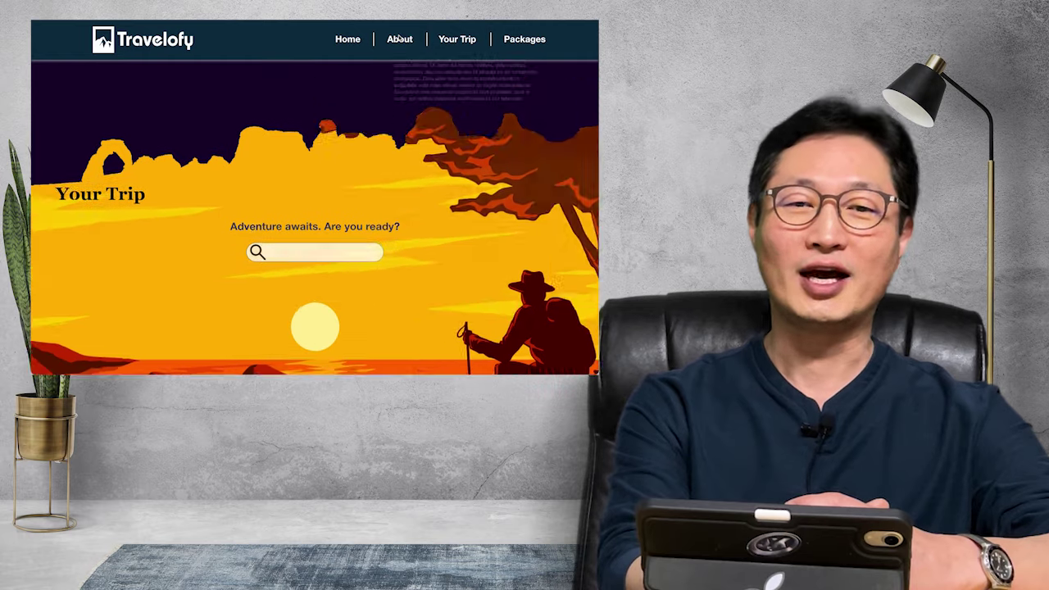
{"action": "left_click", "coordinate": [347, 40]}
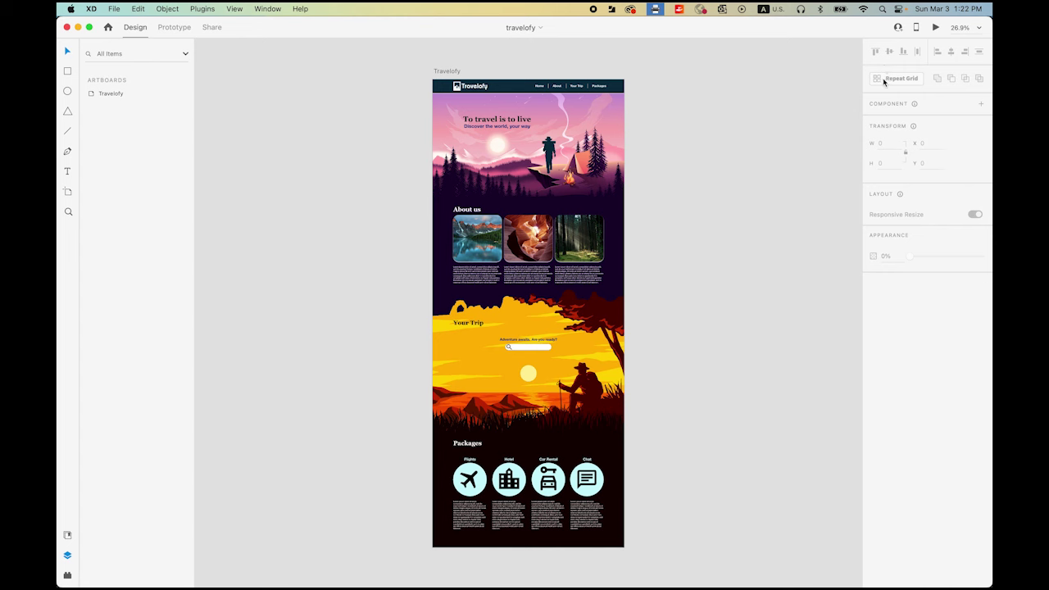
Preview the Travelofy page and examine how the navigation bar behaves while the page scrolls through all its sections.
{"action": "left_click", "coordinate": [936, 28]}
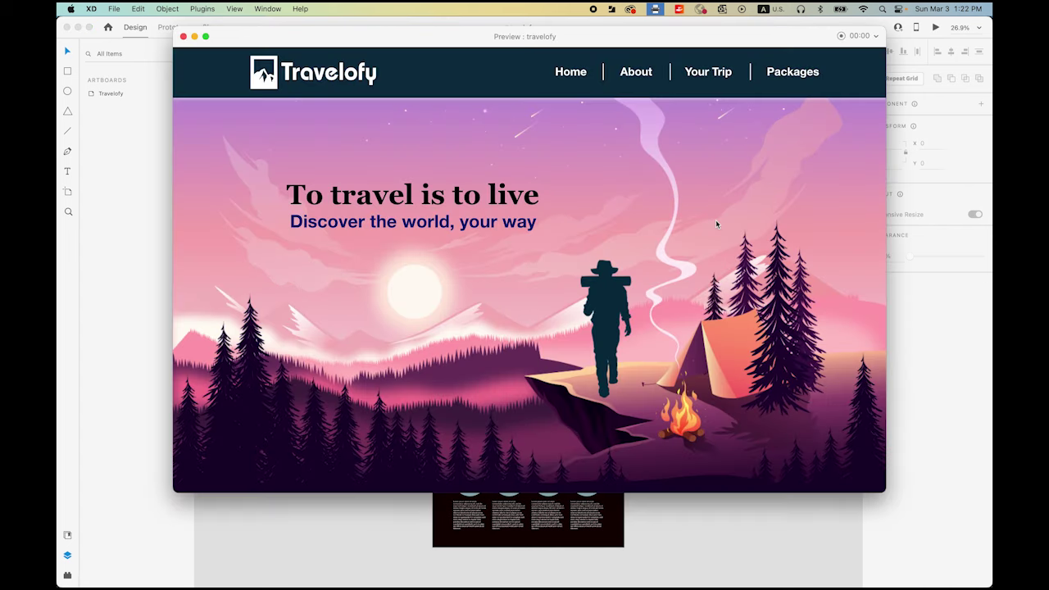
{"action": "scroll", "coordinate": [715, 222], "scroll_direction": "down", "scroll_amount": 10}
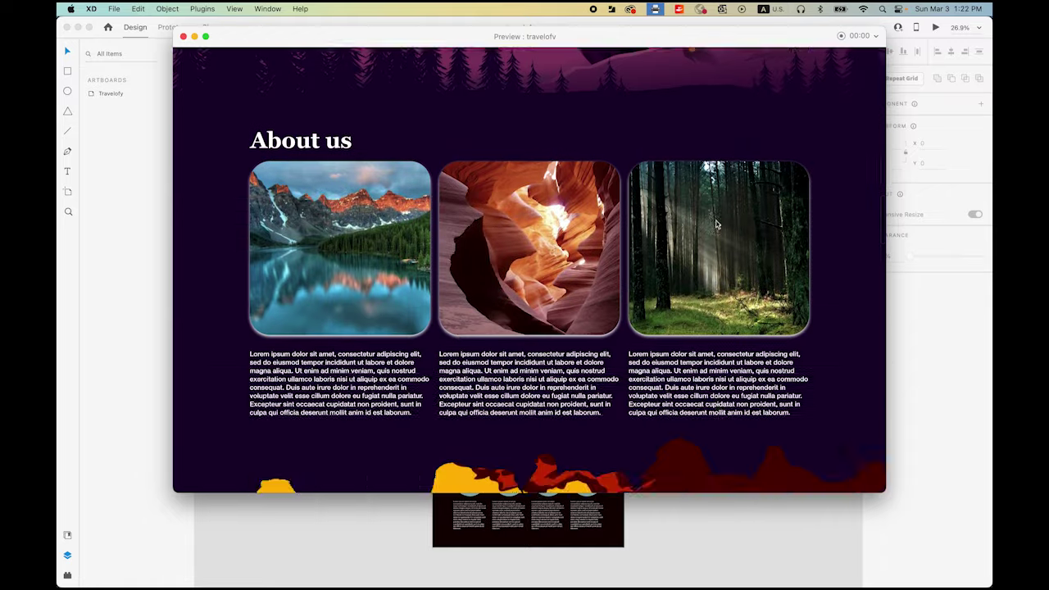
{"action": "scroll", "coordinate": [715, 224], "scroll_direction": "down", "scroll_amount": 10}
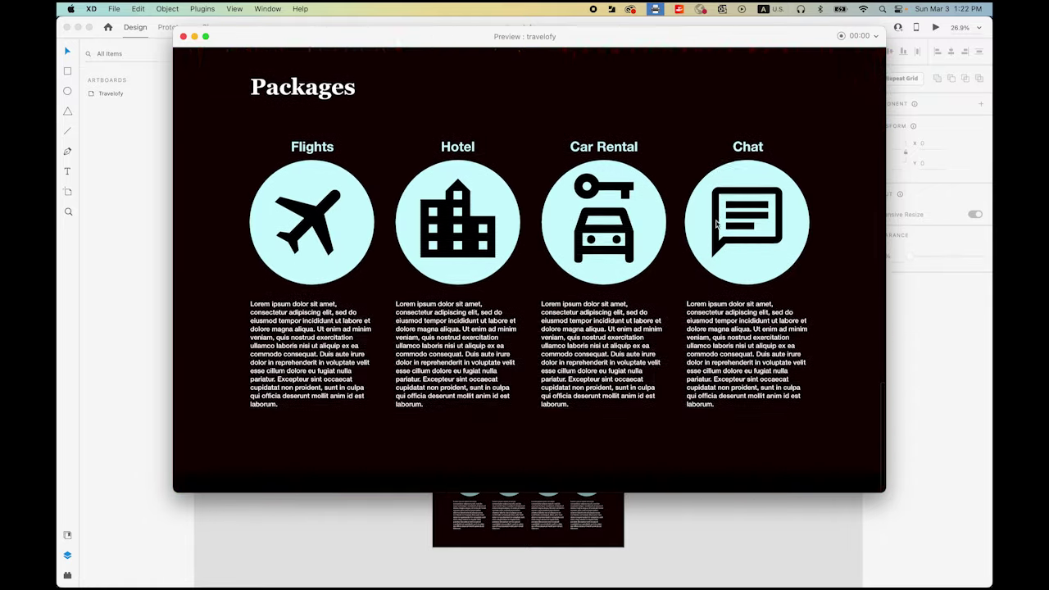
{"action": "scroll", "coordinate": [716, 224], "scroll_direction": "up", "scroll_amount": 20}
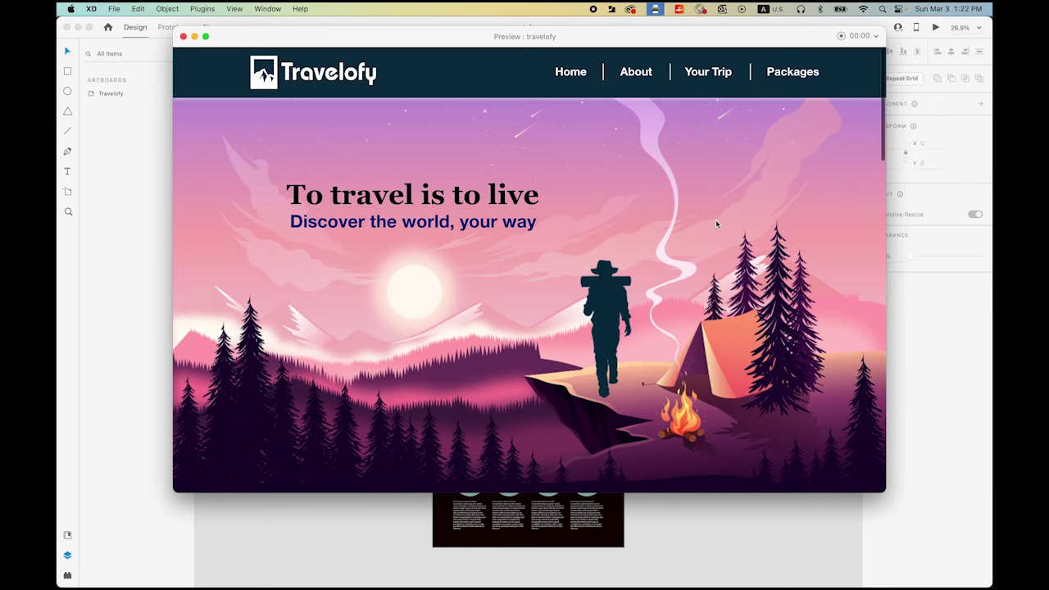
{"action": "scroll", "coordinate": [715, 223], "scroll_direction": "down", "scroll_amount": 3}
{"action": "scroll", "coordinate": [716, 223], "scroll_direction": "up", "scroll_amount": 3}
{"action": "scroll", "coordinate": [716, 223], "scroll_direction": "down", "scroll_amount": 3}
{"action": "scroll", "coordinate": [716, 223], "scroll_direction": "up", "scroll_amount": 3}
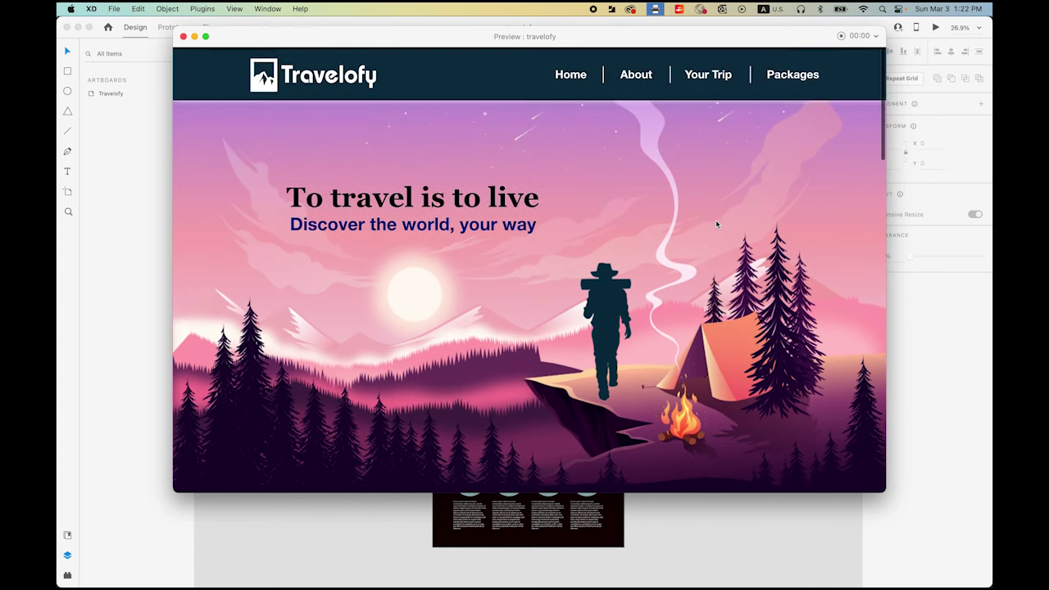
{"action": "left_click", "coordinate": [182, 38]}
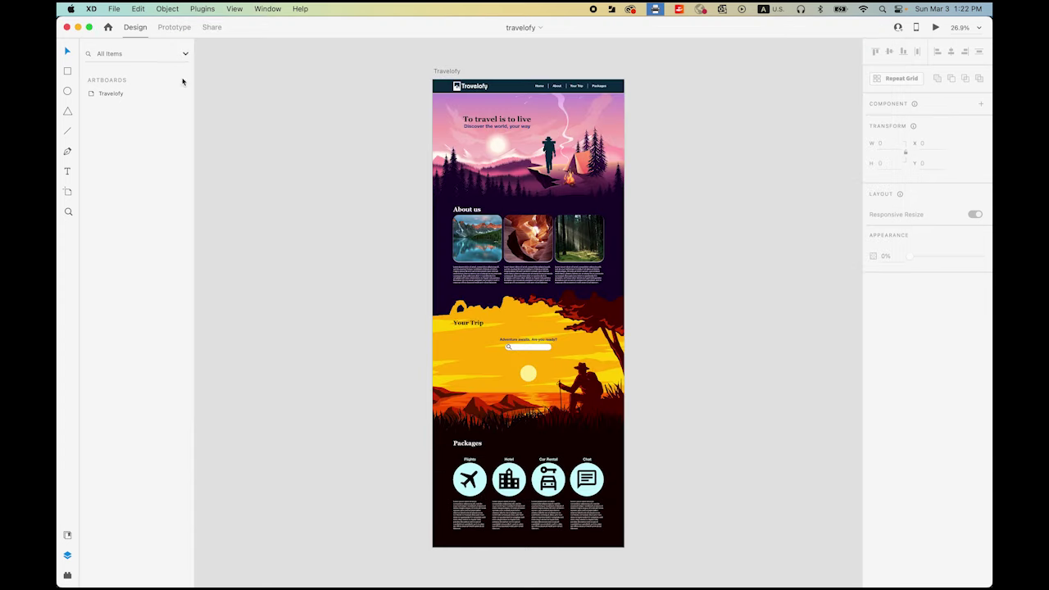
Fix the position of the Navbar group when scrolling.
{"action": "left_click", "coordinate": [508, 85]}
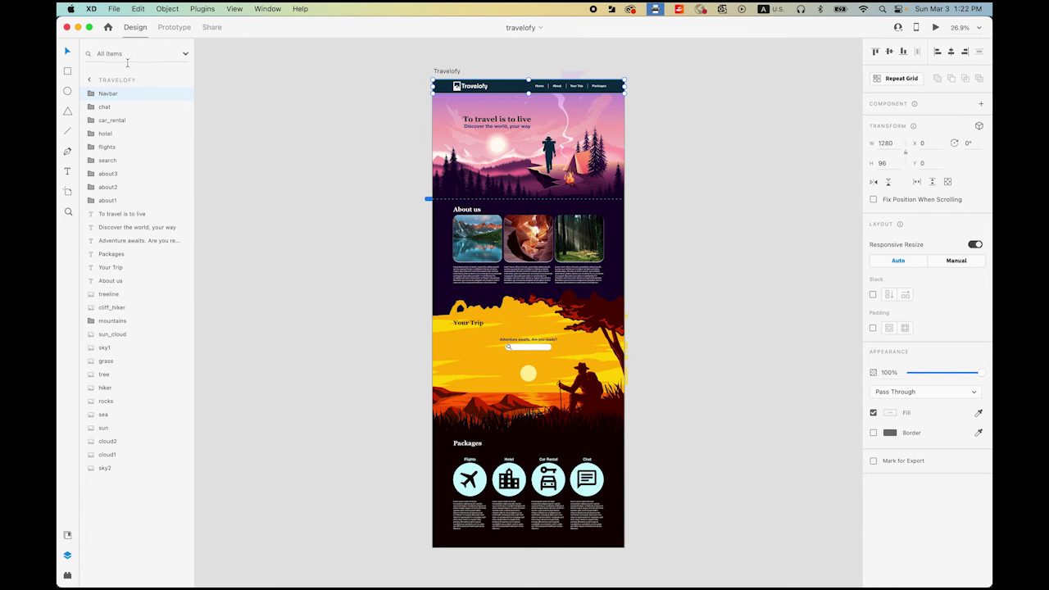
{"action": "left_click", "coordinate": [91, 93]}
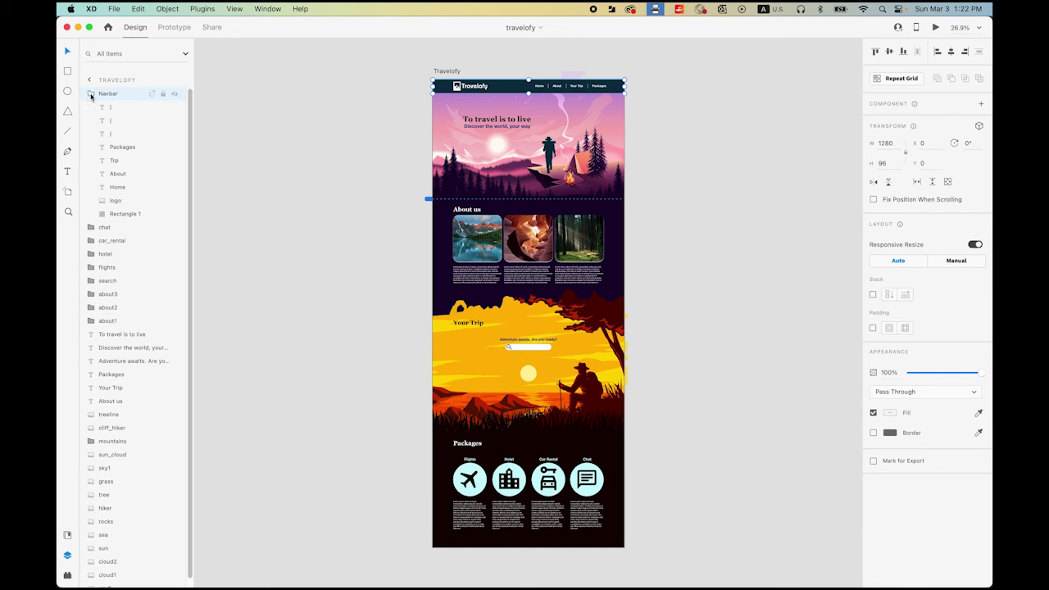
{"action": "left_click", "coordinate": [873, 199]}
Preview the page again and check the Navbar's position while scrolling through the sections, ending with nothing selected.
{"action": "left_click", "coordinate": [936, 28]}
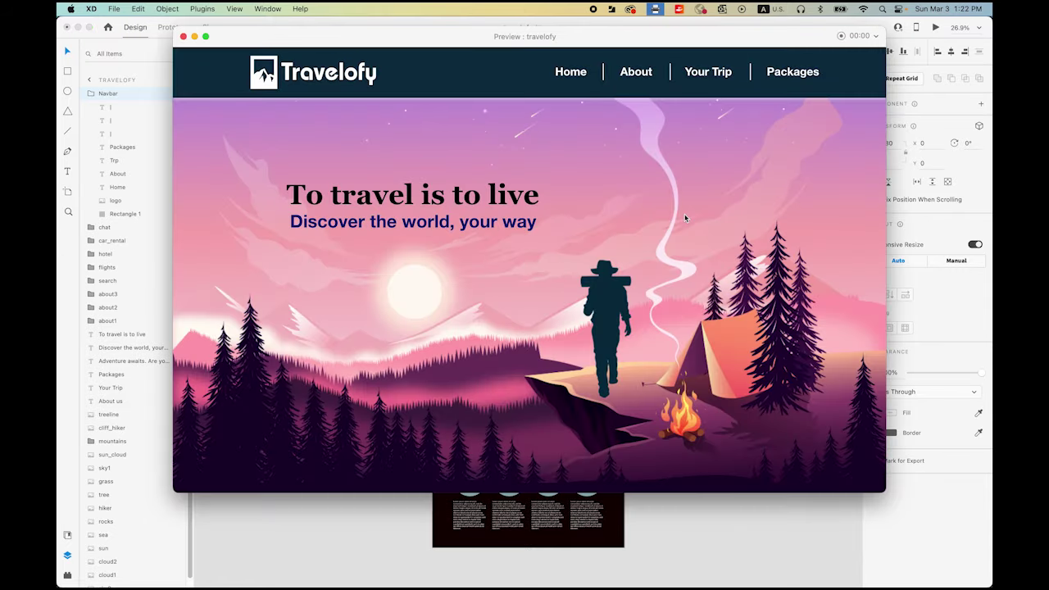
{"action": "scroll", "coordinate": [686, 217], "scroll_direction": "down", "scroll_amount": 15}
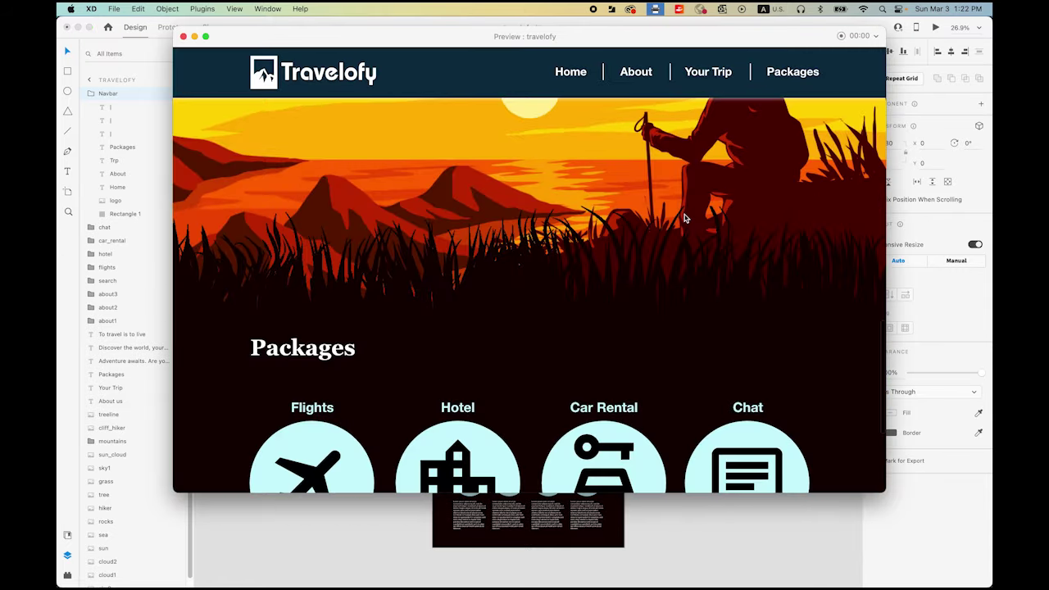
{"action": "scroll", "coordinate": [686, 217], "scroll_direction": "down", "scroll_amount": 3}
{"action": "scroll", "coordinate": [685, 217], "scroll_direction": "up", "scroll_amount": 5}
{"action": "scroll", "coordinate": [685, 217], "scroll_direction": "down", "scroll_amount": 2}
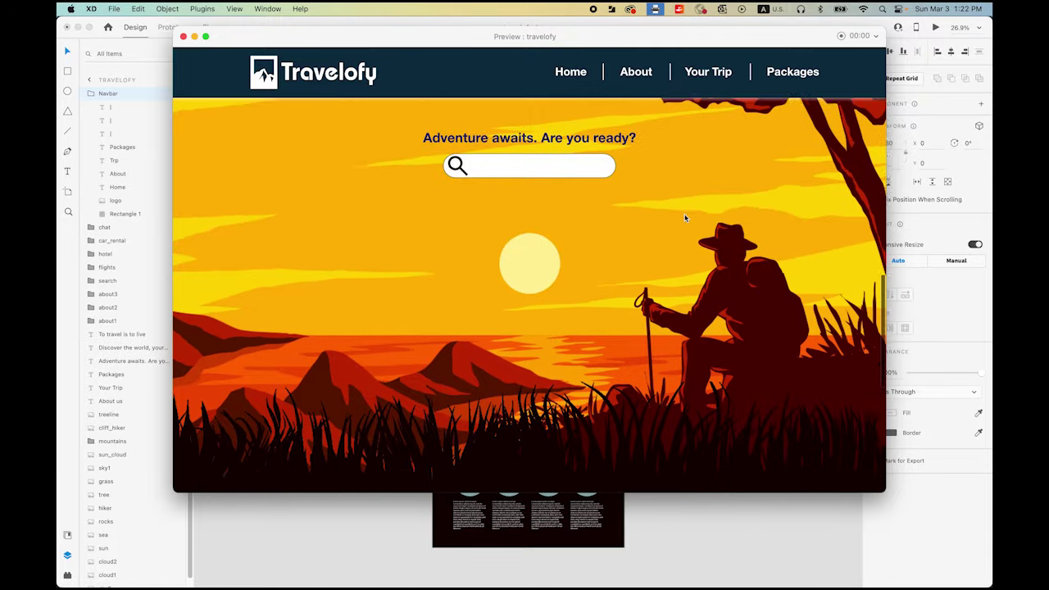
{"action": "scroll", "coordinate": [686, 218], "scroll_direction": "down", "scroll_amount": 2}
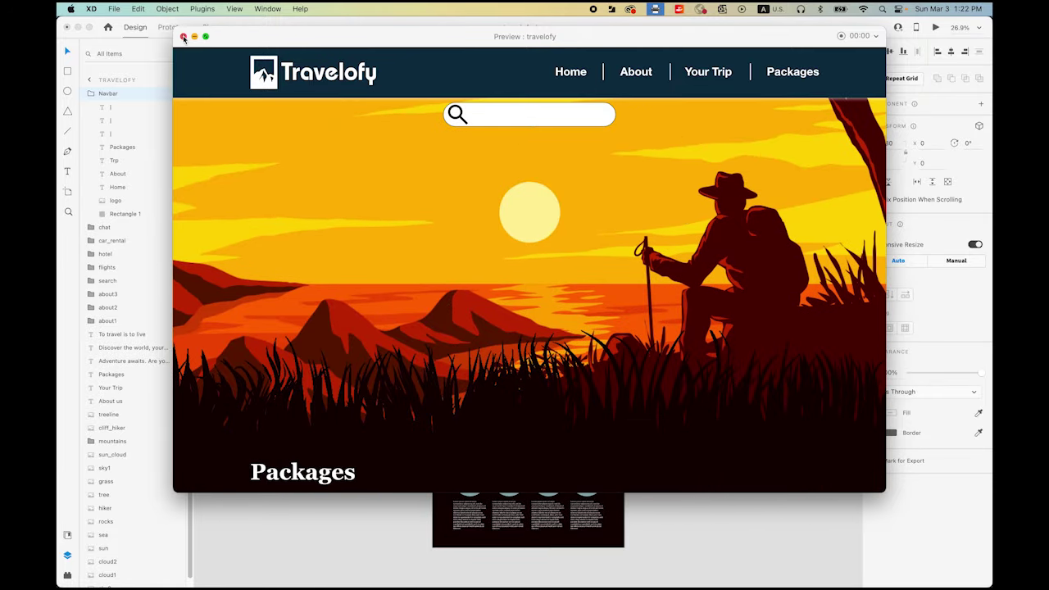
{"action": "left_click", "coordinate": [184, 37]}
{"action": "left_click", "coordinate": [715, 203]}
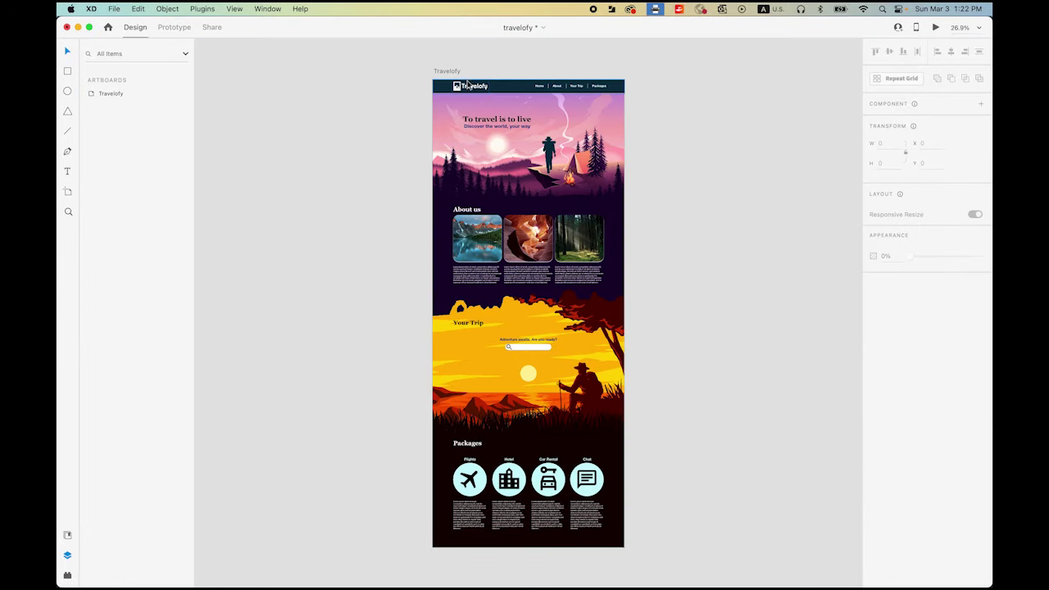
Collapse the Navbar group's layers and turn the group into a component.
{"action": "left_click", "coordinate": [499, 91]}
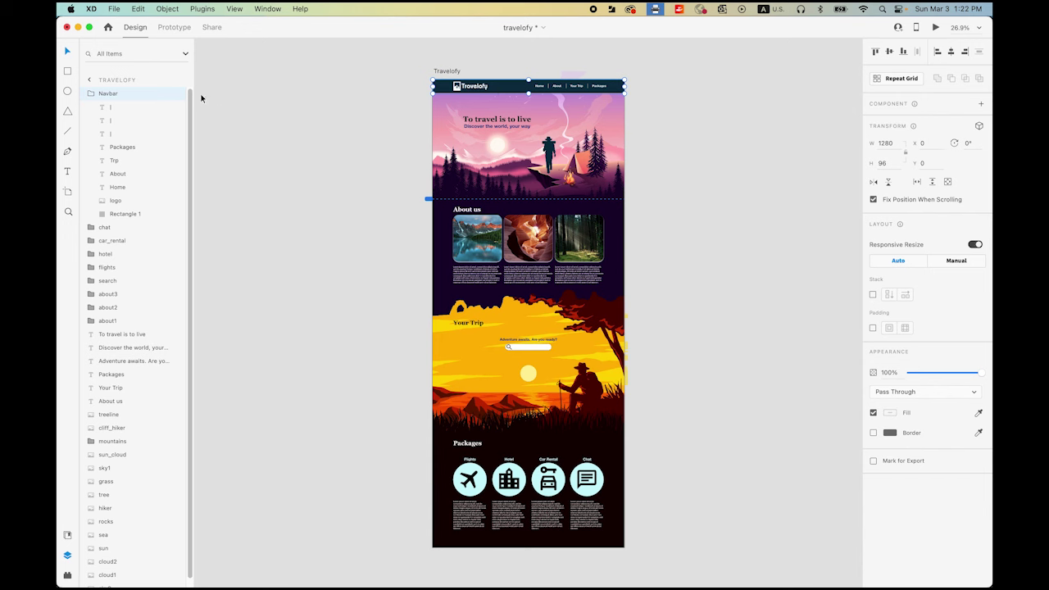
{"action": "left_click", "coordinate": [90, 95]}
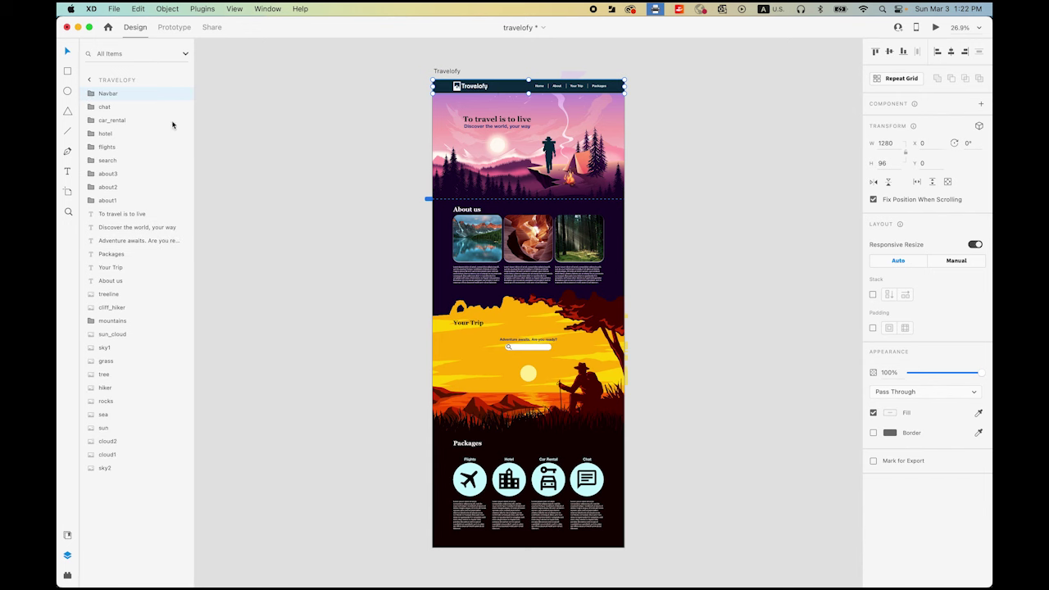
{"action": "left_click", "coordinate": [168, 9]}
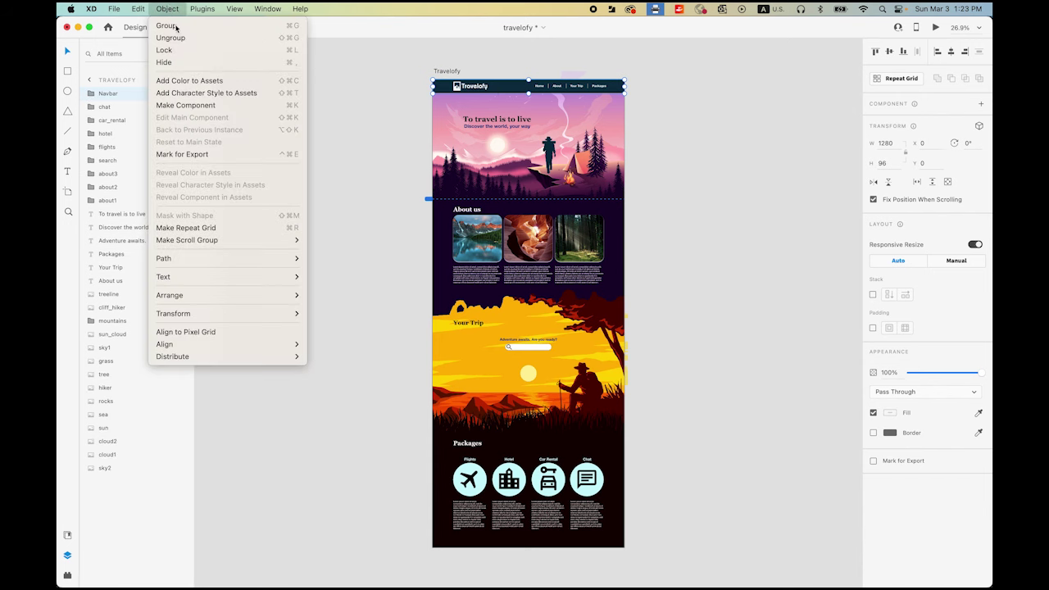
{"action": "left_click", "coordinate": [203, 110]}
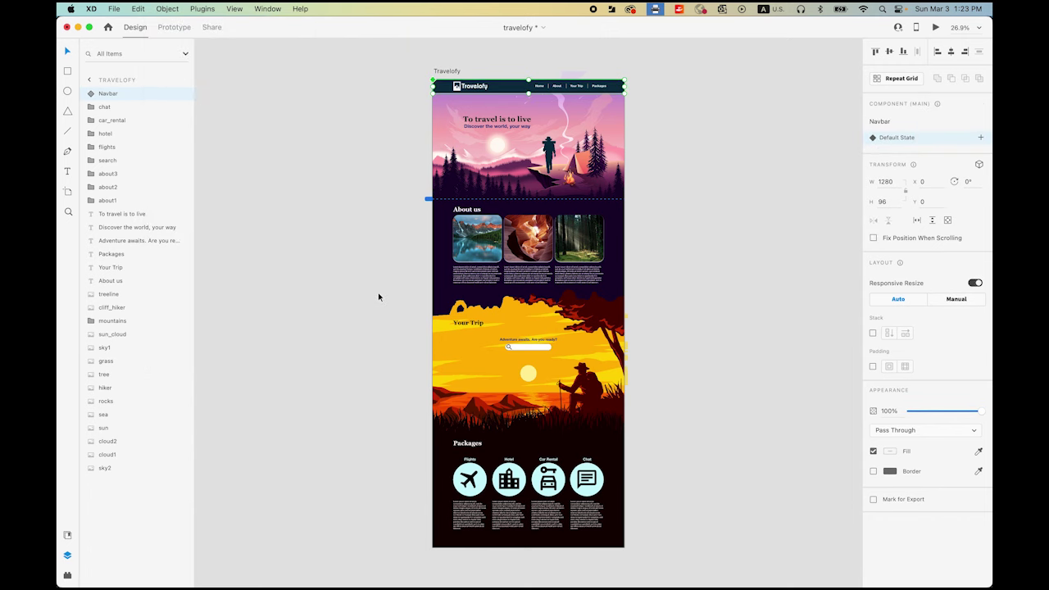
Group all elements of the Travelofy artboard, from the Navbar component down to sky2, into a single group.
{"action": "left_click_drag", "start_coordinate": [367, 70], "coordinate": [687, 580]}
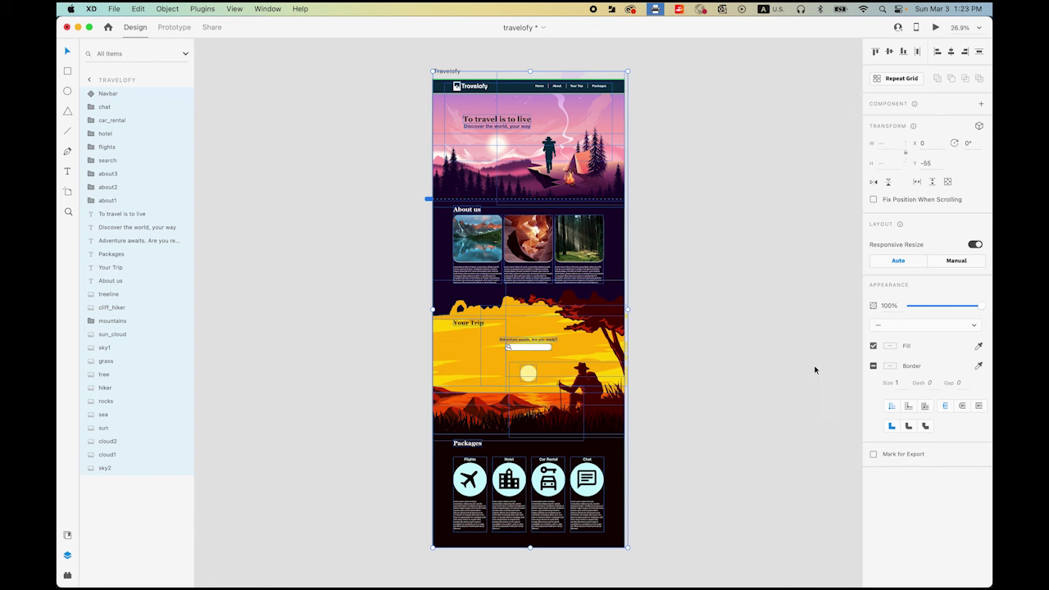
{"action": "left_click", "coordinate": [137, 8]}
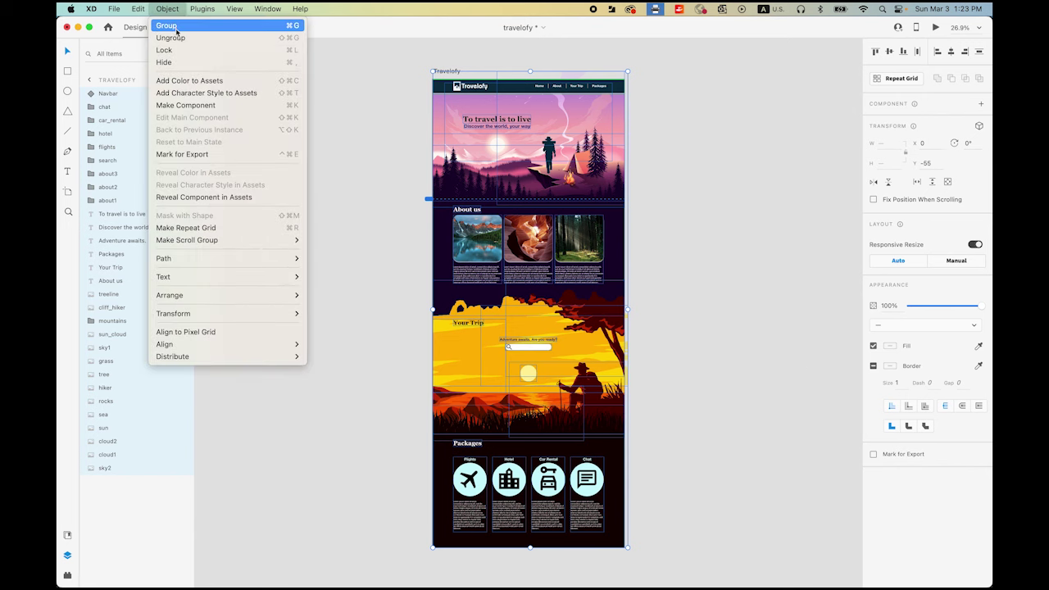
{"action": "left_click", "coordinate": [172, 26]}
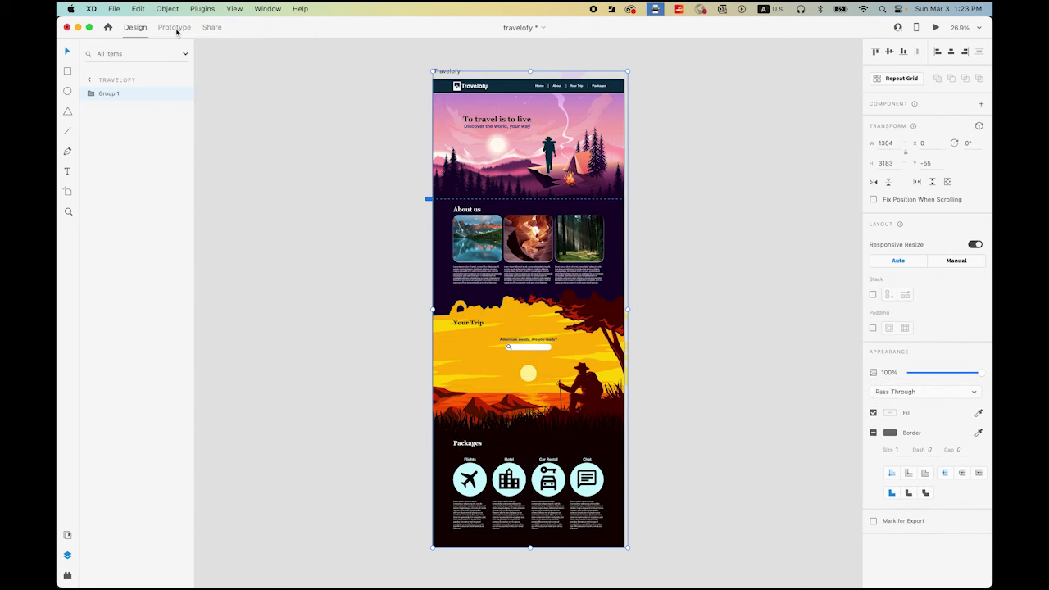
{"action": "left_click", "coordinate": [284, 230]}
Duplicate the Travelofy artboard and place the copy beside the original at X 1896, Y 0.
{"action": "scroll", "coordinate": [728, 221], "scroll_direction": "right", "scroll_amount": 5}
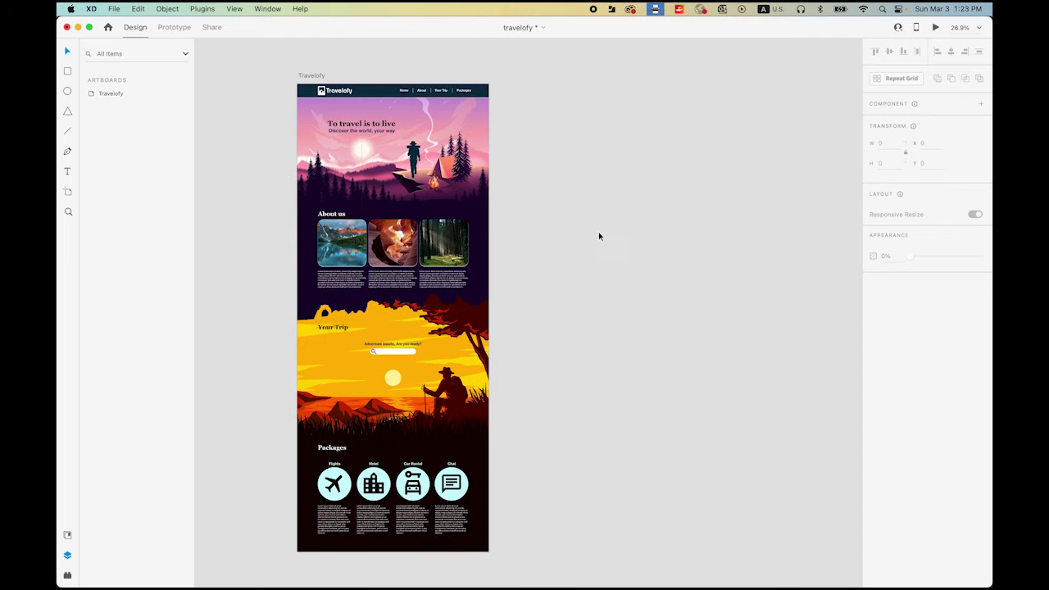
{"action": "left_click", "coordinate": [311, 75]}
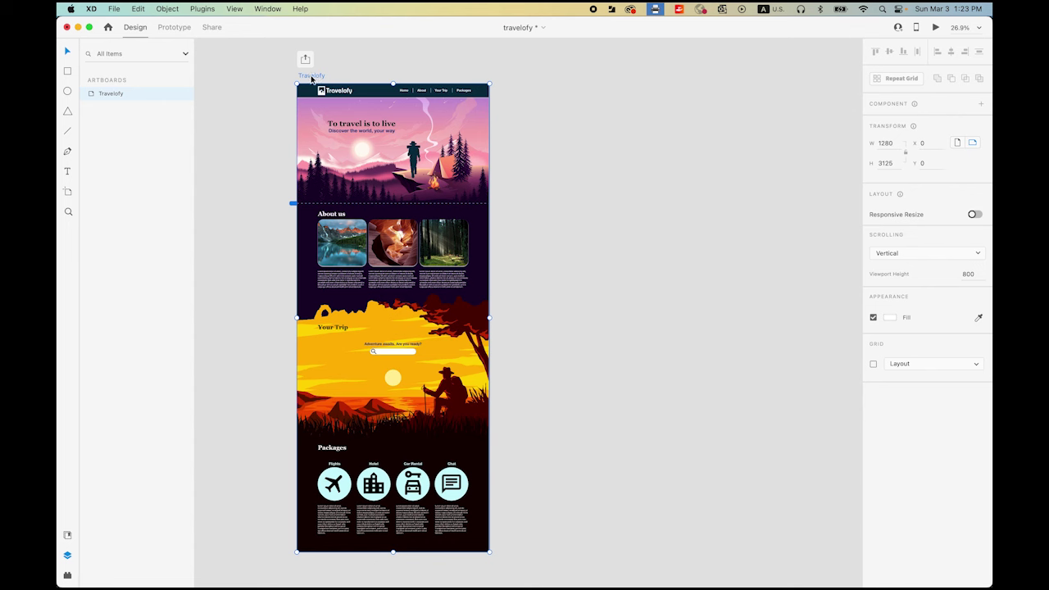
{"action": "left_click_drag", "start_coordinate": [311, 79], "coordinate": [596, 95]}
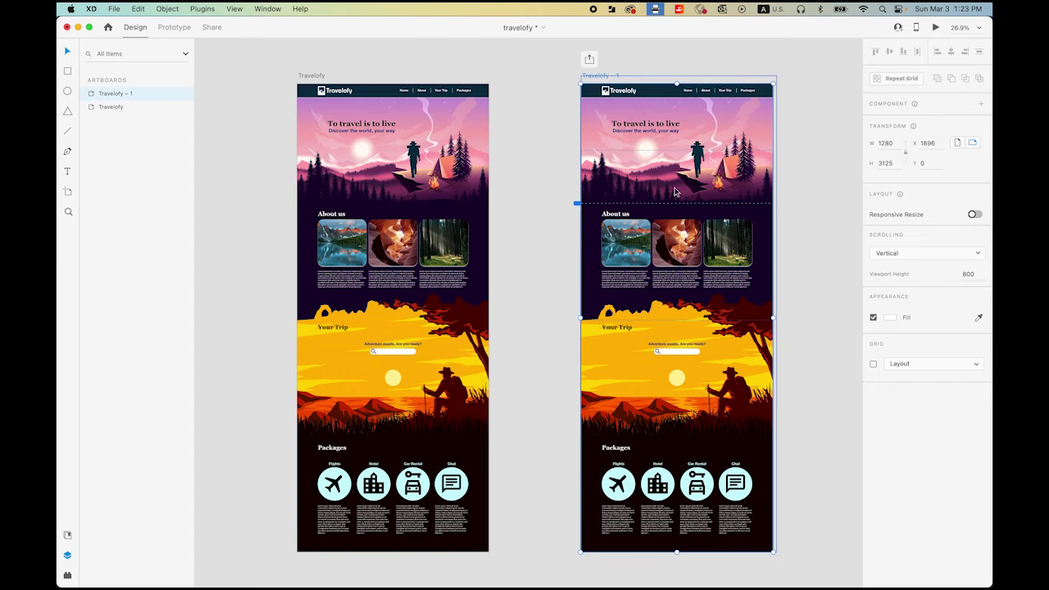
{"action": "left_click", "coordinate": [232, 179]}
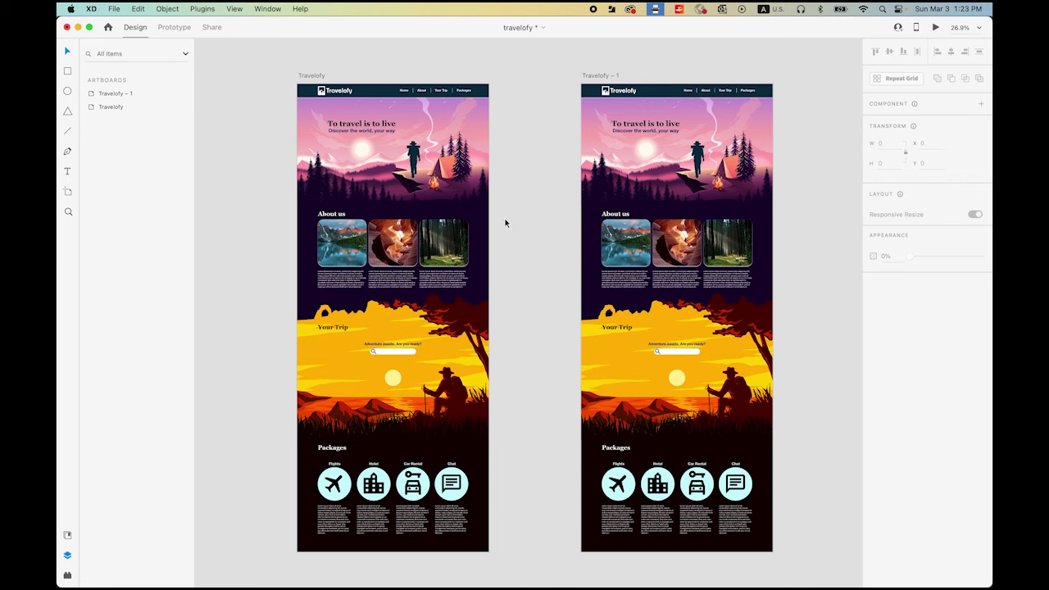
Move the Navbar component inside Group 1 of the original Travelofy artboard straight up above its top edge, to Y -96.
{"action": "left_click", "coordinate": [370, 117]}
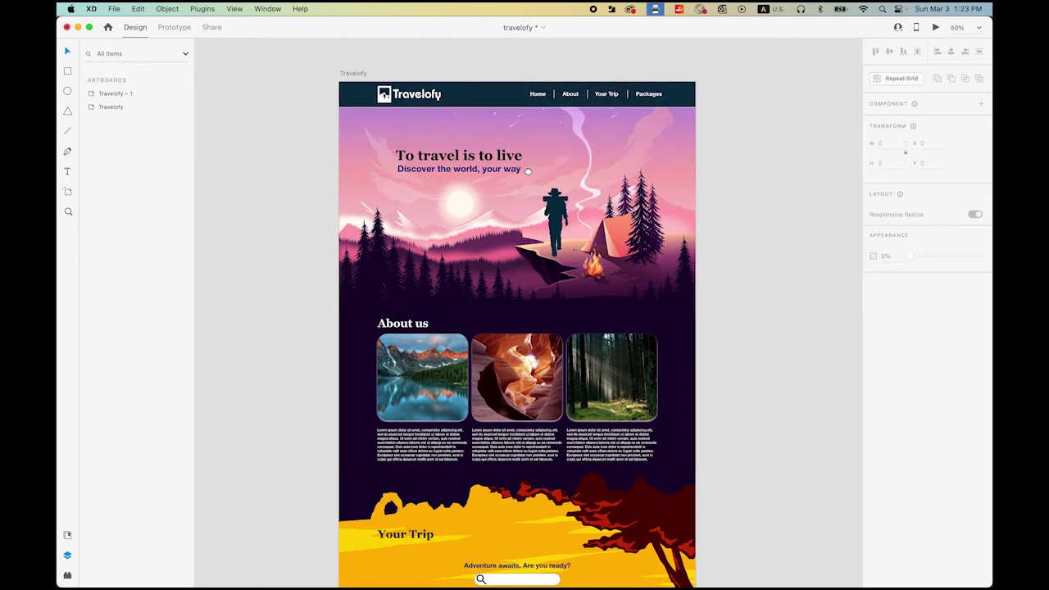
{"action": "left_click_drag", "start_coordinate": [528, 170], "coordinate": [534, 210]}
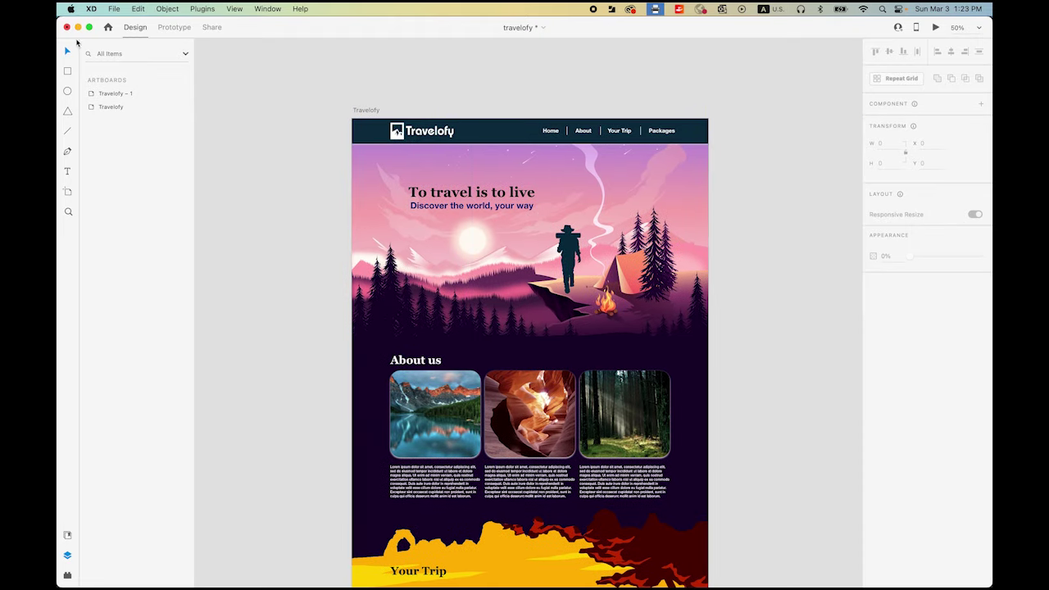
{"action": "left_click", "coordinate": [65, 51]}
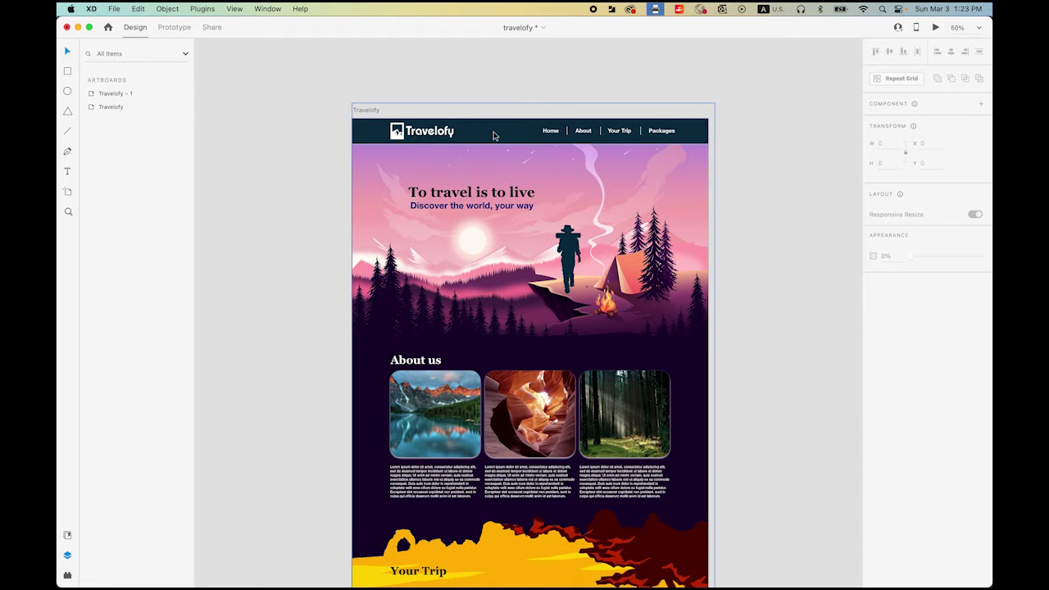
{"action": "left_click", "coordinate": [495, 135]}
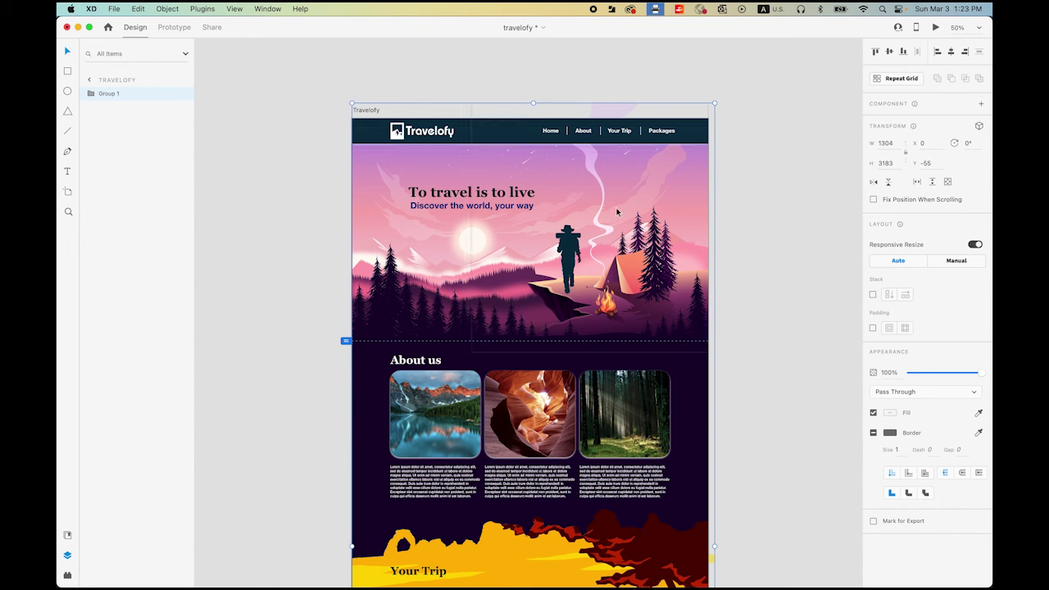
{"action": "double_click", "coordinate": [505, 132]}
{"action": "left_click", "coordinate": [90, 93]}
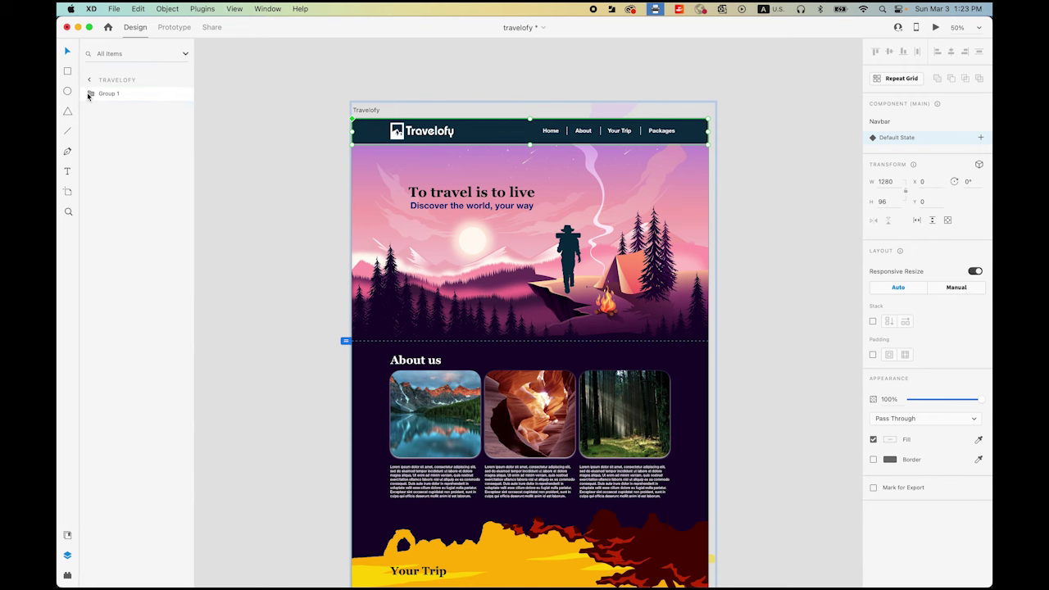
{"action": "left_click", "coordinate": [90, 94]}
{"action": "left_click", "coordinate": [102, 107]}
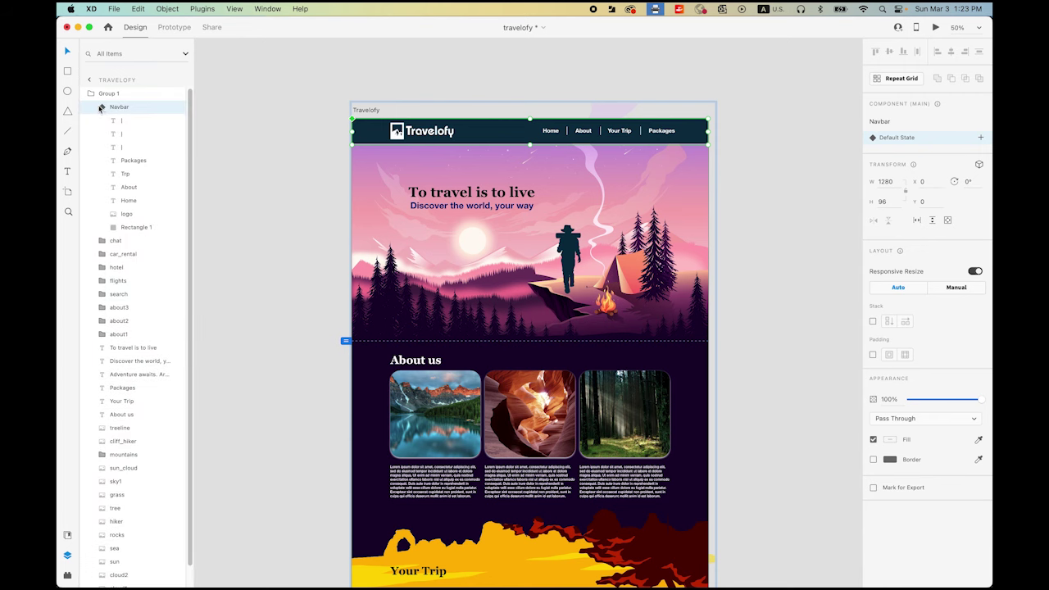
{"action": "left_click", "coordinate": [101, 108]}
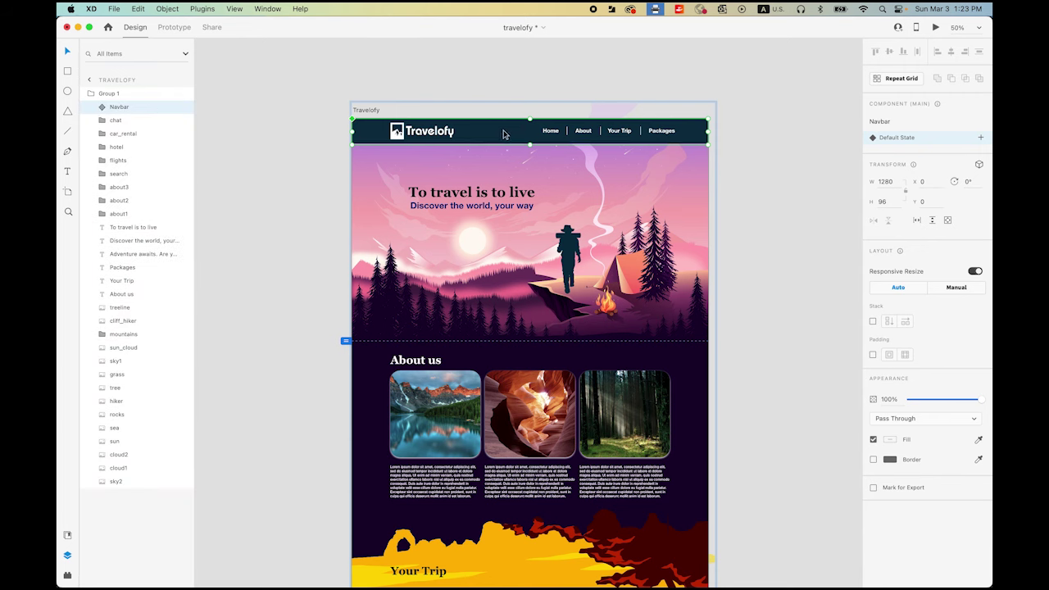
{"action": "left_click_drag", "start_coordinate": [504, 134], "coordinate": [506, 108]}
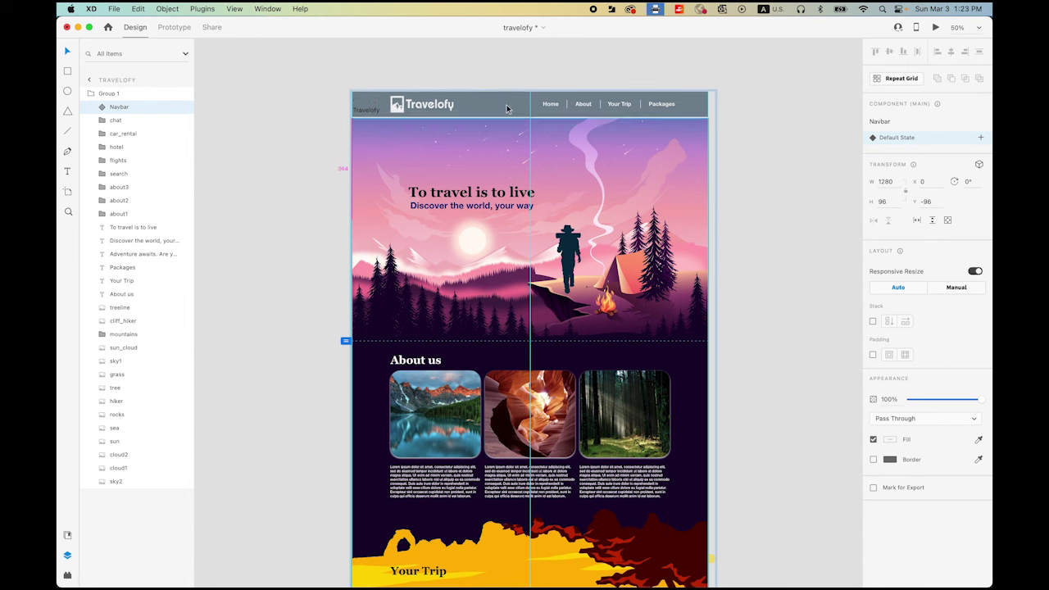
{"action": "left_click", "coordinate": [295, 236]}
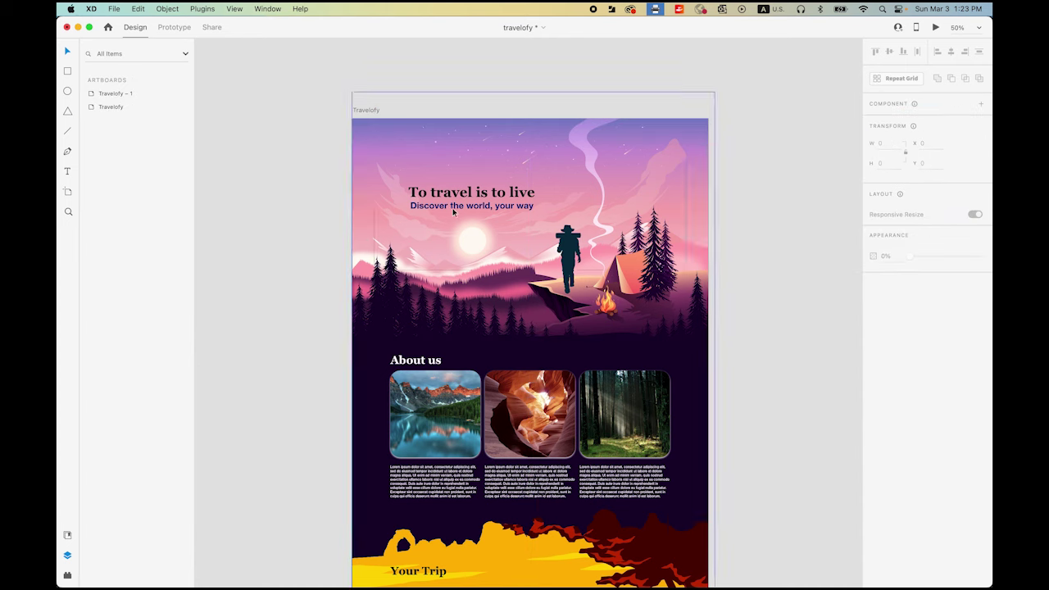
Move the "To travel is to live" heading and its tagline together off the artboard's left edge, to X -474.
{"action": "left_click", "coordinate": [489, 195]}
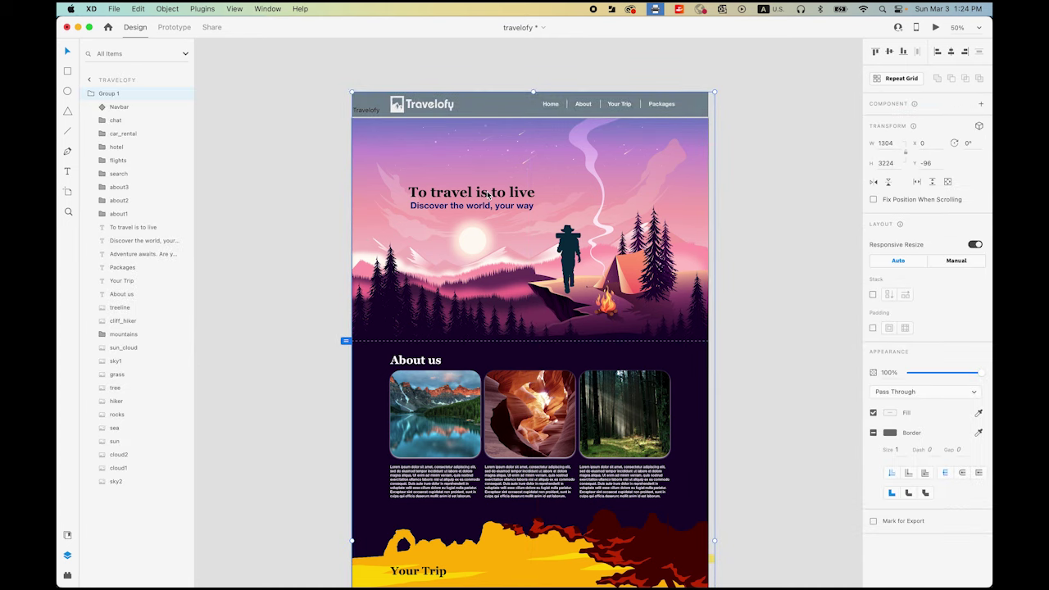
{"action": "double_click", "coordinate": [485, 200]}
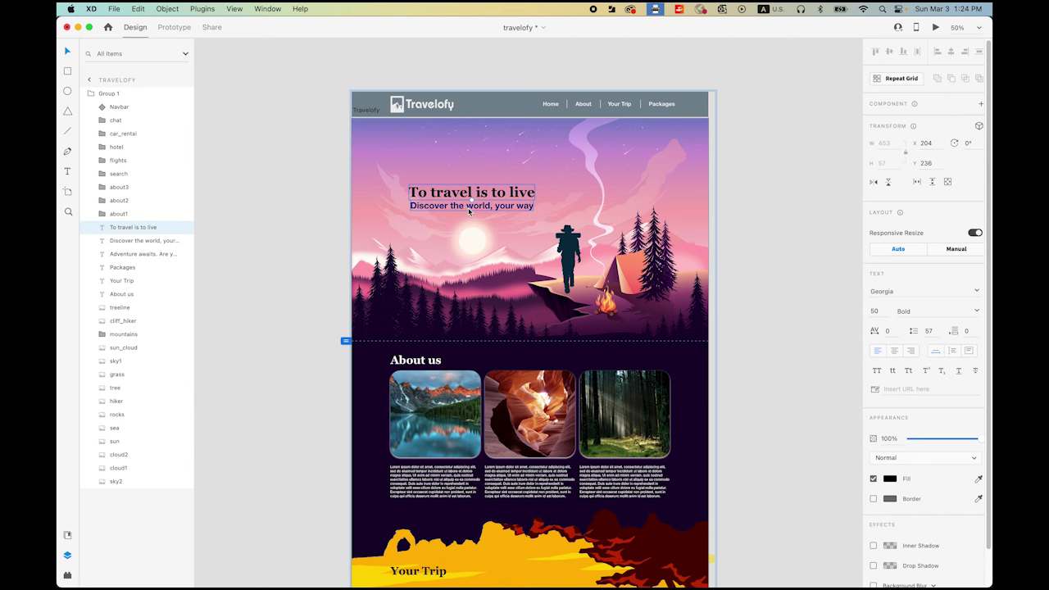
{"action": "double_click", "coordinate": [470, 209]}
{"action": "double_click", "coordinate": [443, 192]}
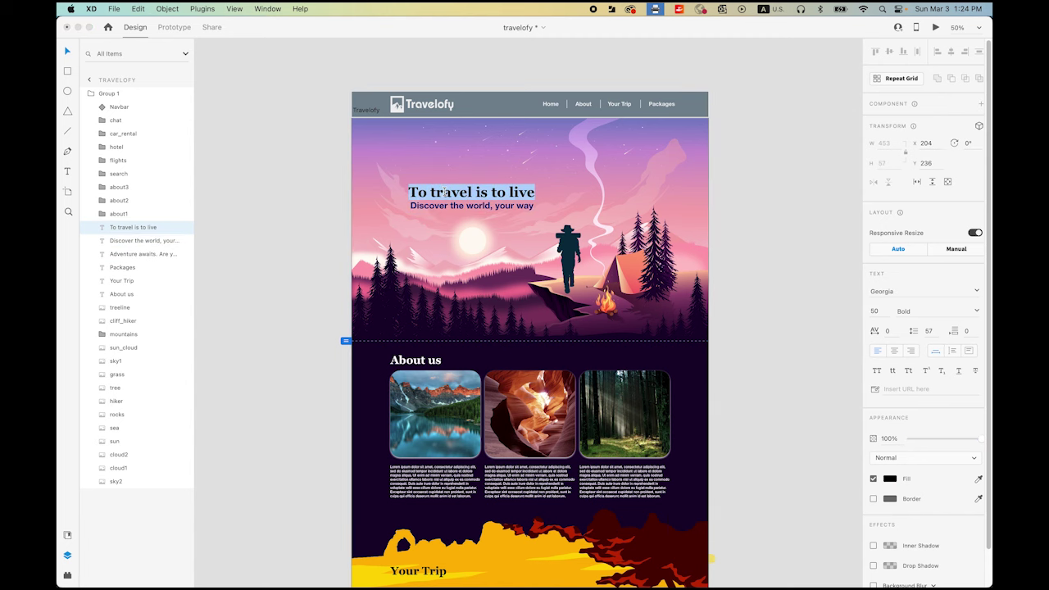
{"action": "left_click", "coordinate": [328, 199]}
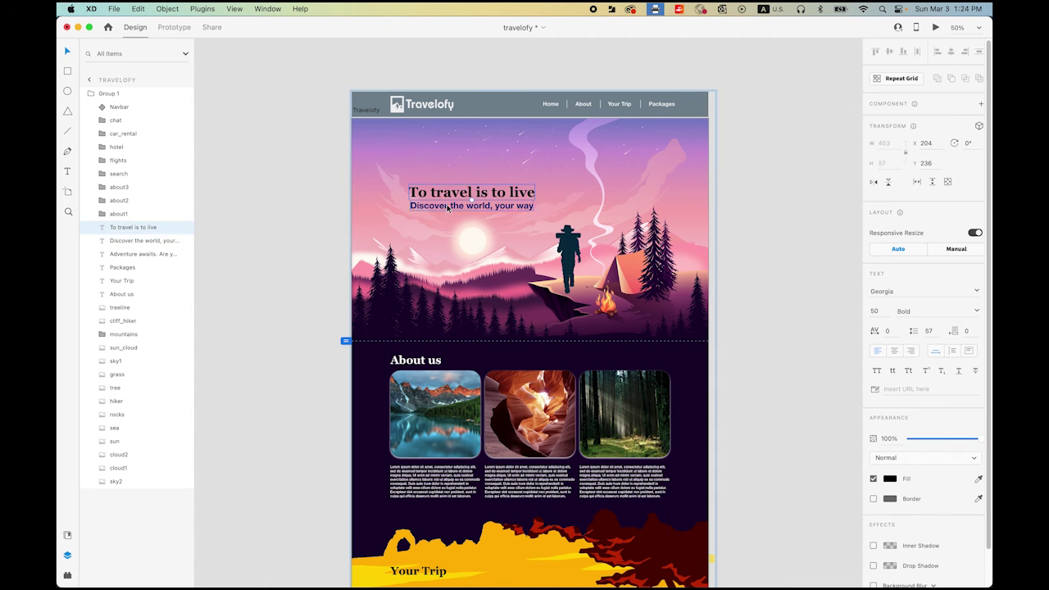
{"action": "left_click", "coordinate": [455, 208], "text": "shift"}
{"action": "left_click_drag", "start_coordinate": [514, 208], "coordinate": [326, 208]}
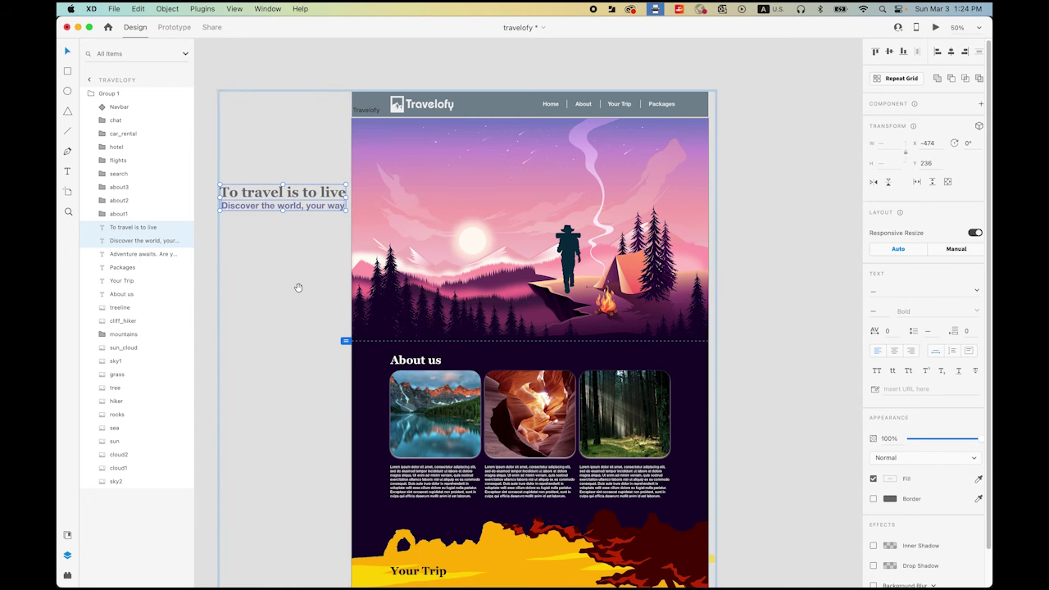
{"action": "scroll", "coordinate": [298, 286], "scroll_direction": "left", "scroll_amount": 5}
{"action": "key", "text": "Escape"}
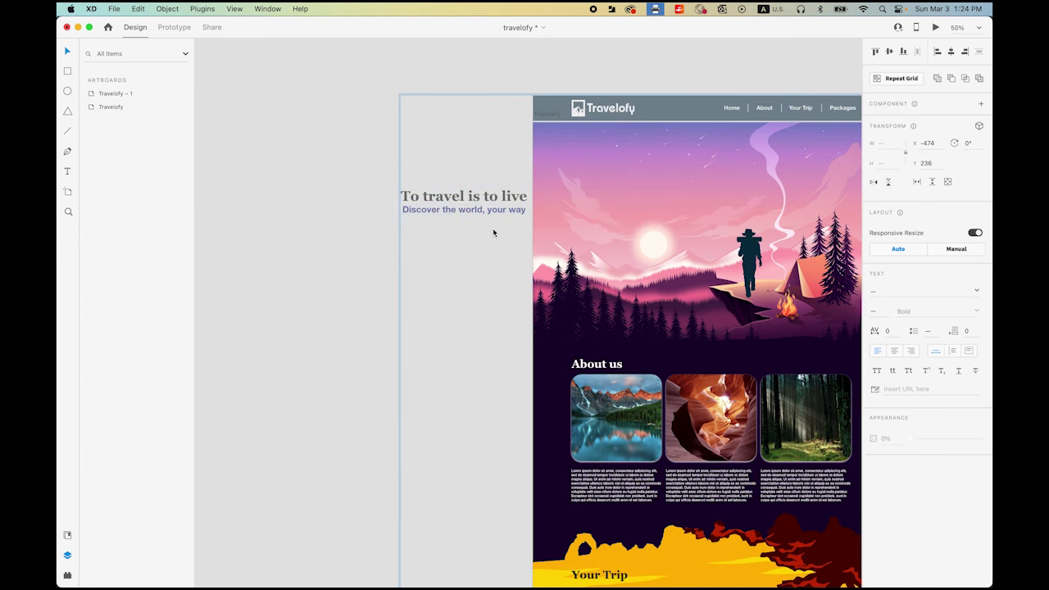
Shift only the "Discover the world, your way" tagline further left outside the artboard, to X -900.
{"action": "key", "text": "super+z"}
{"action": "key", "text": "super+shift+z"}
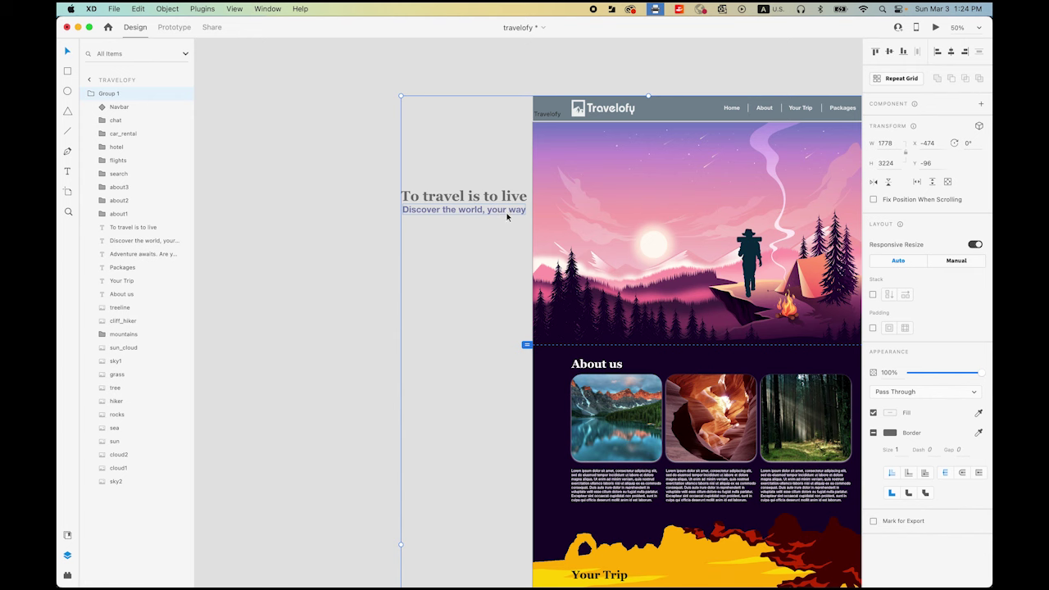
{"action": "left_click", "coordinate": [507, 215]}
{"action": "left_click_drag", "start_coordinate": [515, 212], "coordinate": [396, 215]}
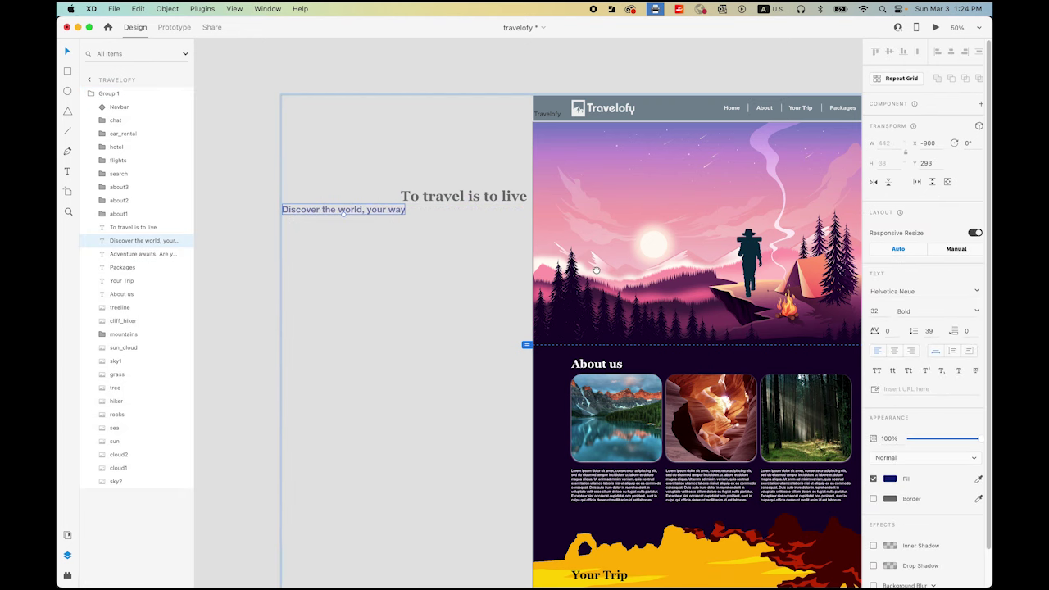
Move the cliff_hiker image off the artboard's right side to X 1077, and lower the mountains group behind the treeline.
{"action": "scroll", "coordinate": [555, 253], "scroll_direction": "right", "scroll_amount": 5}
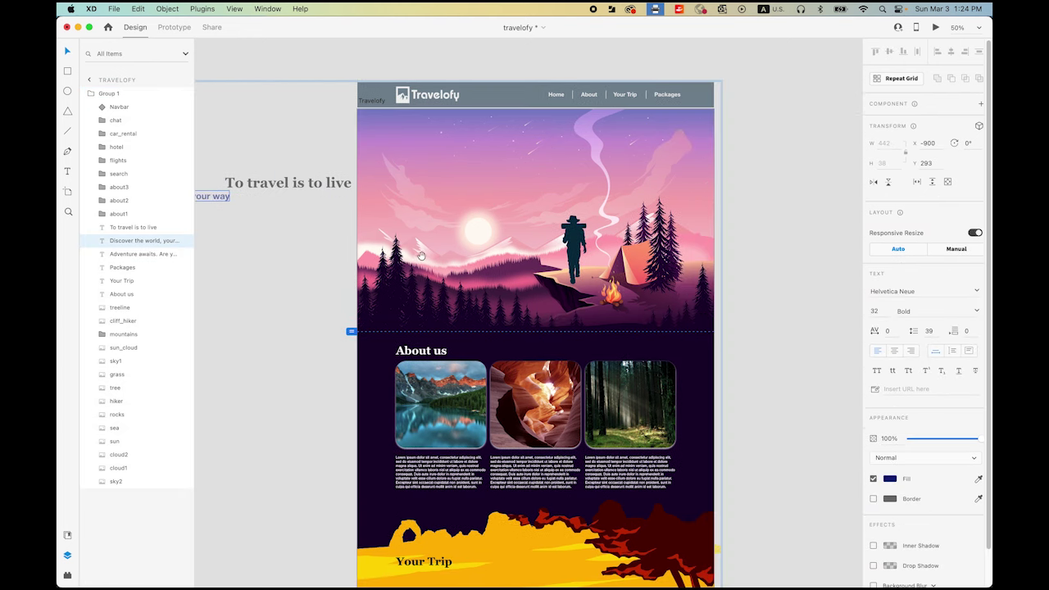
{"action": "left_click", "coordinate": [576, 230]}
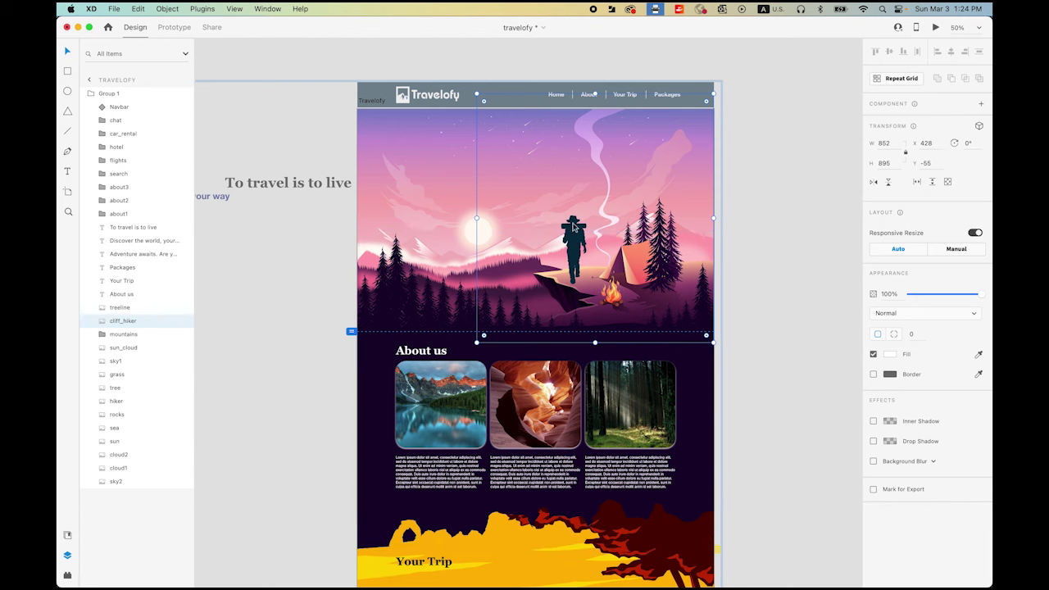
{"action": "left_click_drag", "start_coordinate": [574, 228], "coordinate": [756, 238]}
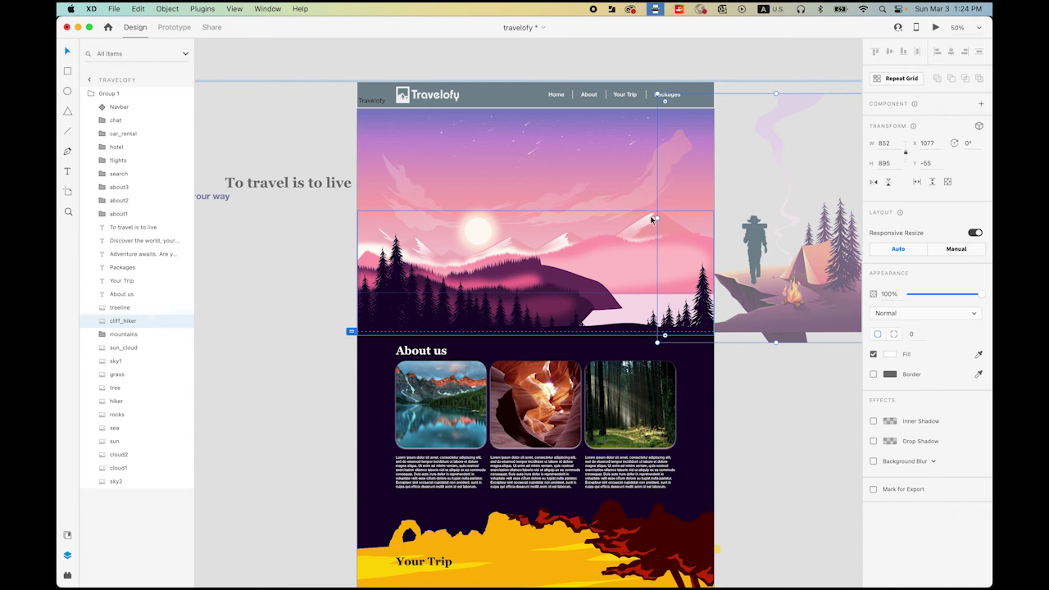
{"action": "left_click", "coordinate": [652, 219]}
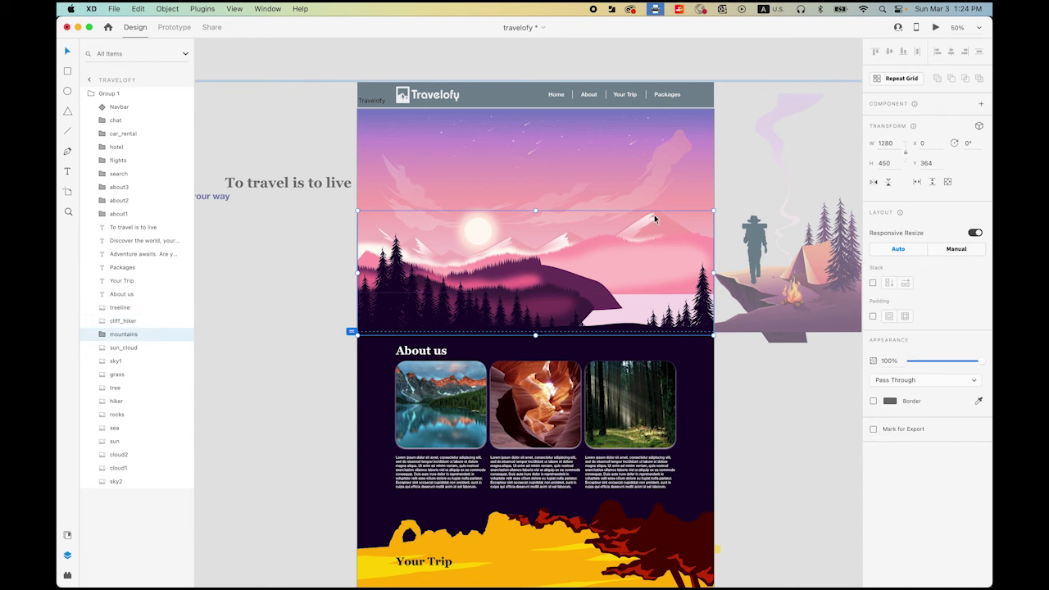
{"action": "left_click_drag", "start_coordinate": [654, 219], "coordinate": [651, 276]}
Lower the sun_cloud image behind the treeline to Y 330, and raise the treeline image to Y 407.
{"action": "left_click", "coordinate": [473, 224]}
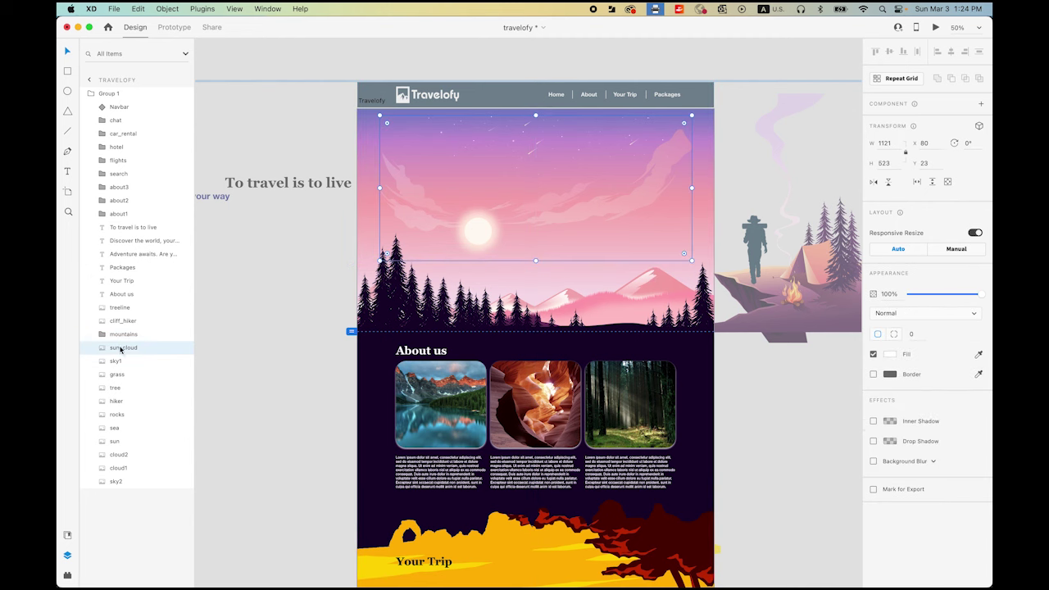
{"action": "left_click_drag", "start_coordinate": [481, 225], "coordinate": [479, 307]}
{"action": "left_click", "coordinate": [589, 245]}
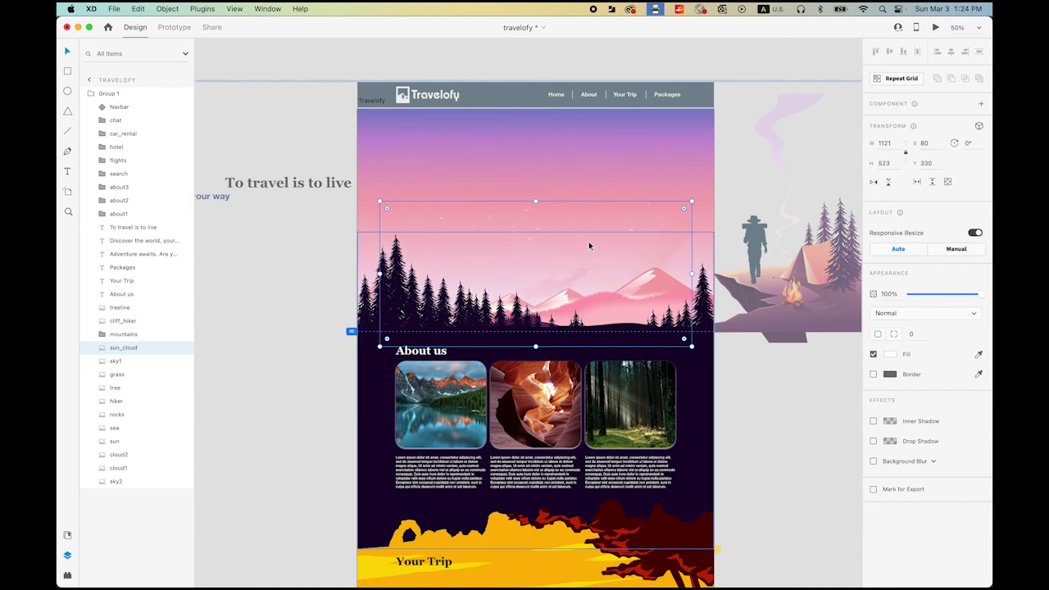
{"action": "left_click", "coordinate": [370, 372]}
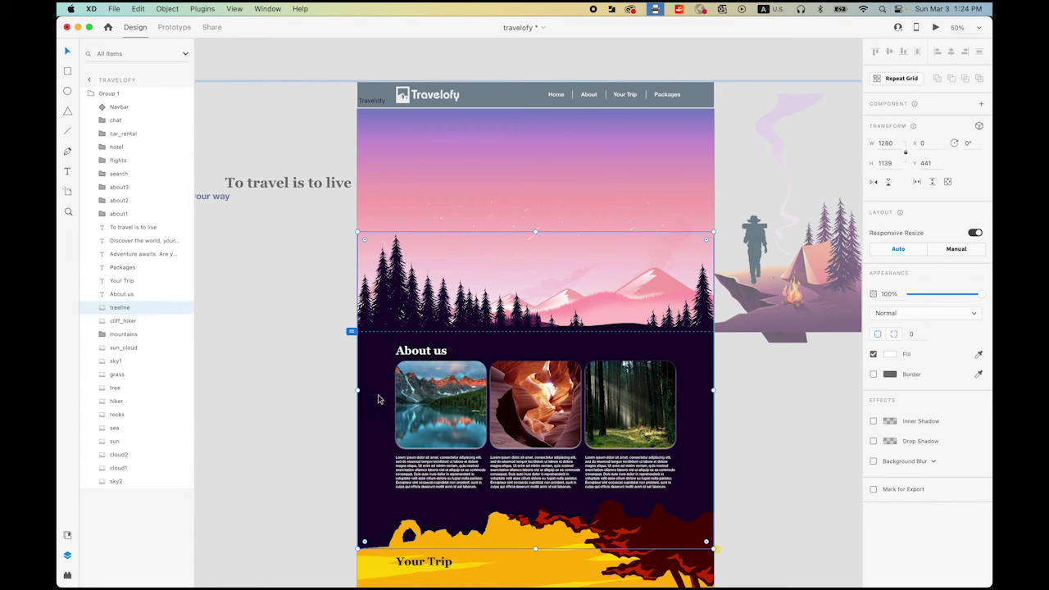
{"action": "left_click_drag", "start_coordinate": [371, 398], "coordinate": [373, 388]}
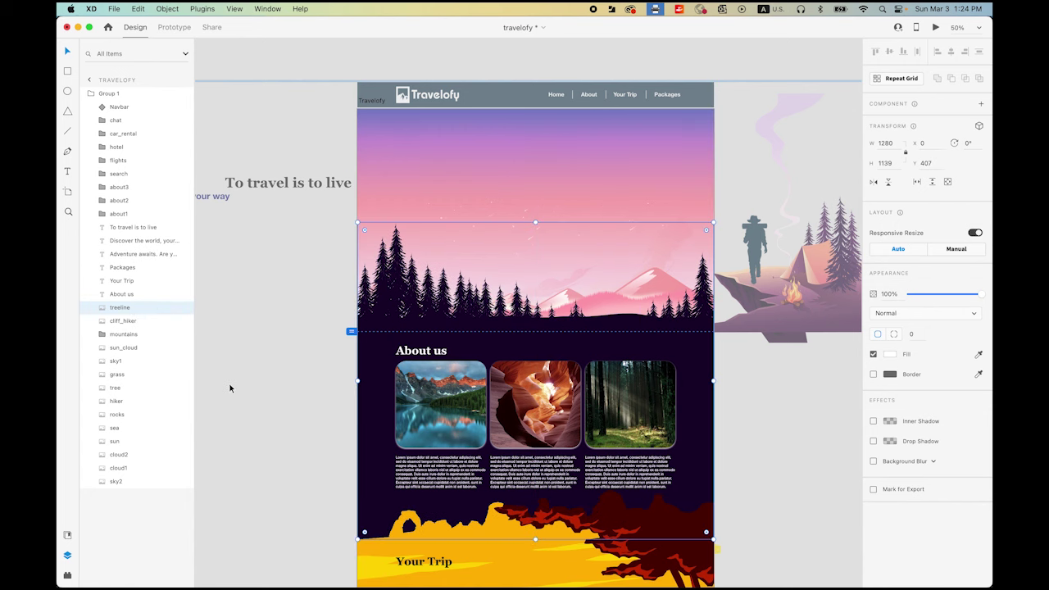
{"action": "left_click", "coordinate": [273, 354]}
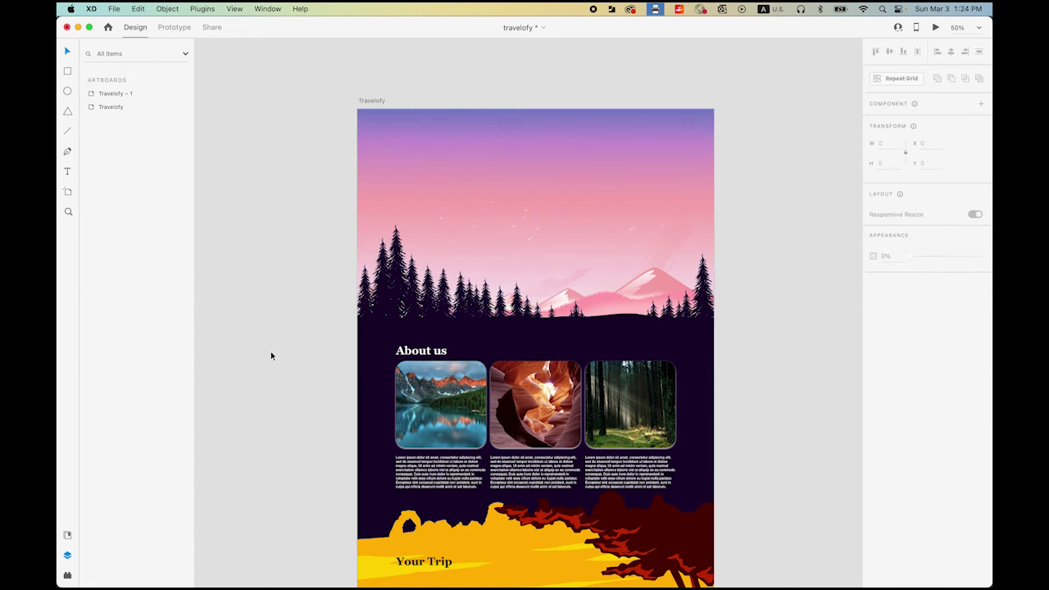
Switch to prototyping and link the original Travelofy artboard to Travelofy – 1.
{"action": "left_click", "coordinate": [656, 374], "text": "alt"}
{"action": "scroll", "coordinate": [574, 369], "scroll_direction": "right", "scroll_amount": 4}
{"action": "scroll", "coordinate": [573, 369], "scroll_direction": "down", "scroll_amount": 2}
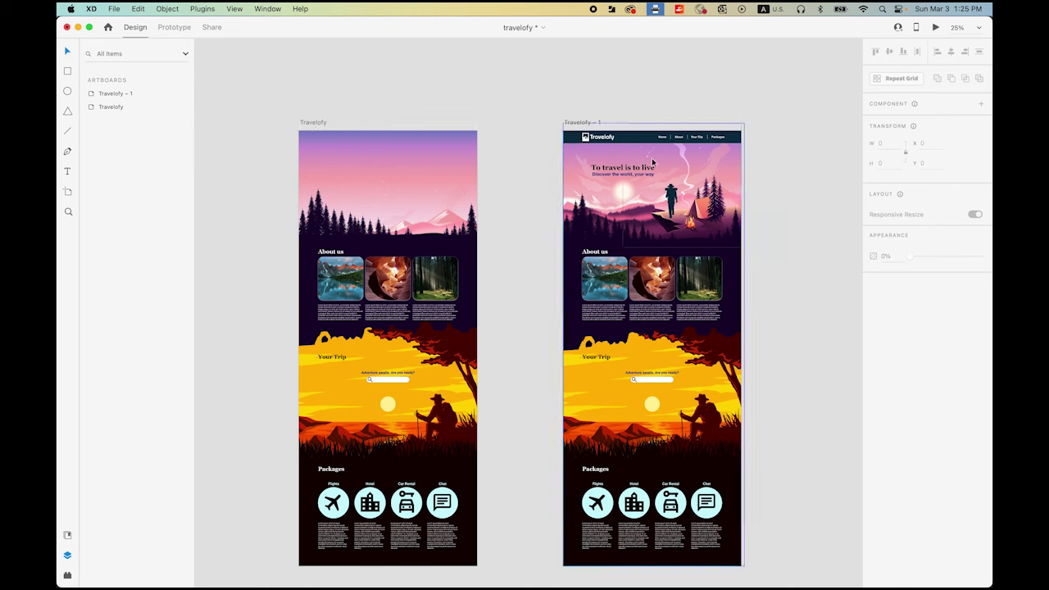
{"action": "left_click", "coordinate": [175, 27]}
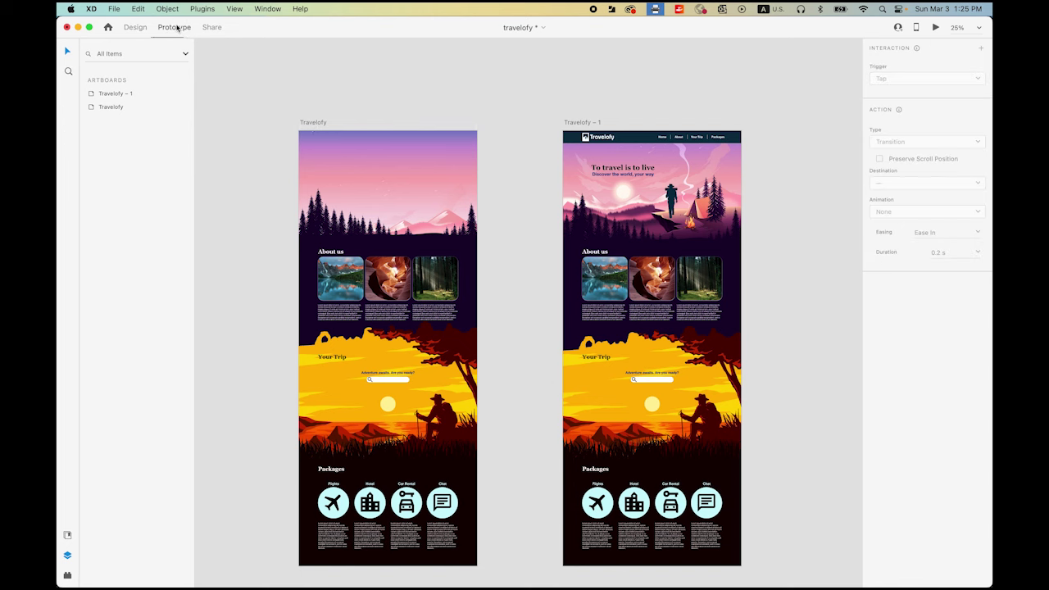
{"action": "left_click", "coordinate": [319, 125]}
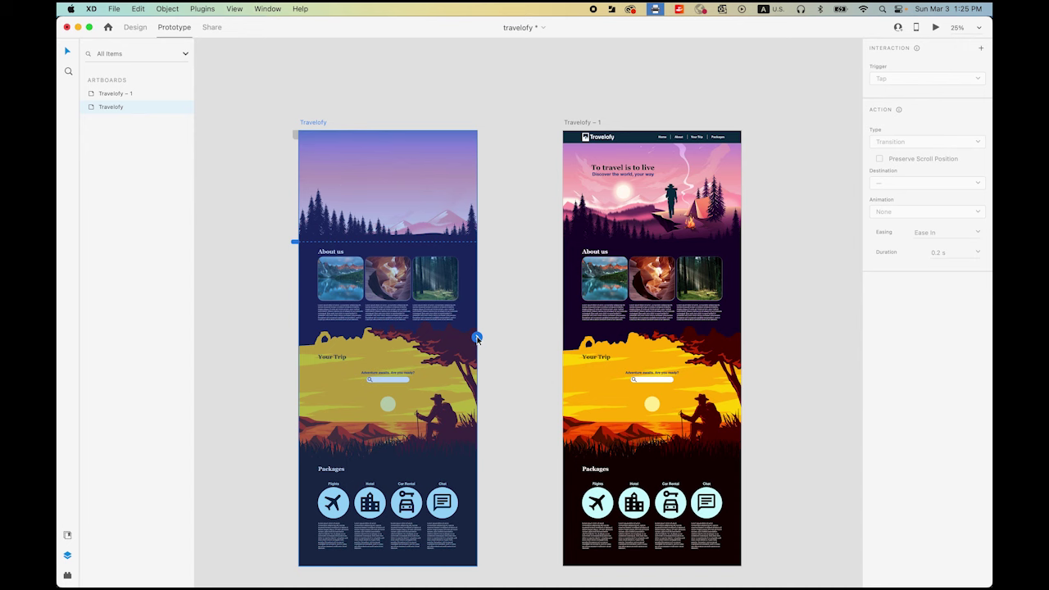
{"action": "left_click_drag", "start_coordinate": [477, 337], "coordinate": [585, 306]}
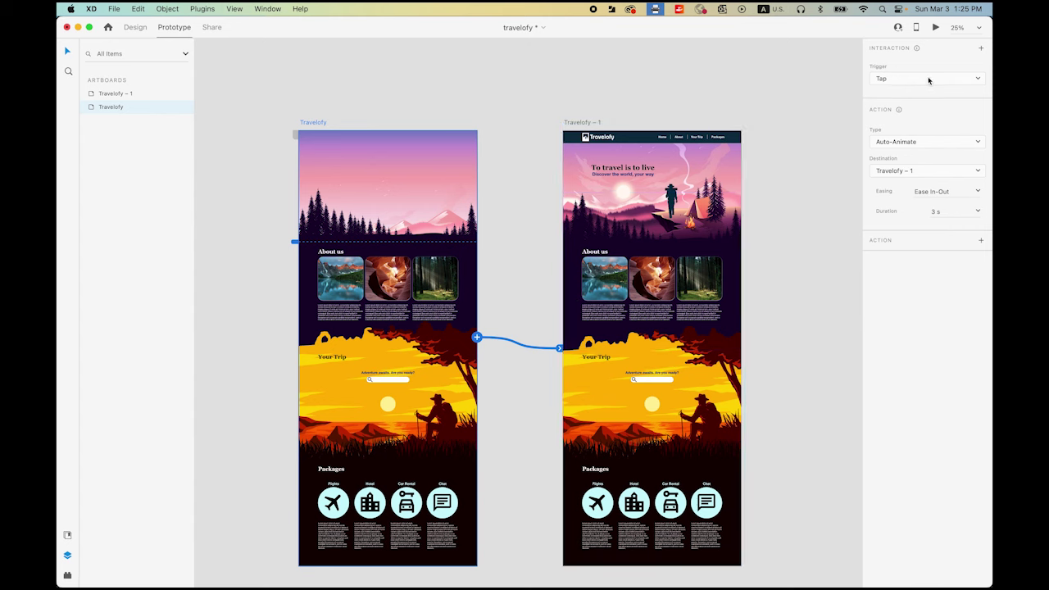
Set the artboard link's trigger to Time with the Auto-Animate action, and preview the opening animation.
{"action": "left_click", "coordinate": [980, 80]}
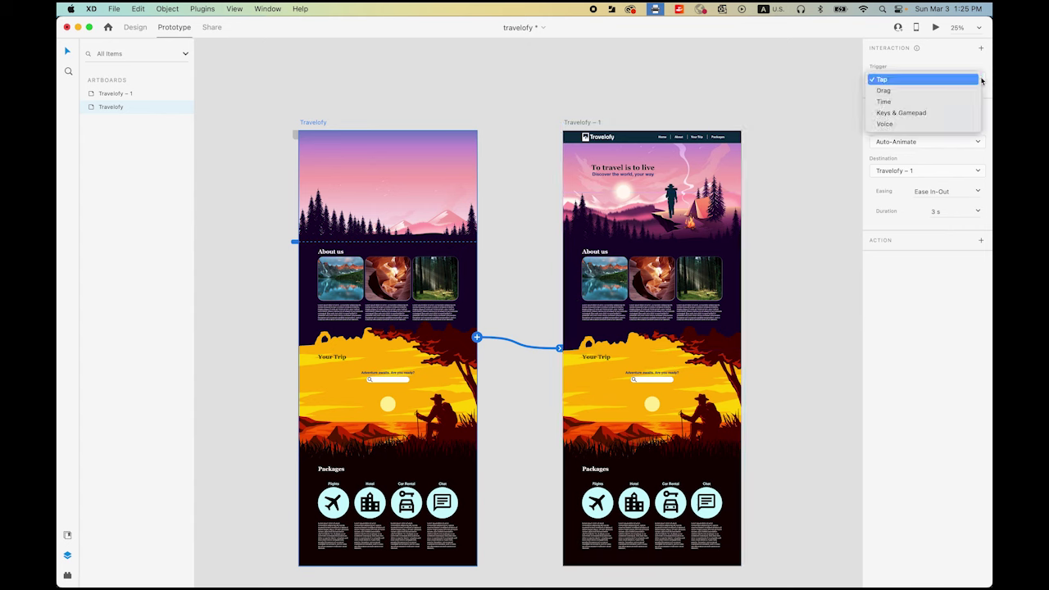
{"action": "left_click", "coordinate": [946, 101]}
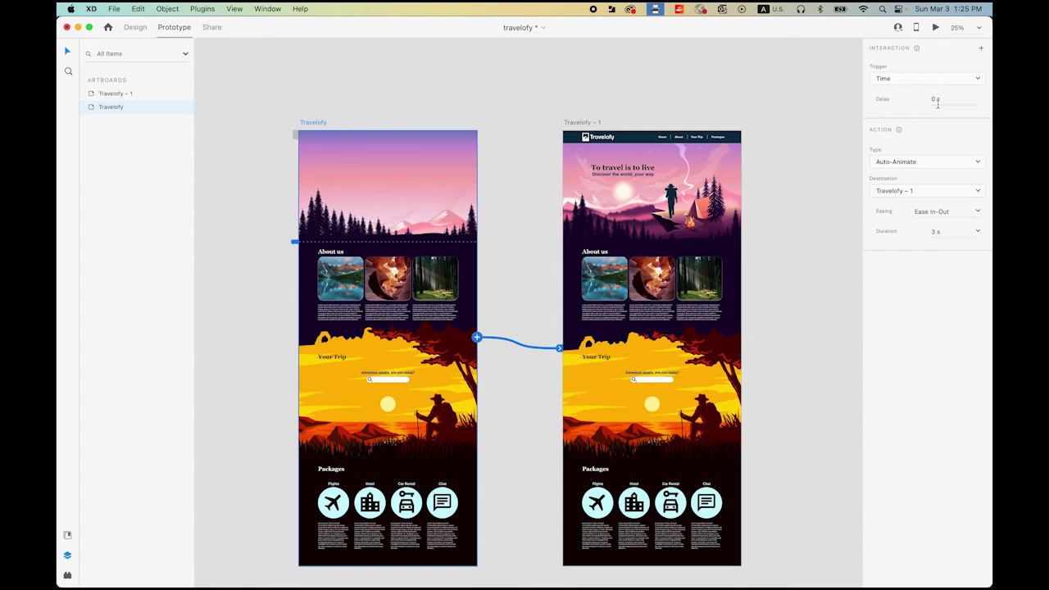
{"action": "left_click", "coordinate": [977, 164]}
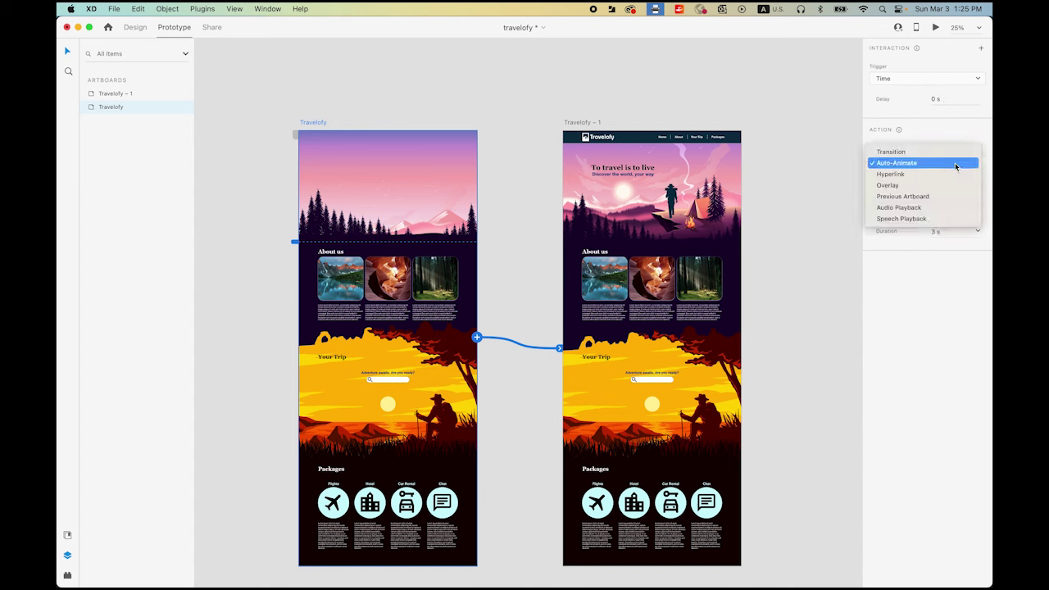
{"action": "left_click", "coordinate": [947, 163]}
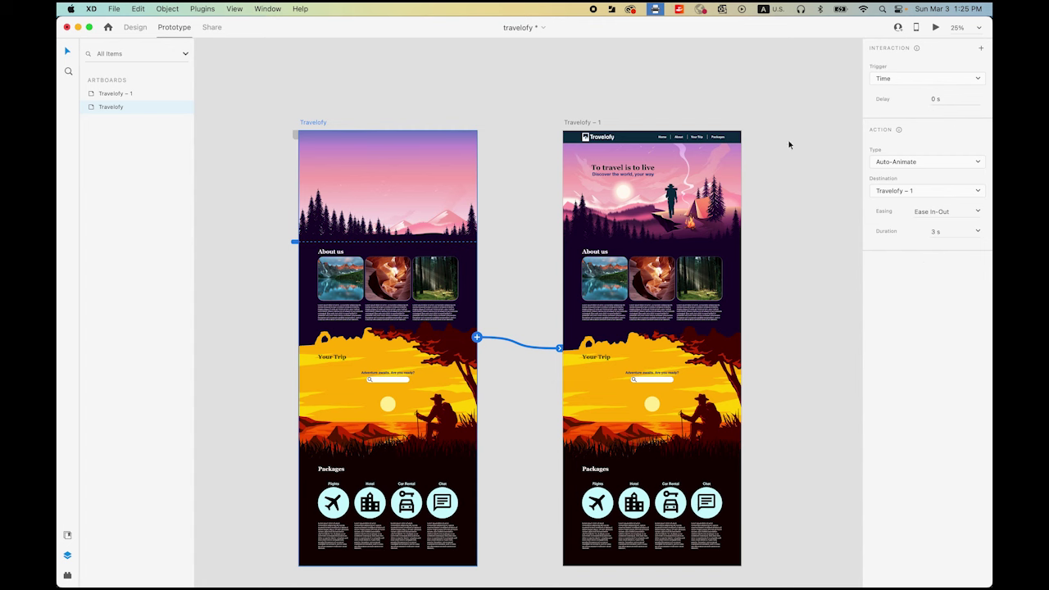
{"action": "left_click", "coordinate": [936, 27]}
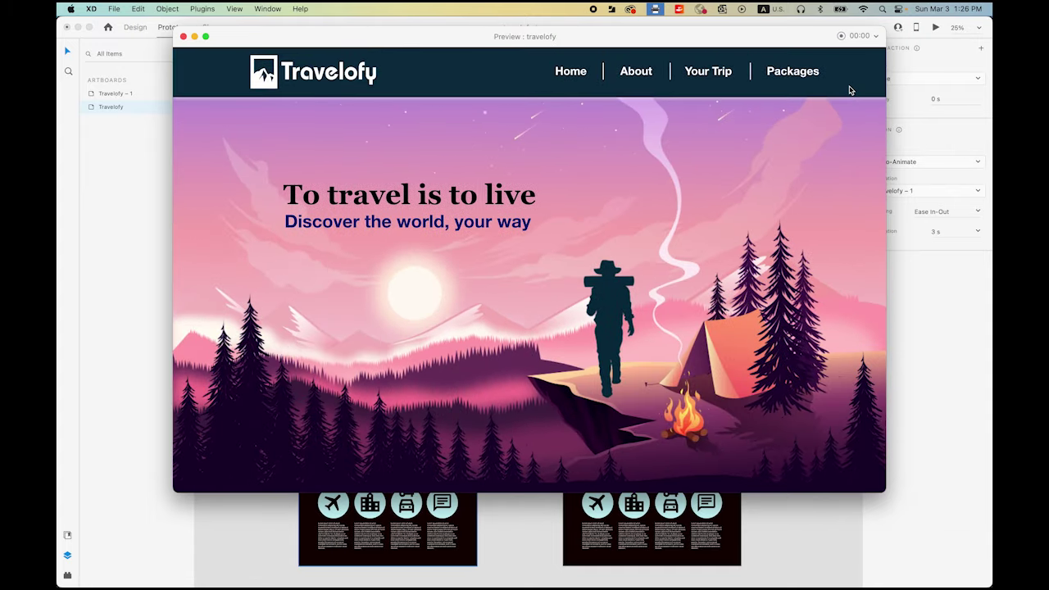
Close the preview, return to designing, and place a duplicate of the Travelofy – 1 artboard beside it at X 3792.
{"action": "left_click", "coordinate": [183, 36]}
{"action": "left_click", "coordinate": [135, 27]}
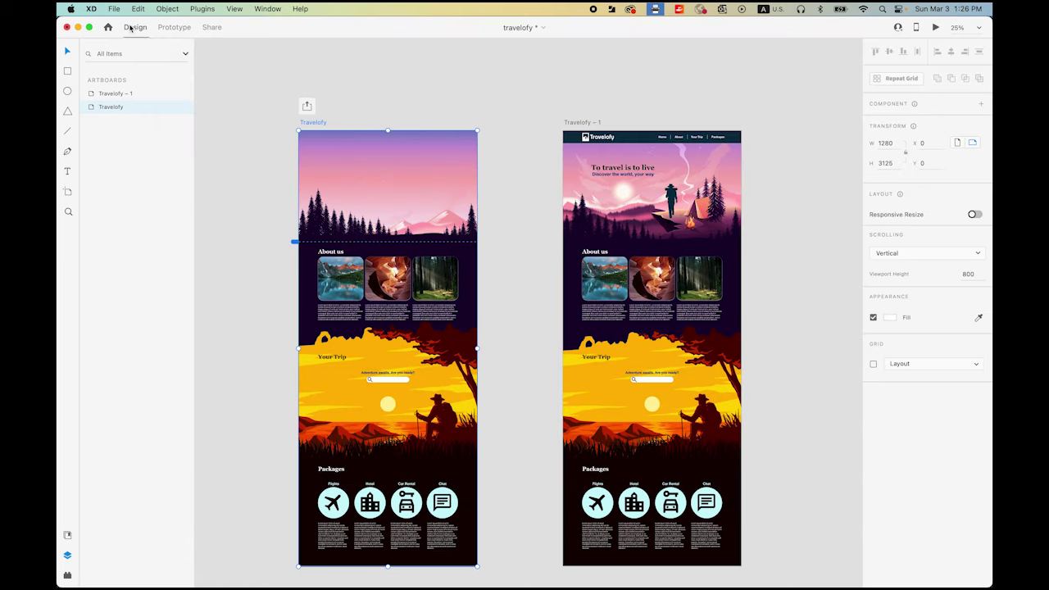
{"action": "scroll", "coordinate": [698, 122], "scroll_direction": "right", "scroll_amount": 6}
{"action": "scroll", "coordinate": [698, 122], "scroll_direction": "down", "scroll_amount": 1}
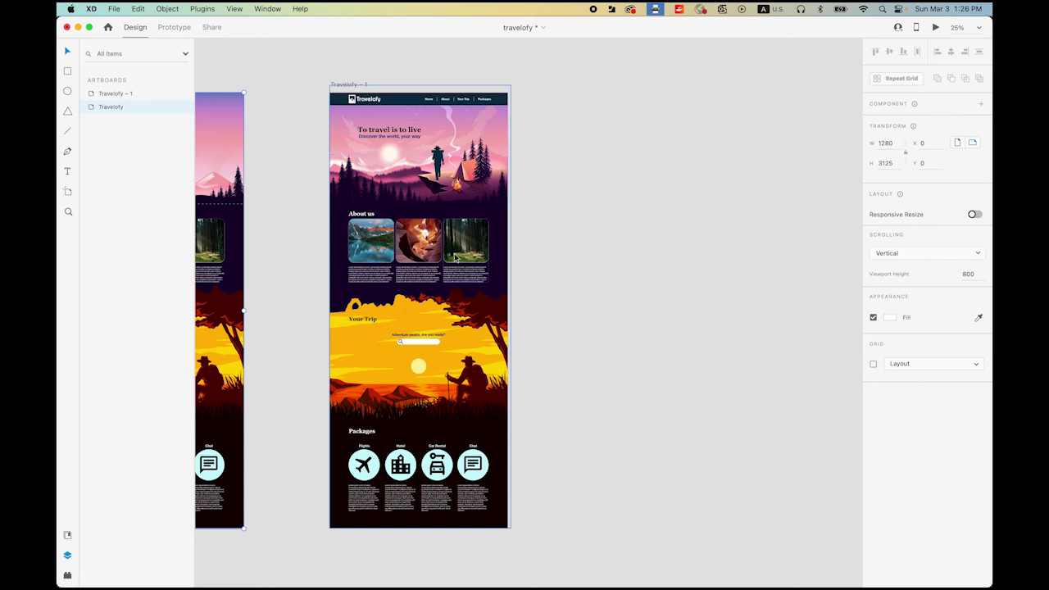
{"action": "left_click", "coordinate": [345, 86]}
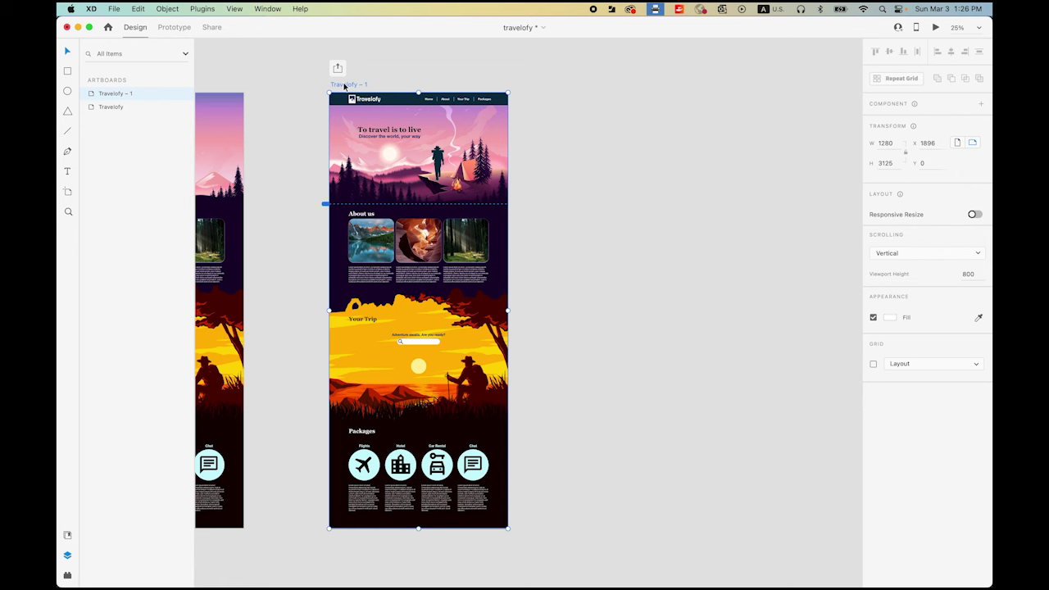
{"action": "left_click_drag", "start_coordinate": [345, 86], "coordinate": [607, 121]}
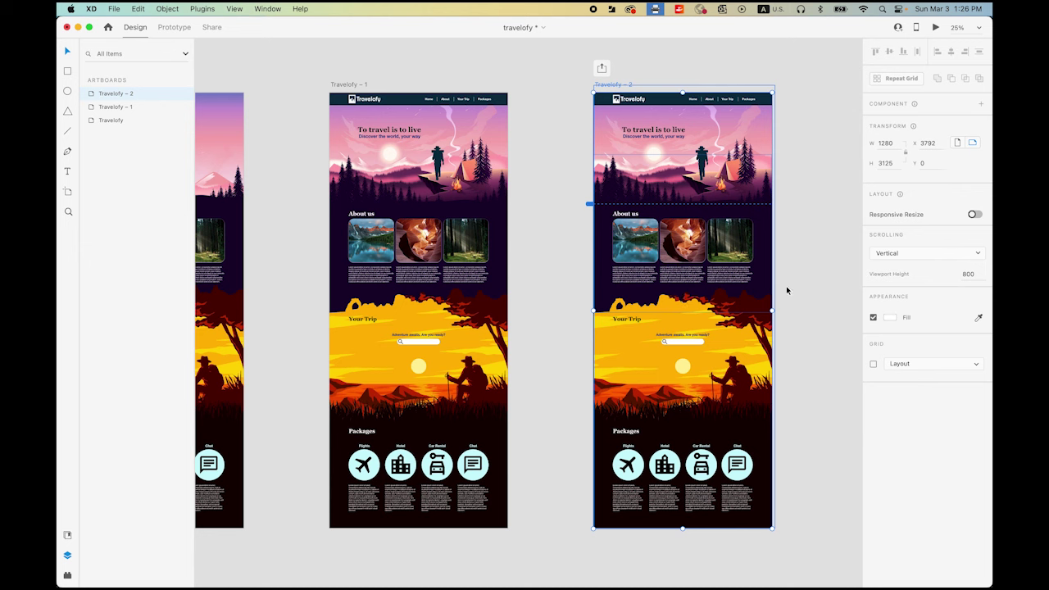
Group everything on the duplicated artboard and move the group up to Y -763 so About us sits near the top.
{"action": "key", "text": "super+a"}
{"action": "key", "text": "super+g"}
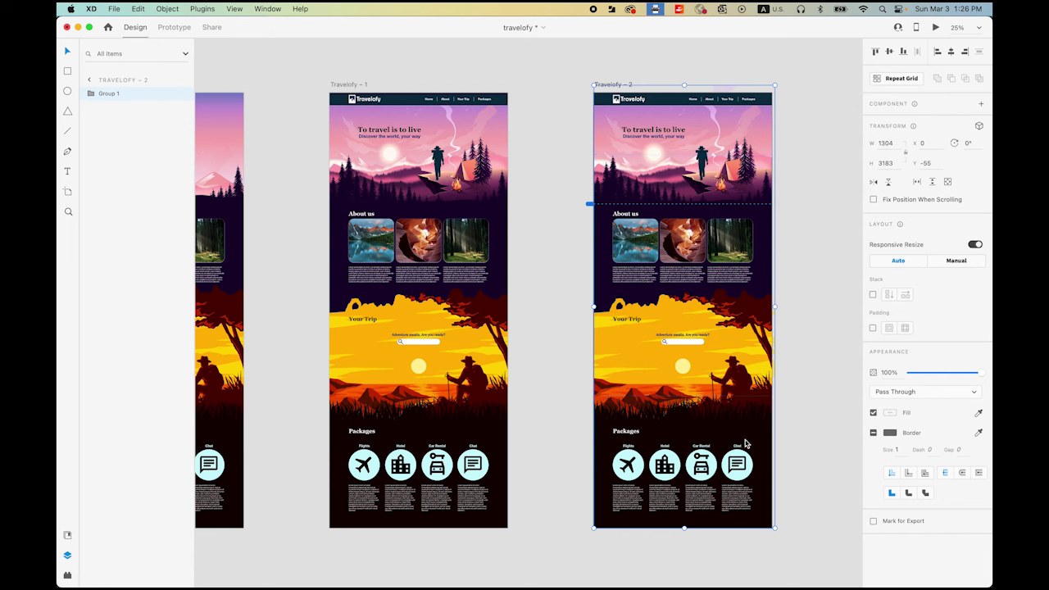
{"action": "left_click_drag", "start_coordinate": [744, 441], "coordinate": [750, 345]}
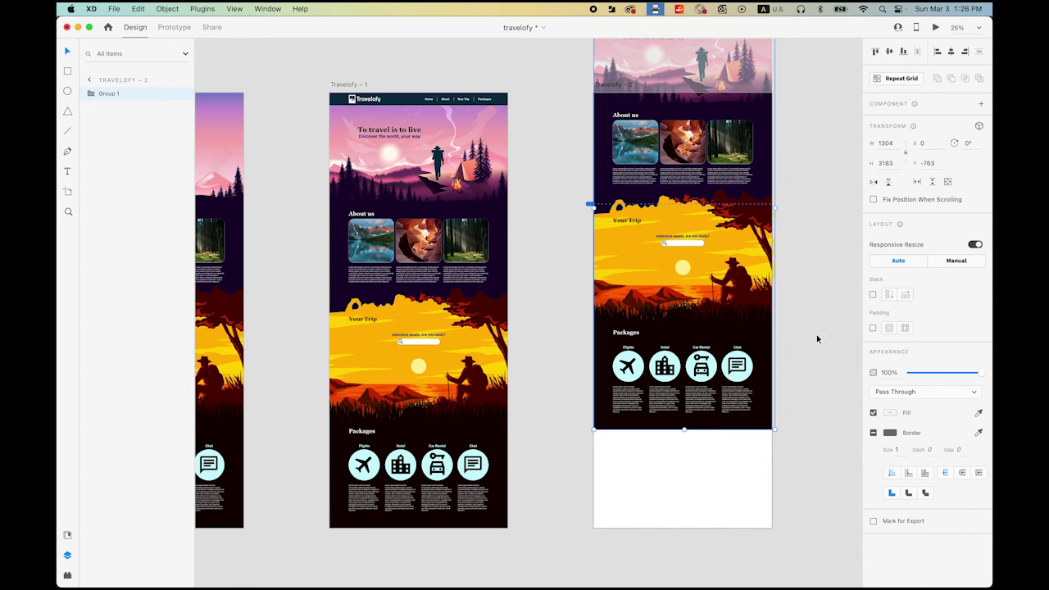
Move the Navbar inside the Travelofy – 2 group back down to the artboard's top edge at Y 0.
{"action": "scroll", "coordinate": [796, 282], "scroll_direction": "up", "scroll_amount": 5}
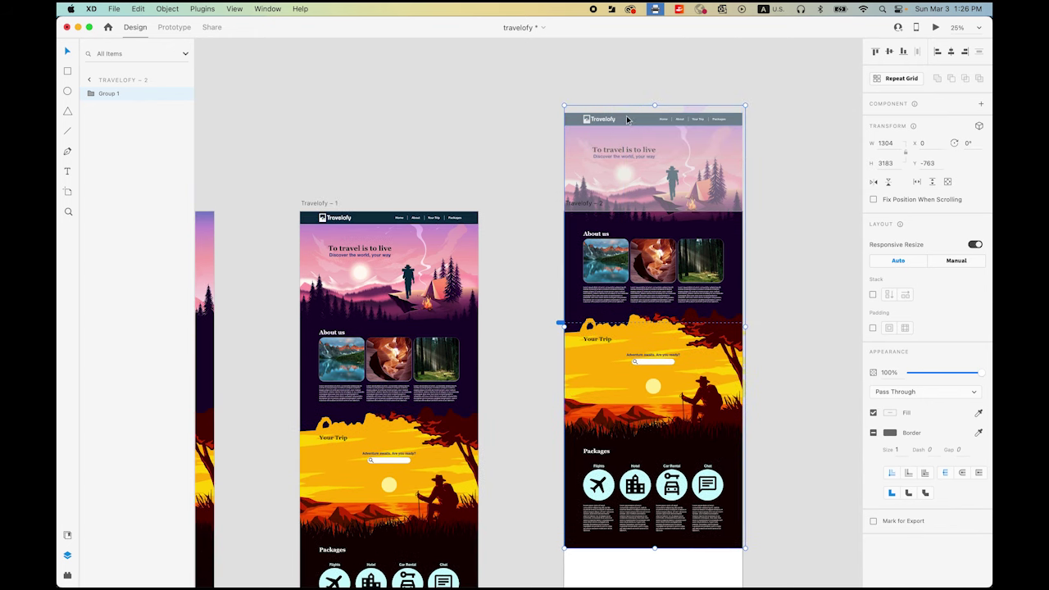
{"action": "double_click", "coordinate": [636, 119]}
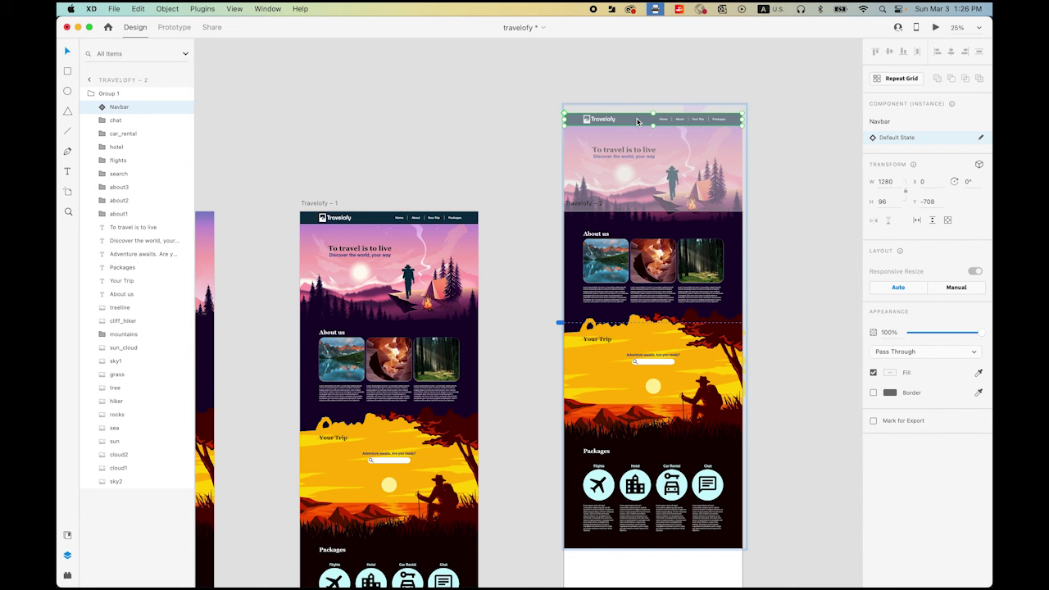
{"action": "left_click_drag", "start_coordinate": [636, 127], "coordinate": [637, 223]}
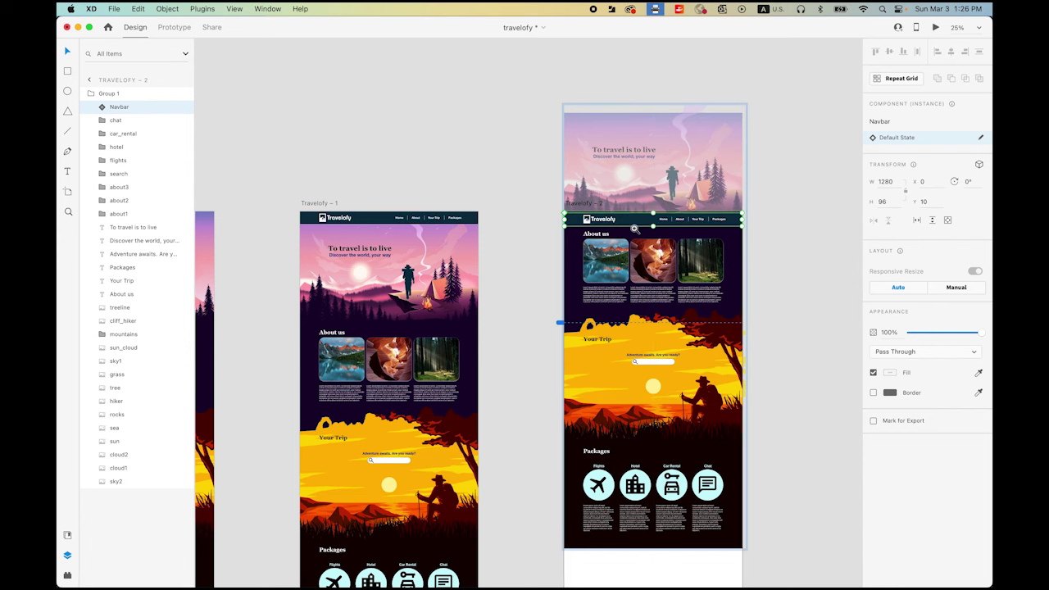
{"action": "scroll", "coordinate": [633, 229], "scroll_direction": "up", "scroll_amount": 2}
{"action": "scroll", "coordinate": [686, 229], "scroll_direction": "up", "scroll_amount": 5}
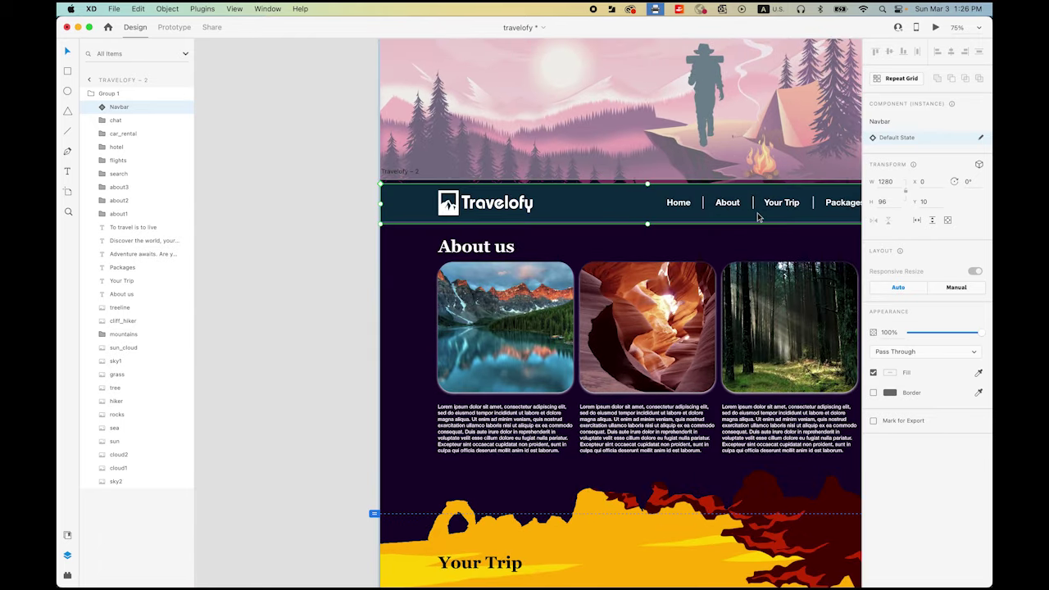
{"action": "left_click_drag", "start_coordinate": [761, 219], "coordinate": [762, 215]}
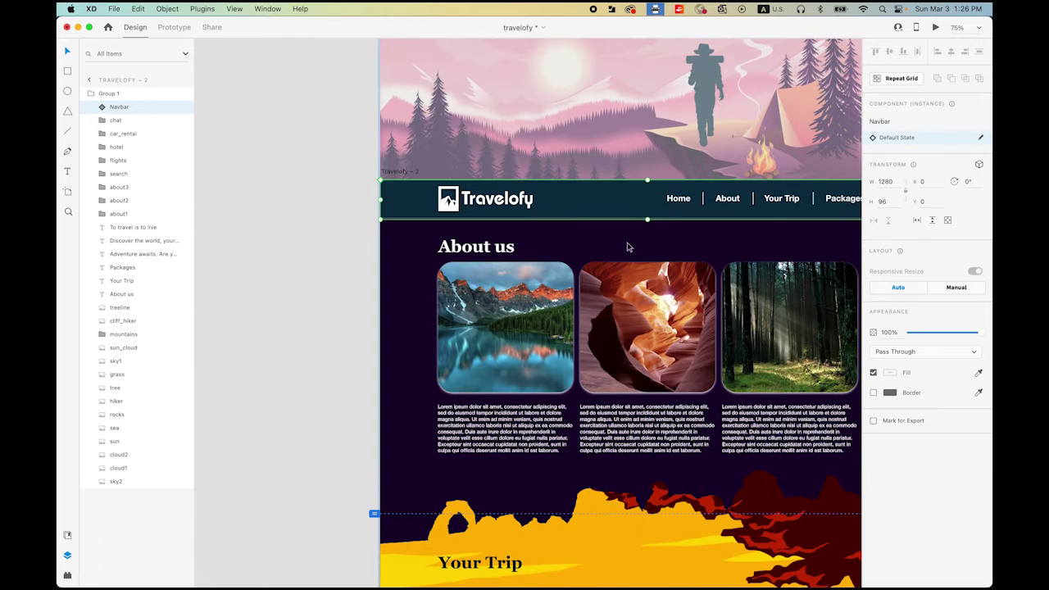
{"action": "left_click", "coordinate": [285, 281]}
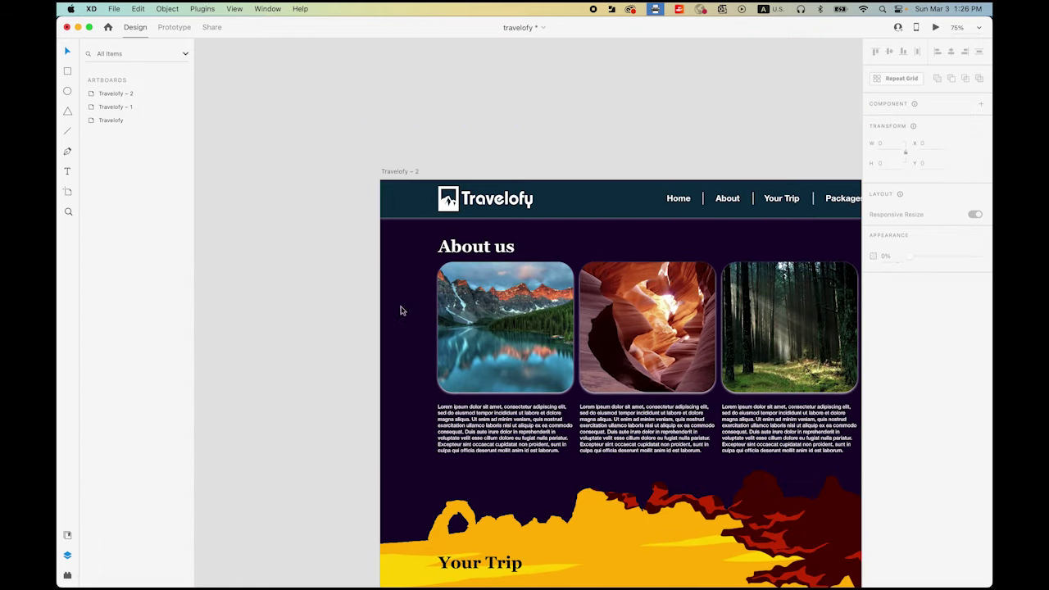
Move the About us heading on Travelofy – 1 off the artboard's left side to X -203.
{"action": "left_click", "coordinate": [623, 333]}
{"action": "left_click", "coordinate": [608, 342], "text": "alt"}
{"action": "left_click", "coordinate": [596, 344], "text": "alt"}
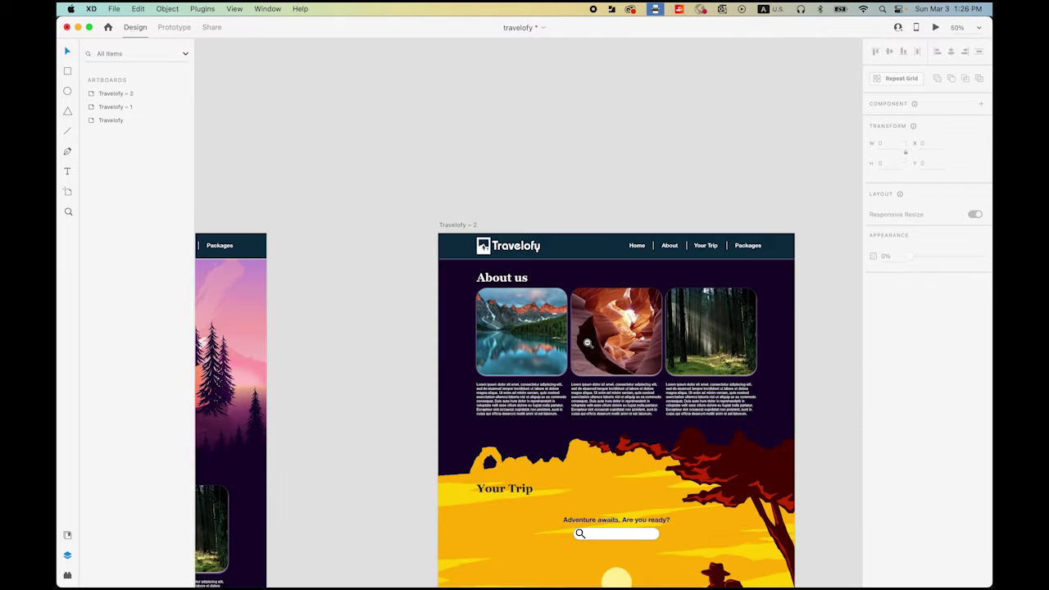
{"action": "left_click", "coordinate": [573, 349], "text": "alt"}
{"action": "left_click_drag", "start_coordinate": [527, 384], "coordinate": [620, 264]}
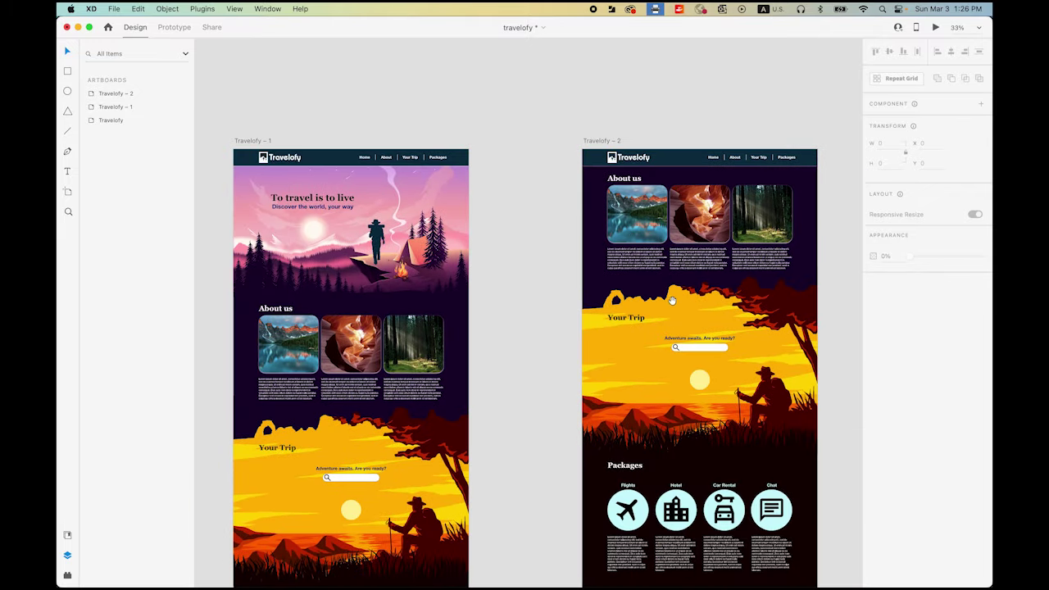
{"action": "scroll", "coordinate": [538, 321], "scroll_direction": "left", "scroll_amount": 5}
{"action": "scroll", "coordinate": [538, 321], "scroll_direction": "down", "scroll_amount": 3}
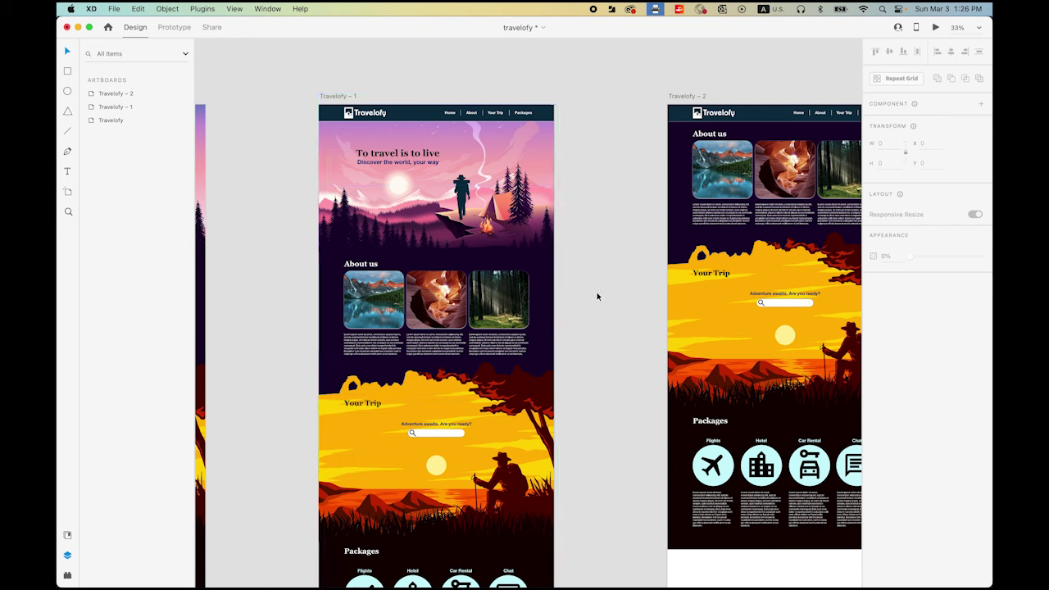
{"action": "left_click", "coordinate": [364, 268]}
{"action": "double_click", "coordinate": [366, 268]}
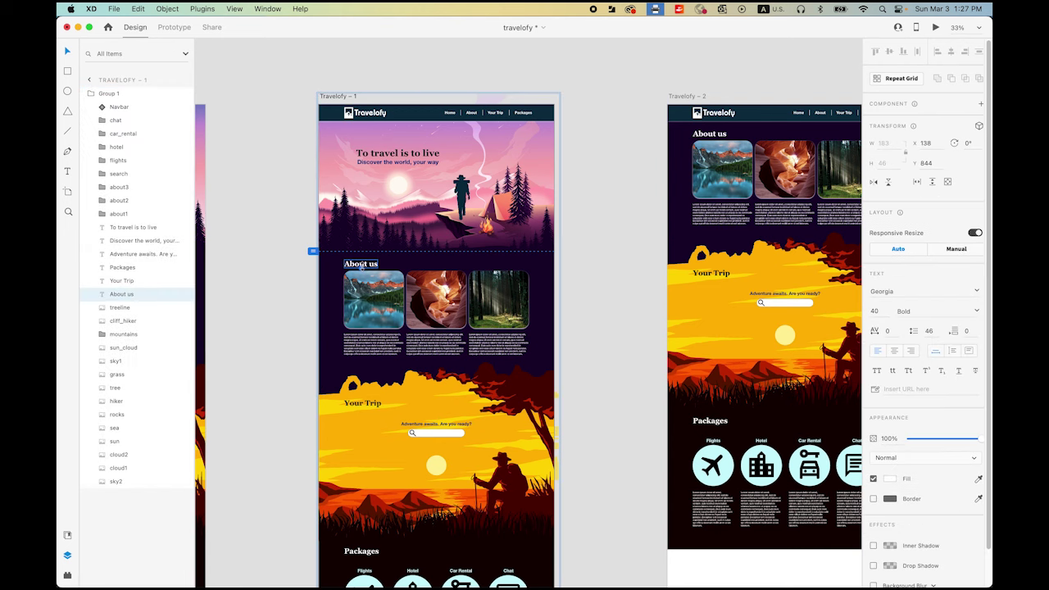
{"action": "left_click_drag", "start_coordinate": [373, 268], "coordinate": [309, 268]}
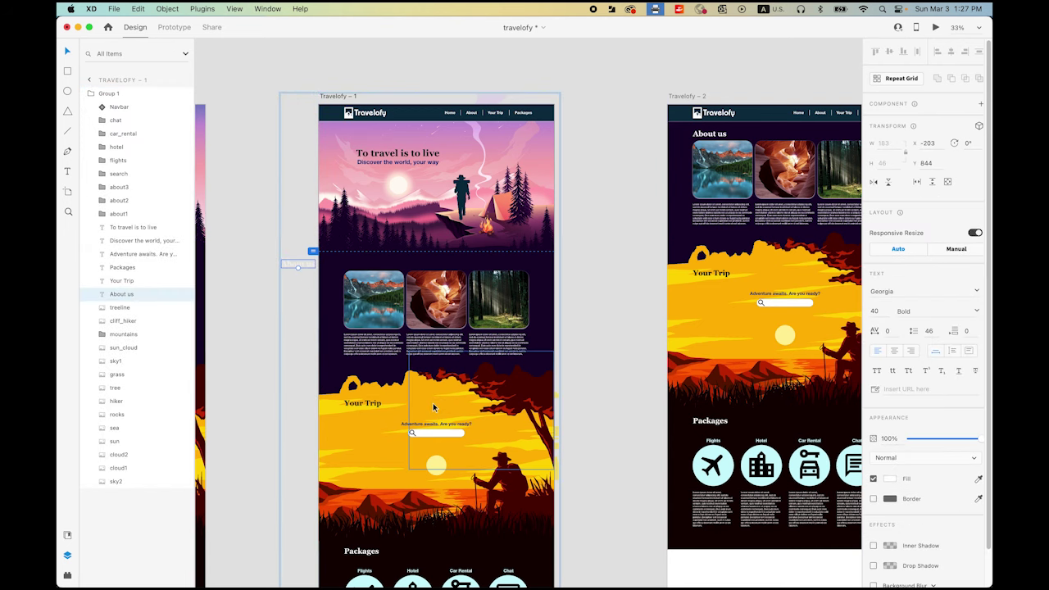
Move the about1, about2 and about3 groups on Travelofy – 1 straight down together to Y 1388.
{"action": "left_click", "coordinate": [373, 309]}
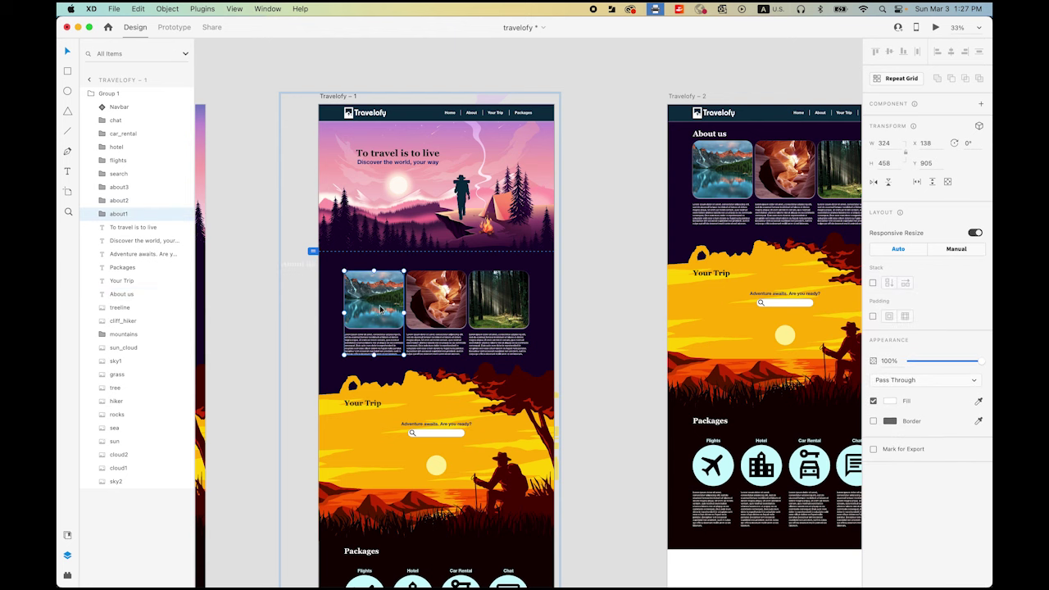
{"action": "left_click", "coordinate": [438, 310], "text": "shift"}
{"action": "left_click", "coordinate": [502, 311], "text": "shift"}
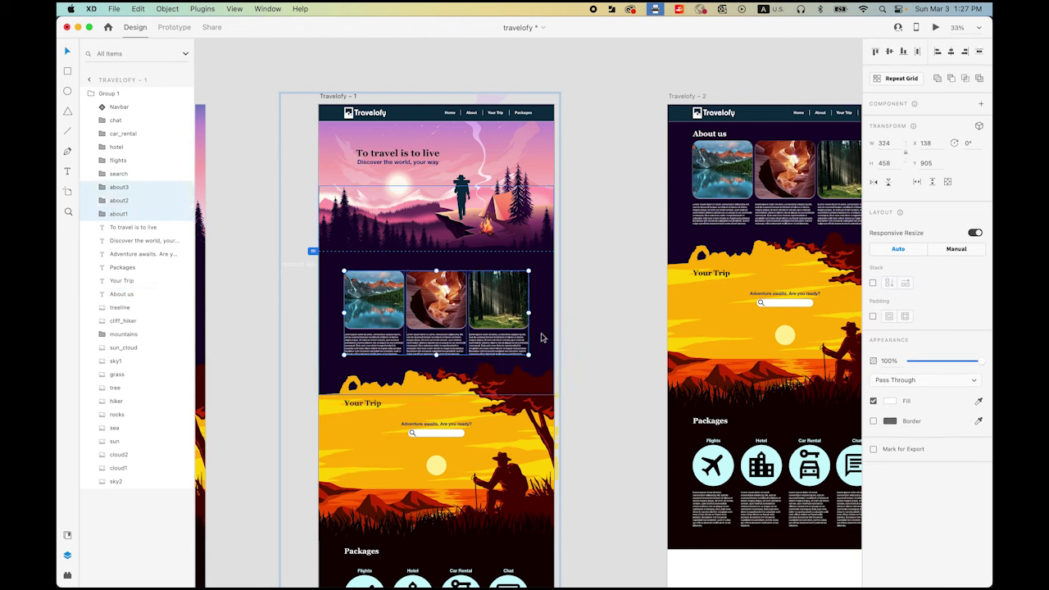
{"action": "left_click_drag", "start_coordinate": [499, 293], "coordinate": [496, 382]}
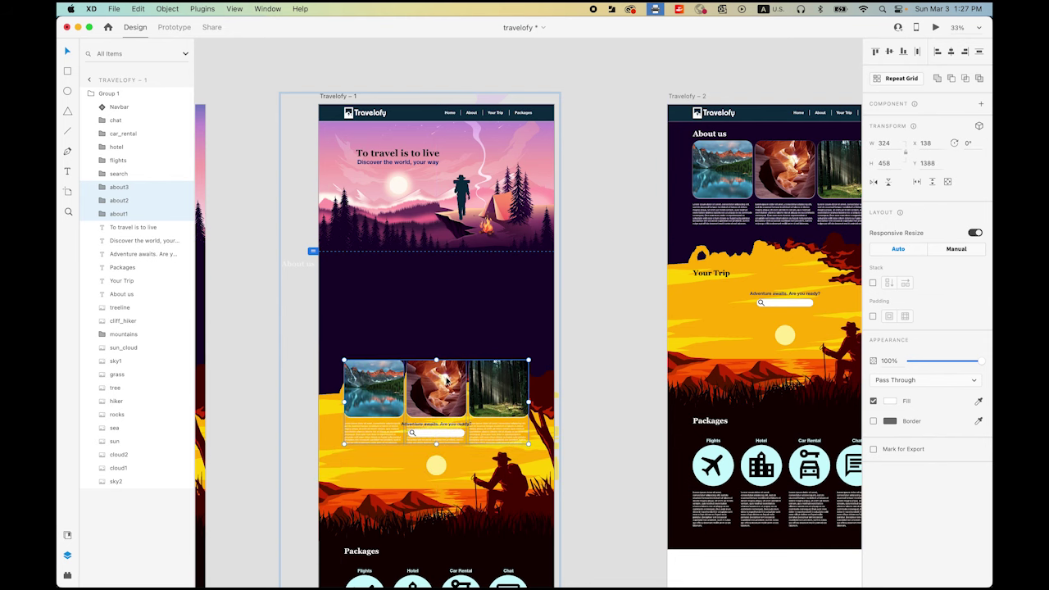
{"action": "left_click", "coordinate": [583, 346]}
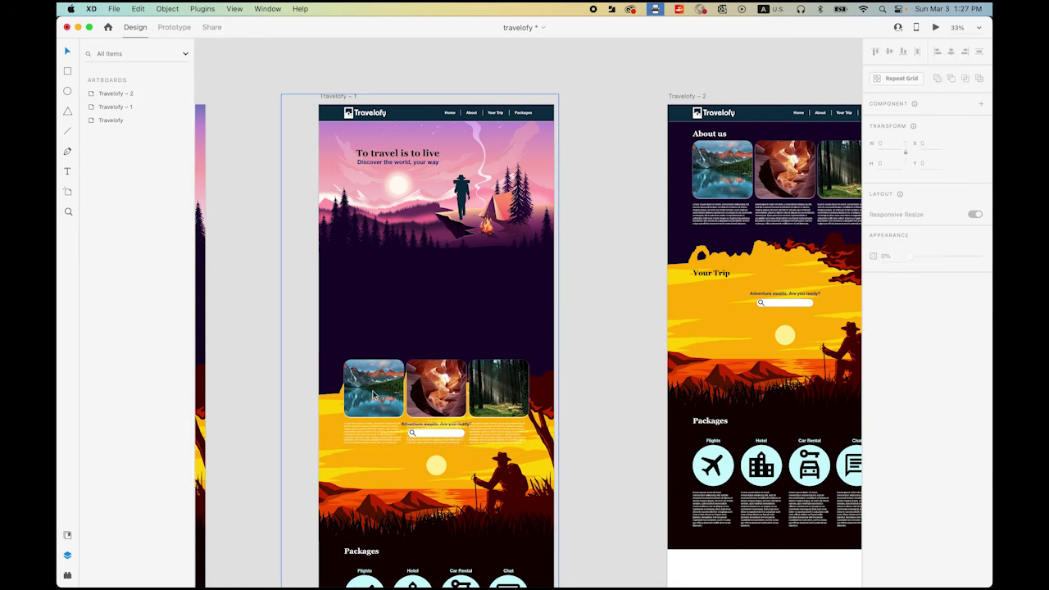
Stagger the about groups on Travelofy – 1 by lowering about2 to Y 1563 and about3 to Y 1716.
{"action": "left_click", "coordinate": [439, 387]}
{"action": "double_click", "coordinate": [439, 385]}
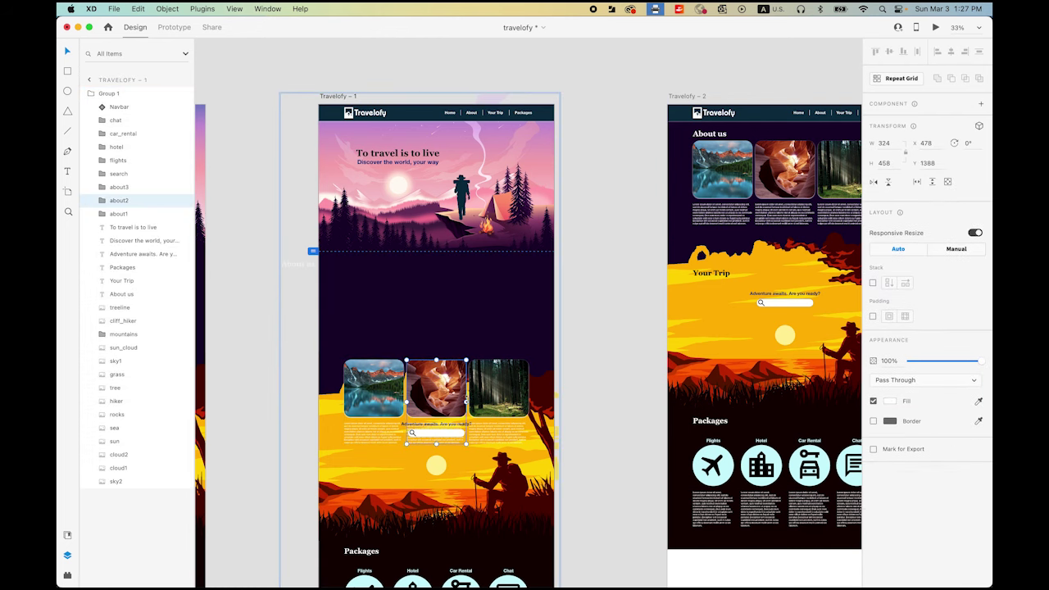
{"action": "left_click_drag", "start_coordinate": [450, 381], "coordinate": [448, 408]}
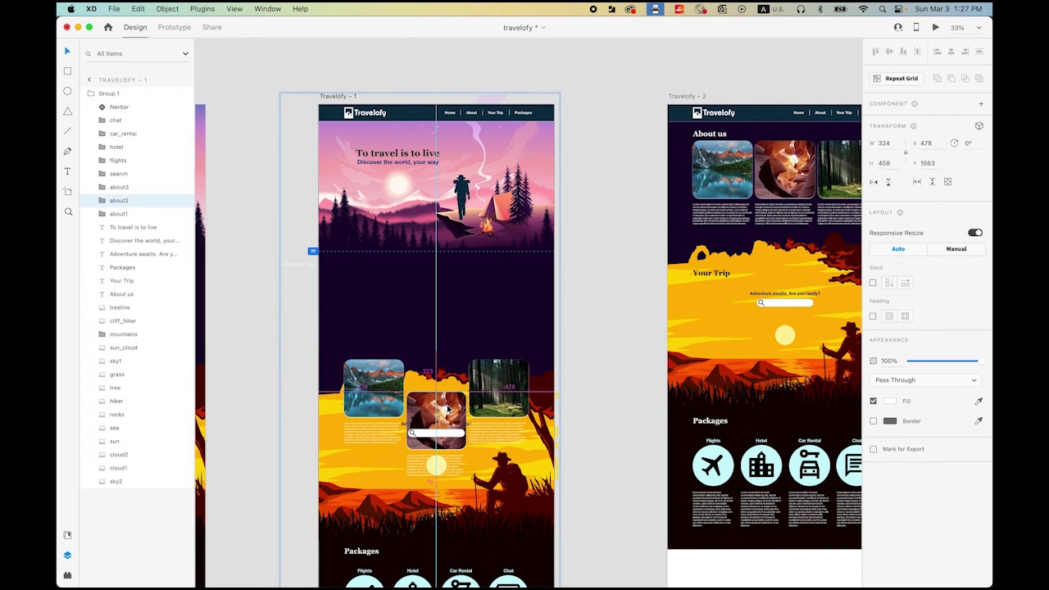
{"action": "double_click", "coordinate": [506, 385]}
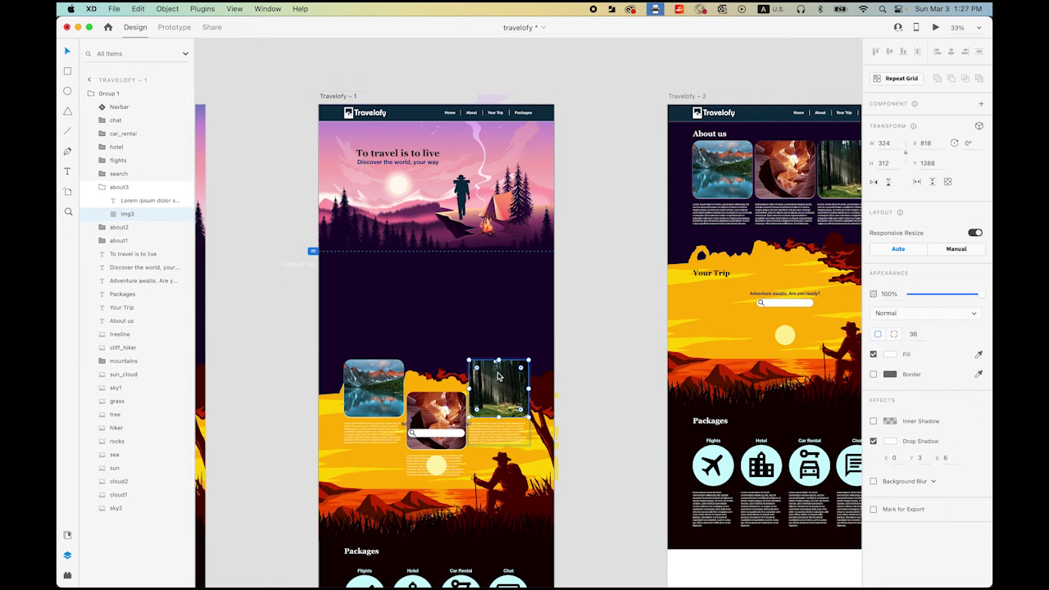
{"action": "left_click", "coordinate": [618, 376]}
{"action": "double_click", "coordinate": [502, 378]}
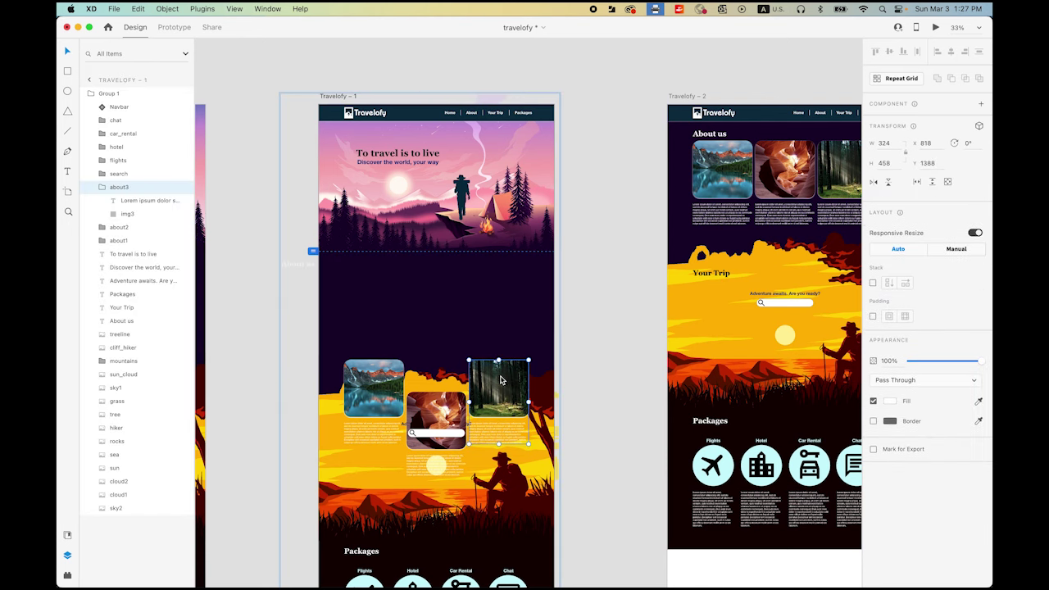
{"action": "left_click_drag", "start_coordinate": [501, 378], "coordinate": [498, 439]}
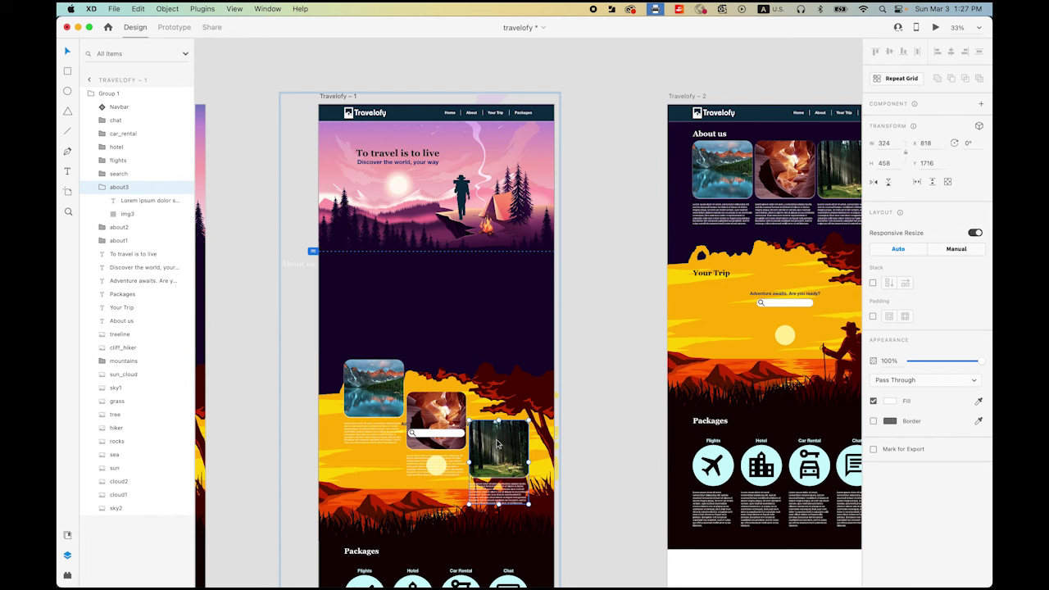
Set the opacity of the about1, about2 and about3 groups on Travelofy – 1 to 0%.
{"action": "left_click", "coordinate": [463, 410], "text": "shift"}
{"action": "left_click", "coordinate": [379, 391], "text": "shift"}
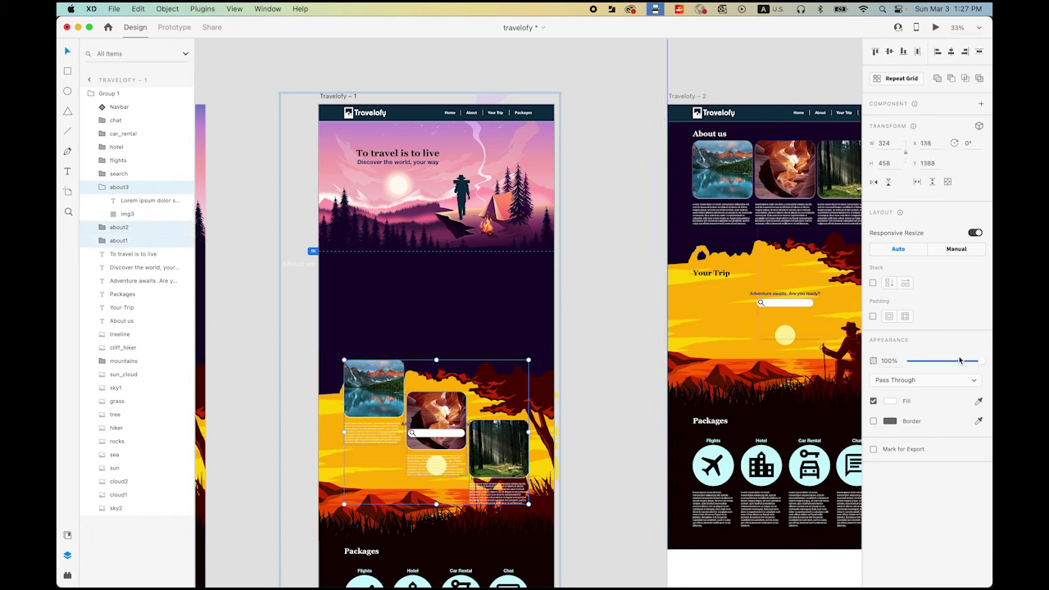
{"action": "left_click_drag", "start_coordinate": [977, 361], "coordinate": [879, 361]}
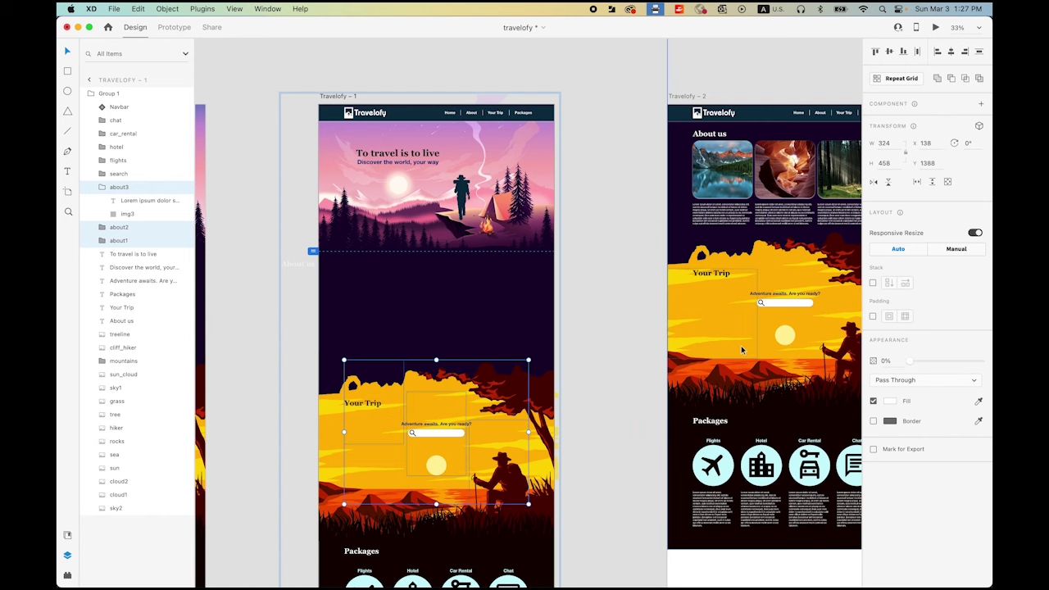
Switch to prototyping, link the Travelofy – 1 artboard to Travelofy – 2, and set the link's trigger to Tap.
{"action": "scroll", "coordinate": [623, 294], "scroll_direction": "down", "scroll_amount": 5}
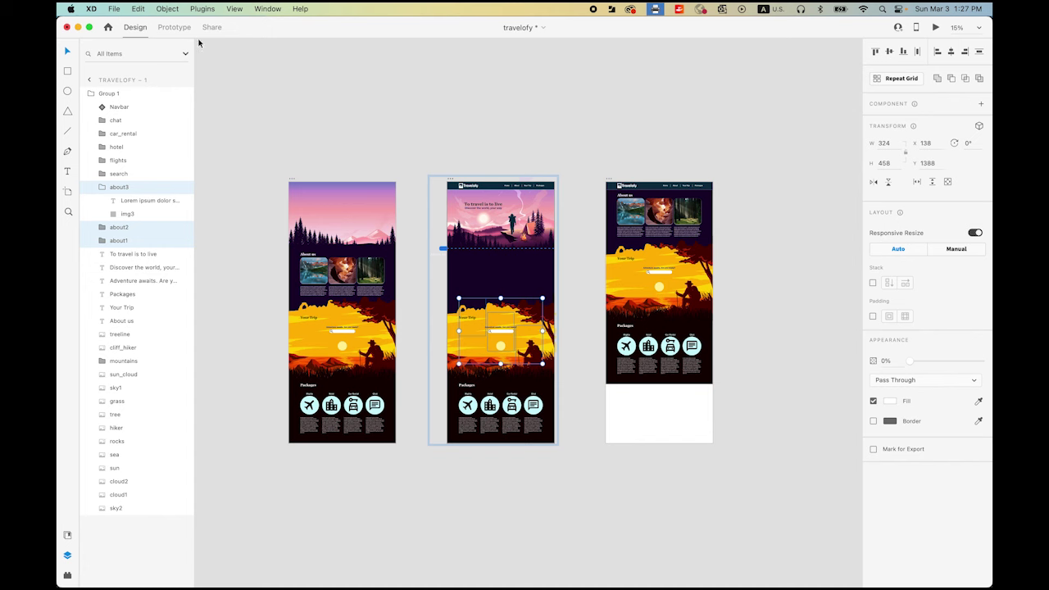
{"action": "left_click", "coordinate": [173, 28]}
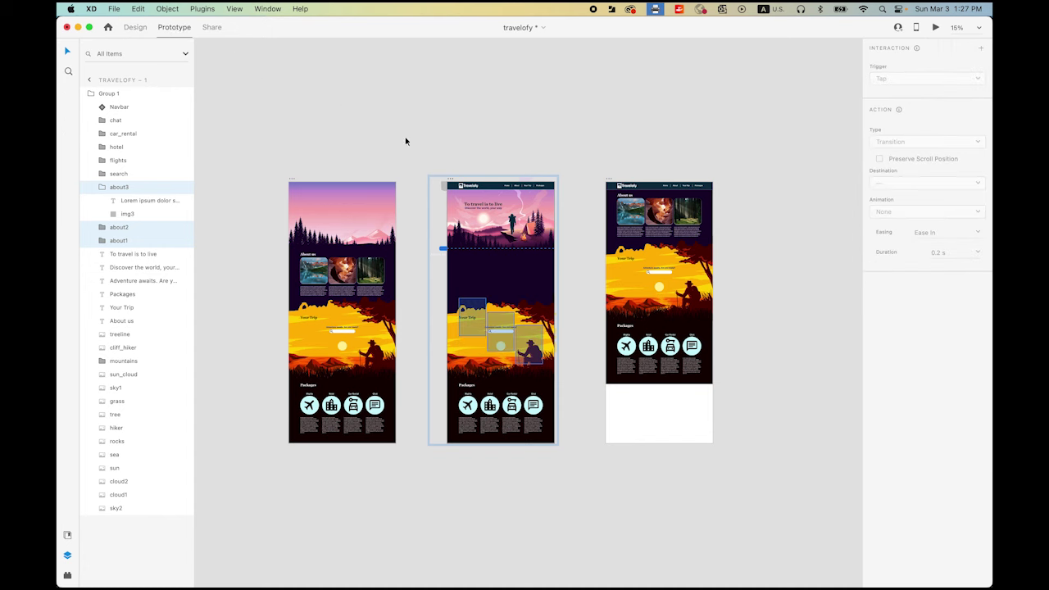
{"action": "left_click", "coordinate": [451, 180]}
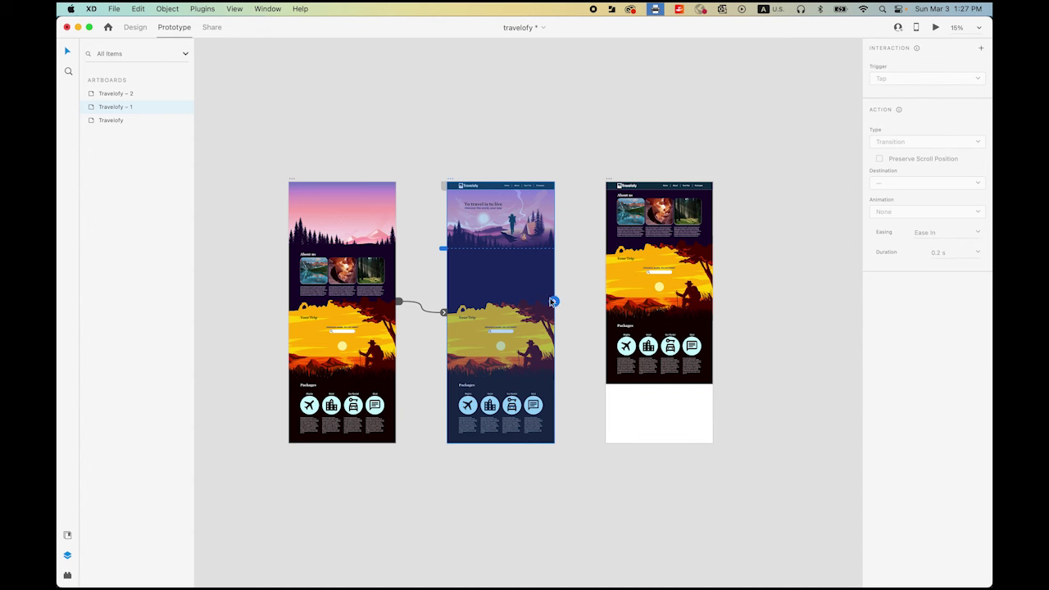
{"action": "left_click_drag", "start_coordinate": [553, 302], "coordinate": [600, 360]}
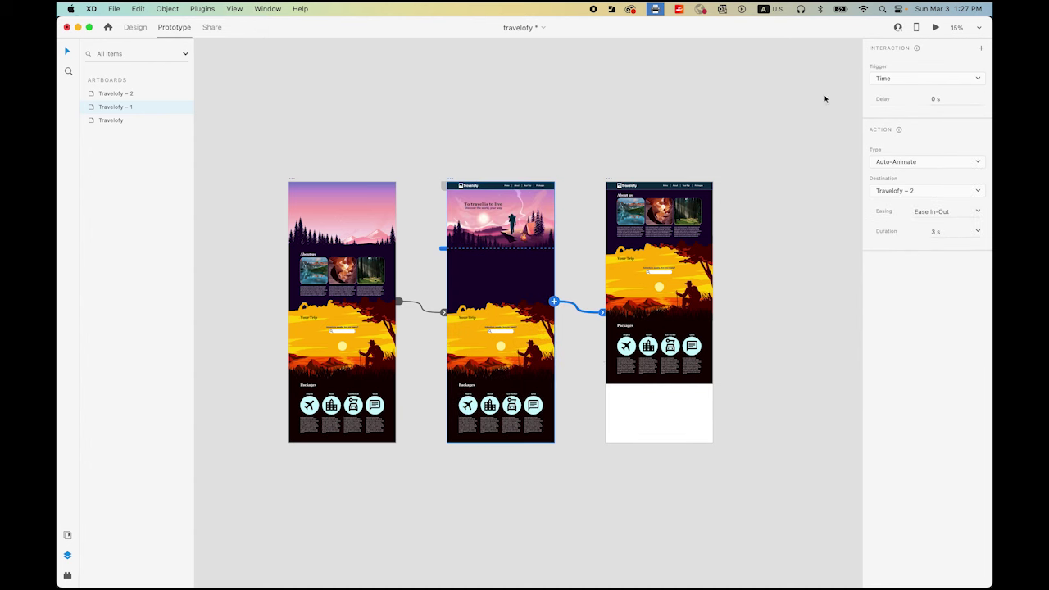
{"action": "left_click", "coordinate": [979, 80]}
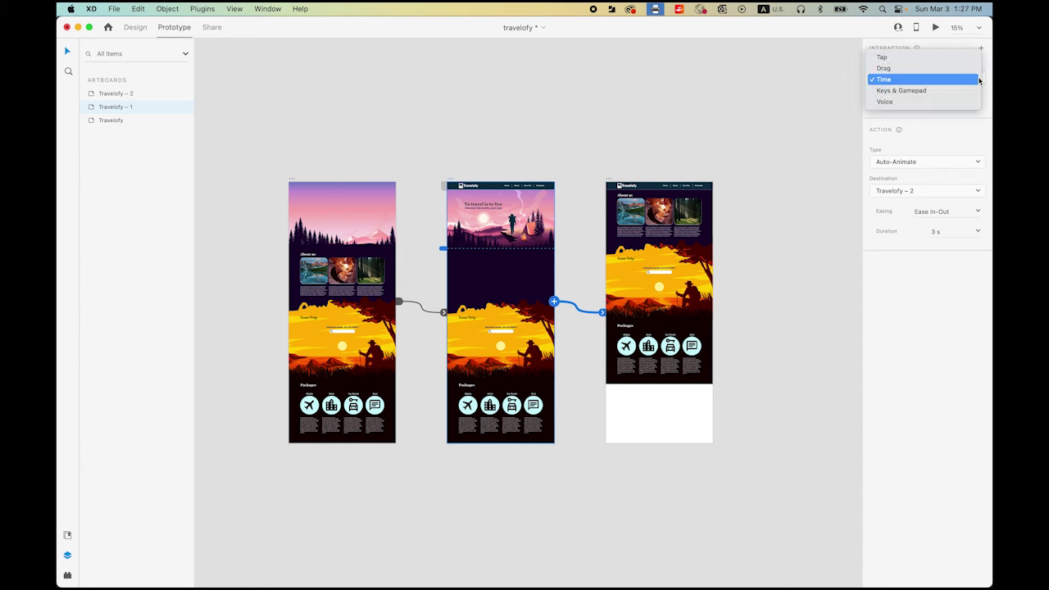
{"action": "left_click", "coordinate": [927, 59]}
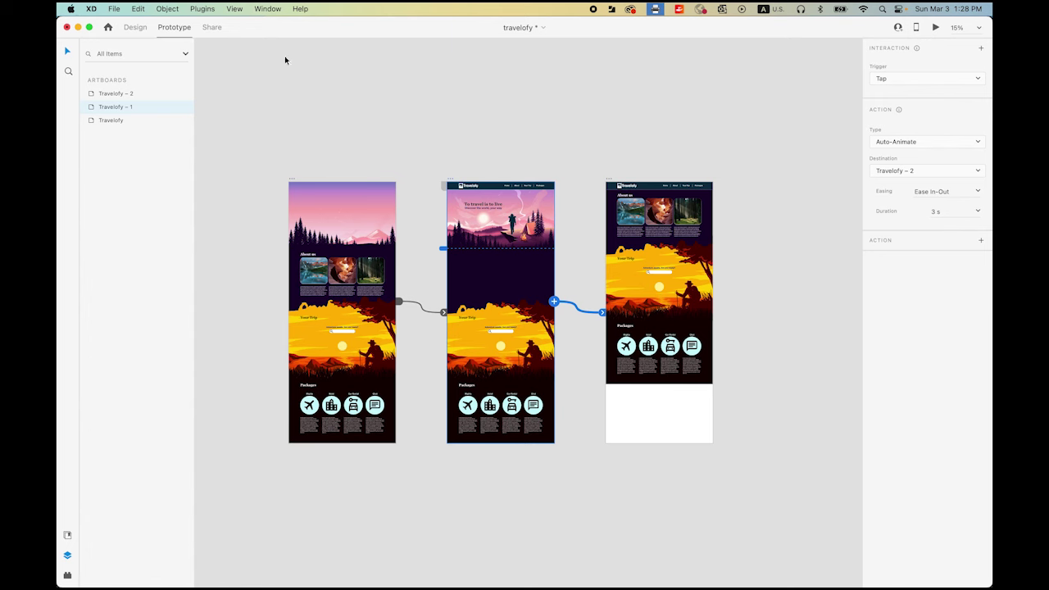
Preview the prototype from the Travelofy artboard through to the About us section, and close the preview.
{"action": "left_click", "coordinate": [293, 182]}
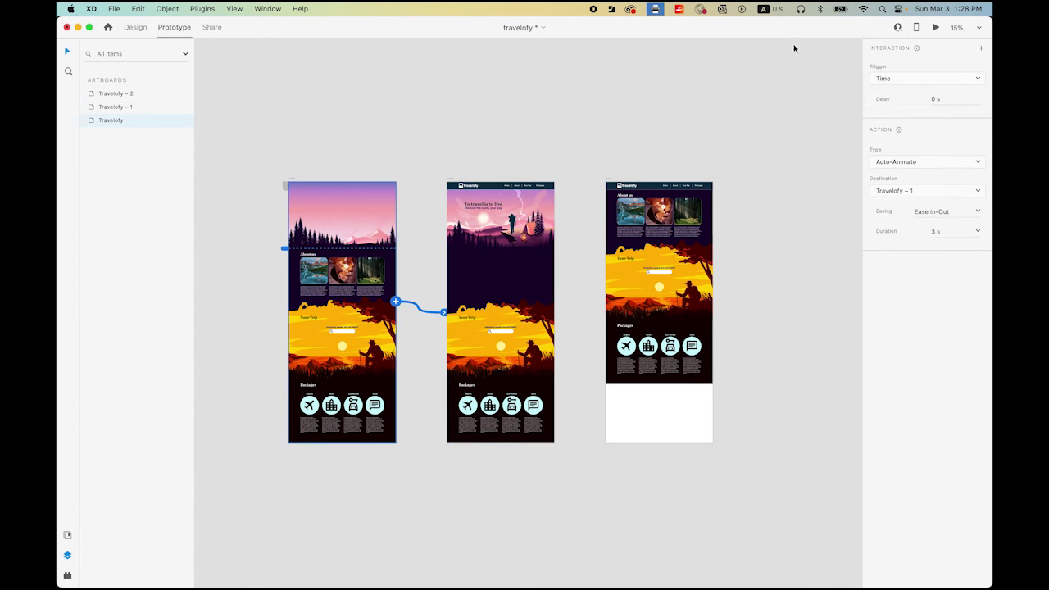
{"action": "left_click", "coordinate": [935, 27]}
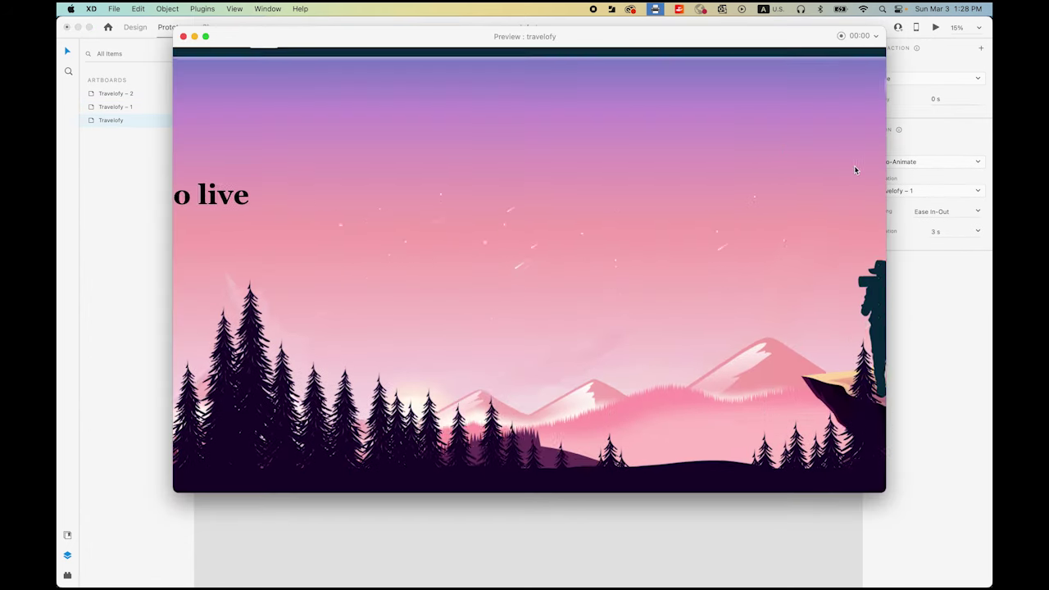
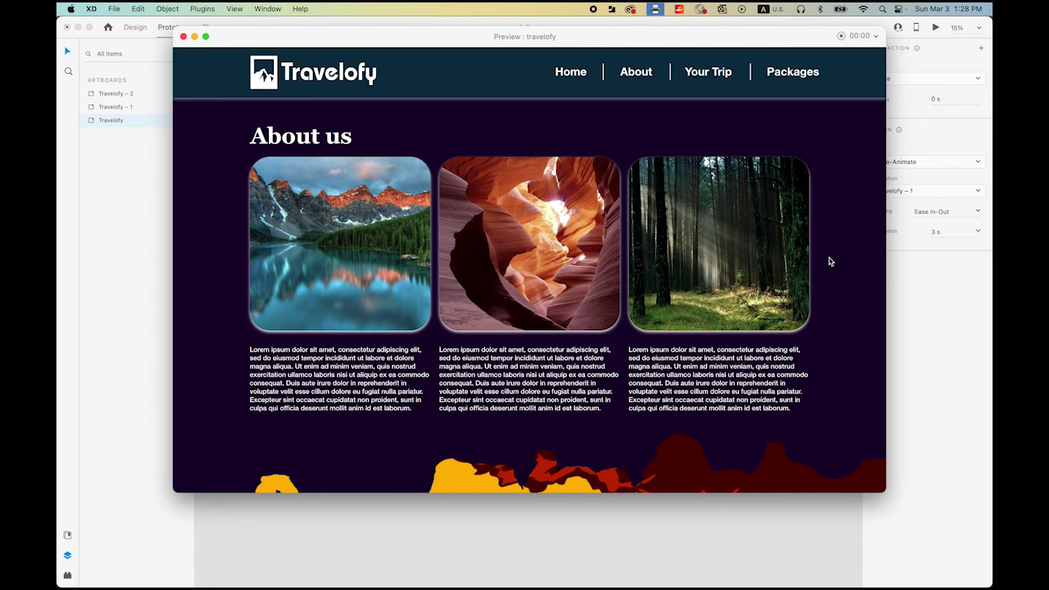
{"action": "left_click", "coordinate": [183, 37]}
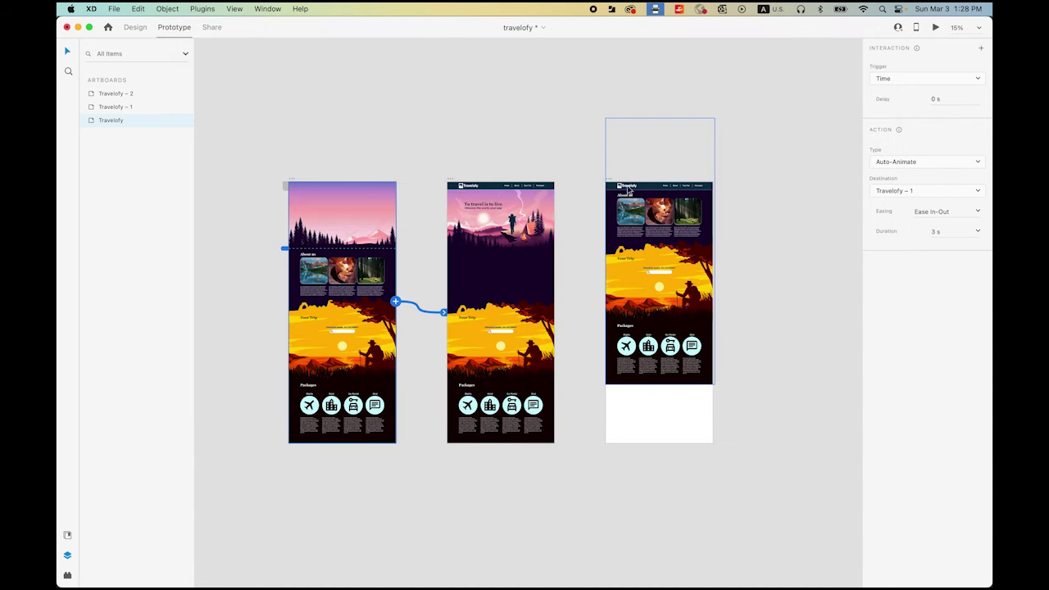
Return to design mode, move the cliff_hiker image on Travelofy – 2 horizontally right to X 814, and set its opacity to 0%.
{"action": "left_click", "coordinate": [134, 29]}
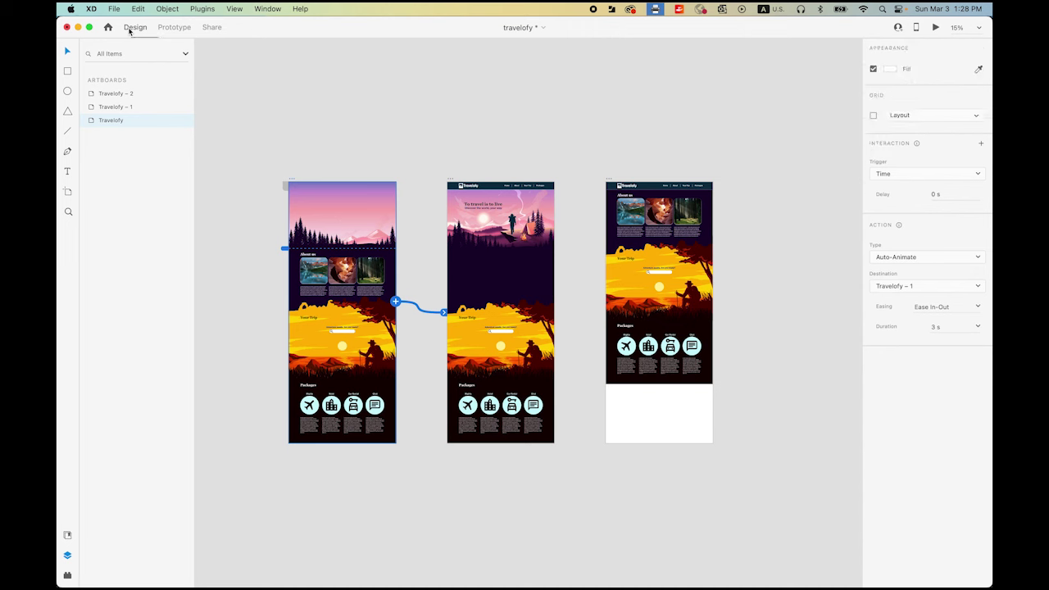
{"action": "left_click", "coordinate": [612, 182]}
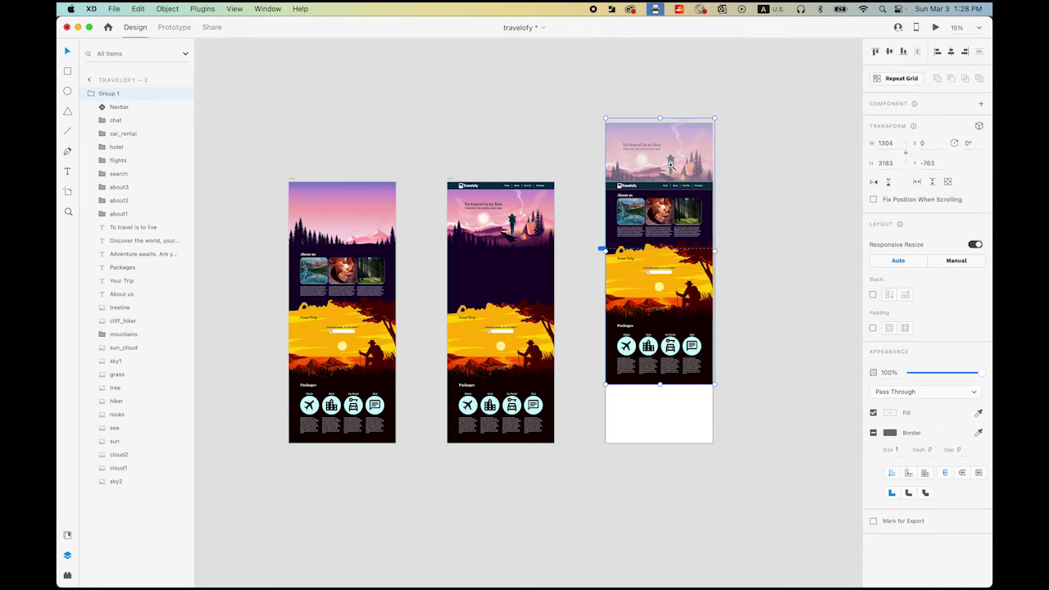
{"action": "scroll", "coordinate": [670, 164], "scroll_direction": "up", "scroll_amount": 5}
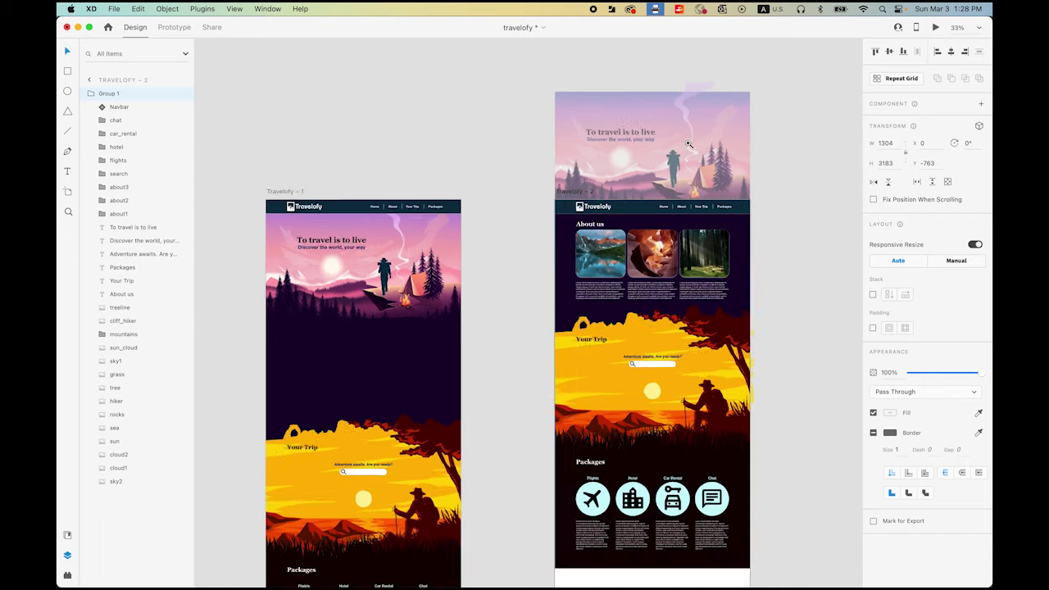
{"action": "scroll", "coordinate": [689, 145], "scroll_direction": "up", "scroll_amount": 3}
{"action": "scroll", "coordinate": [744, 286], "scroll_direction": "right", "scroll_amount": 3}
{"action": "scroll", "coordinate": [744, 286], "scroll_direction": "up", "scroll_amount": 2}
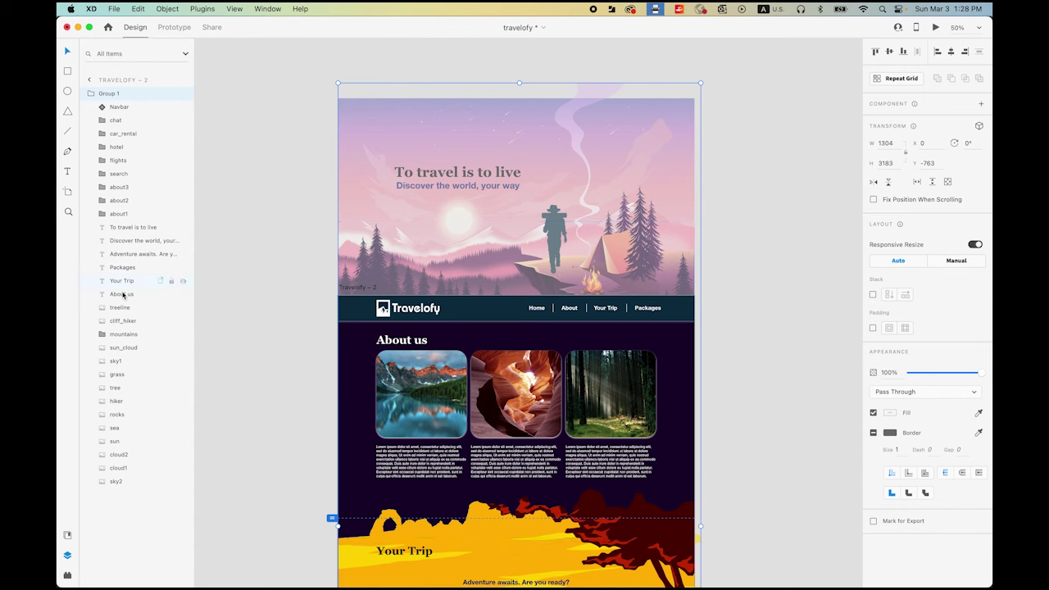
{"action": "left_click", "coordinate": [124, 321]}
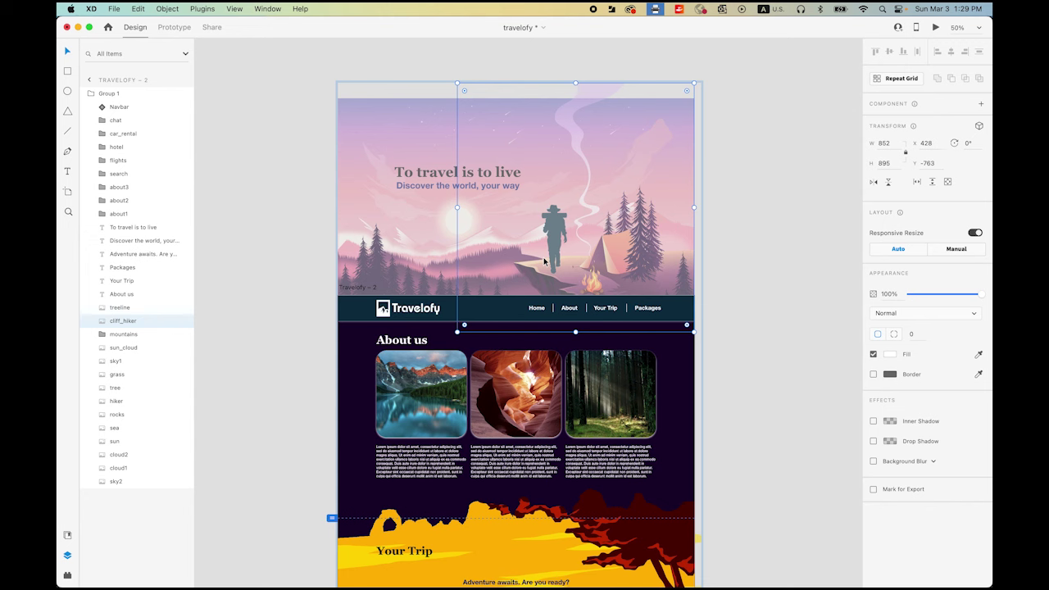
{"action": "key", "text": "Right"}
{"action": "key", "text": "Right"}
{"action": "key", "text": "Right"}
{"action": "key", "text": "Right"}
{"action": "key", "text": "Right"}
{"action": "key", "text": "Right"}
{"action": "key", "text": "Right"}
{"action": "key", "text": "Right"}
{"action": "key", "text": "Right"}
{"action": "key", "text": "Right"}
{"action": "key", "text": "Right"}
{"action": "key", "text": "Right"}
{"action": "key", "text": "Right"}
{"action": "key", "text": "Right"}
{"action": "key", "text": "Right"}
{"action": "key", "text": "Right"}
{"action": "key", "text": "Right"}
{"action": "key", "text": "Right"}
{"action": "key", "text": "Right"}
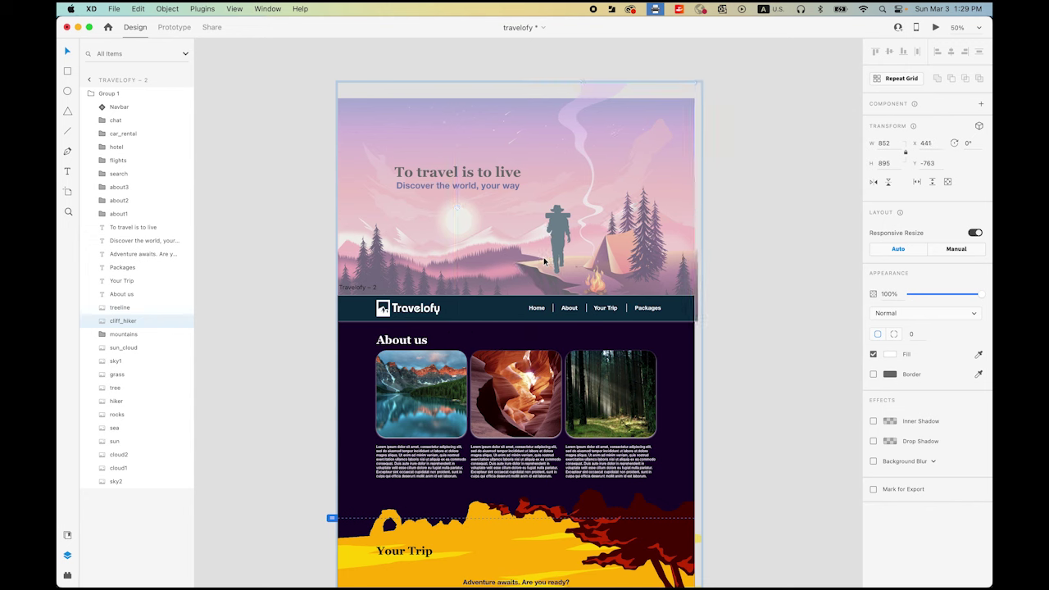
{"action": "key", "text": "Right"}
{"action": "key", "text": "Right"}
{"action": "key", "text": "Right"}
{"action": "key", "text": "Right"}
{"action": "key", "text": "Right"}
{"action": "key", "text": "Right"}
{"action": "key", "text": "Right"}
{"action": "key", "text": "Right"}
{"action": "key", "text": "Right"}
{"action": "key", "text": "Right"}
{"action": "key", "text": "Right"}
{"action": "key", "text": "Right"}
{"action": "key", "text": "Right"}
{"action": "key", "text": "Right"}
{"action": "key", "text": "Right"}
{"action": "key", "text": "Right"}
{"action": "key", "text": "Right"}
{"action": "key", "text": "Right"}
{"action": "key", "text": "Right"}
{"action": "key", "text": "Right"}
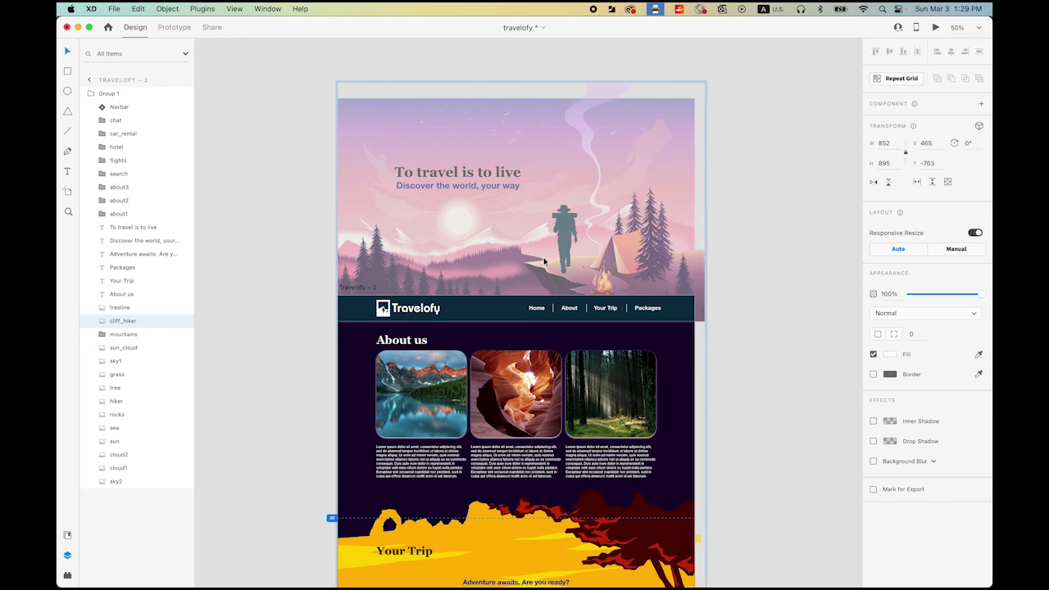
{"action": "key", "text": "Right"}
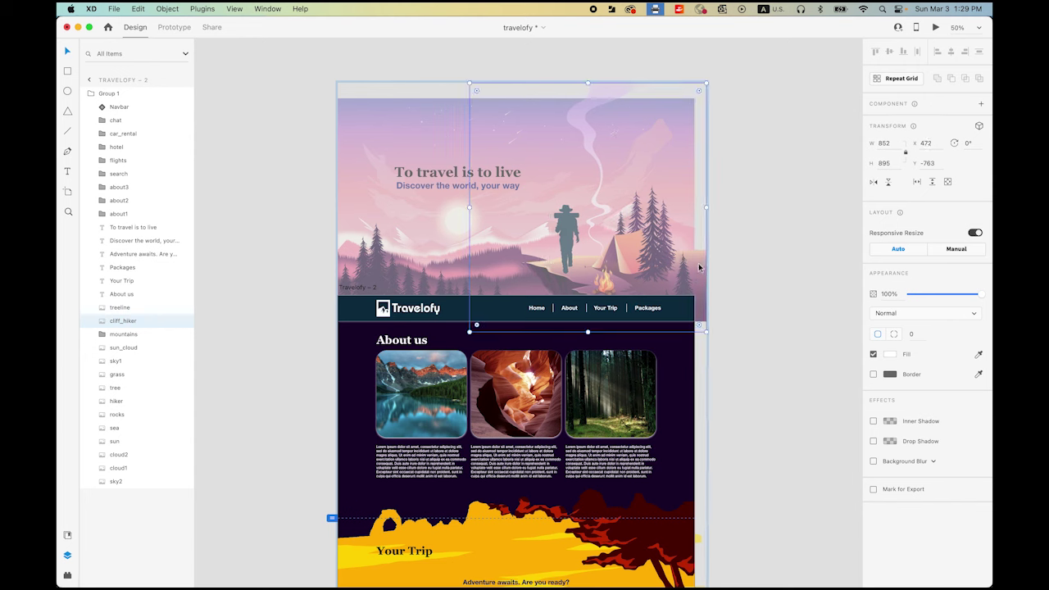
{"action": "left_click_drag", "start_coordinate": [701, 266], "coordinate": [794, 273]}
{"action": "left_click_drag", "start_coordinate": [983, 294], "coordinate": [888, 297]}
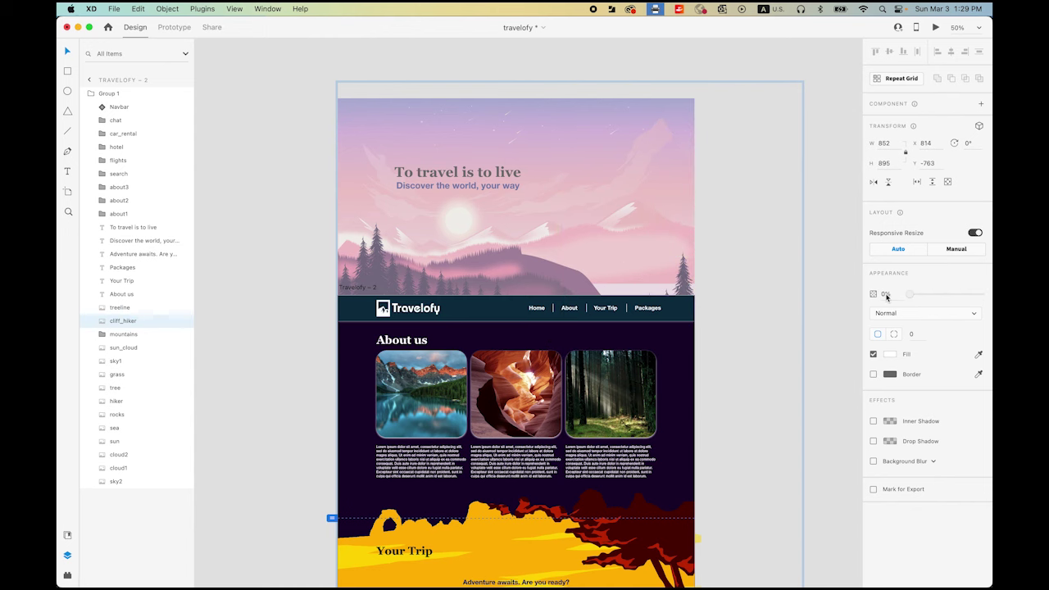
Enlarge the mountains group on Travelofy – 2 around its centre to about 1684 × 592 and set its opacity to 0%.
{"action": "left_click", "coordinate": [113, 334]}
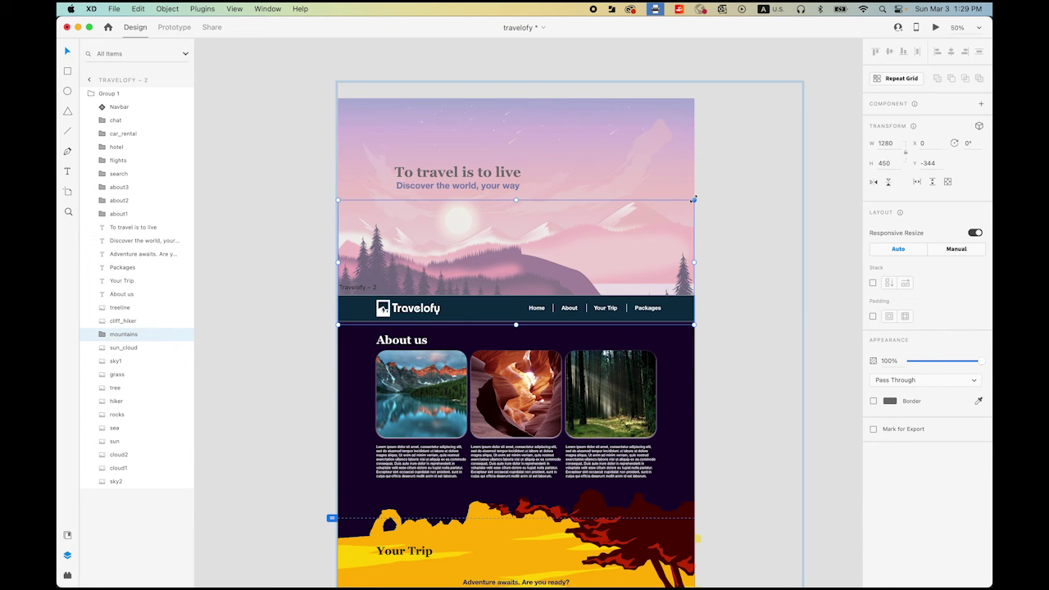
{"action": "mouse_move", "coordinate": [694, 199]}
{"action": "left_mouse_down"}
{"action": "mouse_move", "coordinate": [732, 229]}
{"action": "mouse_move", "coordinate": [694, 200]}
{"action": "left_mouse_up"}
{"action": "left_click_drag", "start_coordinate": [695, 200], "coordinate": [762, 182]}
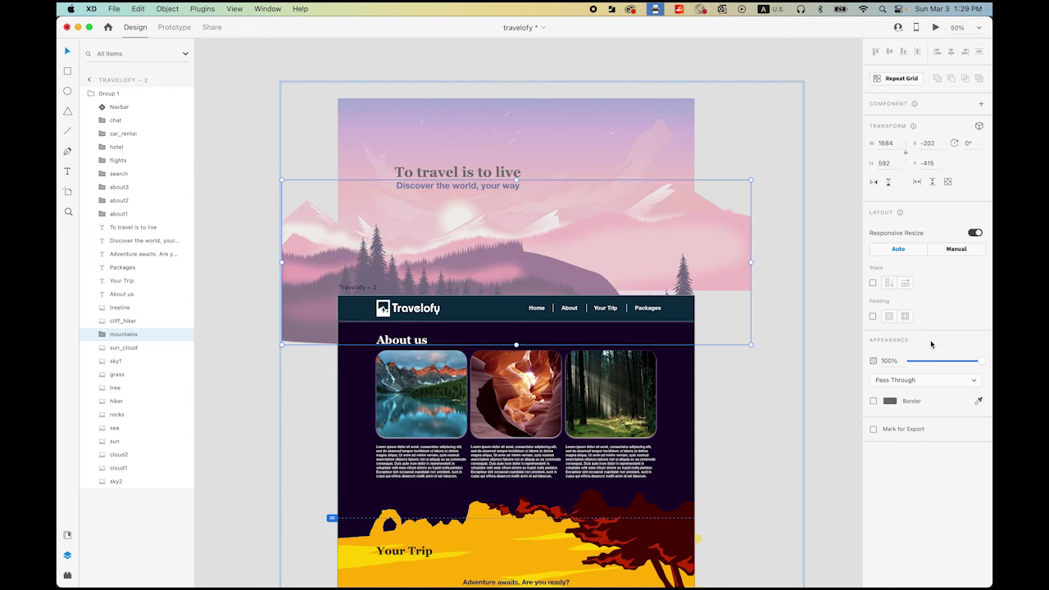
{"action": "left_click_drag", "start_coordinate": [982, 361], "coordinate": [850, 376]}
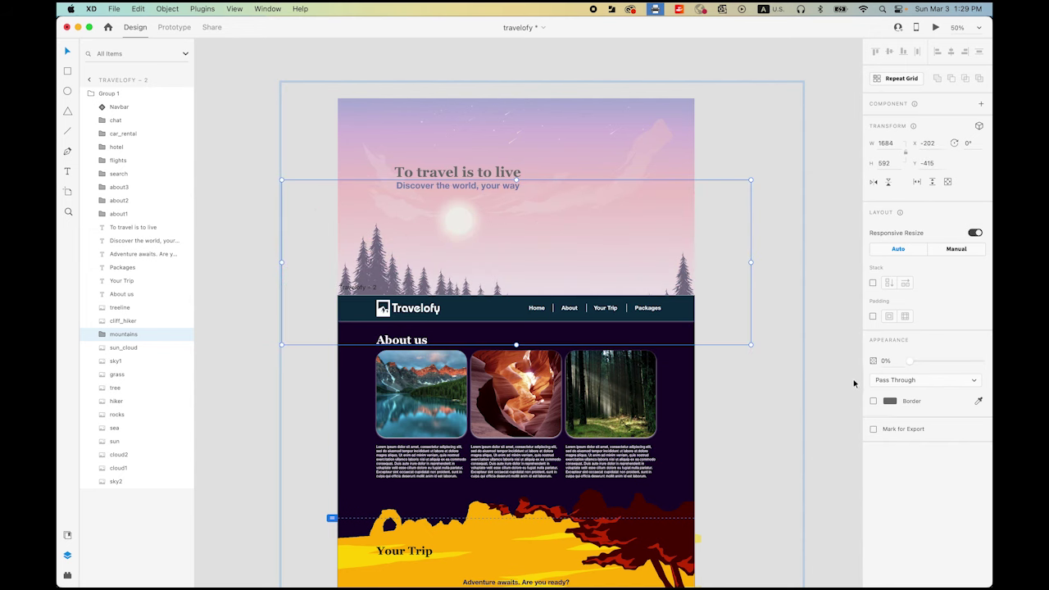
{"action": "left_click", "coordinate": [237, 273]}
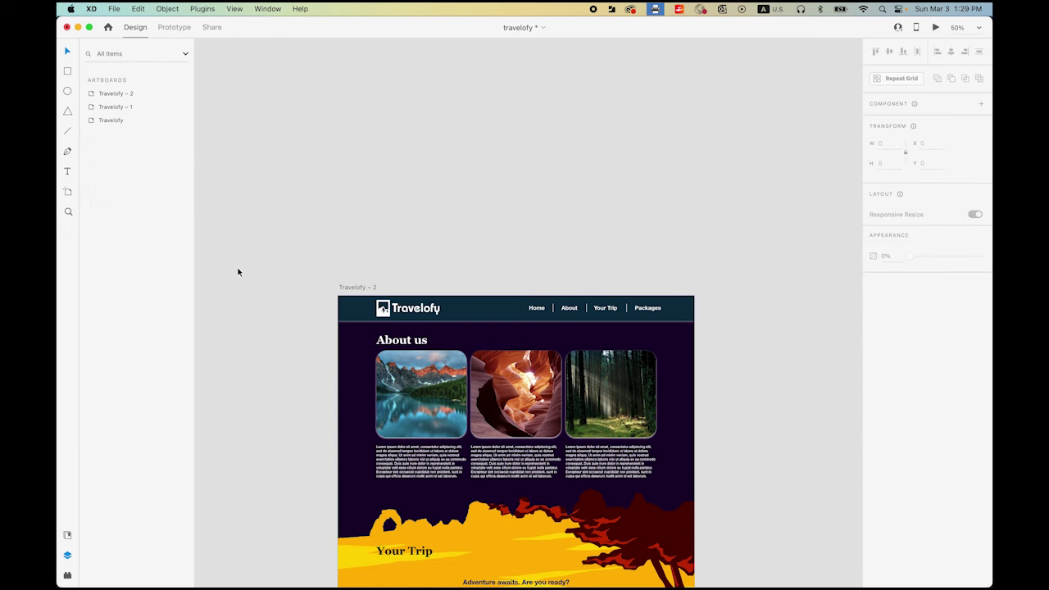
Move the "To travel is to live" and "Discover the world, your way" texts on Travelofy – 2 together off the artboard to X -475.
{"action": "left_click", "coordinate": [367, 302]}
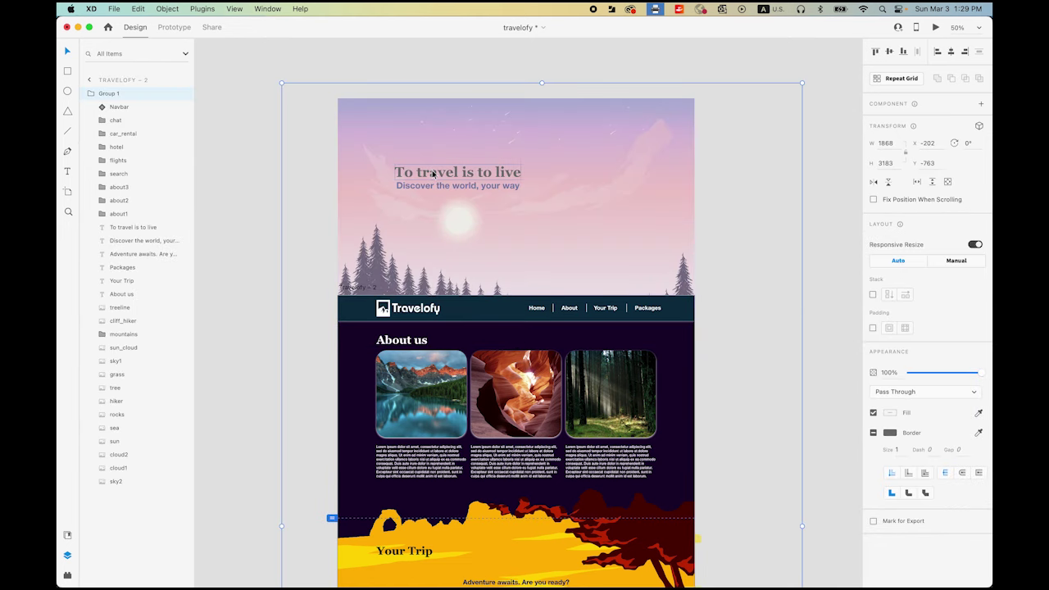
{"action": "key", "text": "Escape"}
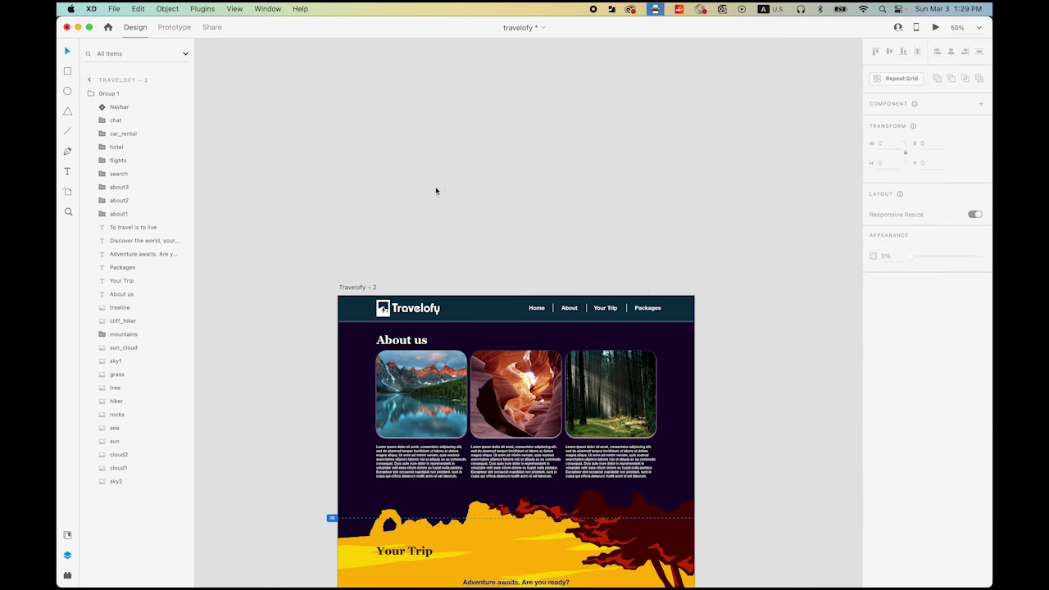
{"action": "left_click", "coordinate": [447, 186]}
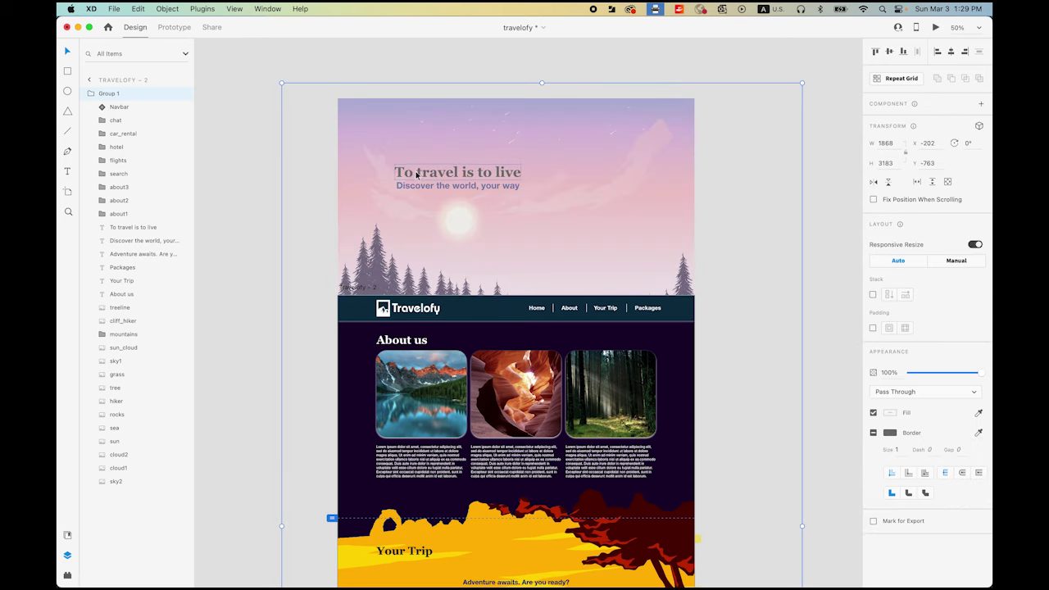
{"action": "double_click", "coordinate": [410, 175]}
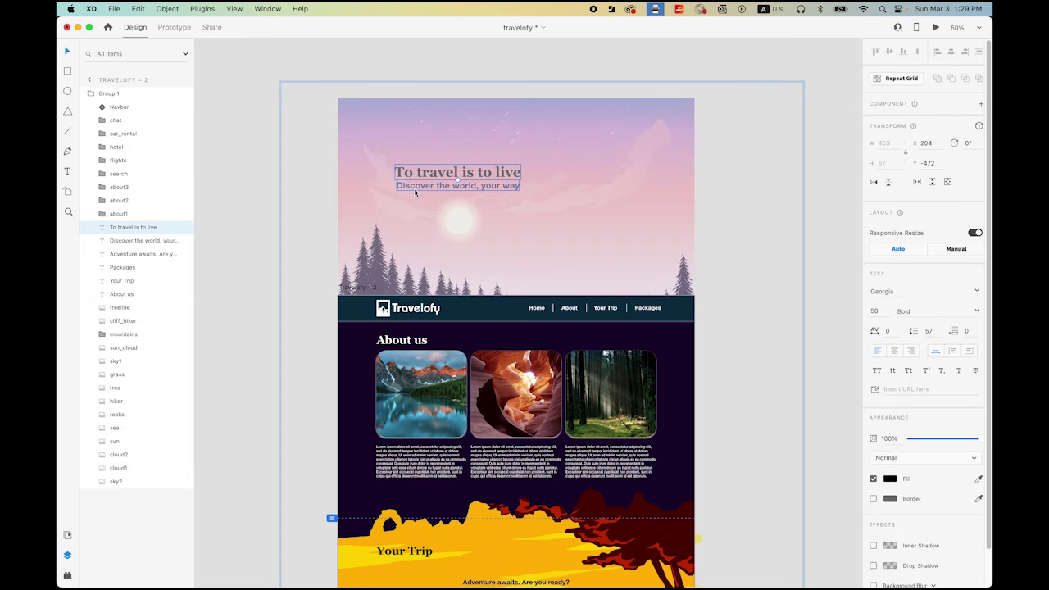
{"action": "left_click", "coordinate": [414, 189], "text": "shift"}
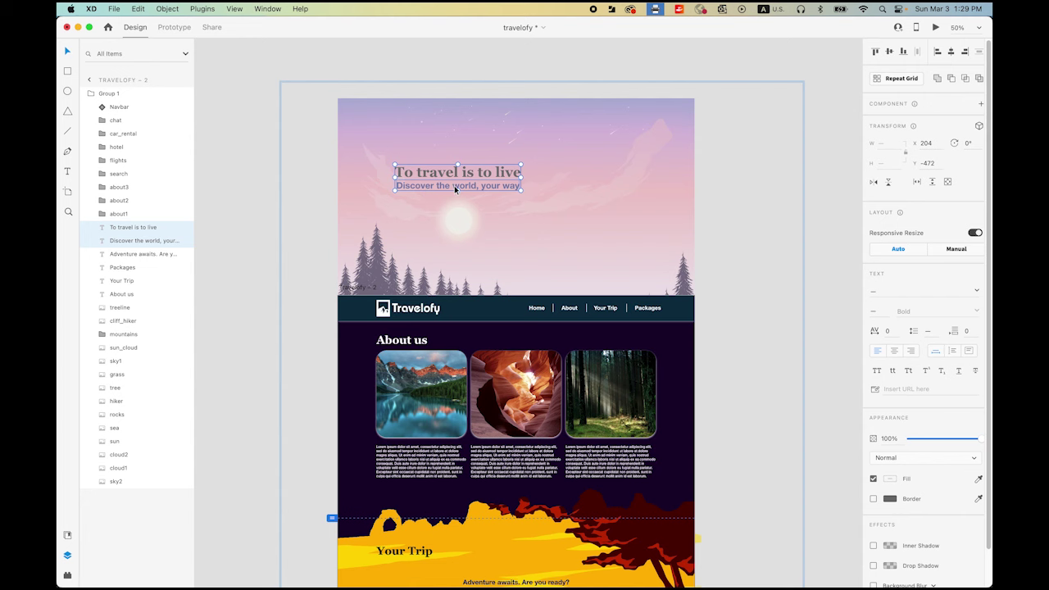
{"action": "left_click_drag", "start_coordinate": [455, 189], "coordinate": [265, 186]}
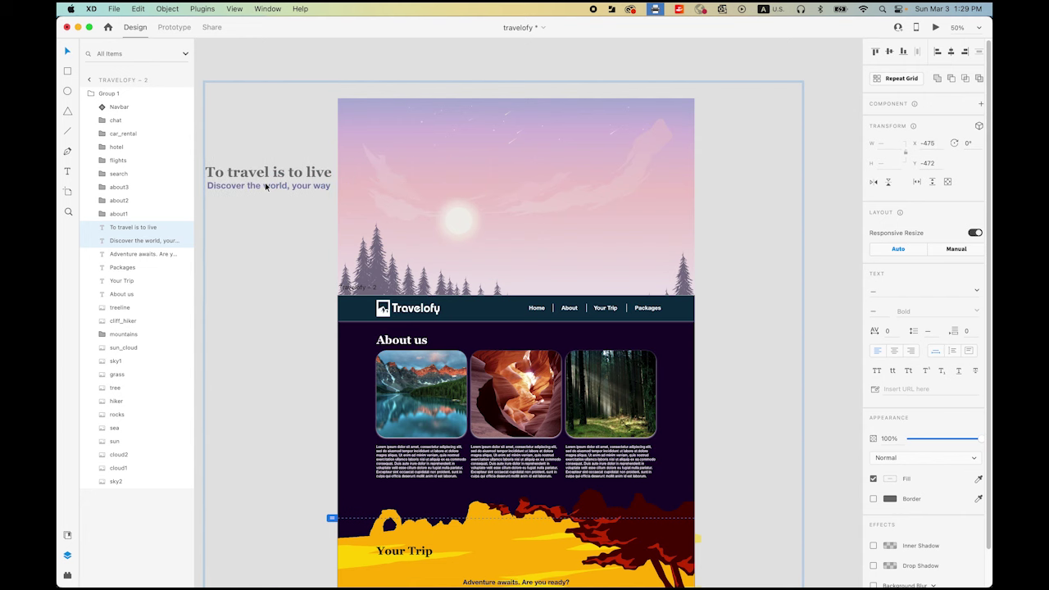
{"action": "left_click", "coordinate": [828, 345]}
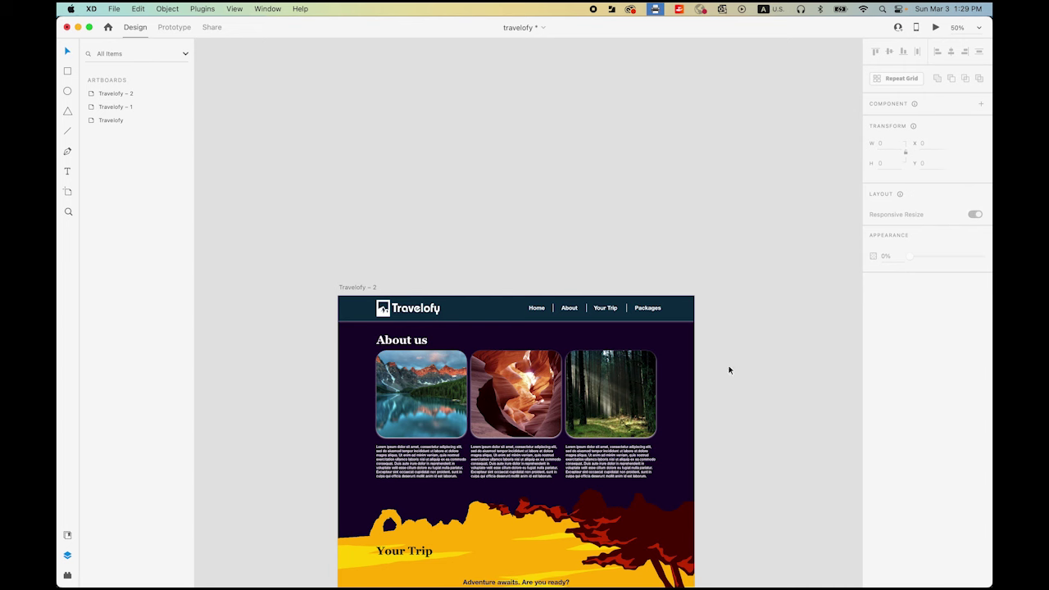
Preview the prototype again from the Travelofy artboard to check the hero elements' exit animation, and close the preview.
{"action": "scroll", "coordinate": [508, 328], "scroll_direction": "down", "scroll_amount": 5}
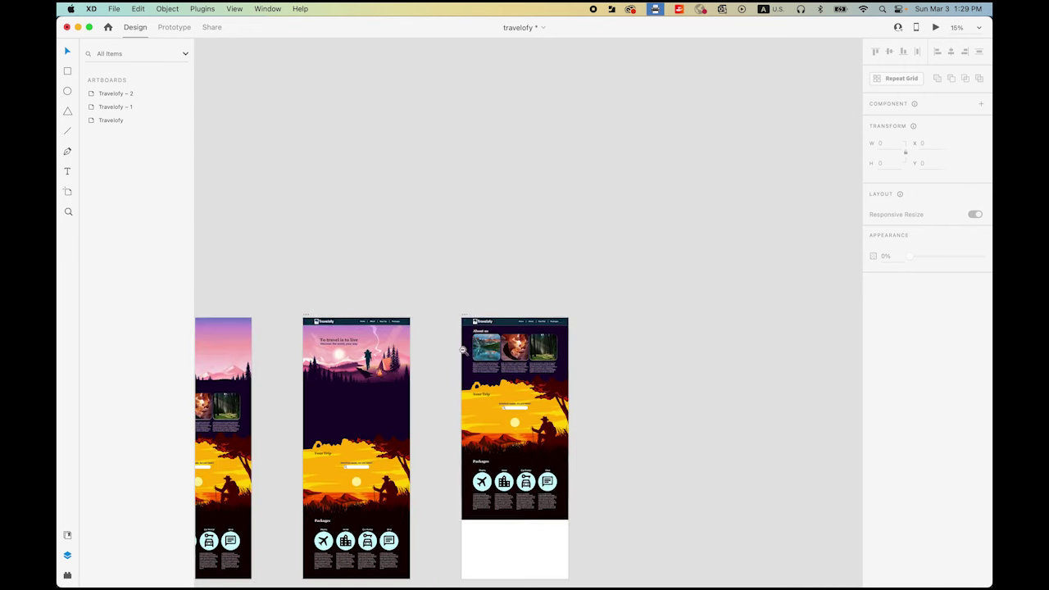
{"action": "scroll", "coordinate": [463, 351], "scroll_direction": "down", "scroll_amount": 5}
{"action": "left_click_drag", "start_coordinate": [548, 95], "coordinate": [726, 363]}
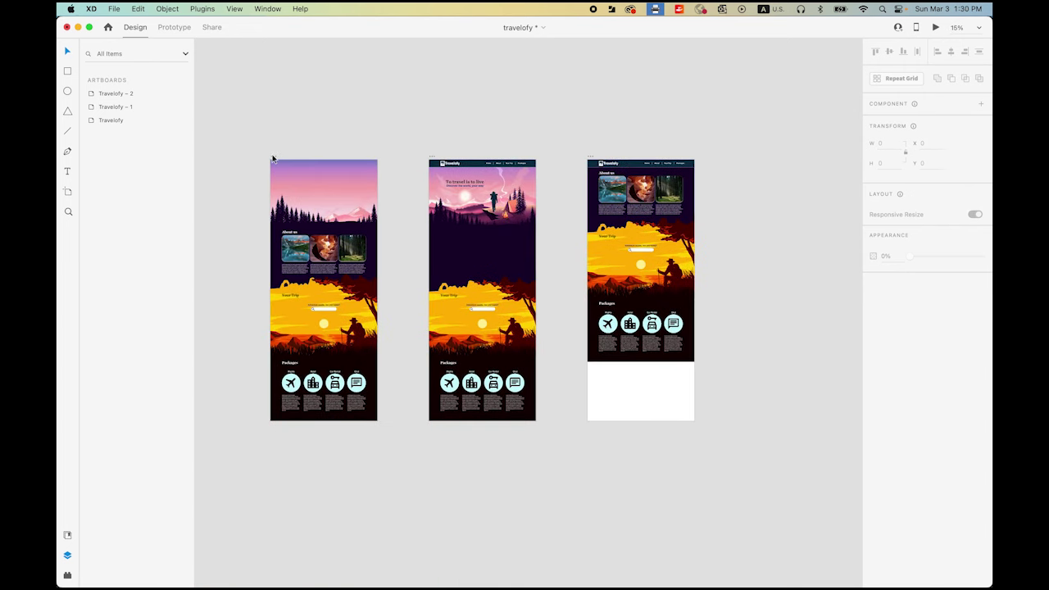
{"action": "left_click", "coordinate": [273, 158]}
{"action": "left_click", "coordinate": [935, 27]}
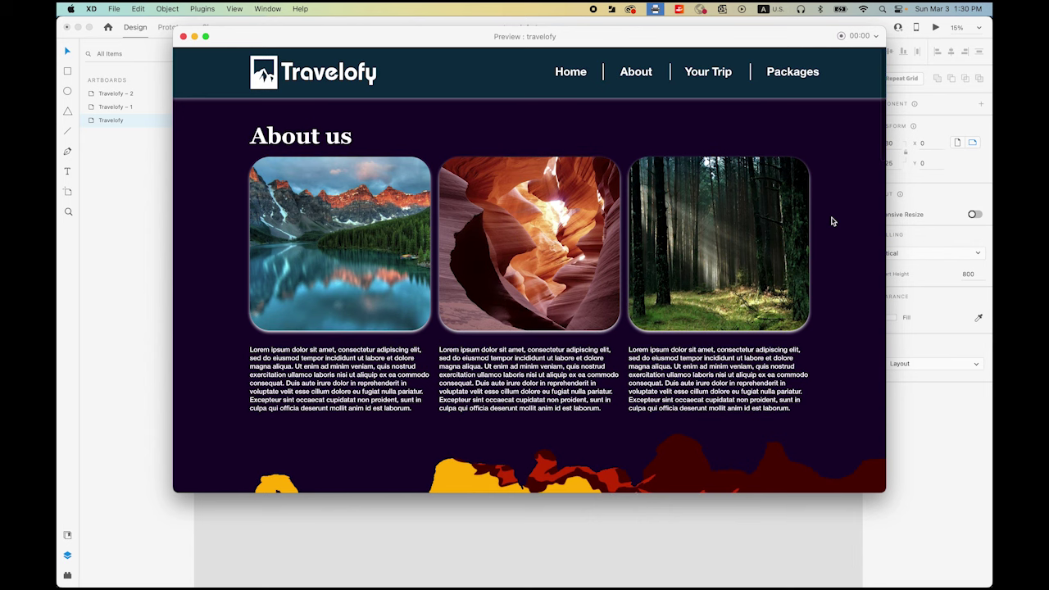
{"action": "left_click", "coordinate": [184, 37]}
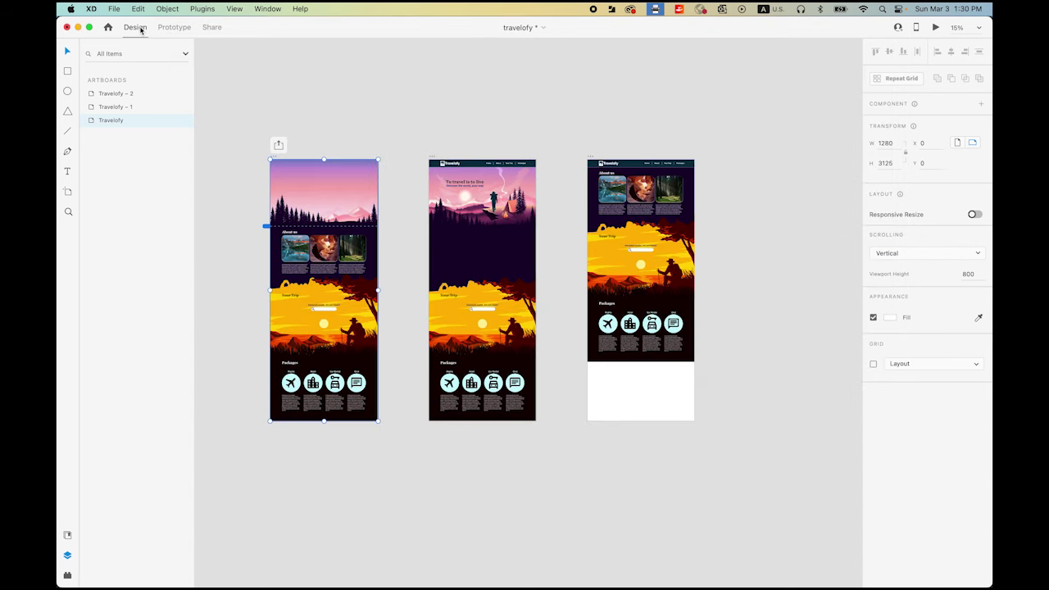
Duplicate the Travelofy – 2 artboard to its right and move Group 1 on the copy straight up to Y -1405.
{"action": "left_click", "coordinate": [590, 157]}
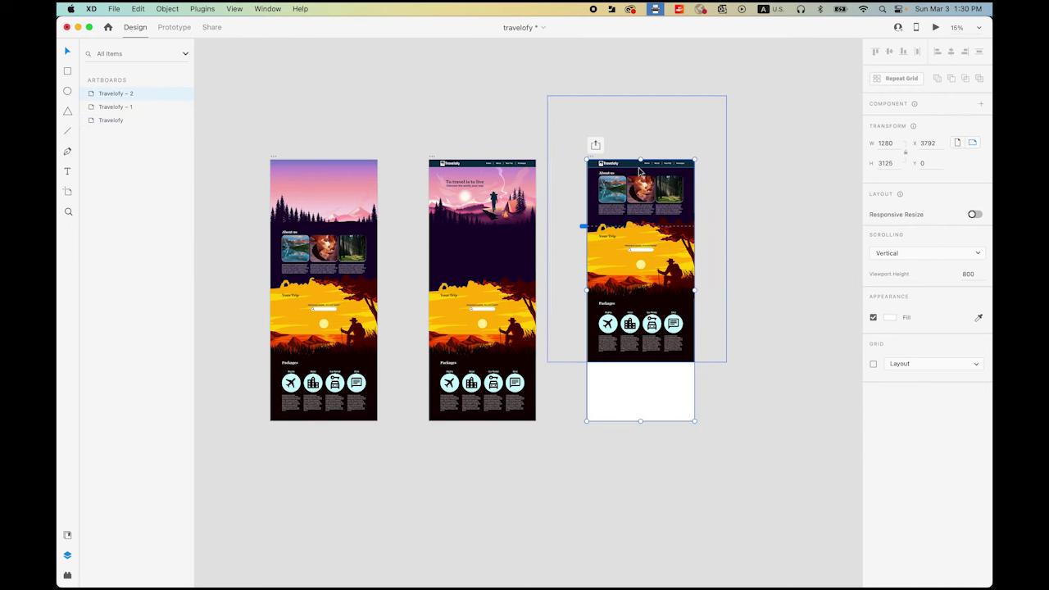
{"action": "scroll", "coordinate": [637, 187], "scroll_direction": "right", "scroll_amount": 3}
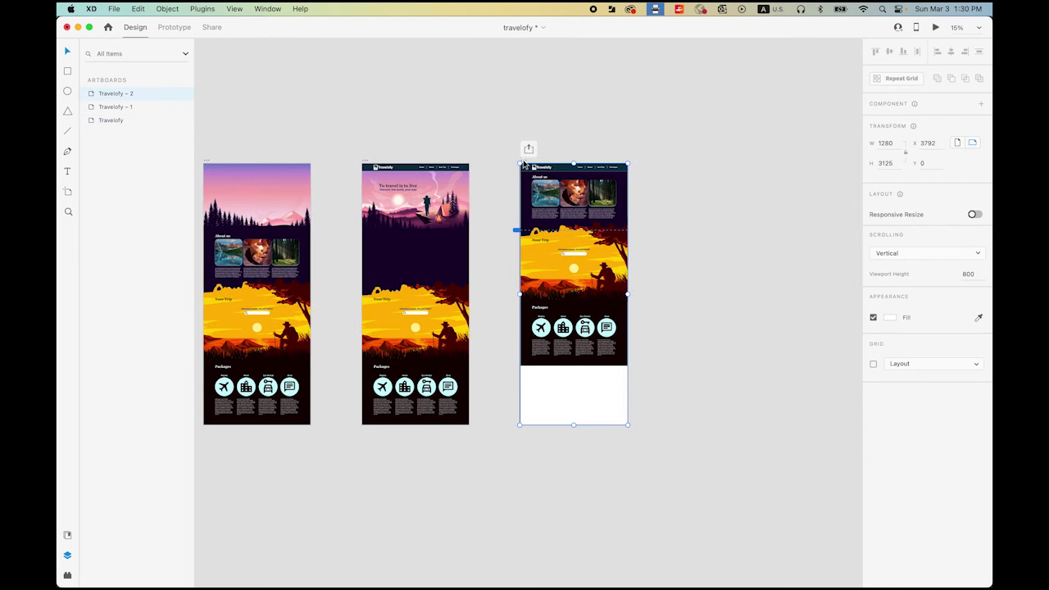
{"action": "left_click_drag", "start_coordinate": [613, 318], "coordinate": [771, 318]}
{"action": "left_click", "coordinate": [840, 339]}
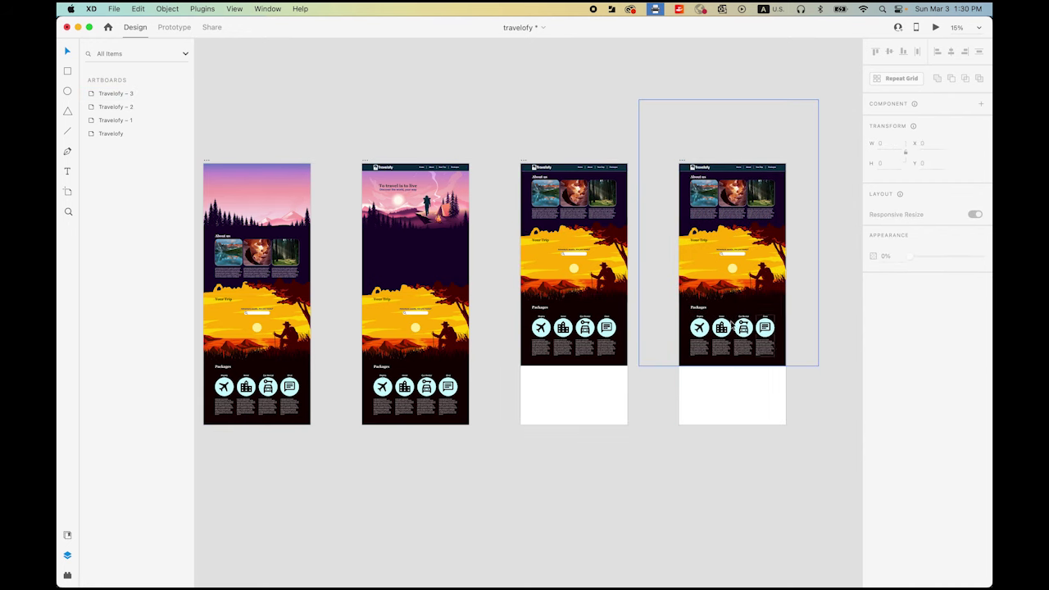
{"action": "key", "text": "cmd+v"}
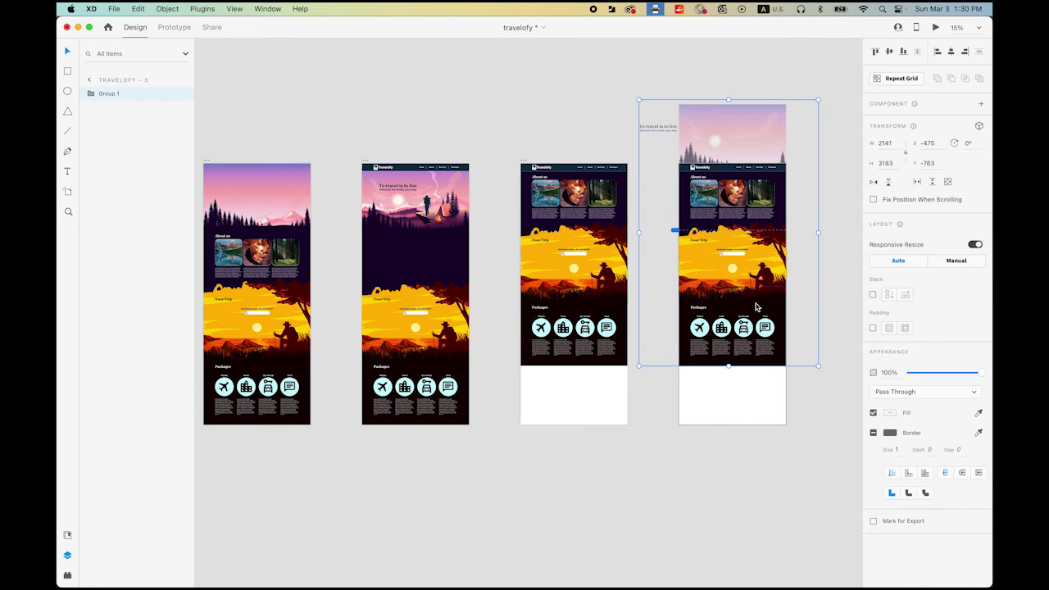
{"action": "left_click_drag", "start_coordinate": [756, 307], "coordinate": [752, 253]}
Move the Navbar on the Travelofy – 3 artboard straight down to Y 0 at the artboard's upper edge.
{"action": "scroll", "coordinate": [756, 204], "scroll_direction": "up", "scroll_amount": 10}
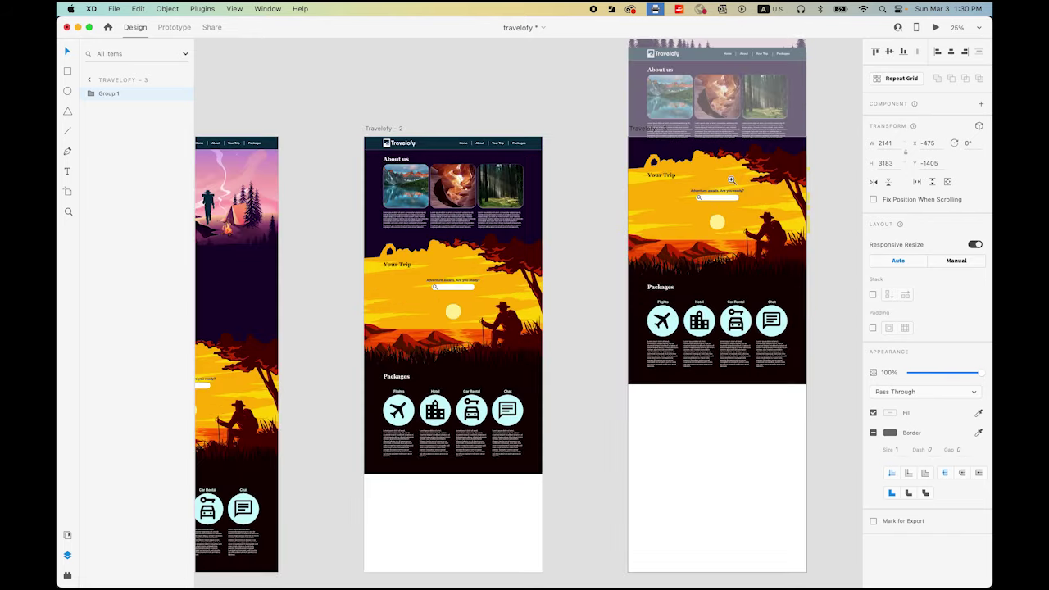
{"action": "scroll", "coordinate": [679, 208], "scroll_direction": "up", "scroll_amount": 5}
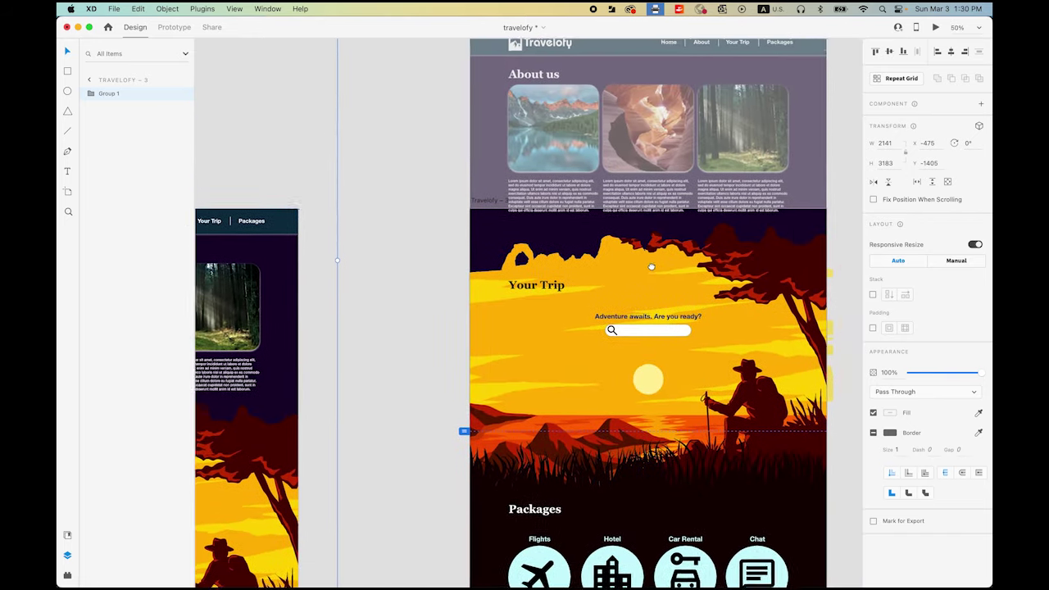
{"action": "double_click", "coordinate": [603, 77]}
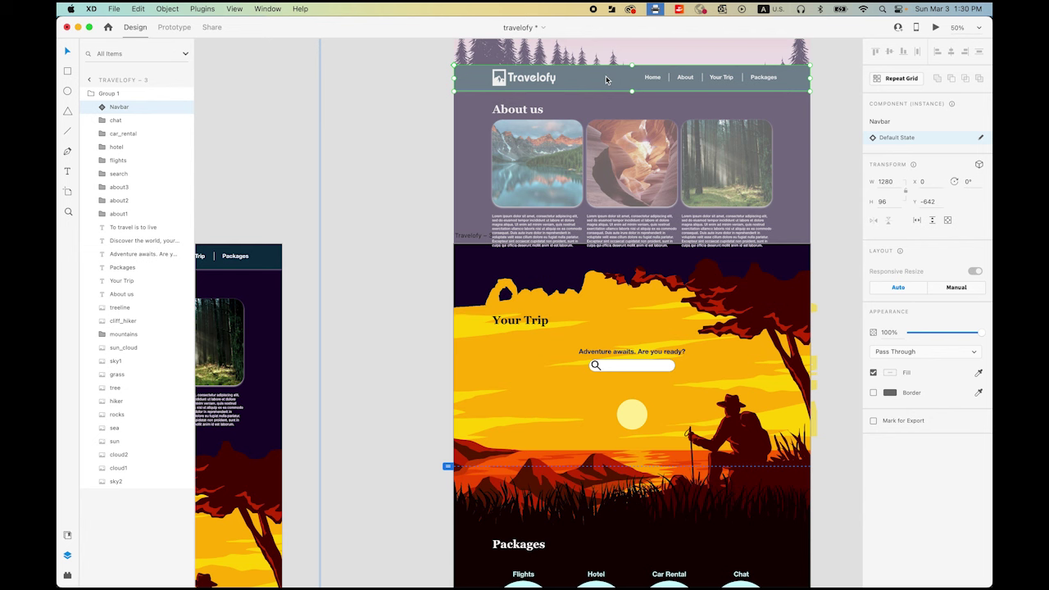
{"action": "left_click_drag", "start_coordinate": [606, 80], "coordinate": [590, 264]}
{"action": "key", "text": "super+1"}
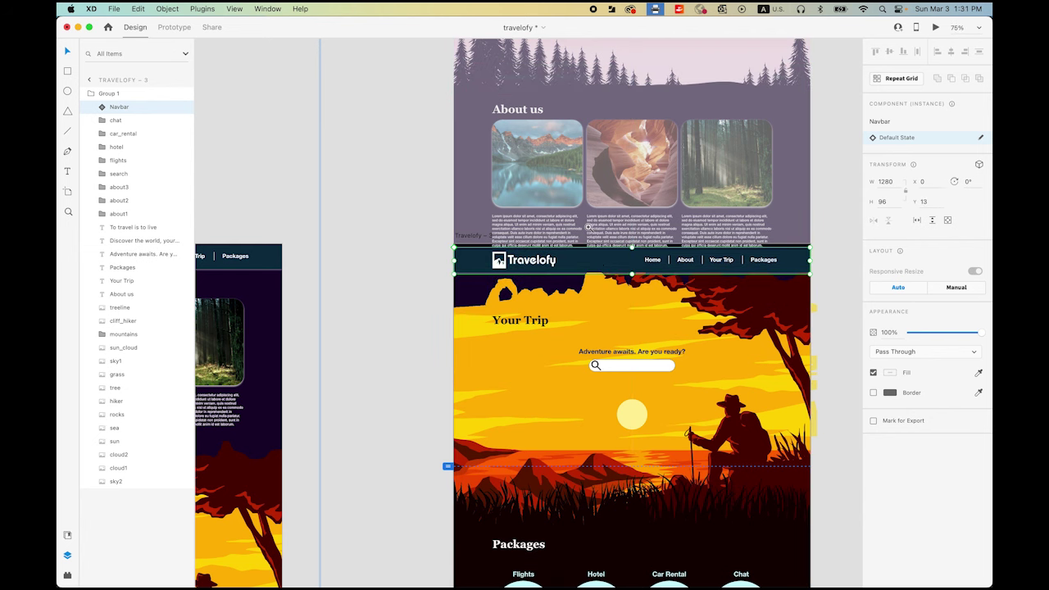
{"action": "key", "text": "shift+Up"}
{"action": "key", "text": "Up"}
{"action": "key", "text": "Up"}
{"action": "key", "text": "Up"}
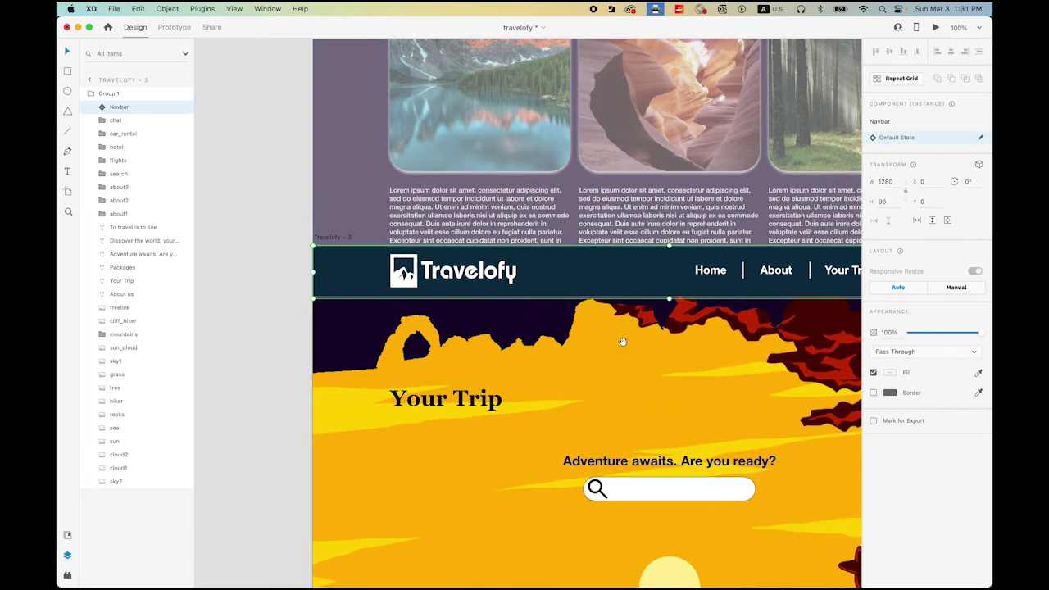
Move the hiker, rocks and sea images on Travelofy – 3 together straight up to Y 386.
{"action": "scroll", "coordinate": [623, 344], "scroll_direction": "down", "scroll_amount": 5}
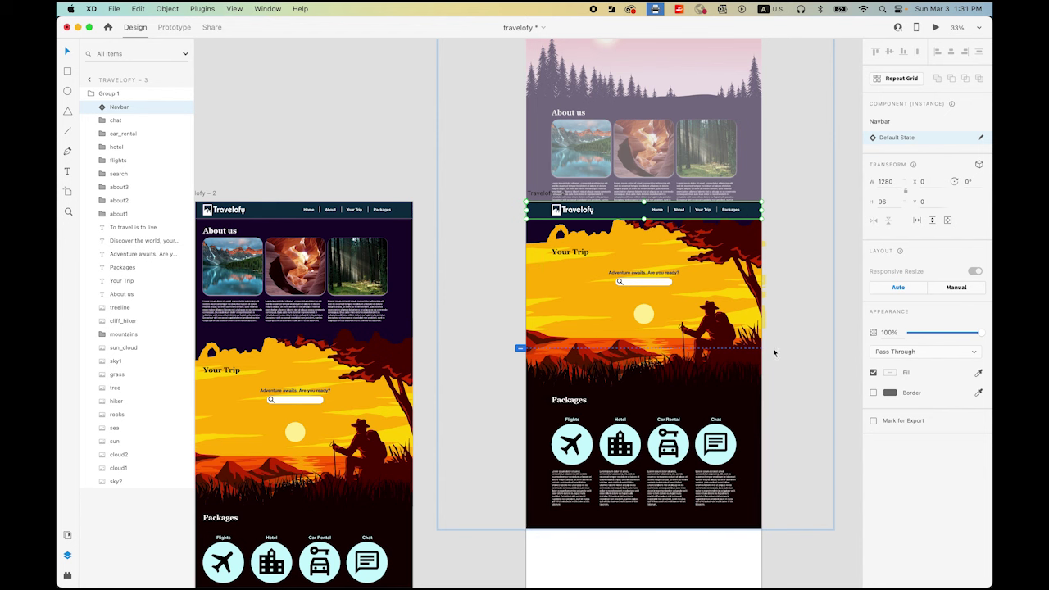
{"action": "scroll", "coordinate": [738, 355], "scroll_direction": "up", "scroll_amount": 2}
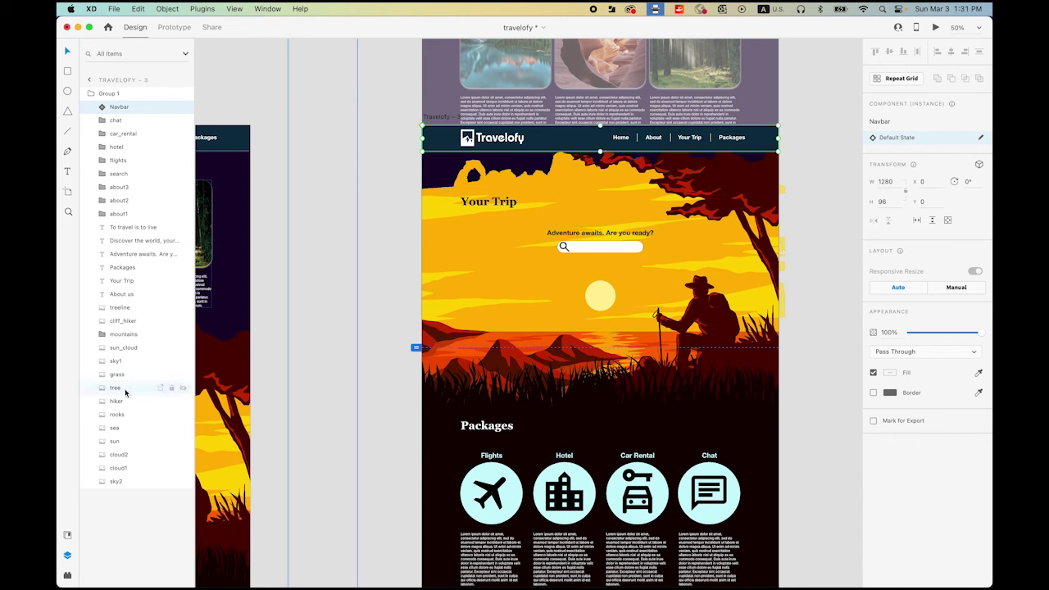
{"action": "left_click", "coordinate": [119, 416]}
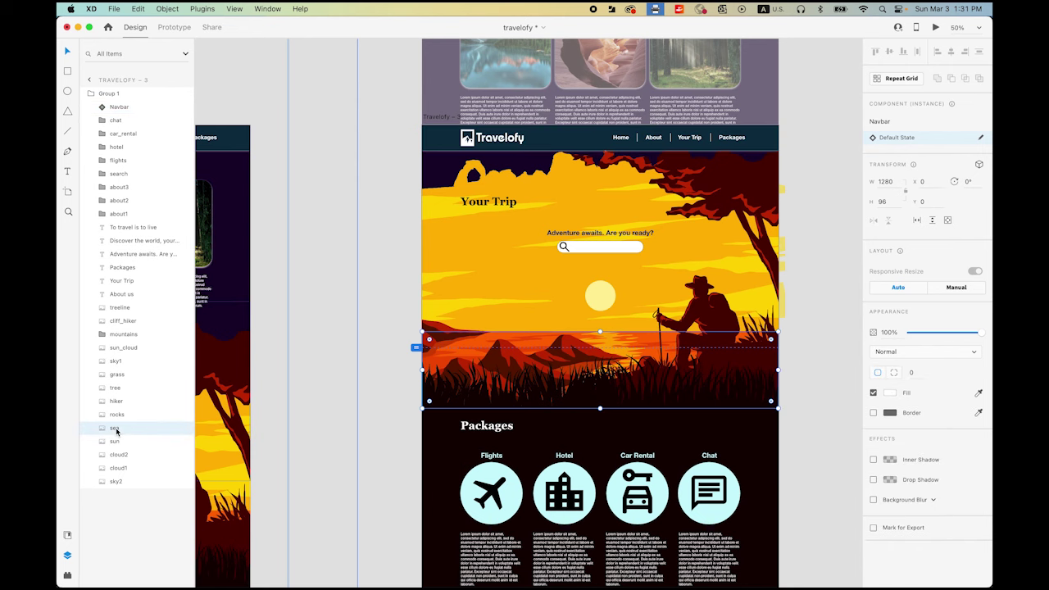
{"action": "left_click", "coordinate": [118, 418], "text": "shift"}
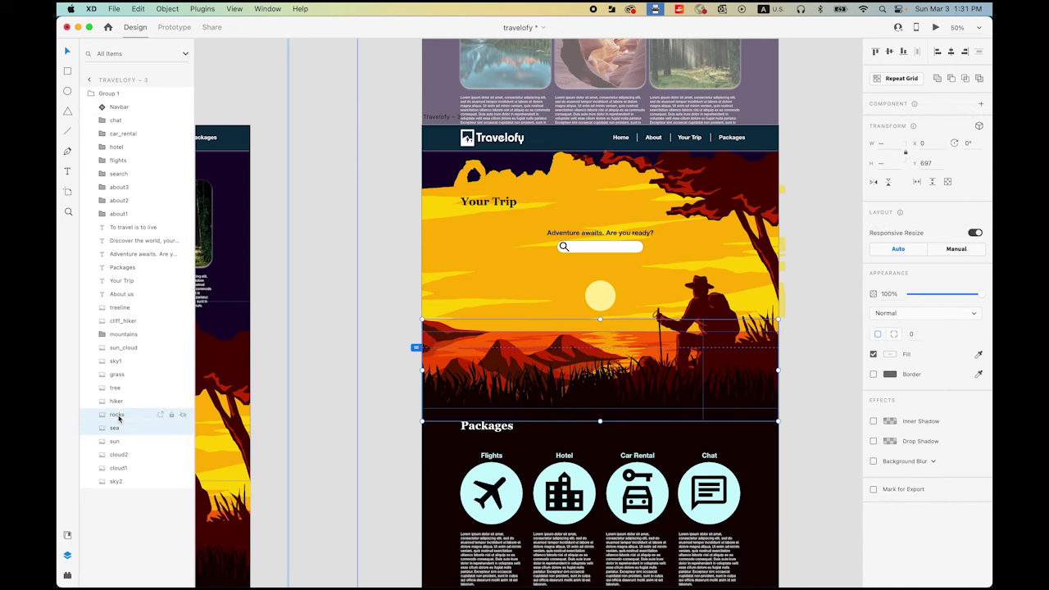
{"action": "left_click", "coordinate": [117, 402], "text": "shift"}
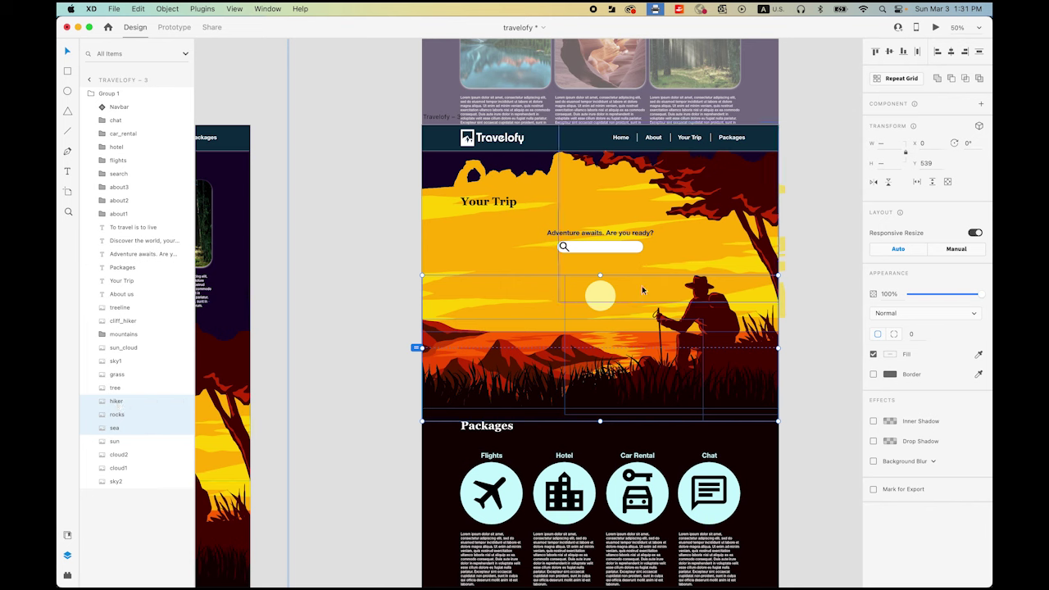
{"action": "left_click_drag", "start_coordinate": [638, 292], "coordinate": [771, 195]}
{"action": "key", "text": "Up"}
{"action": "key", "text": "Up"}
{"action": "key", "text": "Up"}
{"action": "key", "text": "Up"}
{"action": "key", "text": "Up"}
{"action": "key", "text": "Up"}
{"action": "key", "text": "Up"}
{"action": "key", "text": "Up"}
{"action": "key", "text": "Up"}
{"action": "key", "text": "Up"}
{"action": "key", "text": "Up"}
{"action": "key", "text": "Up"}
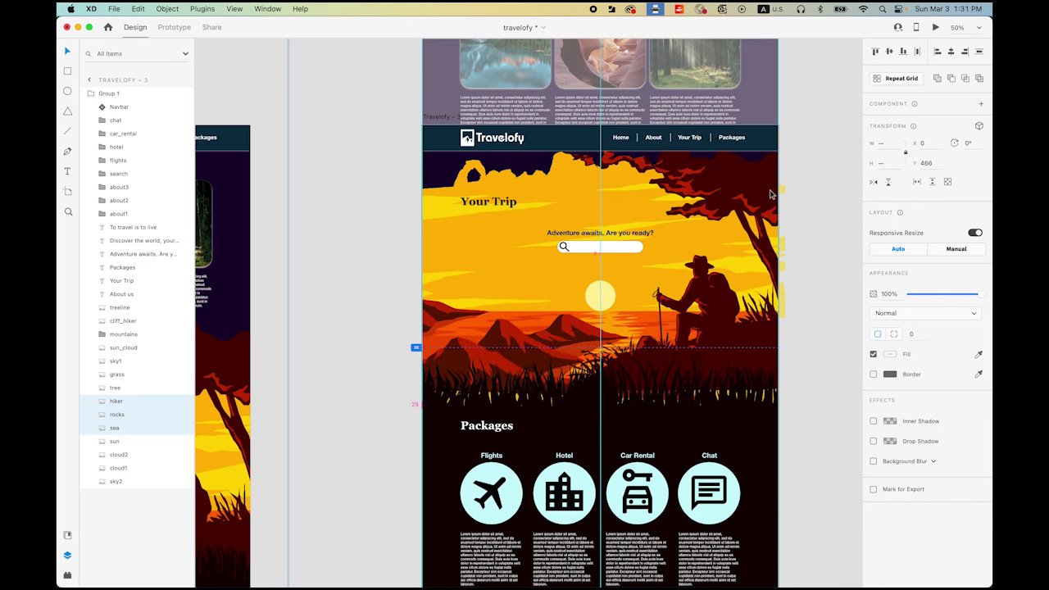
{"action": "key", "text": "Up"}
{"action": "key", "text": "Up"}
{"action": "key", "text": "Up"}
{"action": "key", "text": "Up"}
{"action": "key", "text": "Up"}
{"action": "key", "text": "Up"}
{"action": "key", "text": "Up"}
{"action": "key", "text": "Up"}
{"action": "key", "text": "Up"}
{"action": "key", "text": "Up"}
{"action": "key", "text": "Up"}
{"action": "key", "text": "Up"}
{"action": "key", "text": "Up"}
{"action": "key", "text": "Up"}
{"action": "key", "text": "Up"}
{"action": "key", "text": "Up"}
{"action": "key", "text": "Up"}
{"action": "key", "text": "Up"}
{"action": "key", "text": "Up"}
{"action": "key", "text": "Up"}
{"action": "key", "text": "Up"}
{"action": "key", "text": "Up"}
{"action": "key", "text": "Up"}
{"action": "key", "text": "Up"}
{"action": "key", "text": "Up"}
{"action": "key", "text": "Up"}
{"action": "key", "text": "Up"}
{"action": "key", "text": "Up"}
{"action": "key", "text": "Up"}
{"action": "key", "text": "Up"}
{"action": "key", "text": "Up"}
{"action": "key", "text": "Up"}
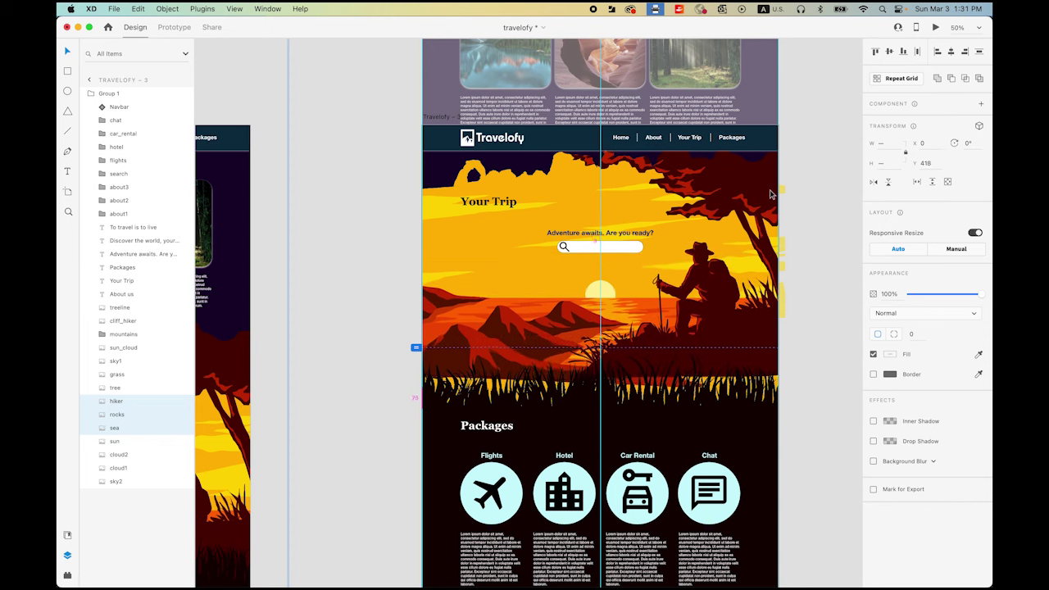
{"action": "key", "text": "Up"}
{"action": "key", "text": "Up"}
{"action": "key", "text": "Up"}
{"action": "key", "text": "Up"}
{"action": "key", "text": "Up"}
{"action": "key", "text": "Up"}
{"action": "key", "text": "Up"}
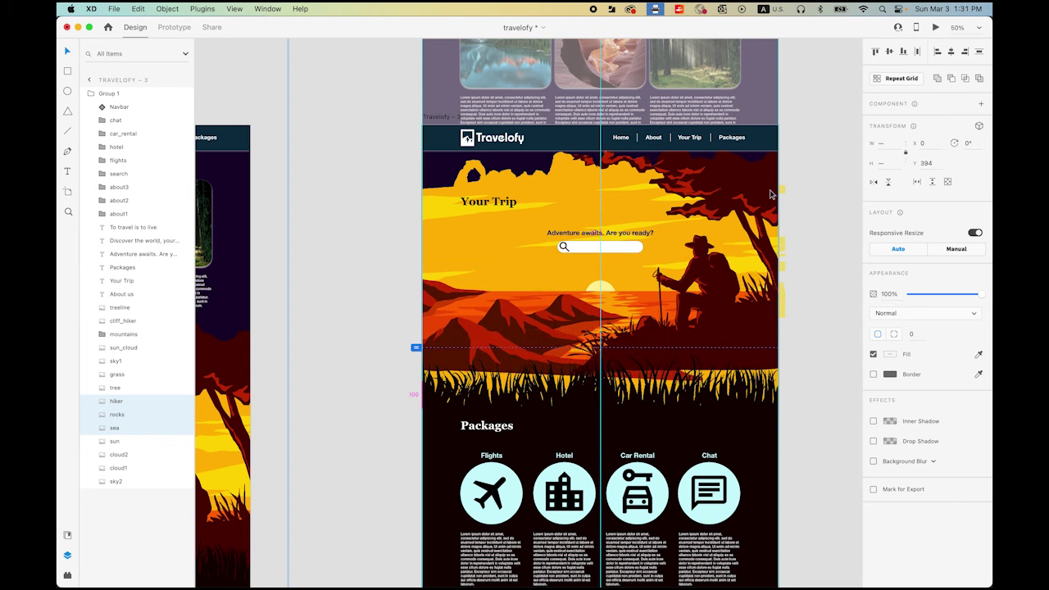
{"action": "key", "text": "Up"}
{"action": "key", "text": "Up"}
{"action": "key", "text": "Up"}
{"action": "key", "text": "Up"}
{"action": "key", "text": "Up"}
{"action": "key", "text": "Up"}
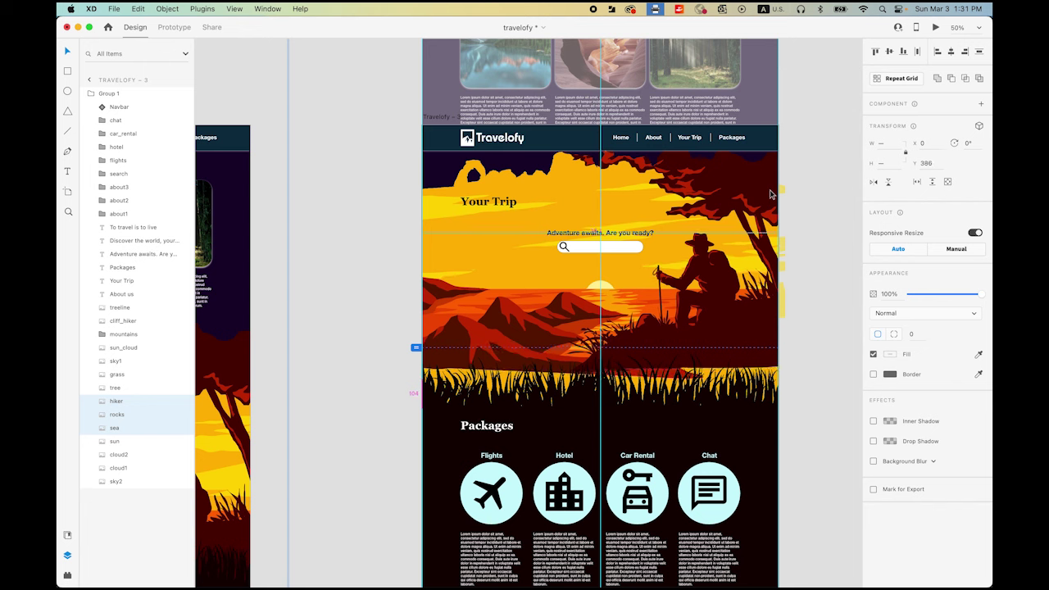
Move the grass image on Travelofy – 3 straight up to Y 682.
{"action": "left_click", "coordinate": [436, 455]}
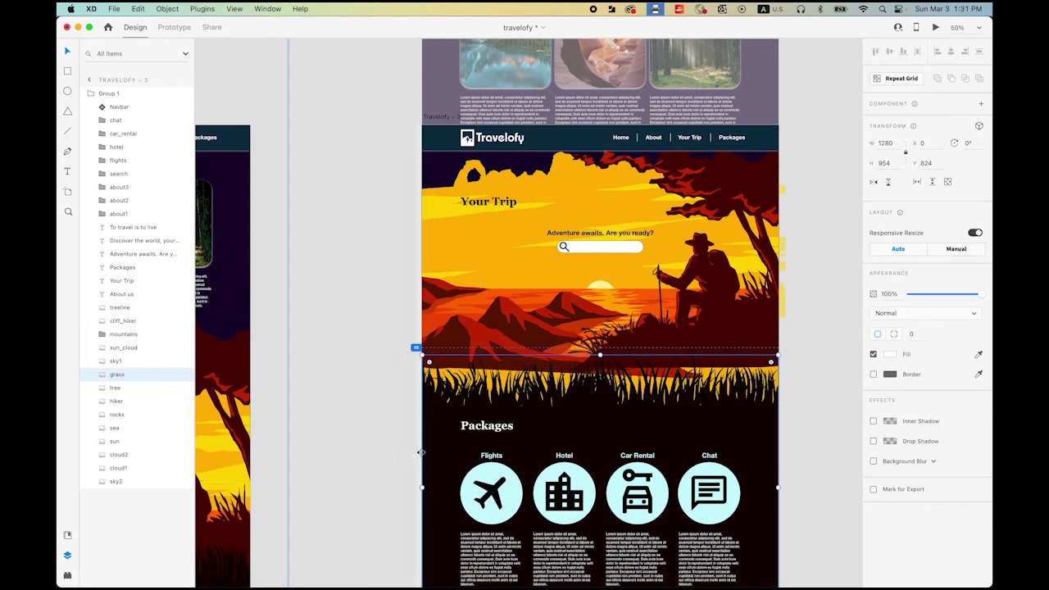
{"action": "left_click_drag", "start_coordinate": [433, 457], "coordinate": [443, 419]}
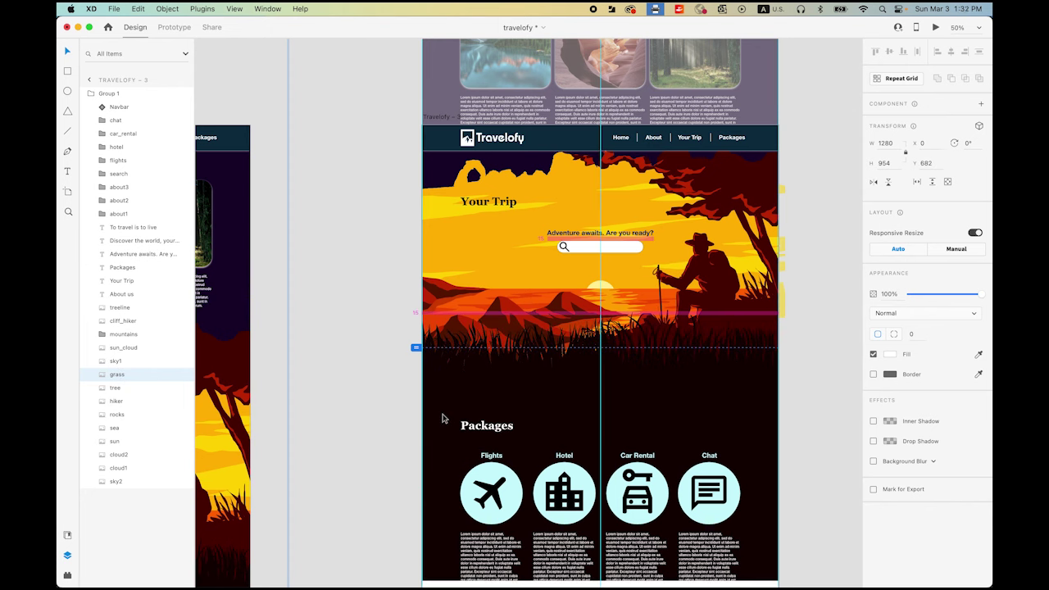
{"action": "left_click_drag", "start_coordinate": [443, 418], "coordinate": [443, 418]}
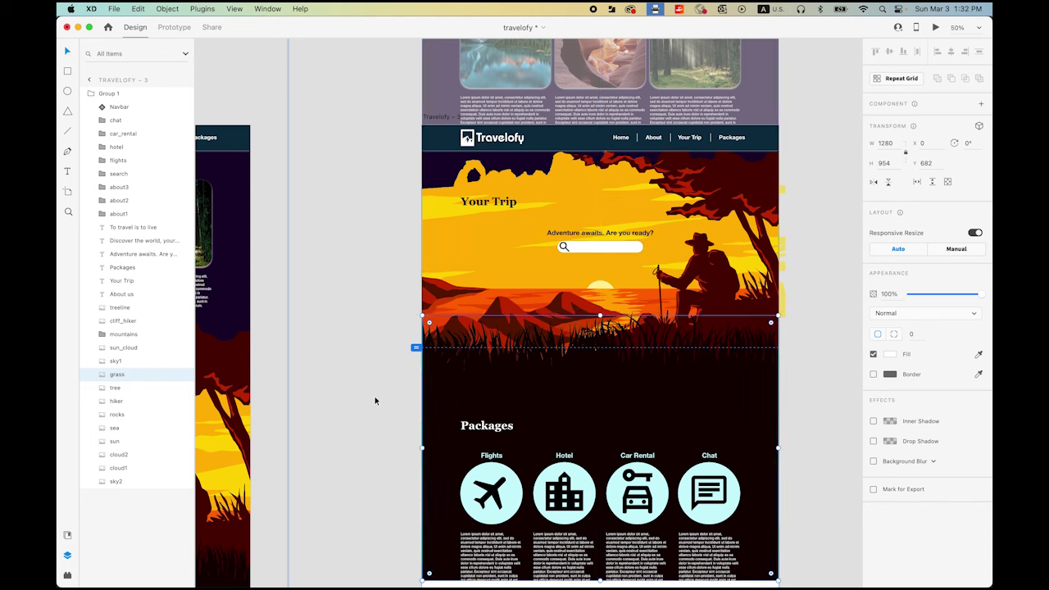
Move the sun image on Travelofy – 3 straight up to Y 421.
{"action": "left_click", "coordinate": [115, 441]}
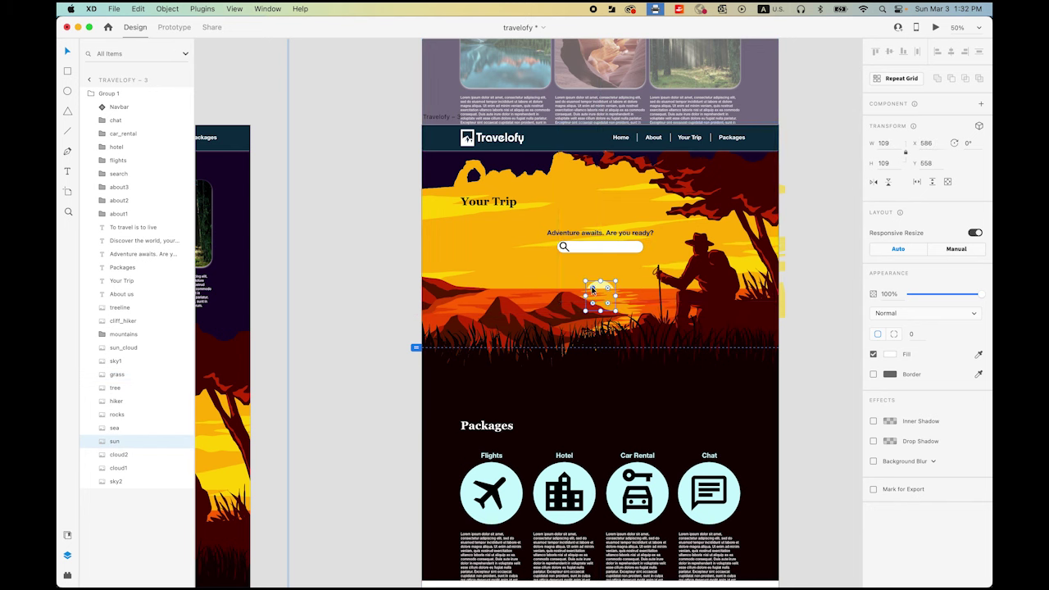
{"action": "key", "text": "Up"}
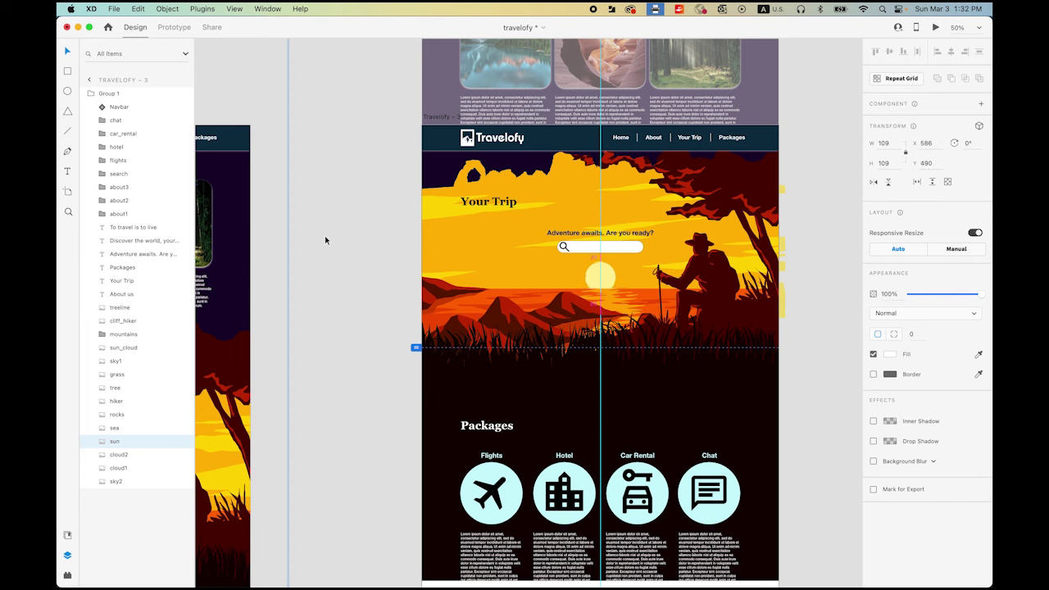
{"action": "key", "text": "Up"}
{"action": "key", "text": "Up"}
{"action": "key", "text": "Up"}
{"action": "key", "text": "Up"}
{"action": "key", "text": "Up"}
{"action": "key", "text": "Up"}
{"action": "key", "text": "Up"}
{"action": "key", "text": "Up"}
{"action": "key", "text": "Up"}
{"action": "key", "text": "Up"}
{"action": "key", "text": "Up"}
{"action": "key", "text": "Up"}
{"action": "key", "text": "Up"}
{"action": "key", "text": "Up"}
{"action": "key", "text": "Up"}
{"action": "key", "text": "Up"}
{"action": "key", "text": "Up"}
{"action": "key", "text": "Up"}
{"action": "key", "text": "Up"}
{"action": "key", "text": "Up"}
{"action": "key", "text": "Up"}
{"action": "key", "text": "Up"}
{"action": "key", "text": "Up"}
{"action": "key", "text": "Up"}
{"action": "key", "text": "Up"}
{"action": "key", "text": "Up"}
{"action": "key", "text": "Up"}
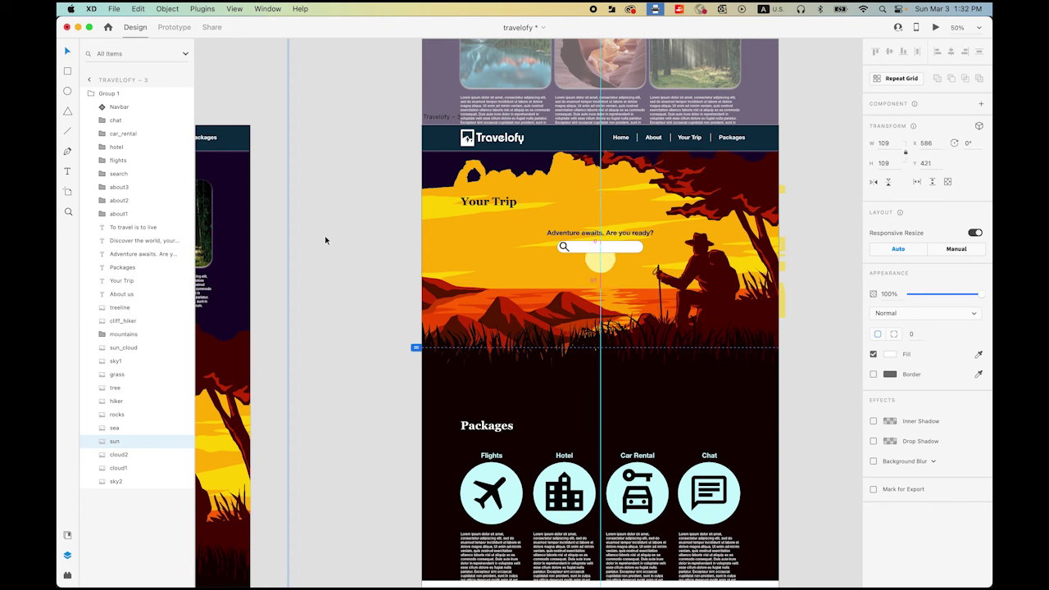
Move the search box with the "Adventure awaits. Are you ready?" text up to Y 298, and the Your Trip heading up to Y 217.
{"action": "left_click", "coordinate": [568, 248]}
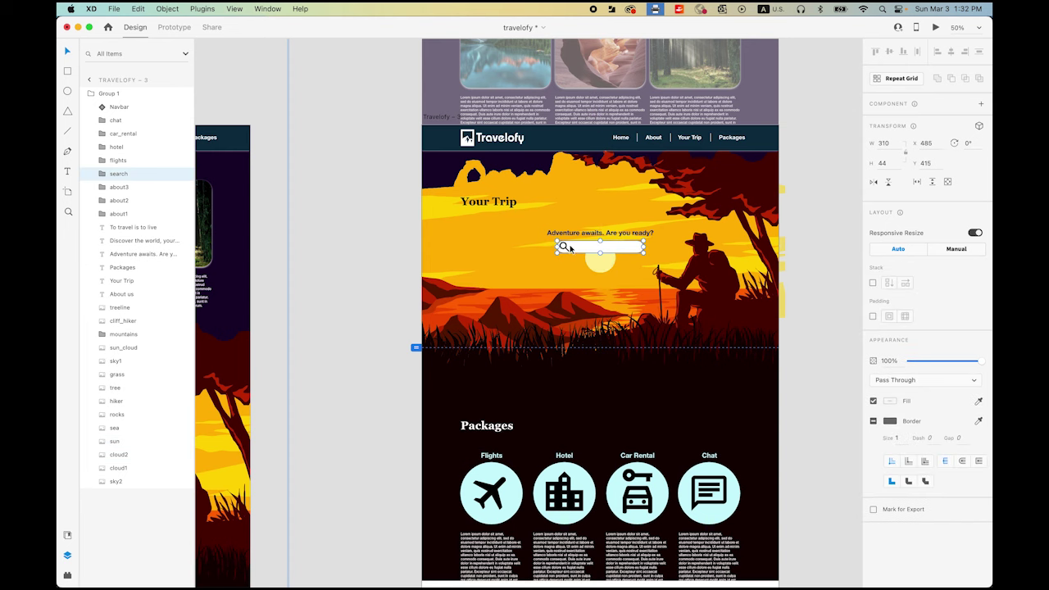
{"action": "left_click", "coordinate": [563, 237], "text": "shift"}
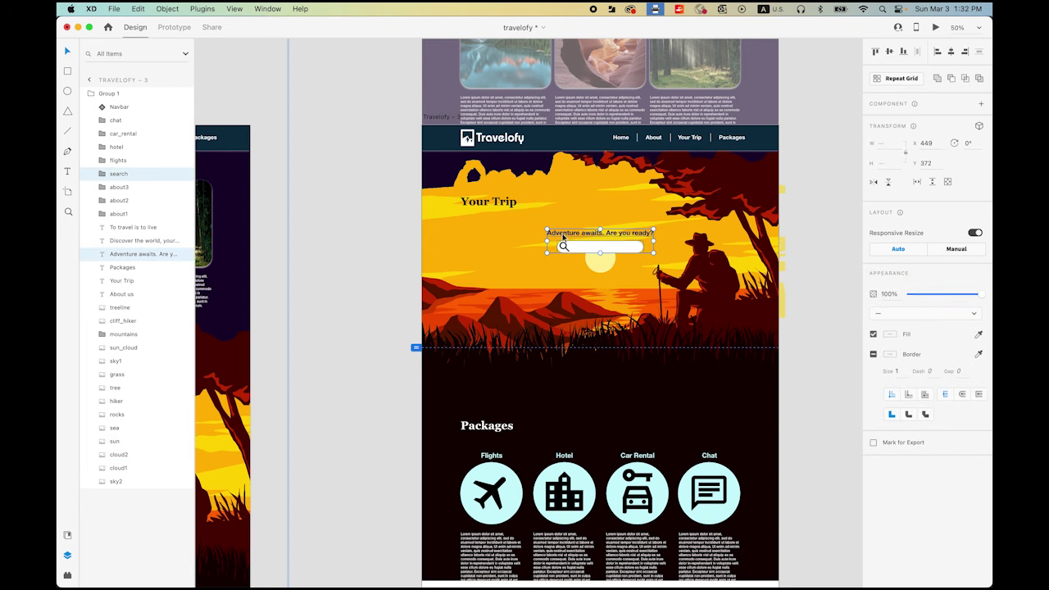
{"action": "left_click_drag", "start_coordinate": [563, 237], "coordinate": [564, 216]}
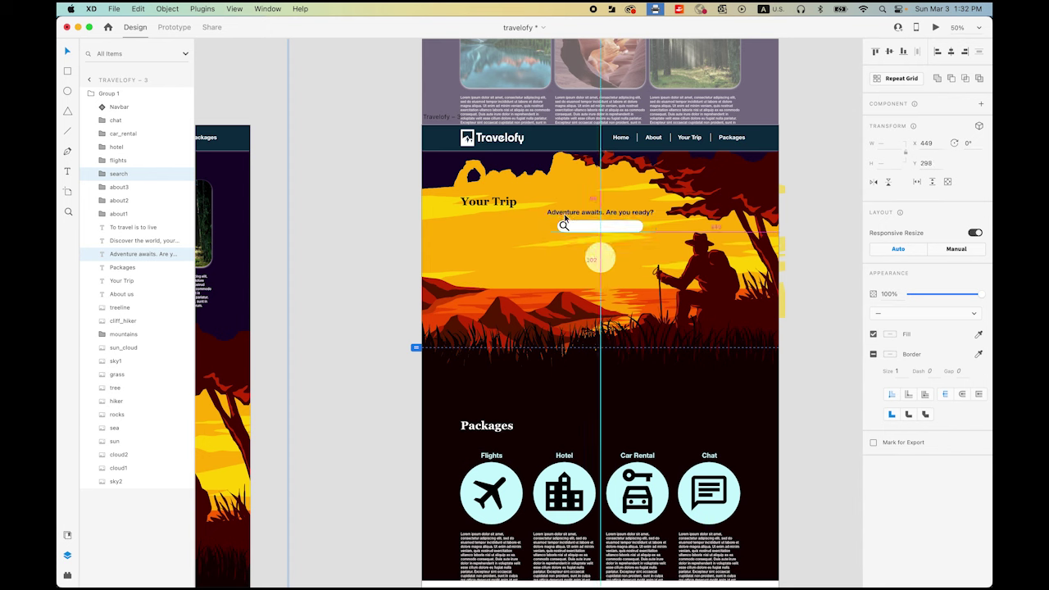
{"action": "left_click", "coordinate": [487, 205]}
{"action": "left_click_drag", "start_coordinate": [487, 207], "coordinate": [487, 198]}
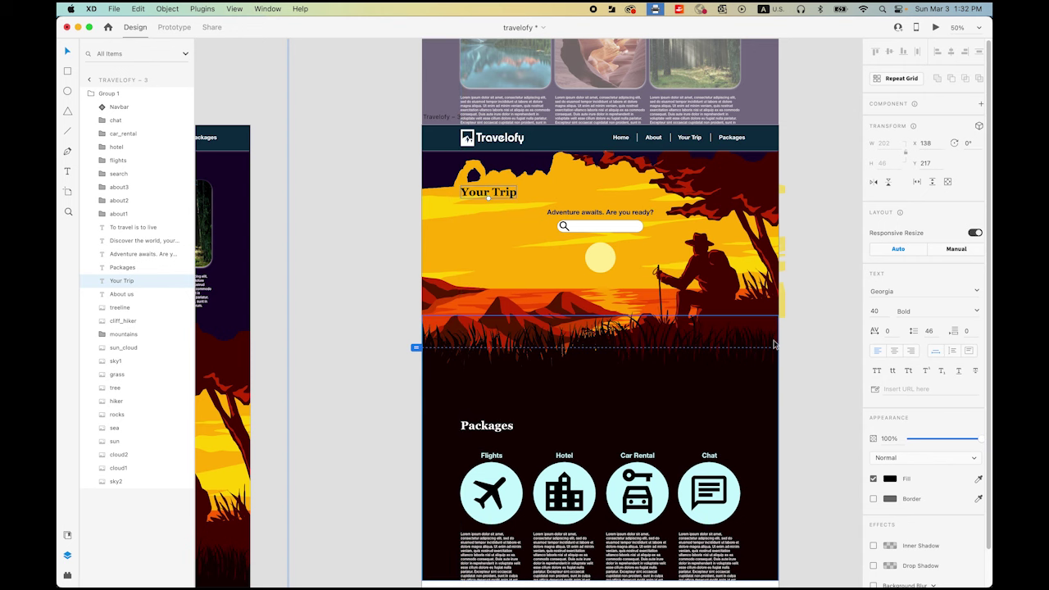
Nudge the tree image on Travelofy – 3 straight up and deselect it.
{"action": "left_click", "coordinate": [763, 198]}
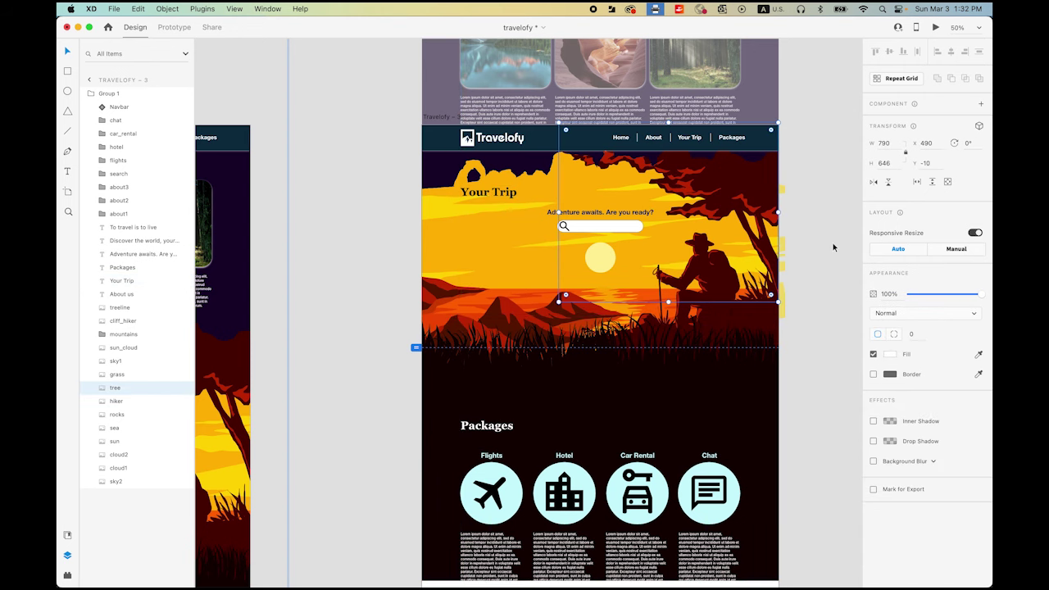
{"action": "key", "text": "Up"}
{"action": "key", "text": "Up"}
{"action": "key", "text": "Up"}
{"action": "key", "text": "Up"}
{"action": "key", "text": "Up"}
{"action": "key", "text": "Up"}
{"action": "key", "text": "Up"}
{"action": "key", "text": "Up"}
{"action": "key", "text": "Up"}
{"action": "key", "text": "Up"}
{"action": "key", "text": "Up"}
{"action": "key", "text": "Up"}
{"action": "key", "text": "Up"}
{"action": "key", "text": "Up"}
{"action": "key", "text": "Up"}
{"action": "key", "text": "Up"}
{"action": "key", "text": "Up"}
{"action": "key", "text": "Up"}
{"action": "key", "text": "Up"}
{"action": "key", "text": "Up"}
{"action": "key", "text": "Up"}
{"action": "key", "text": "Up"}
{"action": "key", "text": "Up"}
{"action": "key", "text": "Up"}
{"action": "key", "text": "Up"}
{"action": "key", "text": "Up"}
{"action": "key", "text": "Up"}
{"action": "key", "text": "Up"}
{"action": "key", "text": "Up"}
{"action": "key", "text": "Up"}
{"action": "key", "text": "Up"}
{"action": "key", "text": "Up"}
{"action": "key", "text": "Up"}
{"action": "key", "text": "Up"}
{"action": "key", "text": "Up"}
{"action": "key", "text": "Up"}
{"action": "key", "text": "Up"}
{"action": "key", "text": "Up"}
{"action": "key", "text": "Up"}
{"action": "key", "text": "Up"}
{"action": "key", "text": "Up"}
{"action": "left_click", "coordinate": [835, 309]}
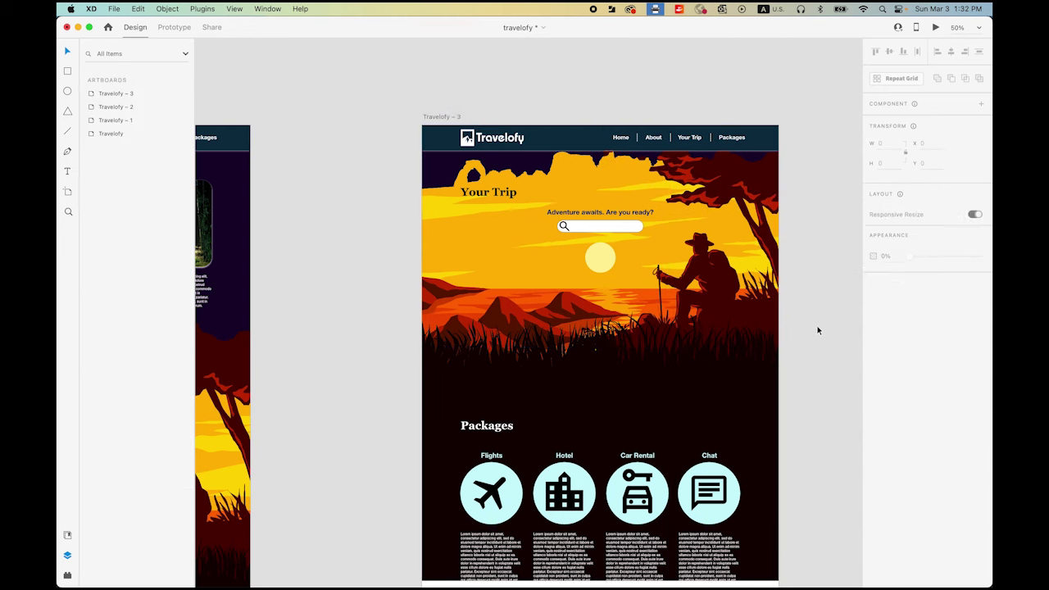
Move the hiker image on Travelofy – 2 sideways off the right edge of the artboard.
{"action": "scroll", "coordinate": [364, 404], "scroll_direction": "left", "scroll_amount": 10}
{"action": "scroll", "coordinate": [363, 405], "scroll_direction": "down", "scroll_amount": 4}
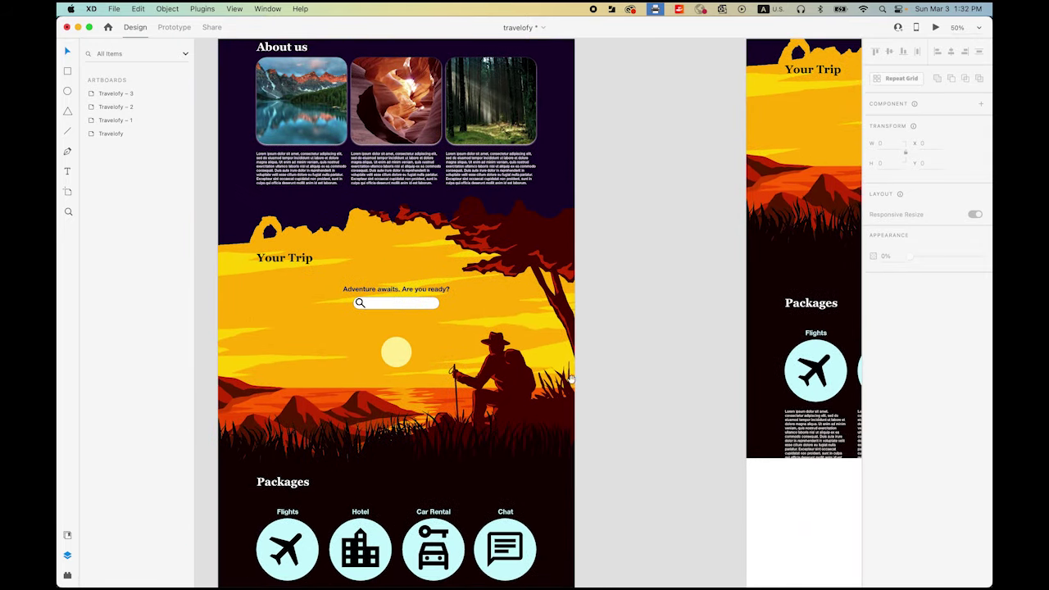
{"action": "scroll", "coordinate": [634, 363], "scroll_direction": "left", "scroll_amount": 3}
{"action": "scroll", "coordinate": [519, 366], "scroll_direction": "down", "scroll_amount": 5}
{"action": "scroll", "coordinate": [518, 366], "scroll_direction": "down", "scroll_amount": 3}
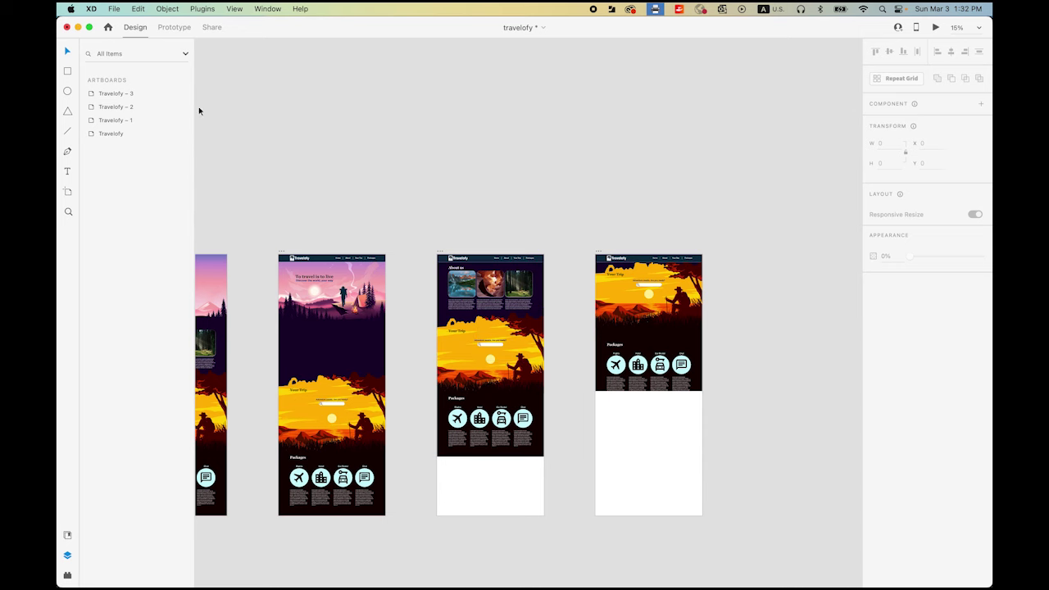
{"action": "left_click", "coordinate": [475, 318]}
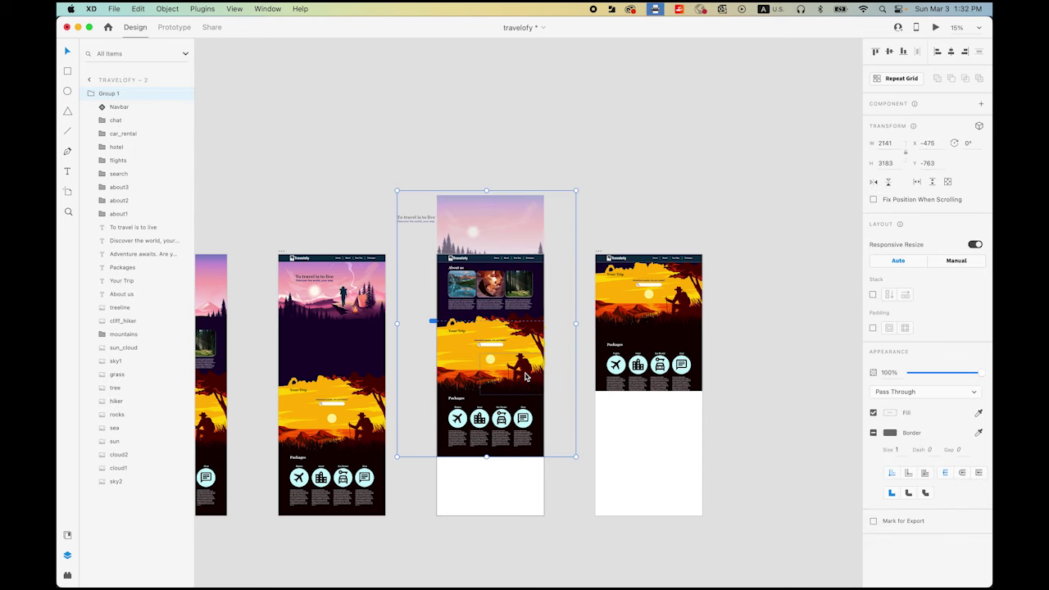
{"action": "scroll", "coordinate": [525, 376], "scroll_direction": "up", "scroll_amount": 5}
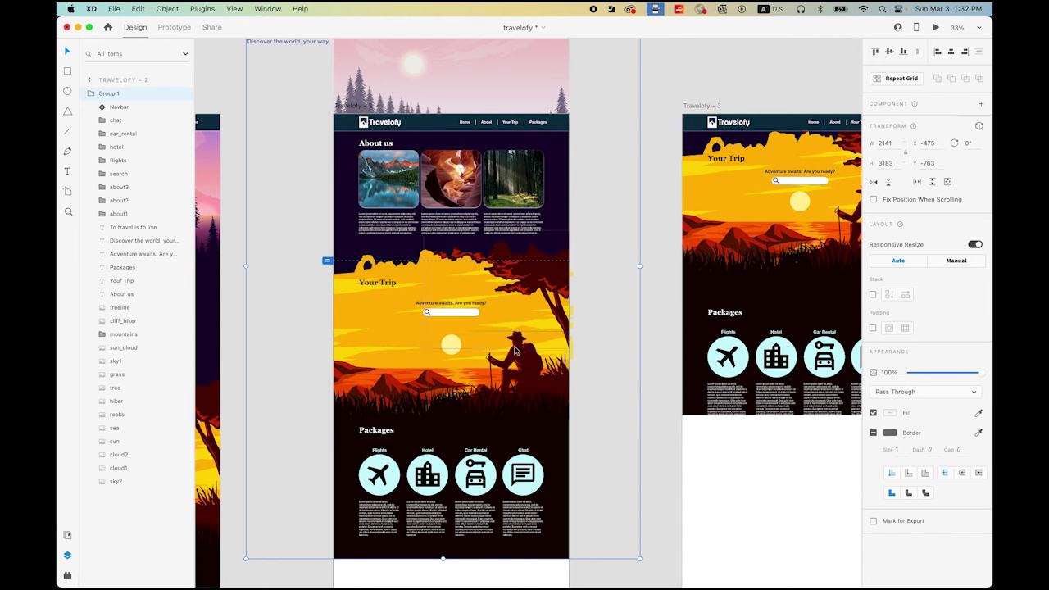
{"action": "double_click", "coordinate": [529, 386]}
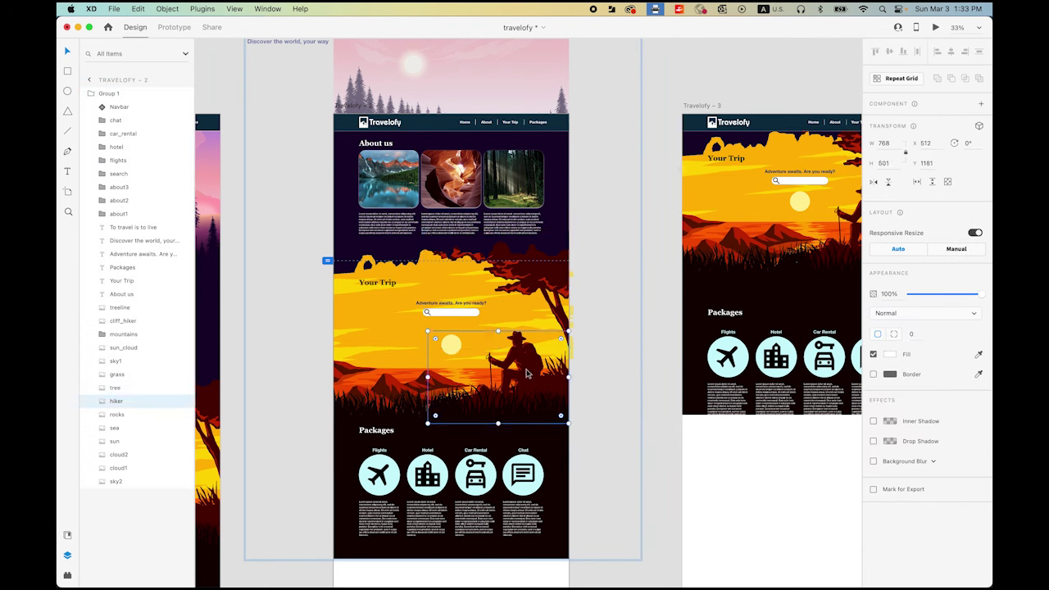
{"action": "left_click_drag", "start_coordinate": [523, 360], "coordinate": [635, 364]}
Move the tree image on Travelofy – 2 right to X 795, Y 632 and set its opacity to 0%.
{"action": "left_click", "coordinate": [520, 282]}
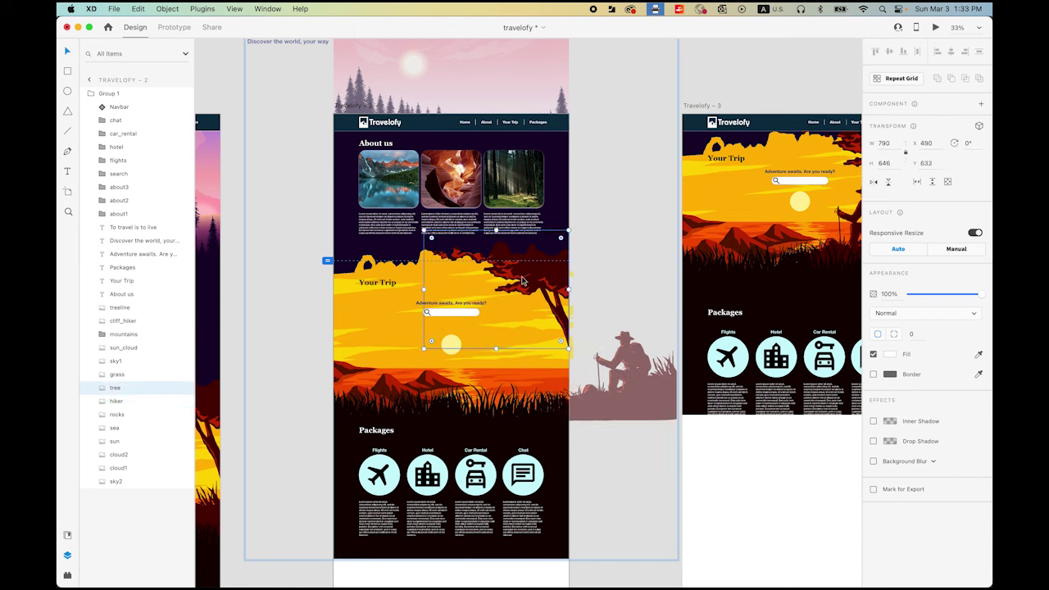
{"action": "left_click_drag", "start_coordinate": [520, 282], "coordinate": [577, 323]}
{"action": "key", "text": "super+z"}
{"action": "left_click", "coordinate": [560, 320]}
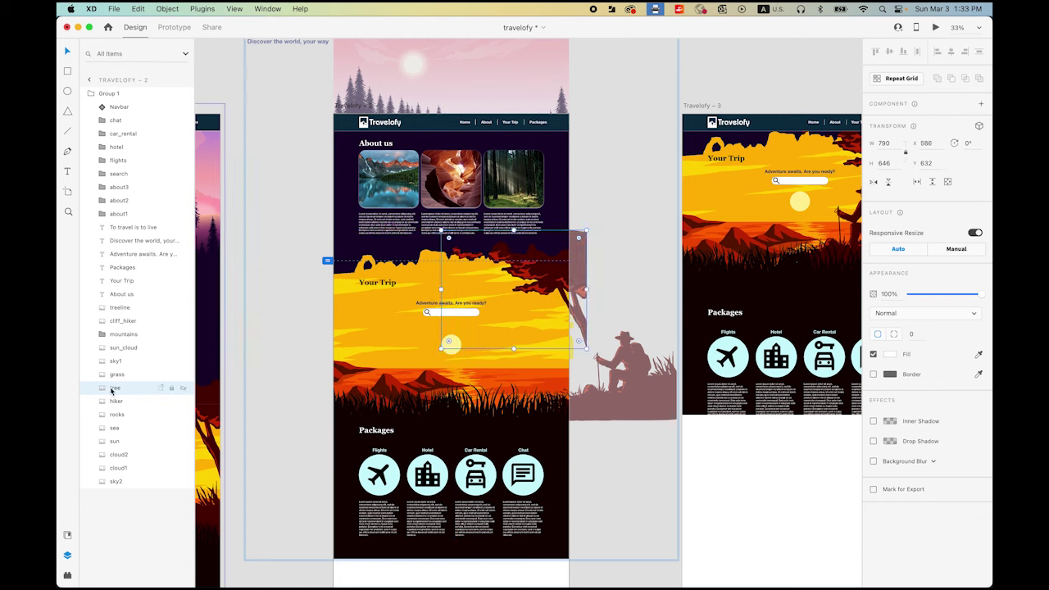
{"action": "left_click_drag", "start_coordinate": [583, 327], "coordinate": [621, 327]}
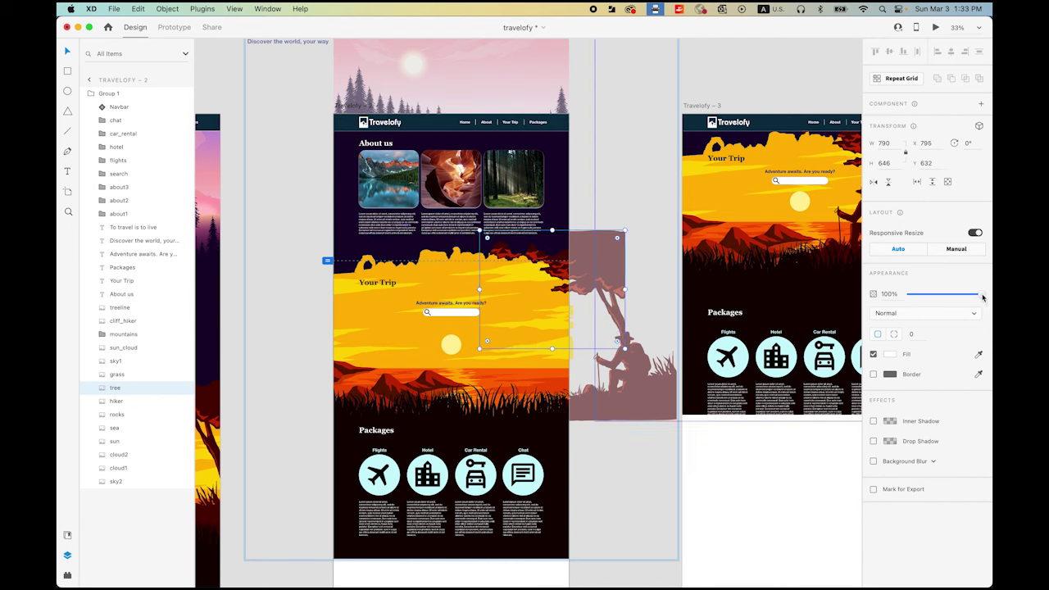
{"action": "left_click_drag", "start_coordinate": [982, 297], "coordinate": [909, 295]}
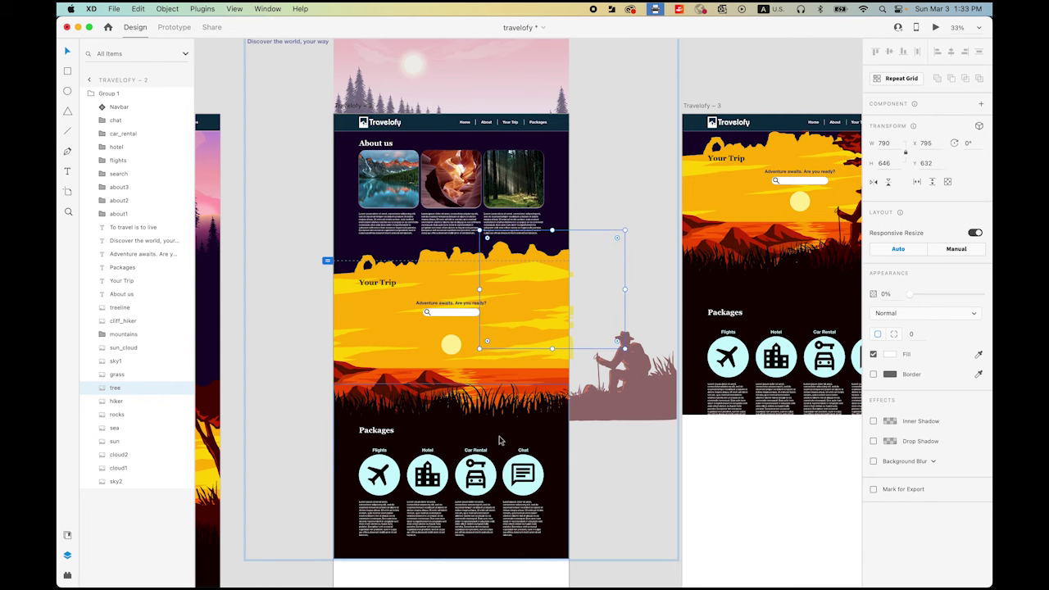
Move the cloud2 image on Travelofy – 2 left to X -272 and set its opacity to 0%.
{"action": "left_click", "coordinate": [350, 293]}
{"action": "left_click_drag", "start_coordinate": [356, 292], "coordinate": [304, 293]}
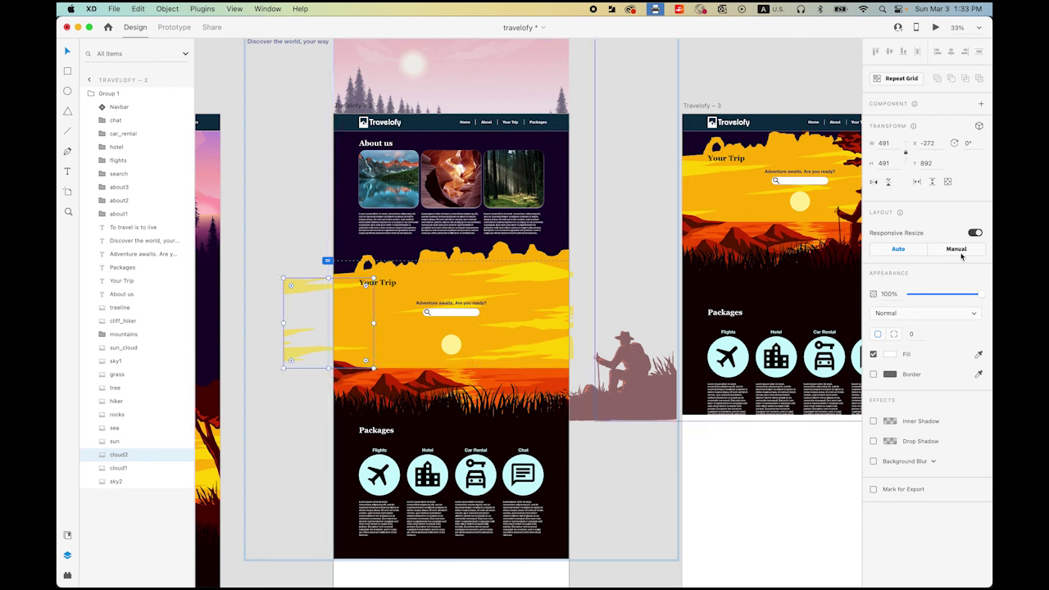
{"action": "left_click_drag", "start_coordinate": [978, 295], "coordinate": [818, 295]}
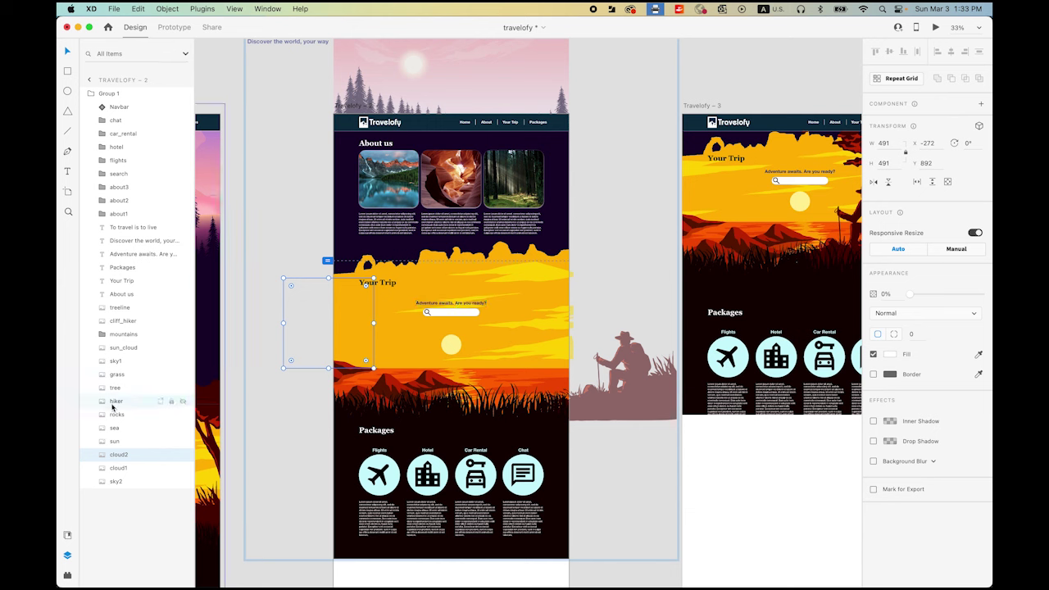
Move the cloud1 image on Travelofy – 2 right to X 773 and set its opacity to 0%.
{"action": "left_click", "coordinate": [118, 469]}
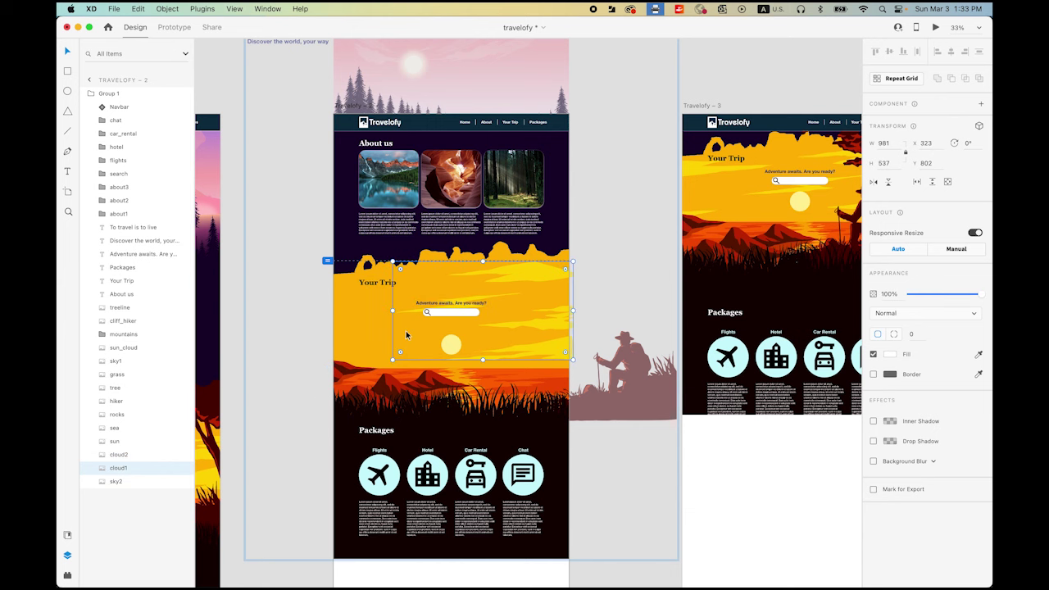
{"action": "left_click_drag", "start_coordinate": [392, 326], "coordinate": [474, 334]}
{"action": "left_click_drag", "start_coordinate": [986, 298], "coordinate": [907, 295]}
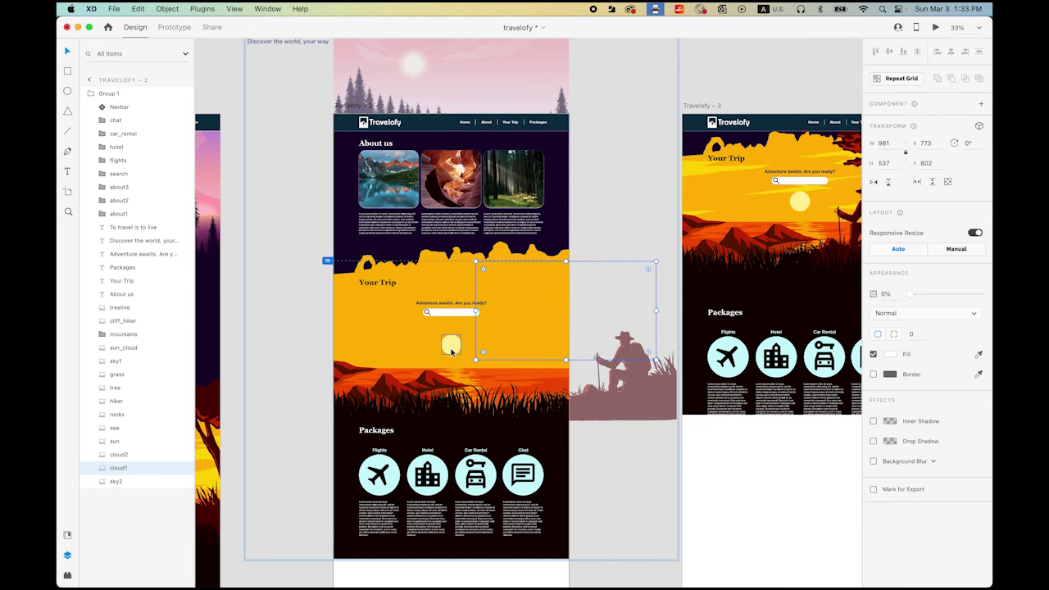
On Travelofy – 2, lower the sun behind the sea to Y 1383 and move the Your Trip heading off the artboard's left edge.
{"action": "left_click", "coordinate": [452, 346]}
{"action": "left_click_drag", "start_coordinate": [457, 354], "coordinate": [459, 391]}
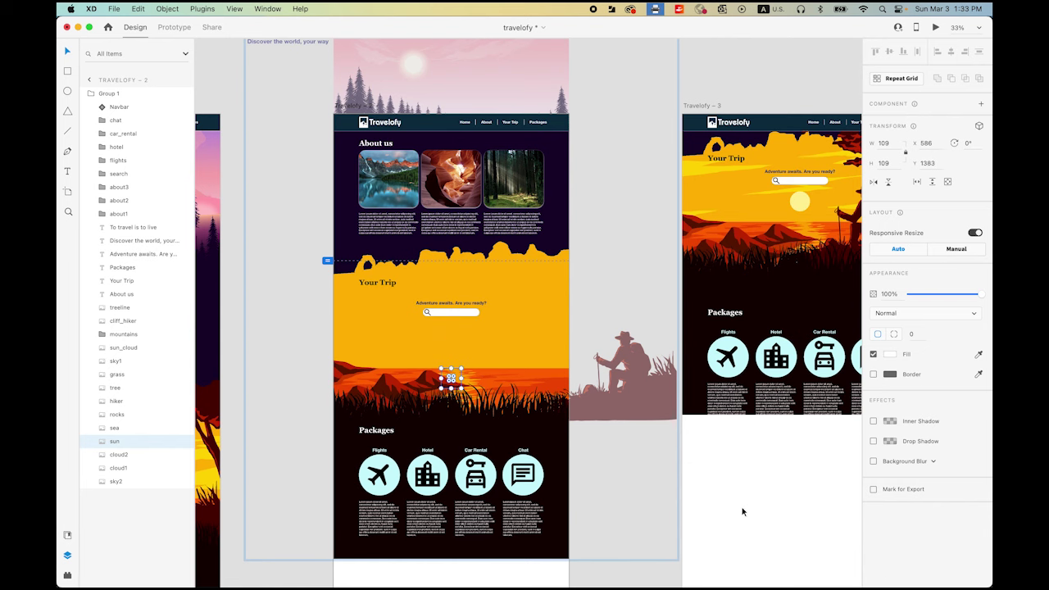
{"action": "left_click", "coordinate": [391, 286]}
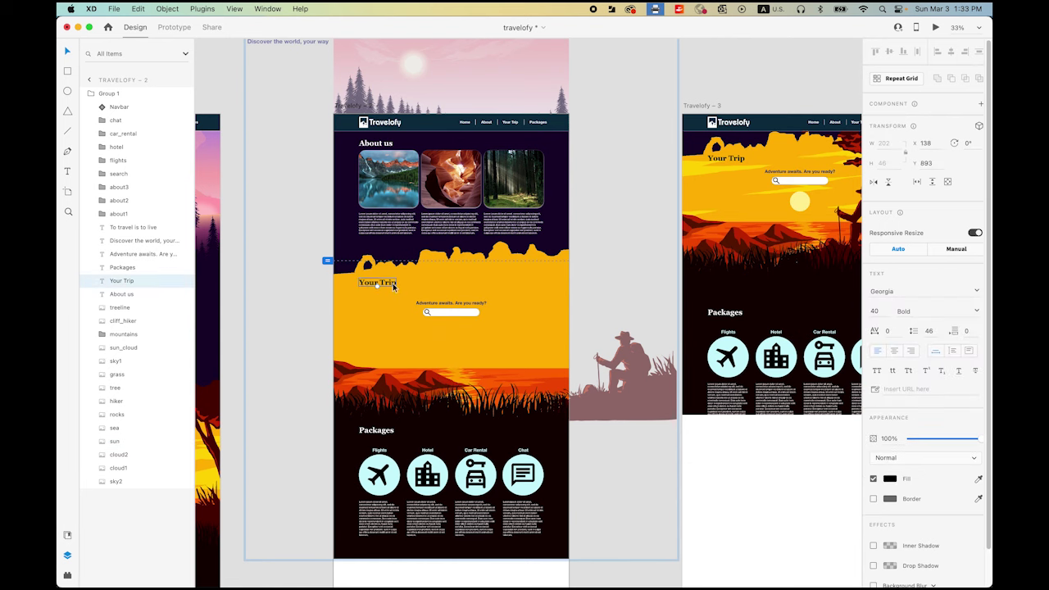
{"action": "left_click_drag", "start_coordinate": [391, 286], "coordinate": [324, 286]}
On Travelofy – 2, raise the "Adventure awaits. Are you ready?" text to Y 980 and set both it and the search box to 0% opacity.
{"action": "left_click", "coordinate": [447, 305]}
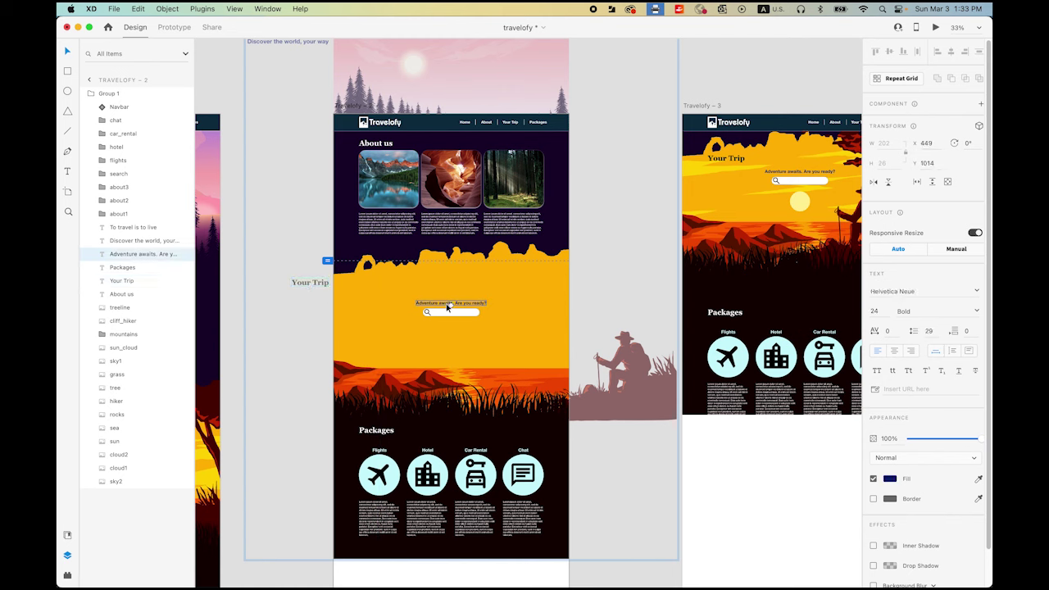
{"action": "left_click_drag", "start_coordinate": [443, 306], "coordinate": [442, 300]}
{"action": "left_click_drag", "start_coordinate": [978, 443], "coordinate": [909, 440]}
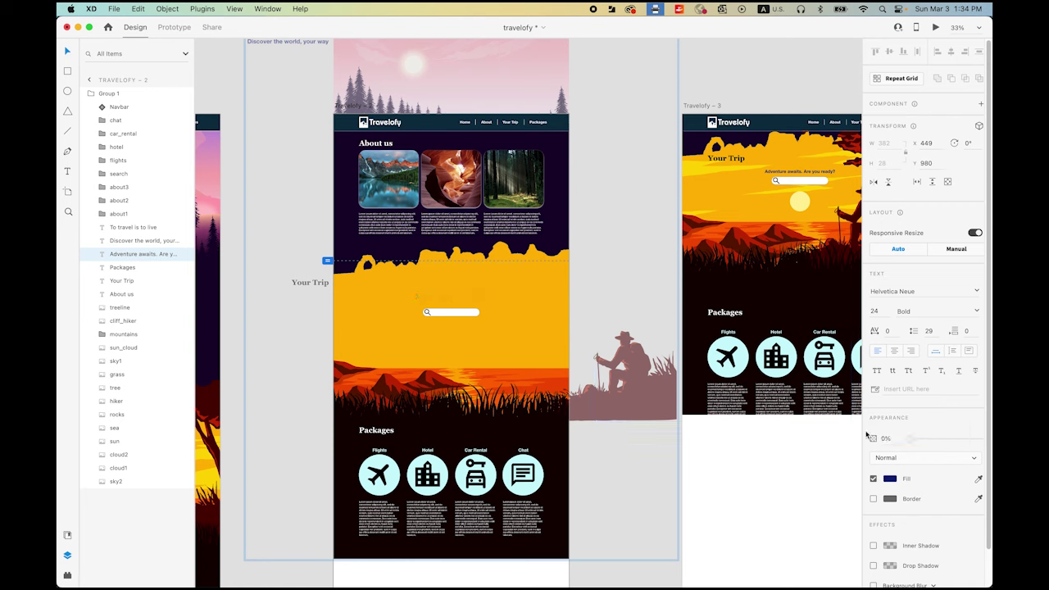
{"action": "left_click", "coordinate": [452, 315]}
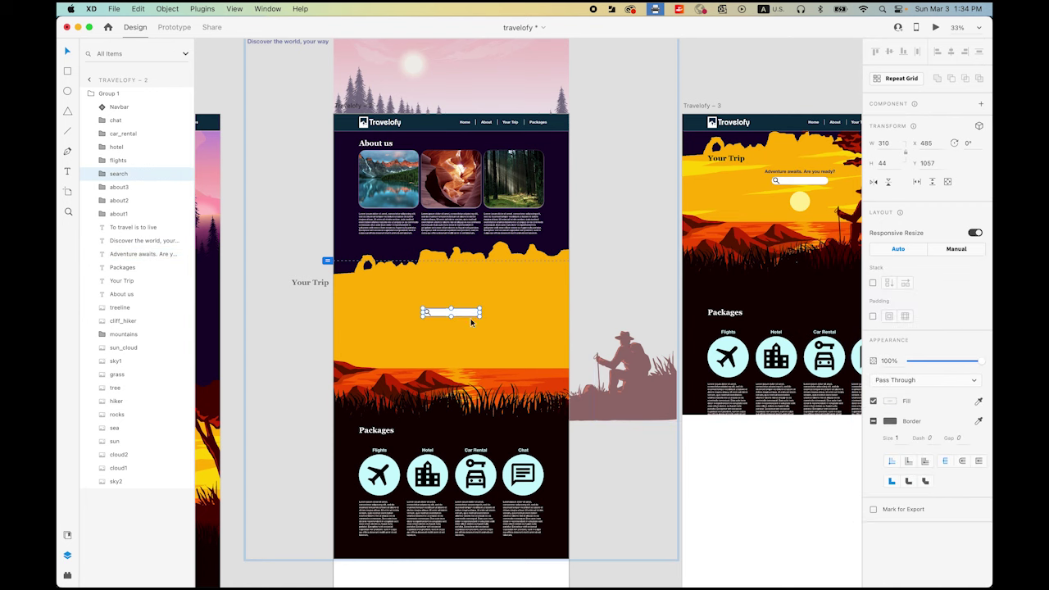
{"action": "left_click_drag", "start_coordinate": [980, 366], "coordinate": [909, 361]}
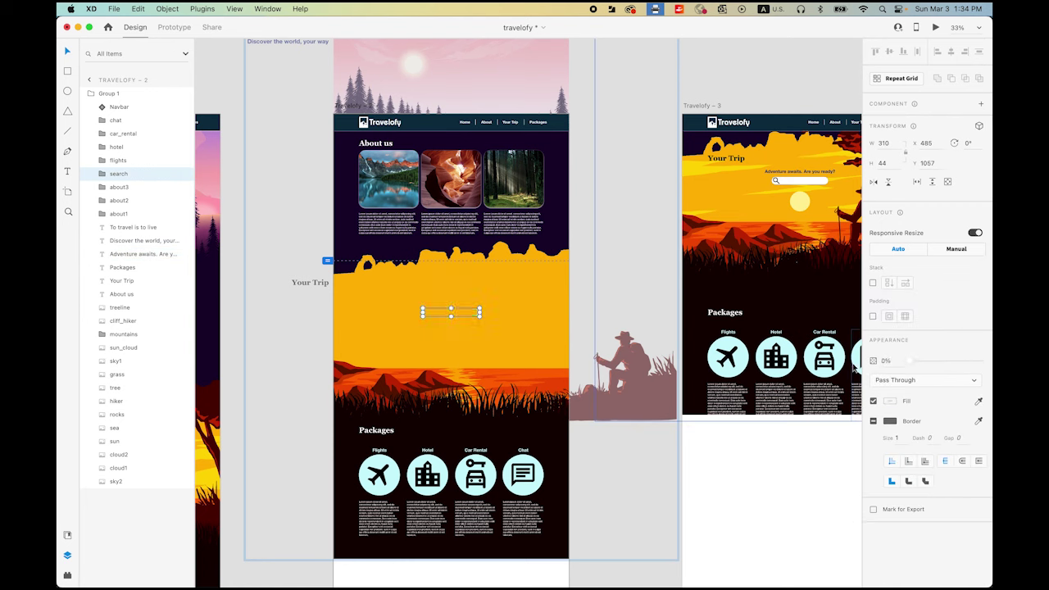
{"action": "left_click", "coordinate": [734, 514]}
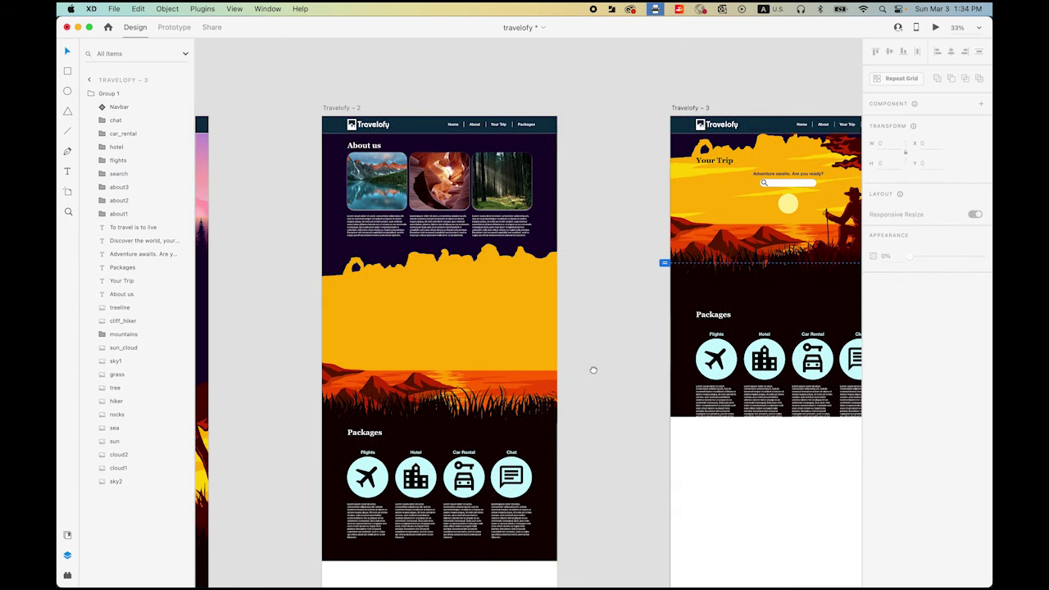
Preview the prototype from the Travelofy artboard through to the About us section, and close the preview.
{"action": "scroll", "coordinate": [593, 370], "scroll_direction": "right", "scroll_amount": 5}
{"action": "scroll", "coordinate": [488, 404], "scroll_direction": "left", "scroll_amount": 3}
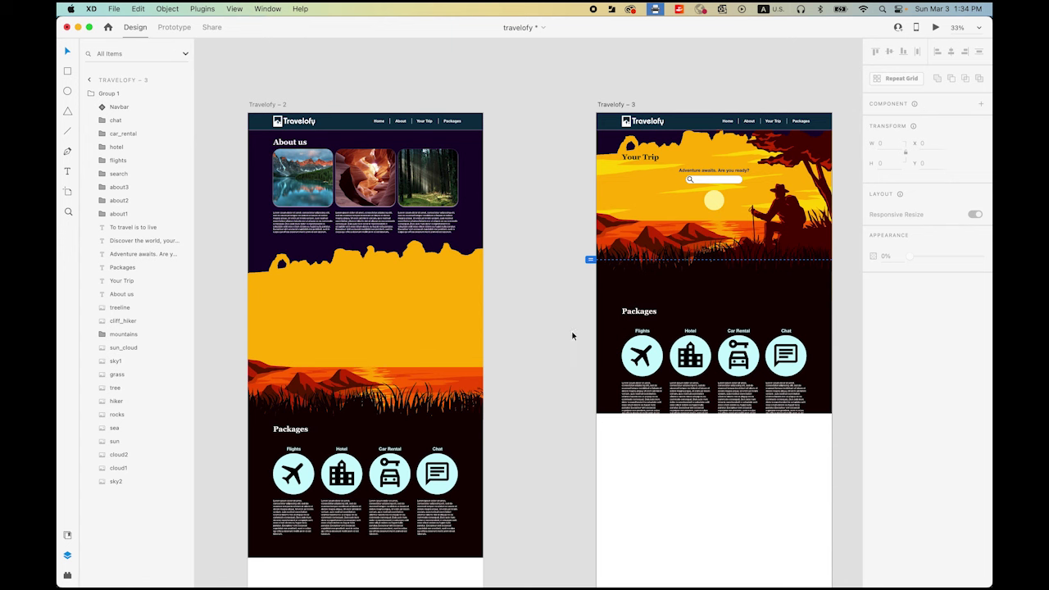
{"action": "scroll", "coordinate": [590, 223], "scroll_direction": "down", "scroll_amount": 5}
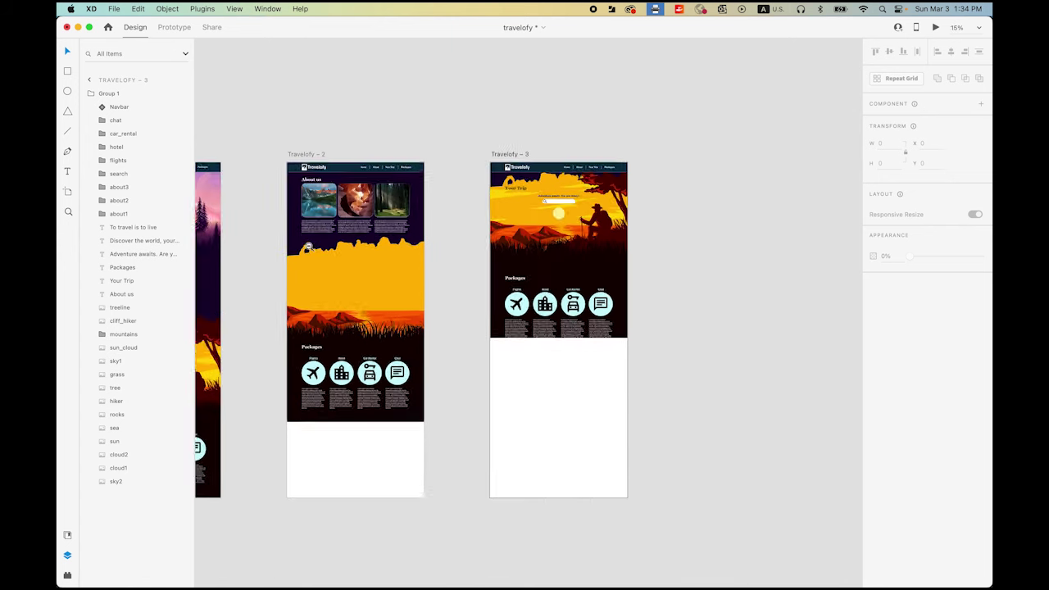
{"action": "left_click_drag", "start_coordinate": [307, 172], "coordinate": [467, 354]}
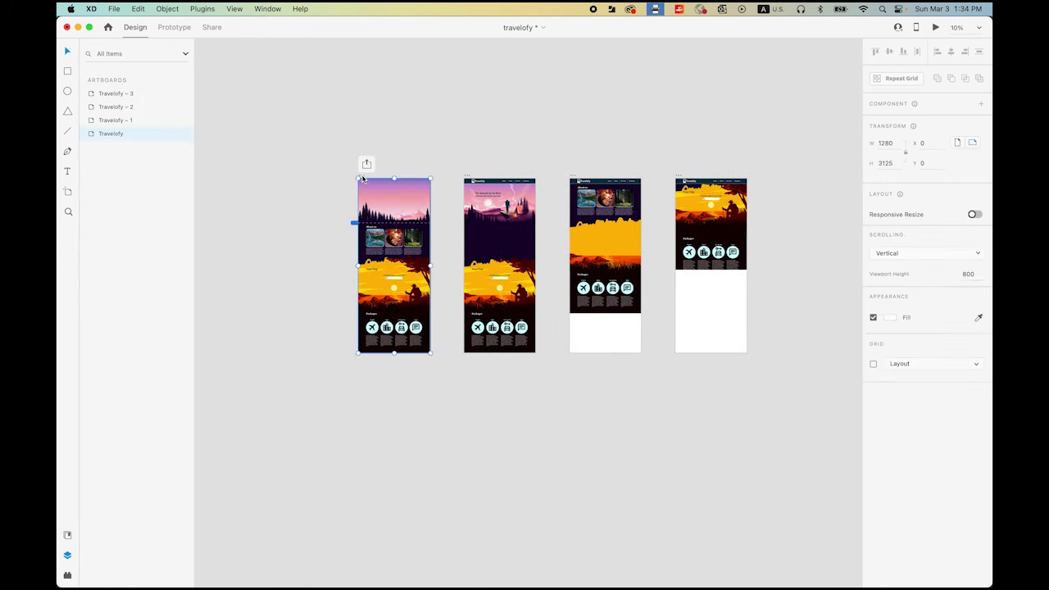
{"action": "left_click", "coordinate": [936, 28]}
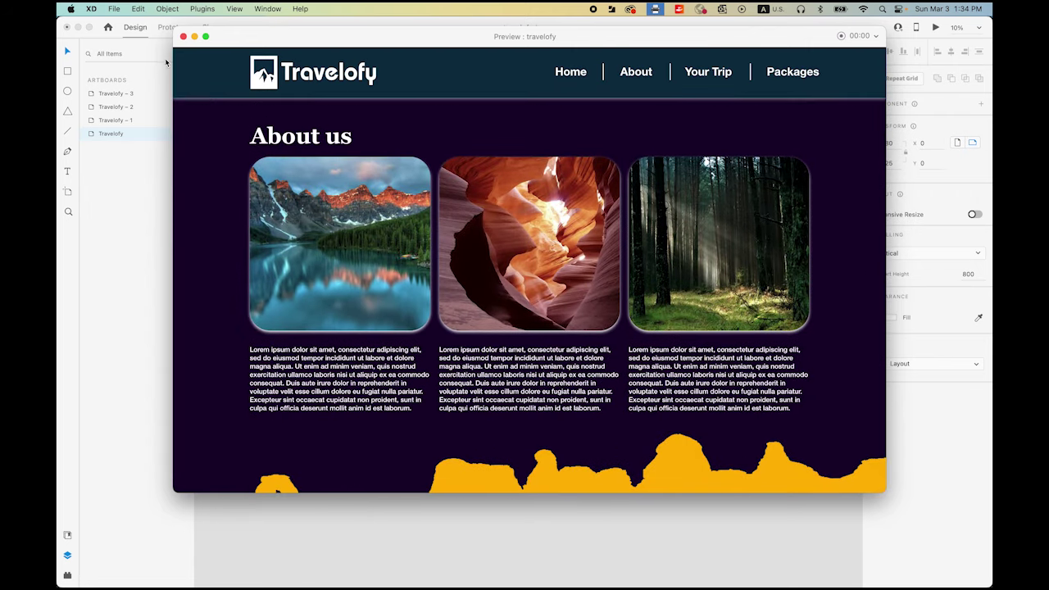
{"action": "left_click", "coordinate": [183, 36]}
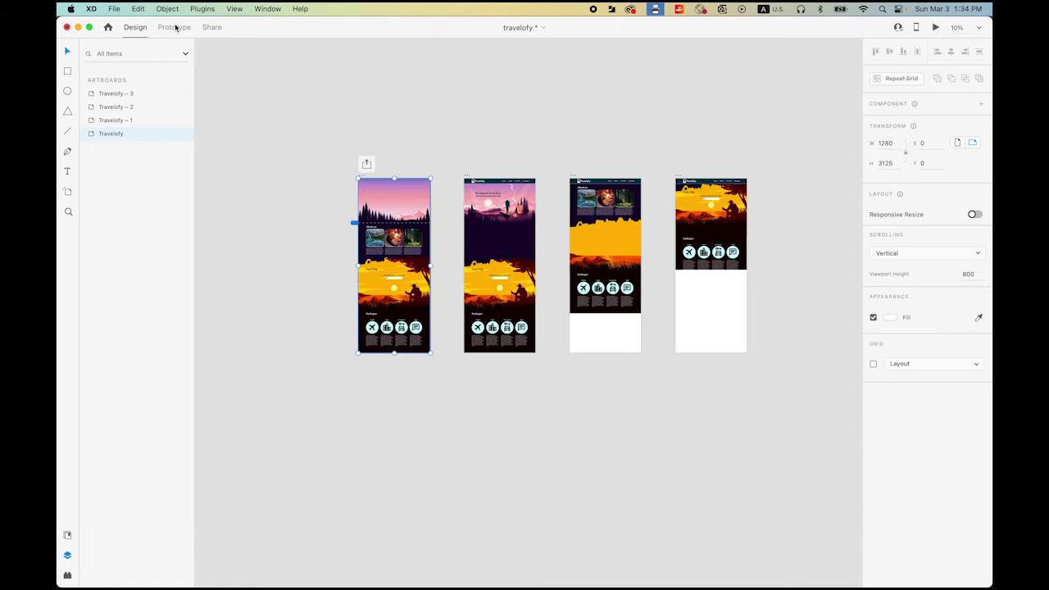
Link Travelofy – 2 to Travelofy – 3 with a Tap-triggered Auto-Animate, Ease In-Out easing and a 3 s duration.
{"action": "left_click", "coordinate": [175, 27]}
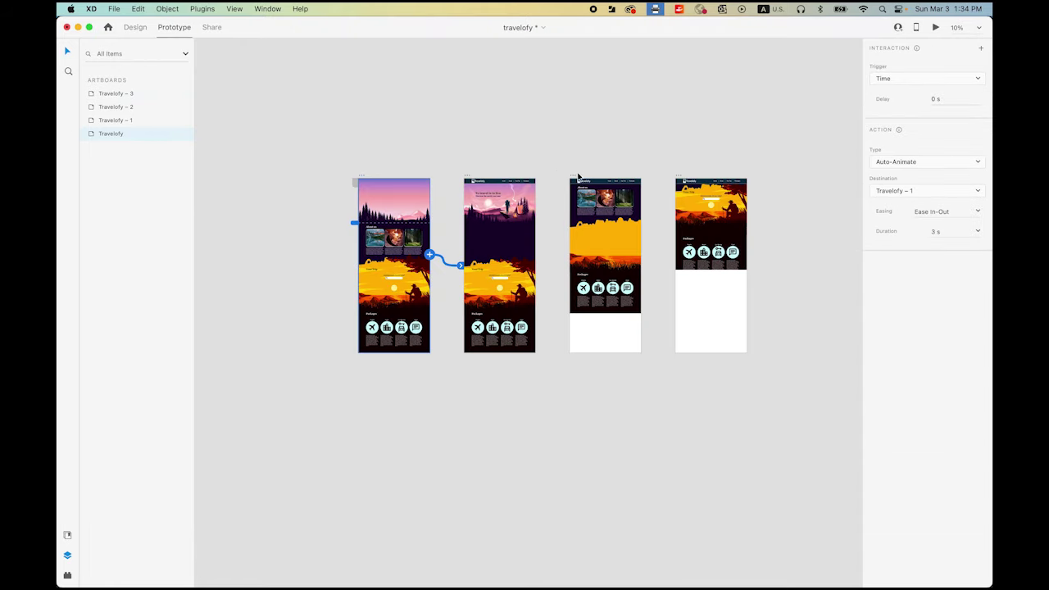
{"action": "left_click", "coordinate": [471, 179]}
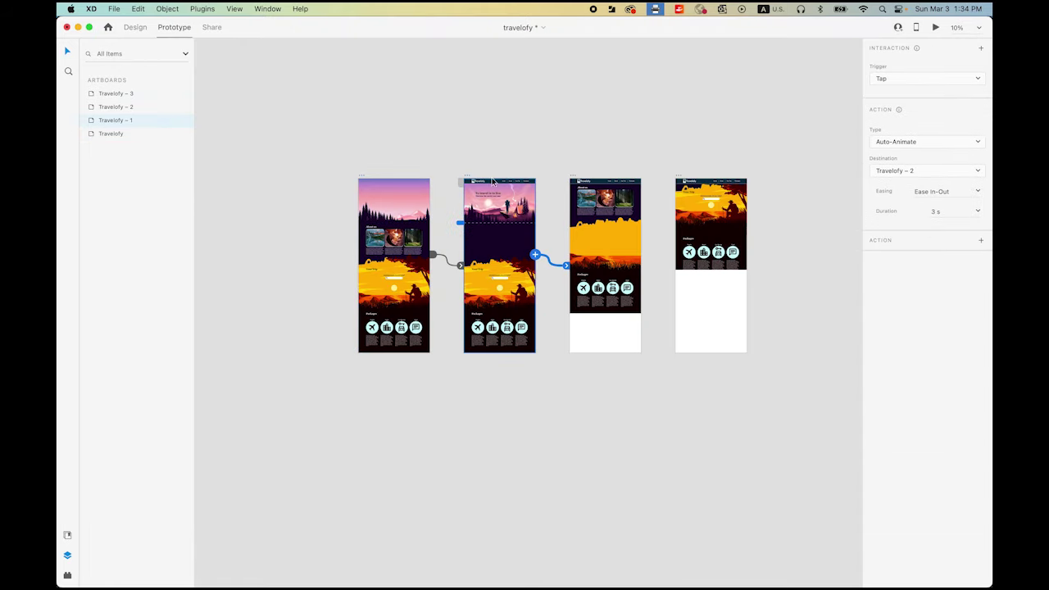
{"action": "left_click", "coordinate": [576, 177]}
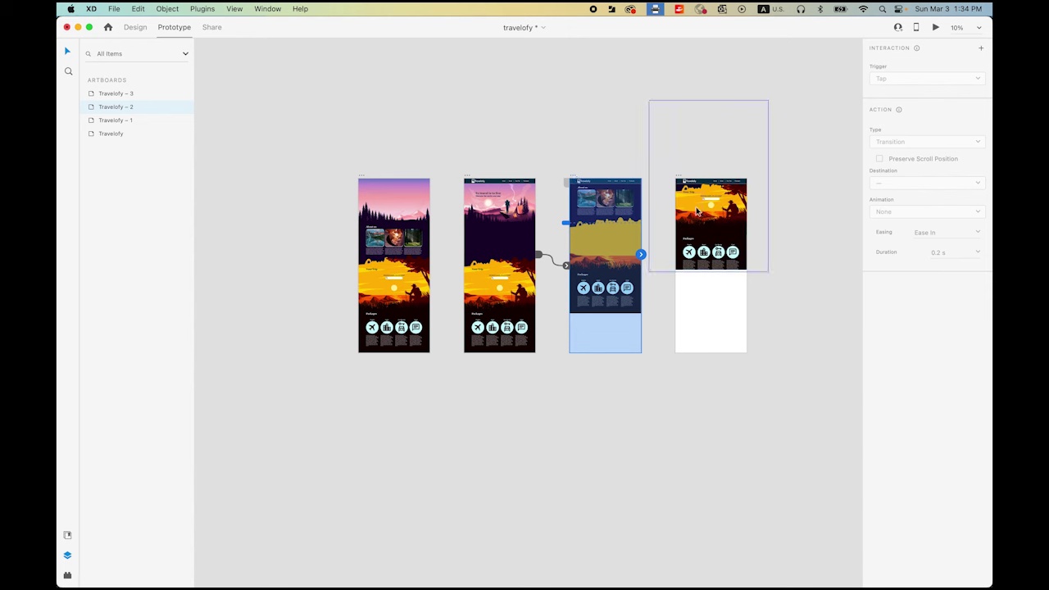
{"action": "left_click_drag", "start_coordinate": [642, 257], "coordinate": [689, 239]}
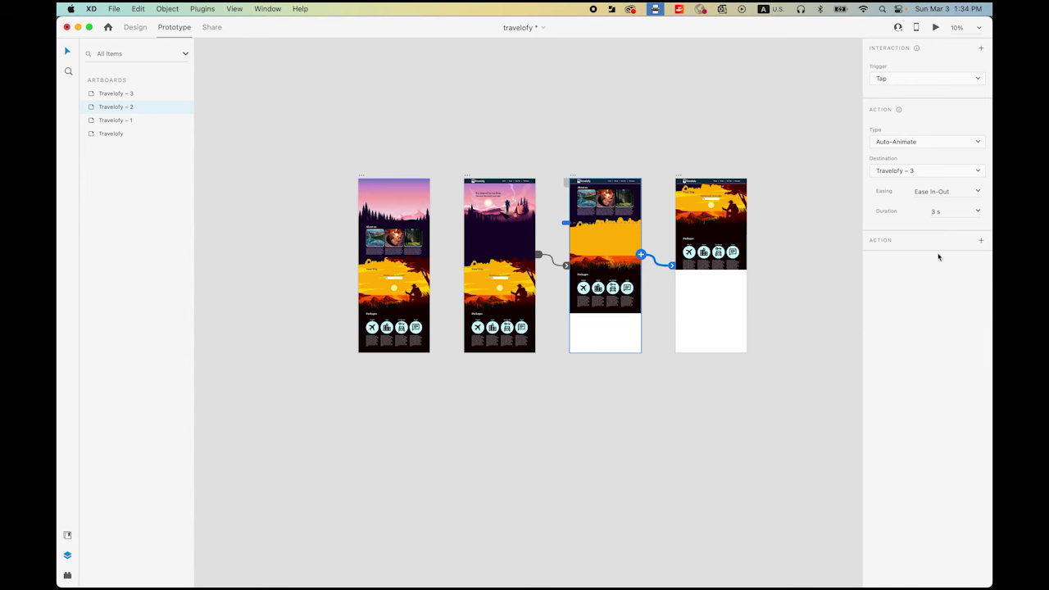
Preview the tap transition from Travelofy – 2 to the Your Trip section, and close the preview.
{"action": "left_click", "coordinate": [935, 29]}
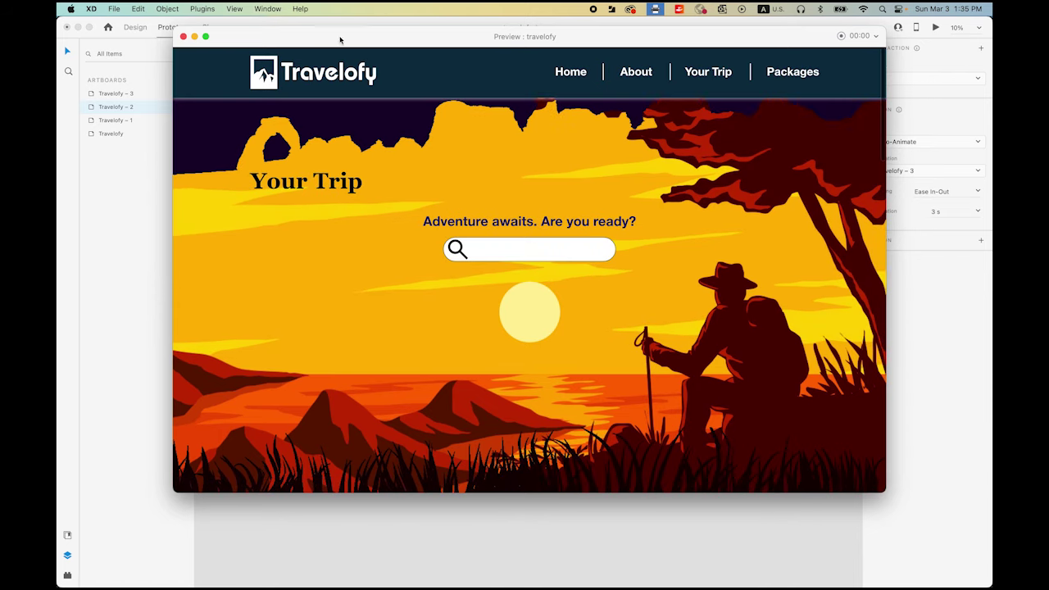
{"action": "left_click", "coordinate": [183, 37]}
{"action": "scroll", "coordinate": [773, 267], "scroll_direction": "right", "scroll_amount": 5}
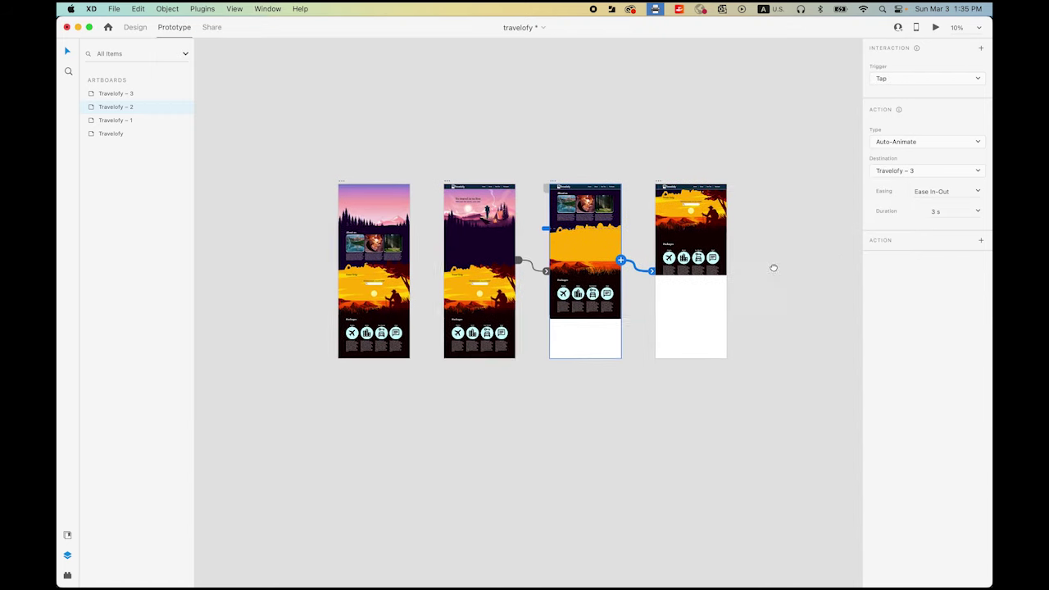
In design mode, move the three About us cards together up to Y -797 on Travelofy – 3.
{"action": "left_click", "coordinate": [135, 27]}
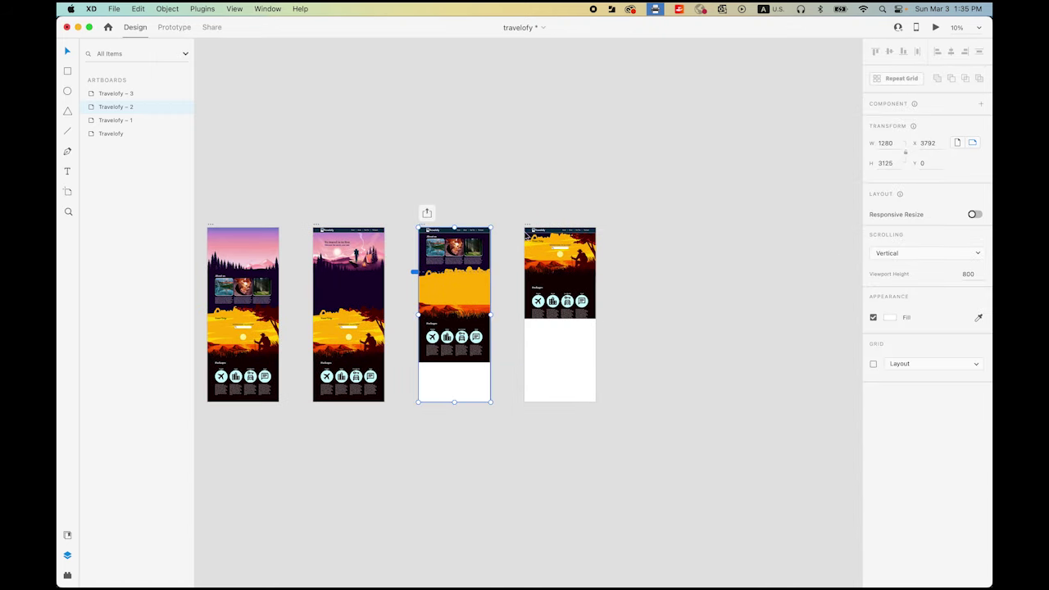
{"action": "left_click", "coordinate": [580, 238]}
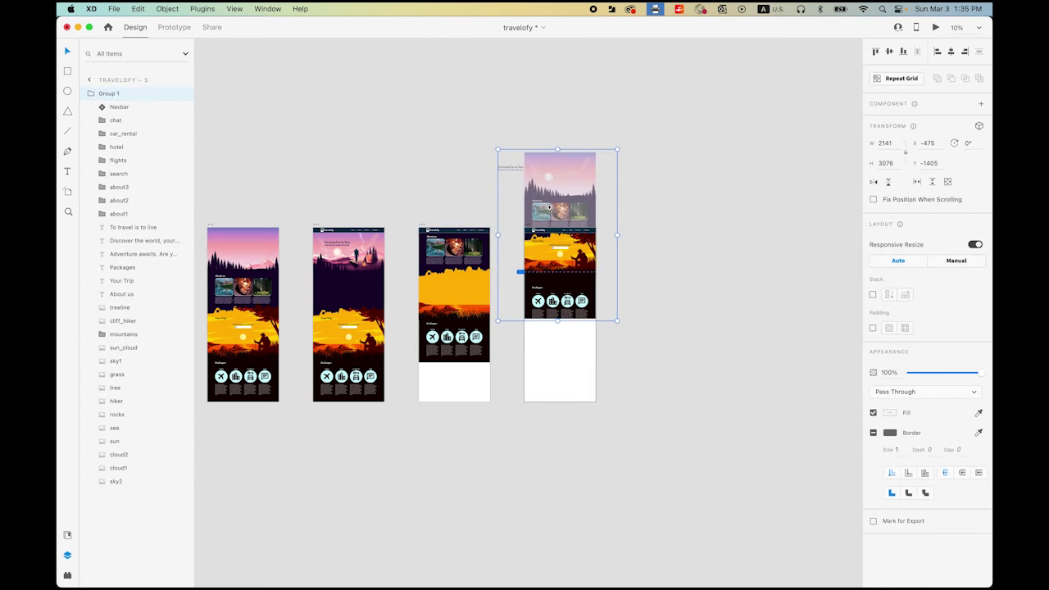
{"action": "scroll", "coordinate": [549, 209], "scroll_direction": "up", "scroll_amount": 10}
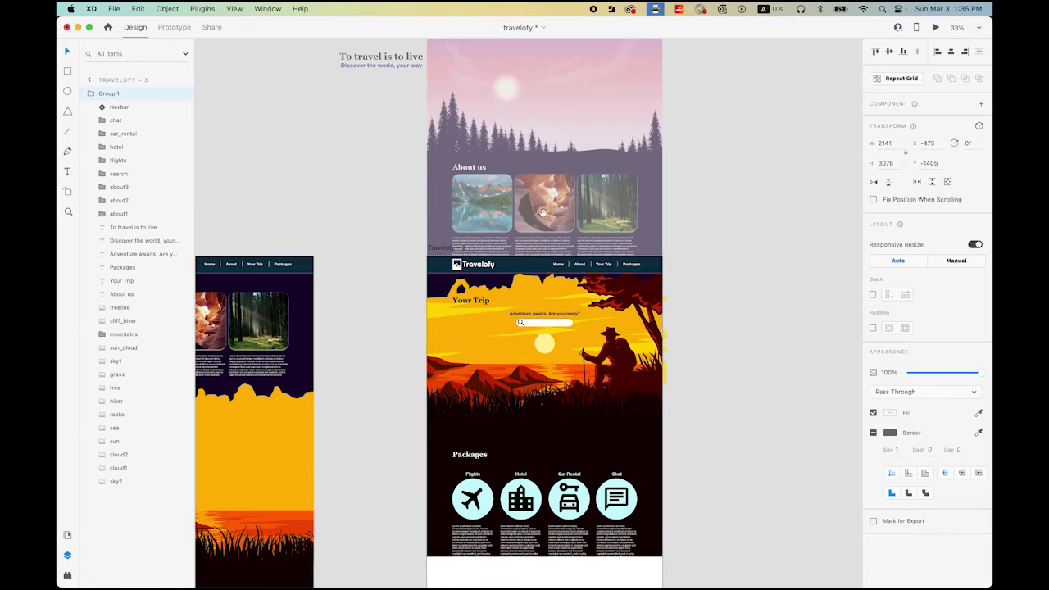
{"action": "left_click", "coordinate": [801, 241]}
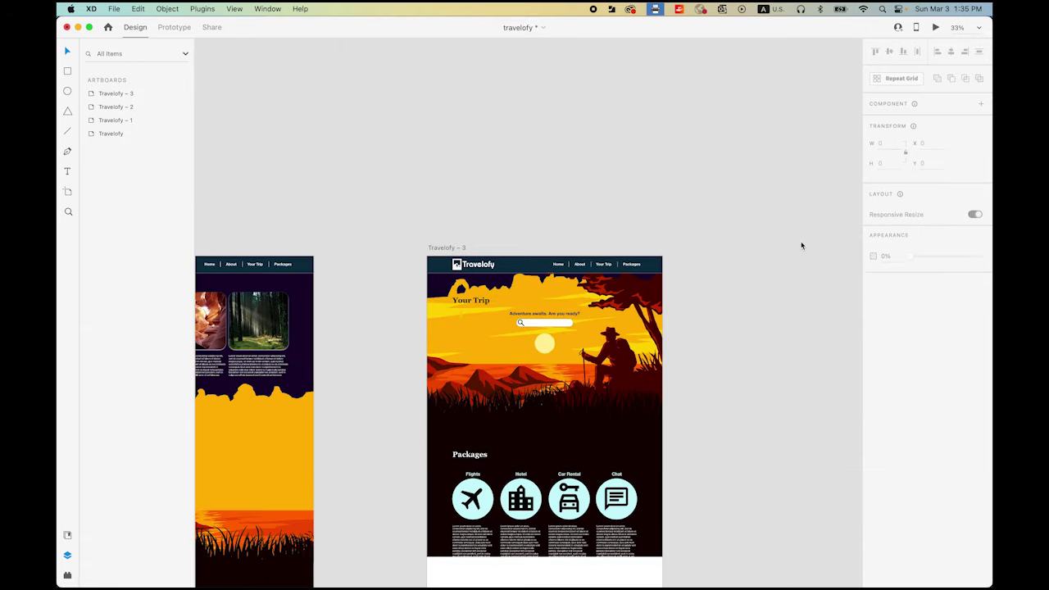
{"action": "left_click", "coordinate": [598, 292]}
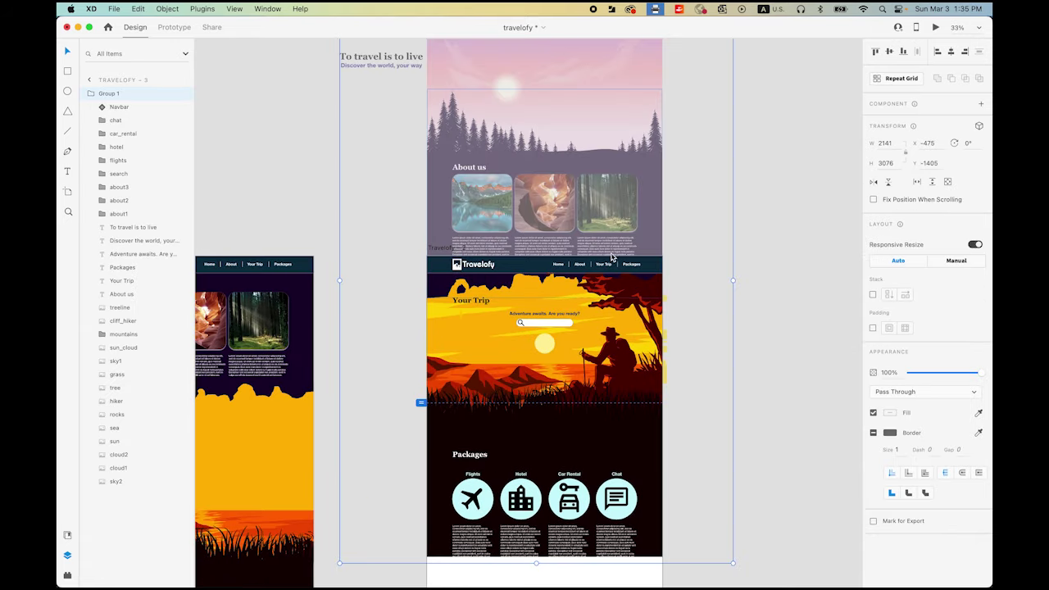
{"action": "double_click", "coordinate": [617, 213]}
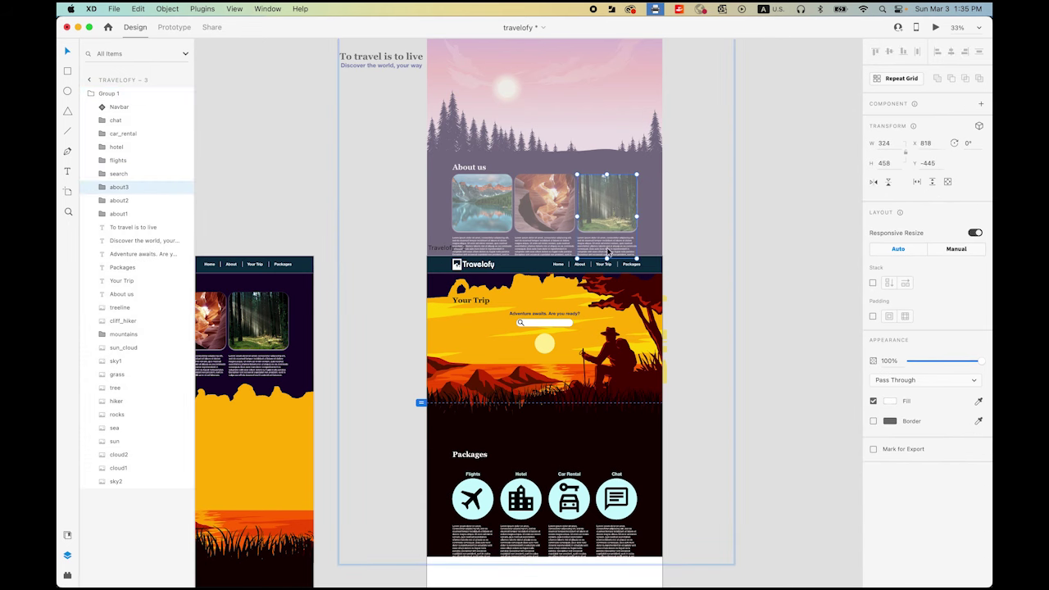
{"action": "left_click", "coordinate": [535, 204], "text": "shift"}
{"action": "left_click", "coordinate": [470, 205], "text": "shift"}
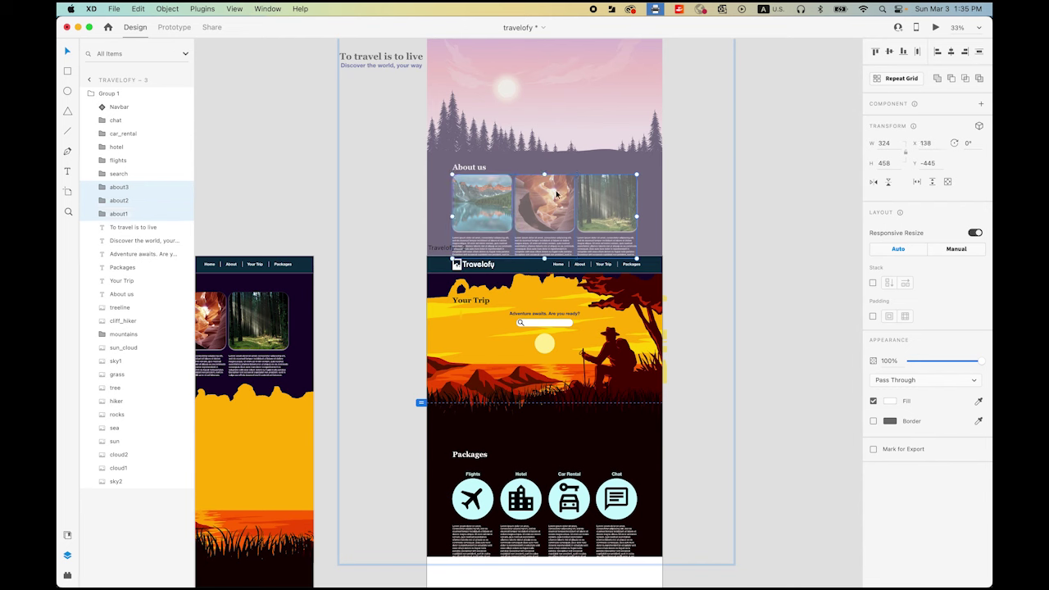
{"action": "left_click_drag", "start_coordinate": [557, 195], "coordinate": [550, 130]}
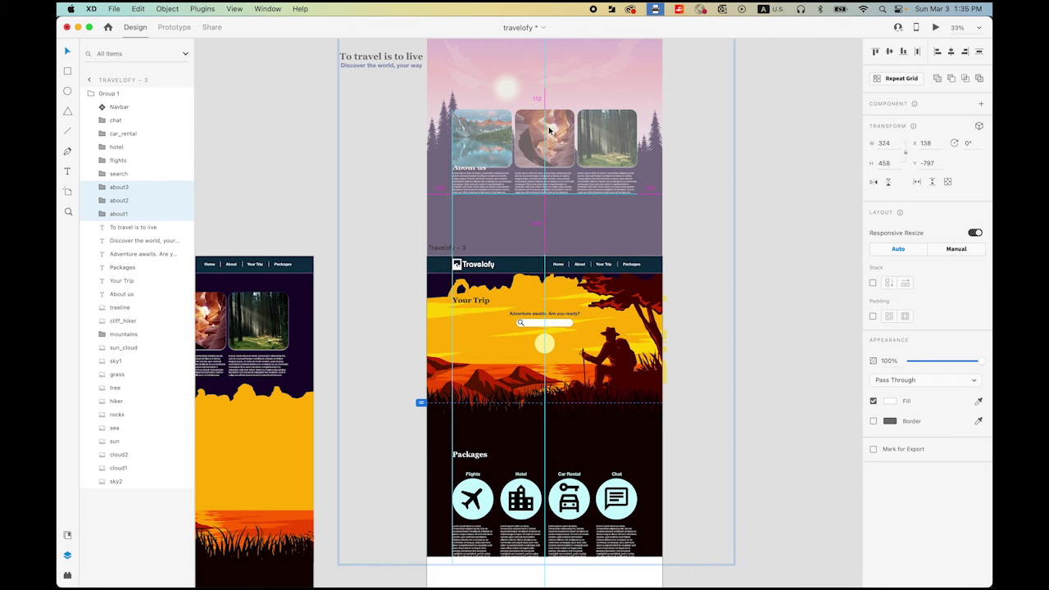
{"action": "left_click_drag", "start_coordinate": [549, 129], "coordinate": [549, 129]}
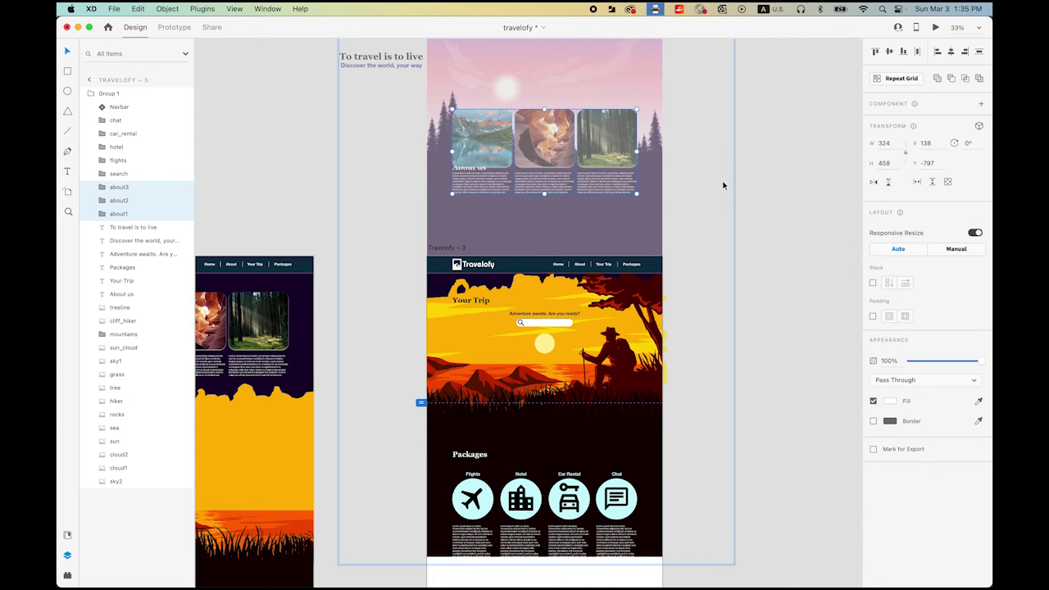
Stagger the About us cards on Travelofy – 3 by lowering the middle card to Y -604 and the third to Y -410.
{"action": "key", "text": "Delete"}
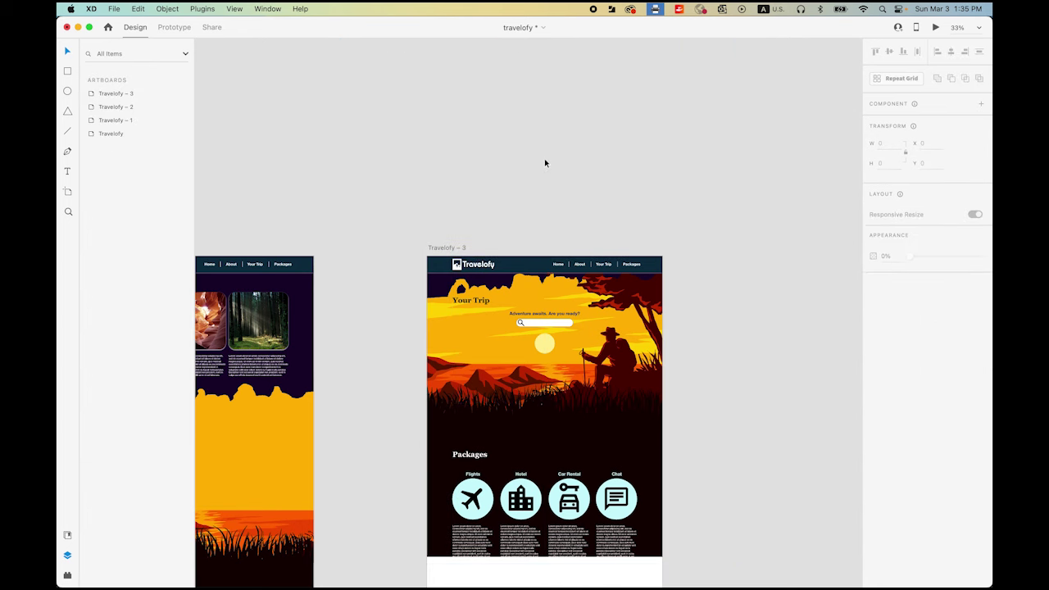
{"action": "key", "text": "super+z"}
{"action": "left_click", "coordinate": [549, 156]}
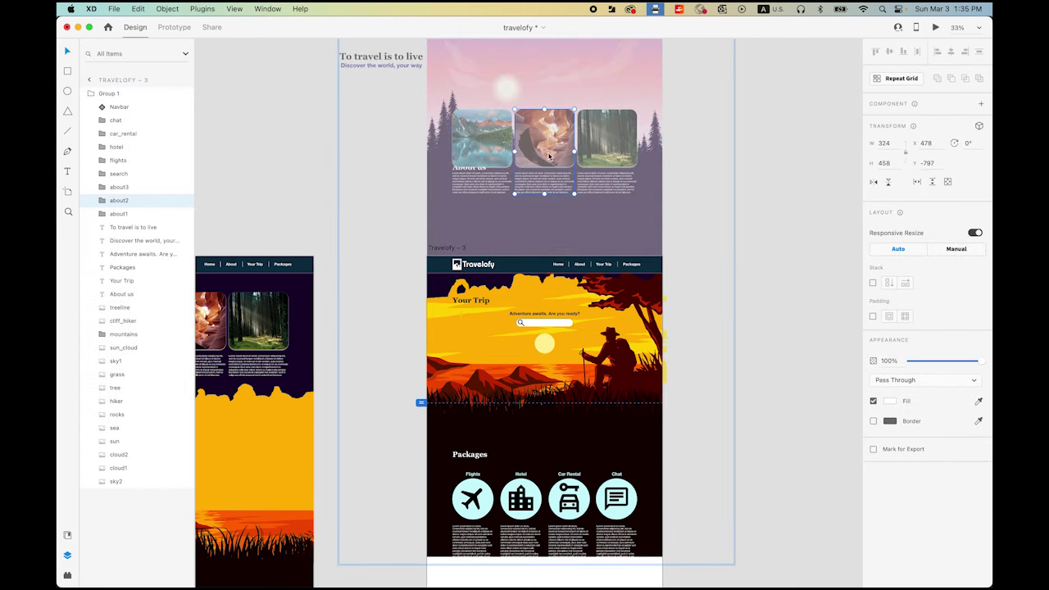
{"action": "left_click_drag", "start_coordinate": [551, 138], "coordinate": [551, 172]}
{"action": "left_click", "coordinate": [613, 138]}
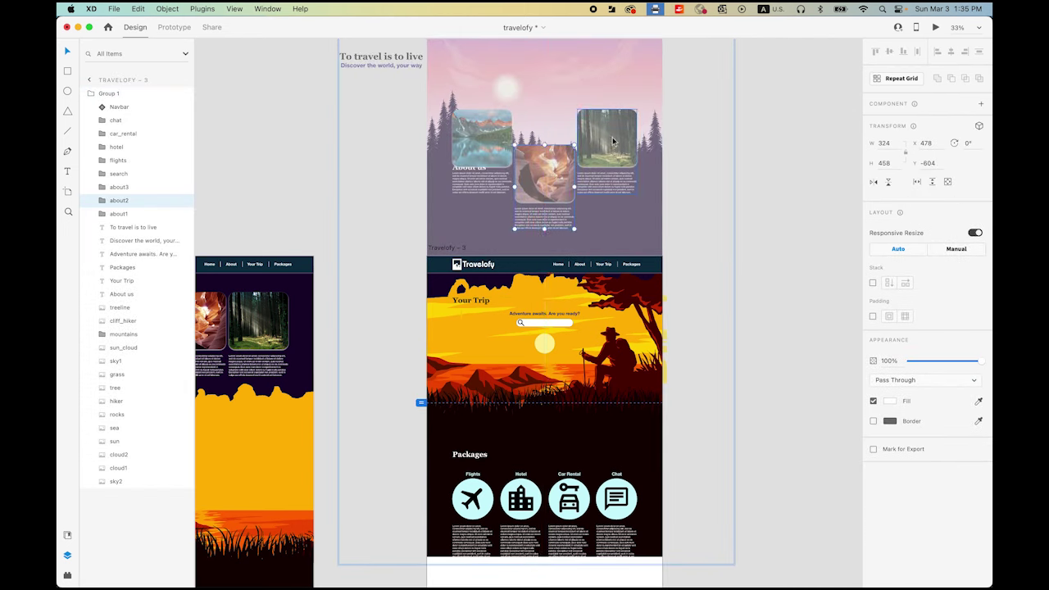
{"action": "left_click_drag", "start_coordinate": [613, 138], "coordinate": [613, 209]}
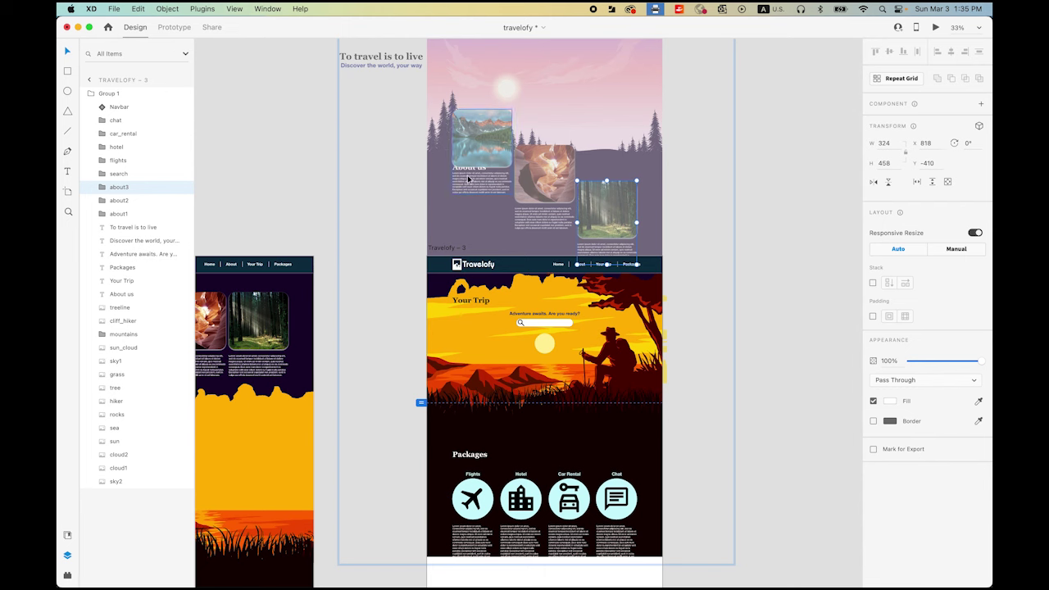
Set all three staggered About us cards on Travelofy – 3 to 0% opacity.
{"action": "left_click", "coordinate": [494, 150]}
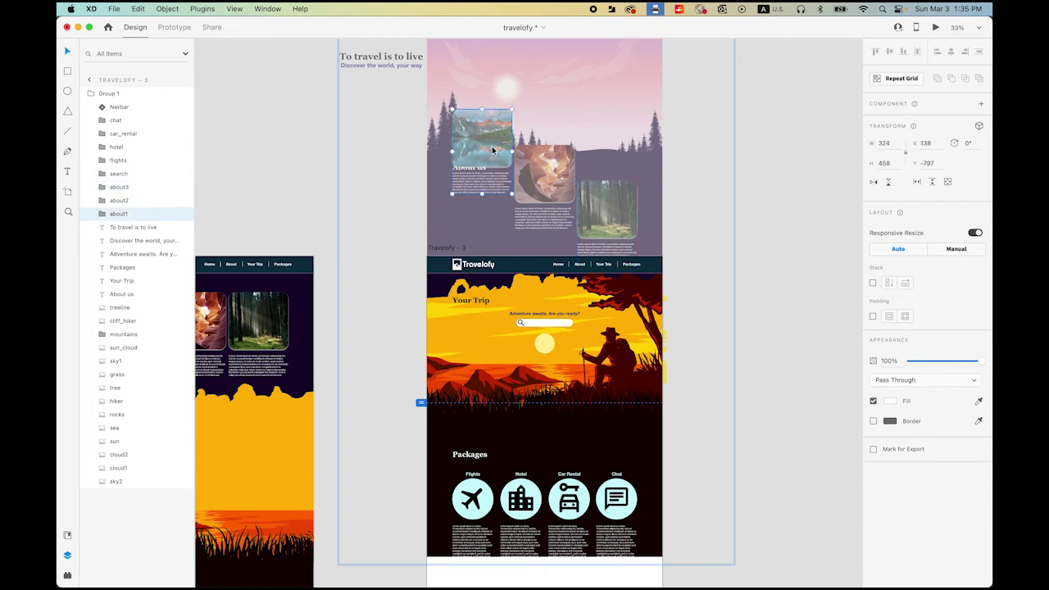
{"action": "left_click", "coordinate": [546, 171], "text": "shift"}
{"action": "left_click", "coordinate": [607, 207], "text": "shift"}
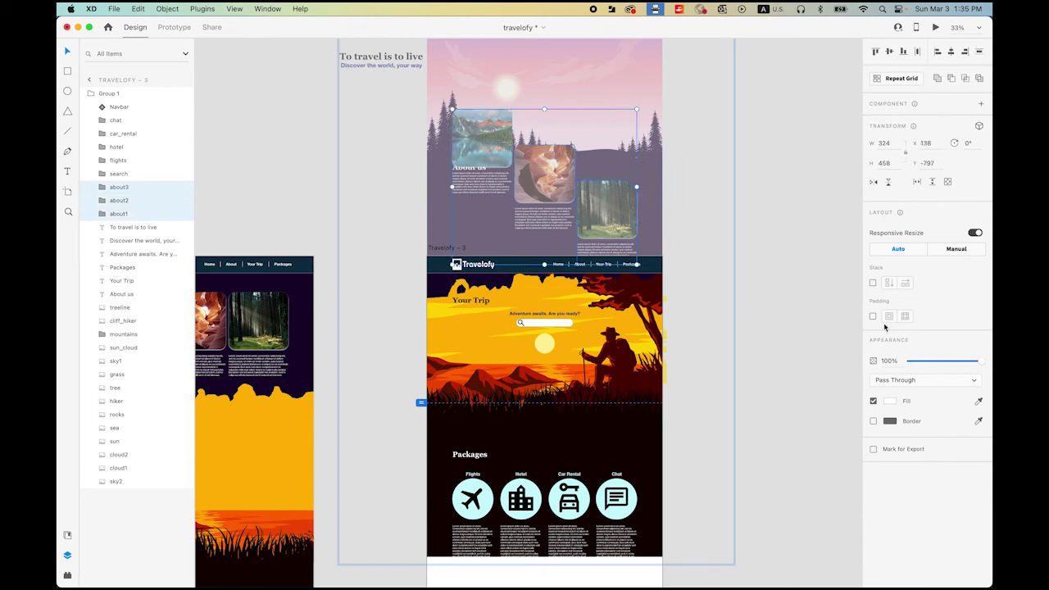
{"action": "left_click_drag", "start_coordinate": [980, 365], "coordinate": [842, 359]}
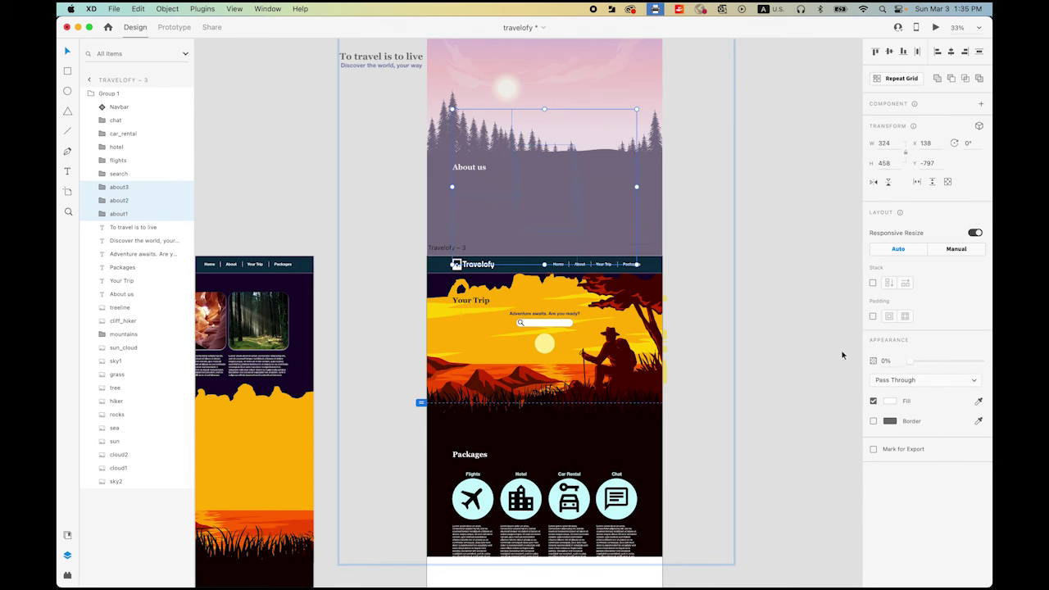
{"action": "left_click", "coordinate": [837, 352]}
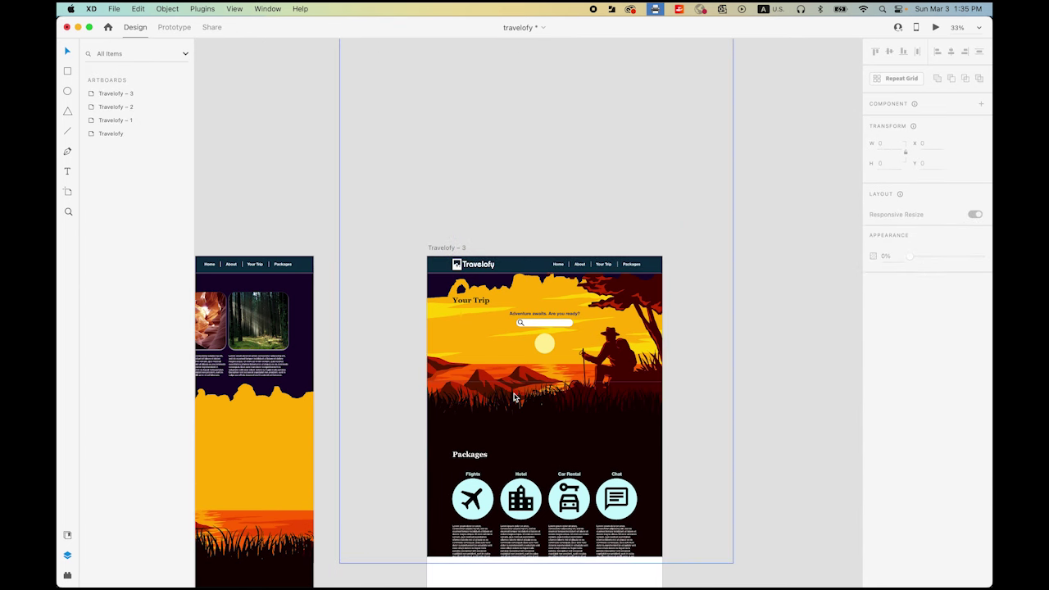
Preview the tap transition from Travelofy – 2 with the staggered card fade-out, and close the preview.
{"action": "left_click_drag", "start_coordinate": [421, 378], "coordinate": [579, 285]}
{"action": "left_click", "coordinate": [255, 156]}
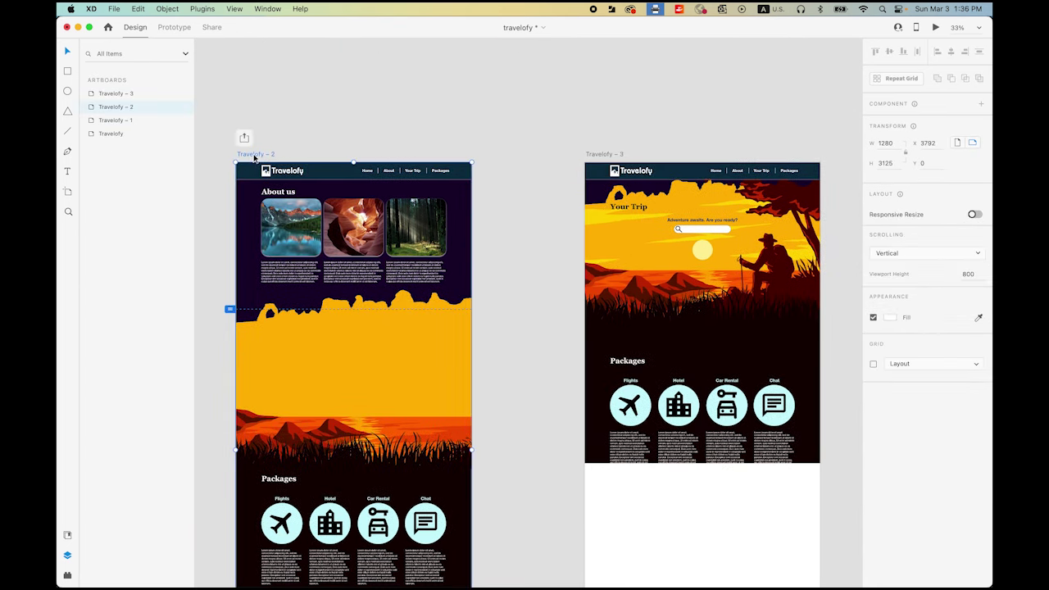
{"action": "left_click", "coordinate": [937, 28]}
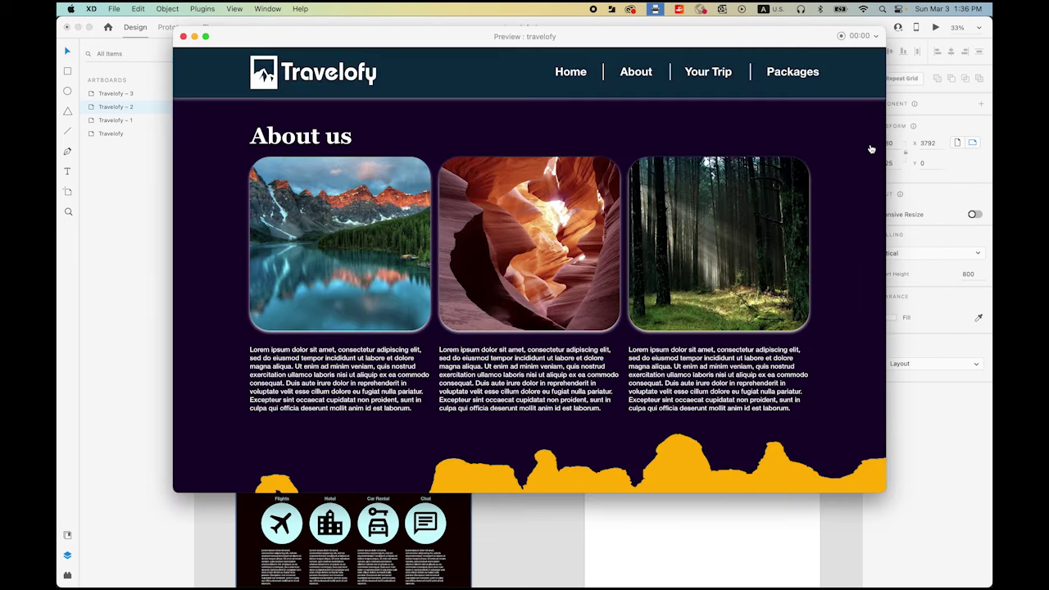
{"action": "left_click", "coordinate": [848, 242]}
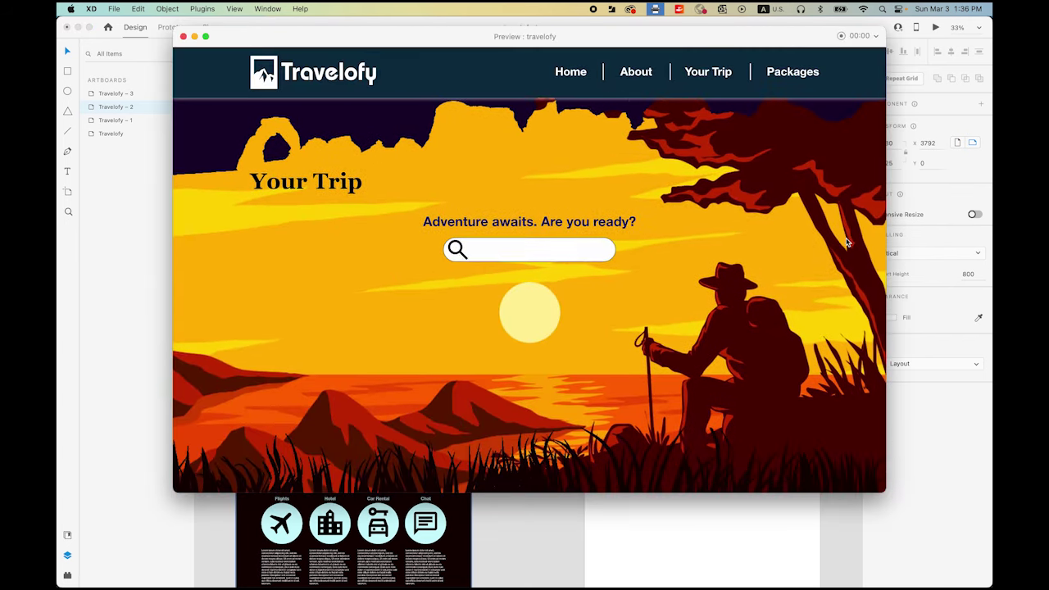
{"action": "left_click", "coordinate": [183, 36]}
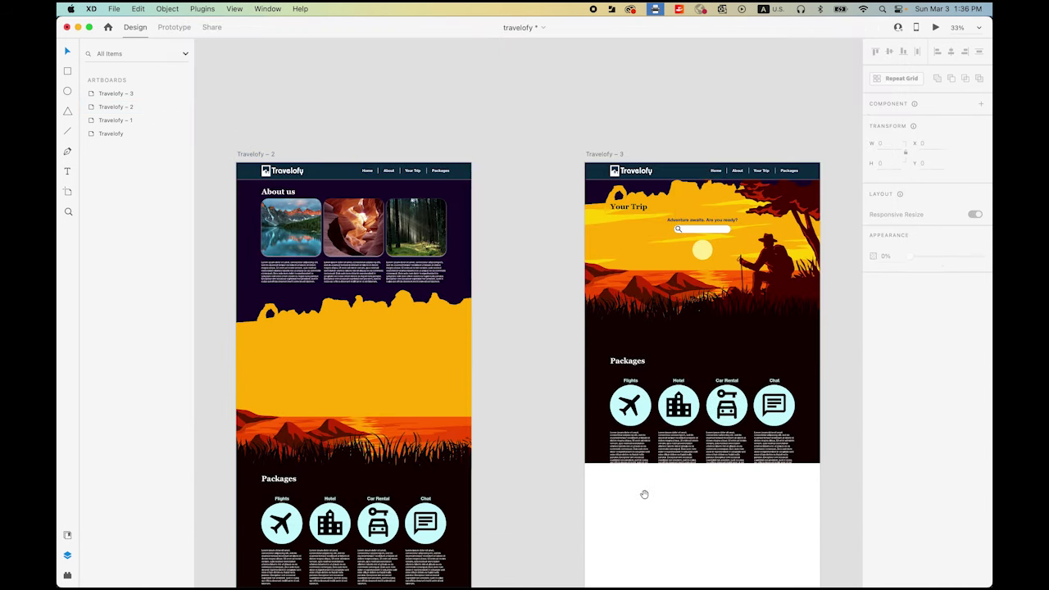
Duplicate the Travelofy – 3 artboard beside the original at X 7584, Y 0.
{"action": "scroll", "coordinate": [644, 495], "scroll_direction": "down", "scroll_amount": 5}
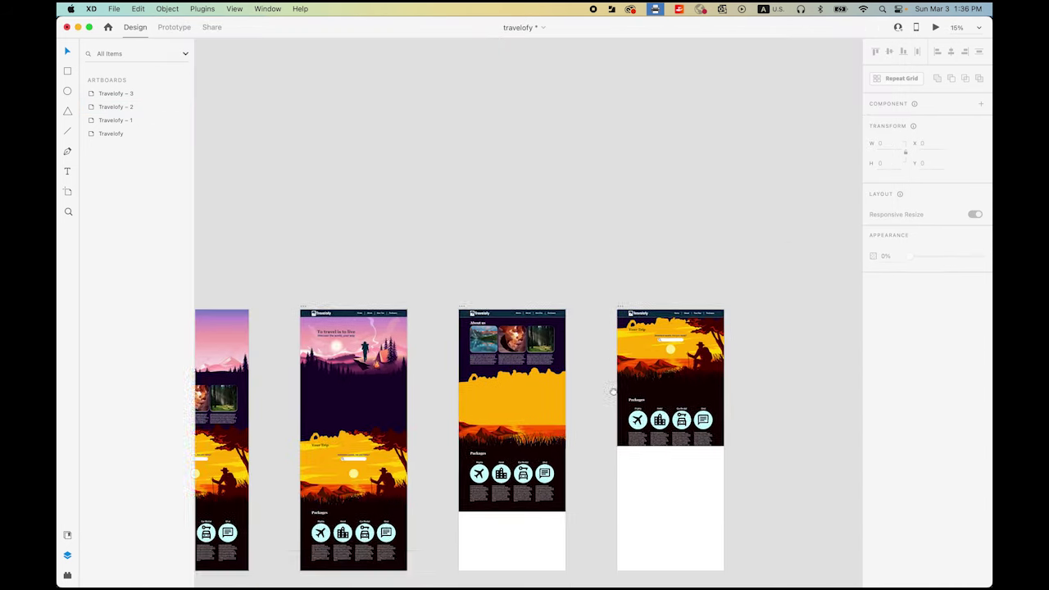
{"action": "scroll", "coordinate": [613, 392], "scroll_direction": "down", "scroll_amount": 5}
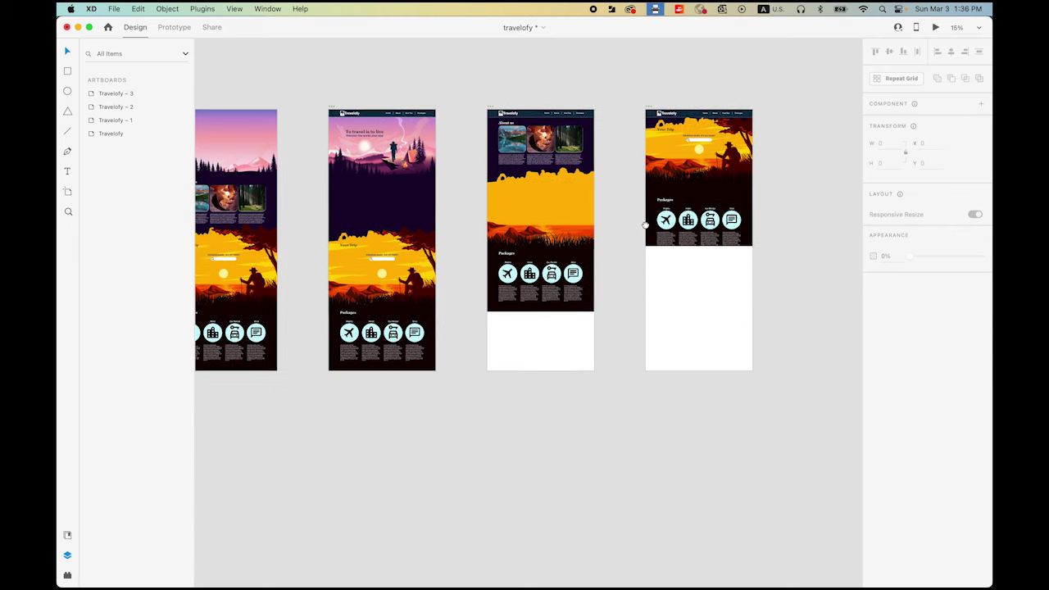
{"action": "left_click", "coordinate": [647, 107]}
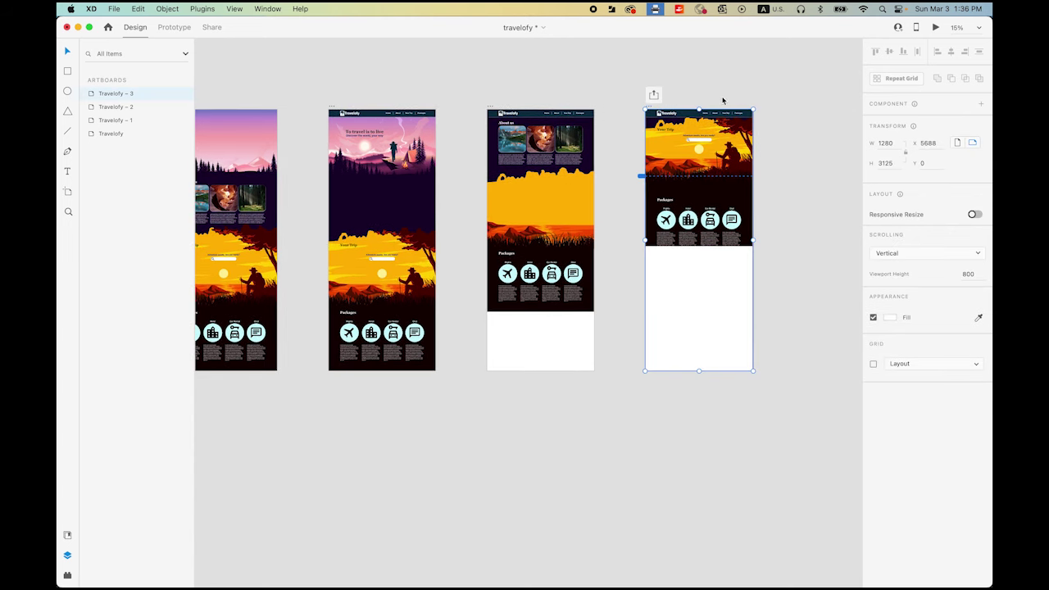
{"action": "scroll", "coordinate": [768, 176], "scroll_direction": "right", "scroll_amount": 3}
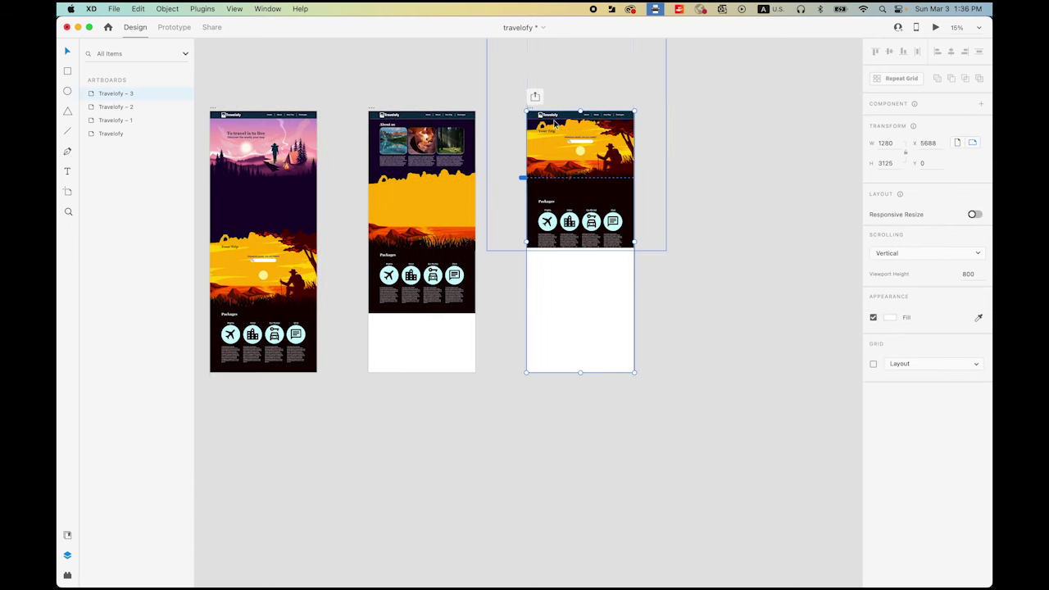
{"action": "key", "text": "alt"}
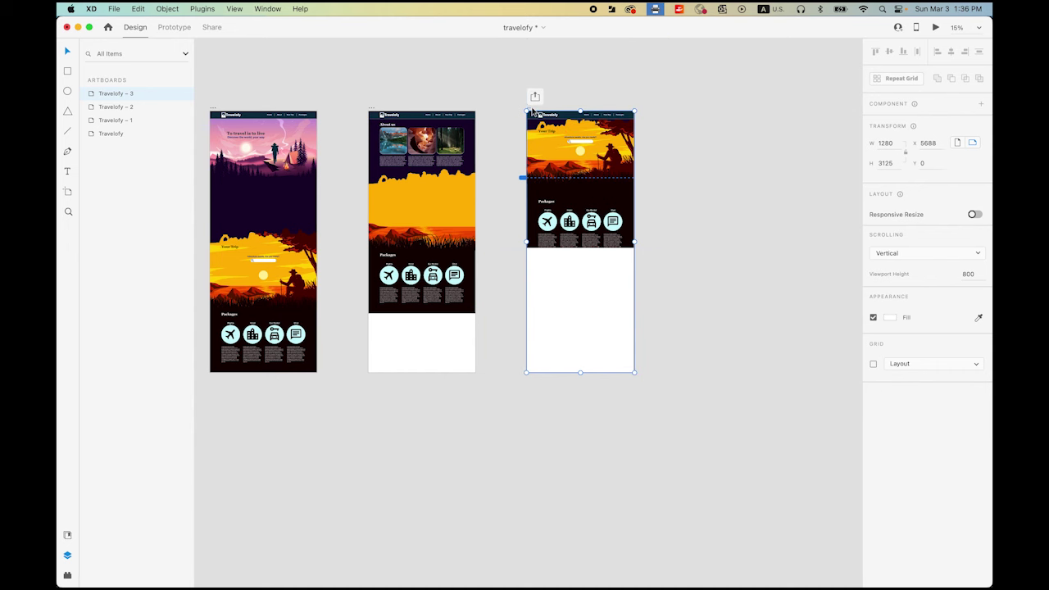
{"action": "left_click_drag", "start_coordinate": [532, 111], "coordinate": [692, 128]}
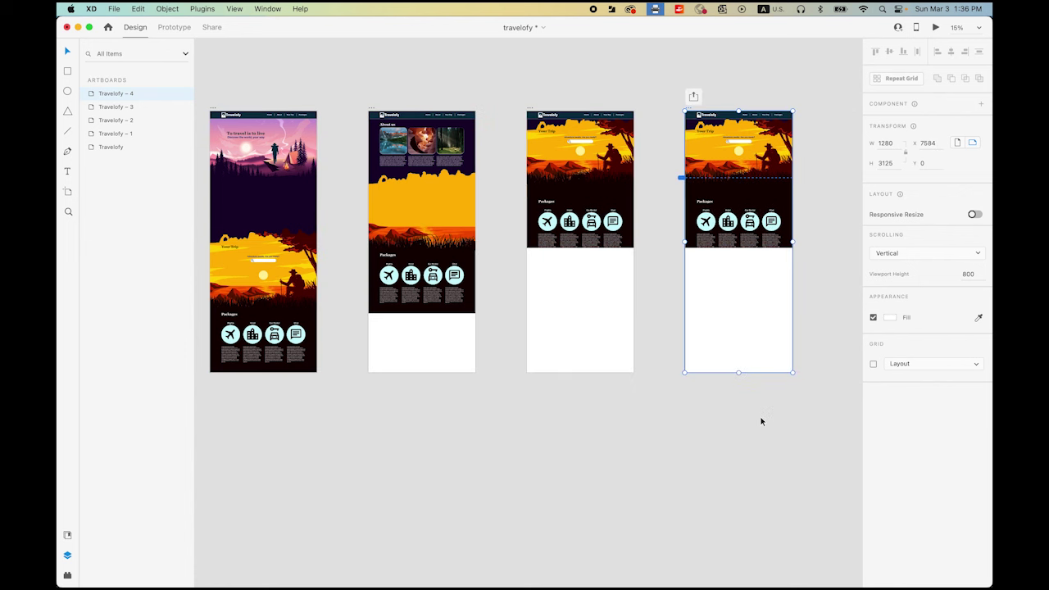
{"action": "left_click", "coordinate": [761, 422]}
Move the whole content group on Travelofy – 4 up to Y -2335 so the Packages section fills the artboard's top.
{"action": "left_click_drag", "start_coordinate": [760, 293], "coordinate": [689, 304]}
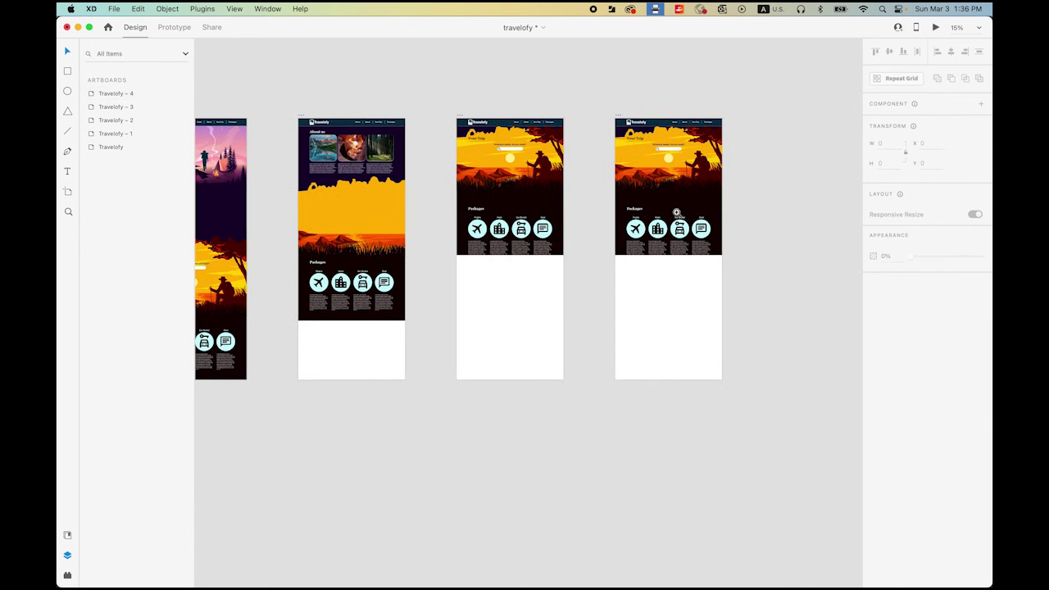
{"action": "scroll", "coordinate": [677, 212], "scroll_direction": "up", "scroll_amount": 5}
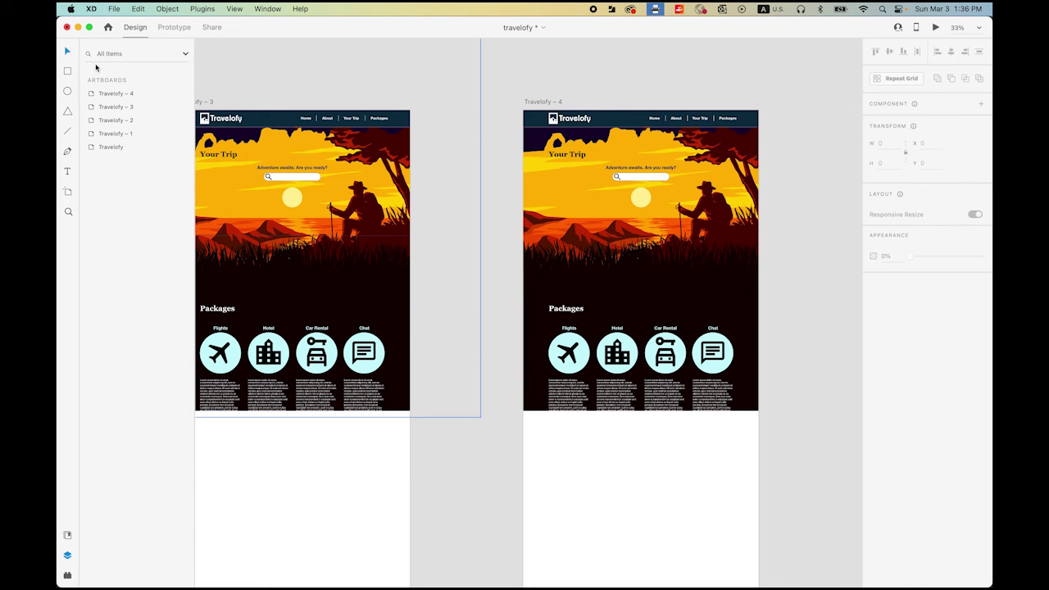
{"action": "left_click", "coordinate": [669, 289]}
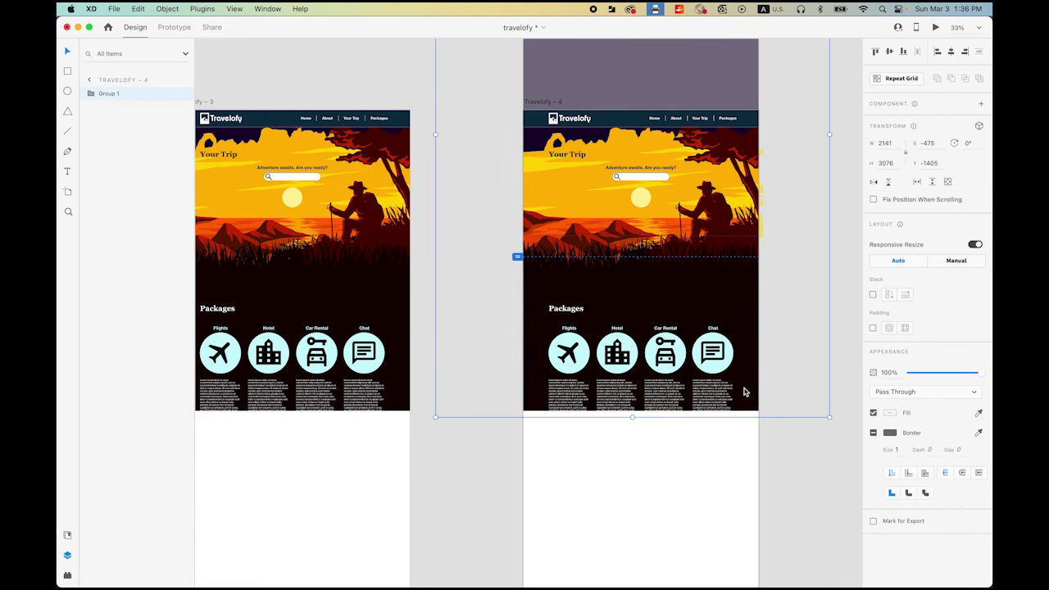
{"action": "left_click_drag", "start_coordinate": [746, 393], "coordinate": [746, 230]}
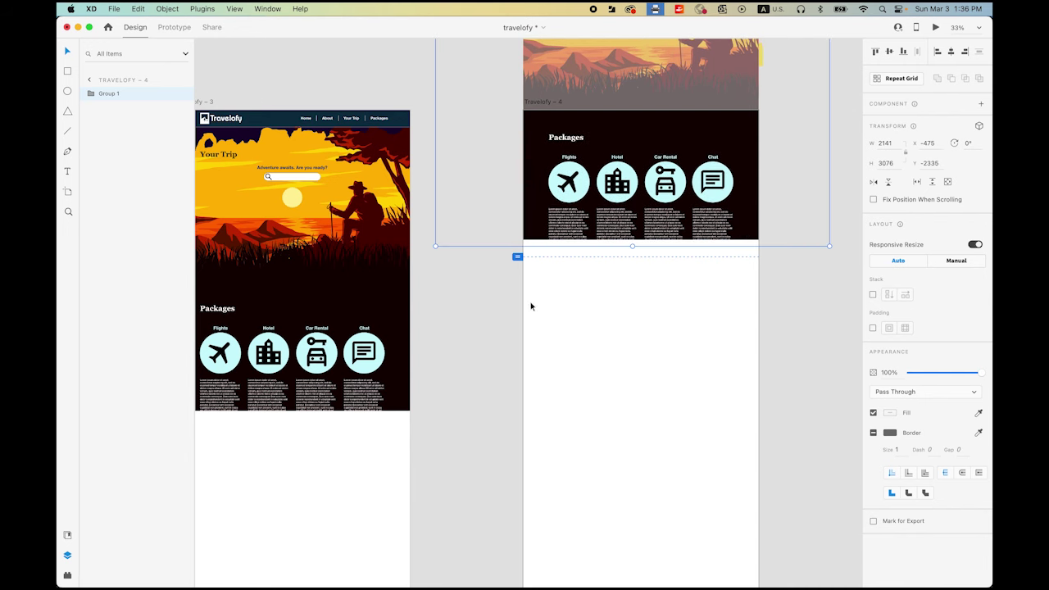
Enlarge the grass image on Travelofy – 4 proportionally to about 1418 × 1057, centred horizontally, down to the viewport's lower edge.
{"action": "double_click", "coordinate": [533, 216]}
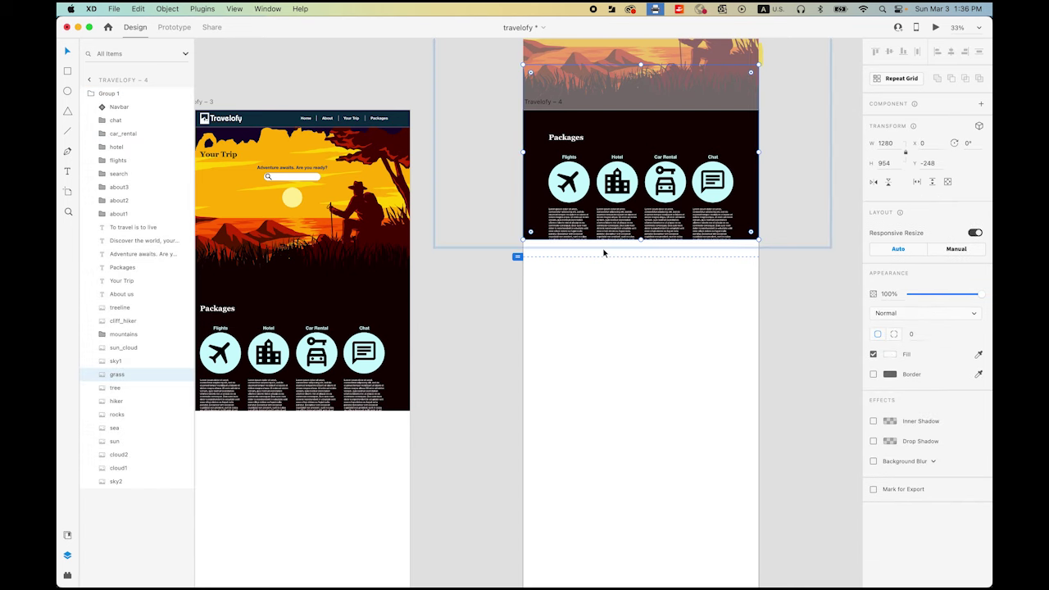
{"action": "left_click_drag", "start_coordinate": [640, 239], "coordinate": [641, 259]}
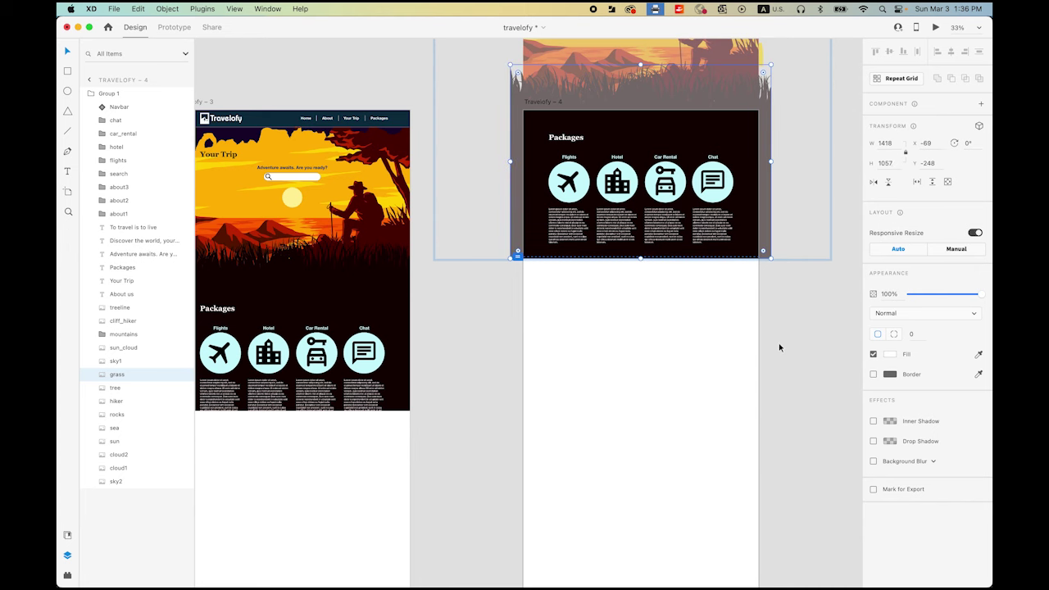
{"action": "left_click", "coordinate": [779, 347]}
Move the Navbar inside Travelofy – 4's content group to X 0, Y 0, above the Packages section.
{"action": "scroll", "coordinate": [728, 311], "scroll_direction": "up", "scroll_amount": 5}
{"action": "scroll", "coordinate": [729, 311], "scroll_direction": "right", "scroll_amount": 3}
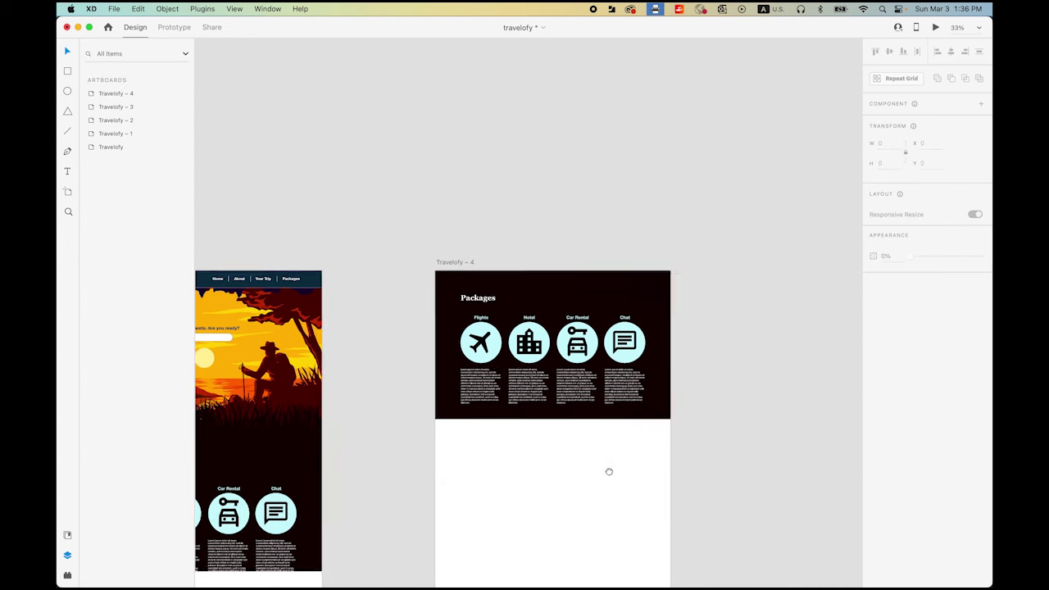
{"action": "left_click", "coordinate": [633, 313]}
{"action": "double_click", "coordinate": [537, 110]}
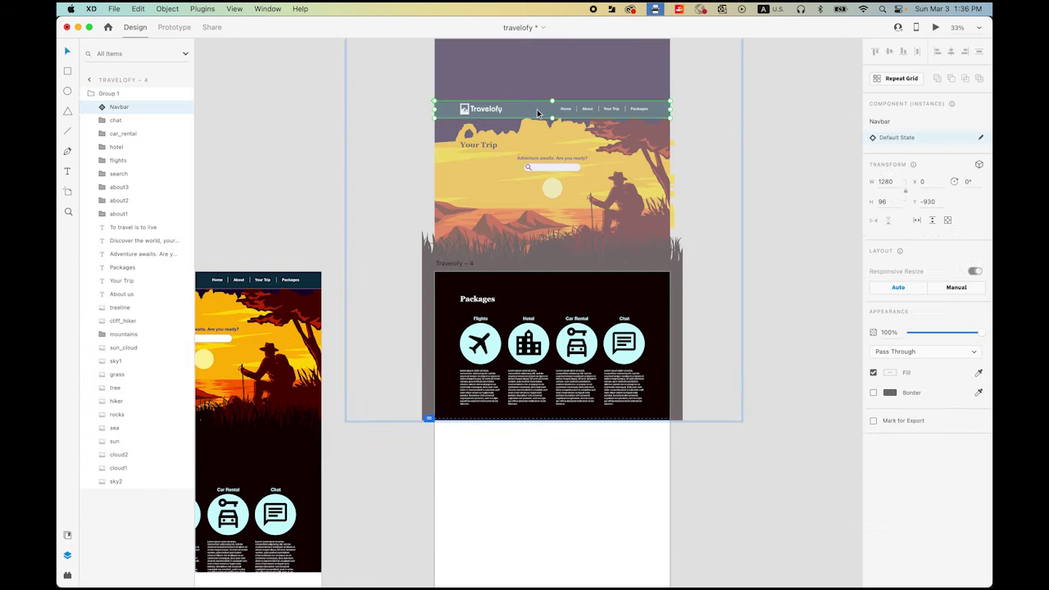
{"action": "left_click_drag", "start_coordinate": [536, 108], "coordinate": [520, 284]}
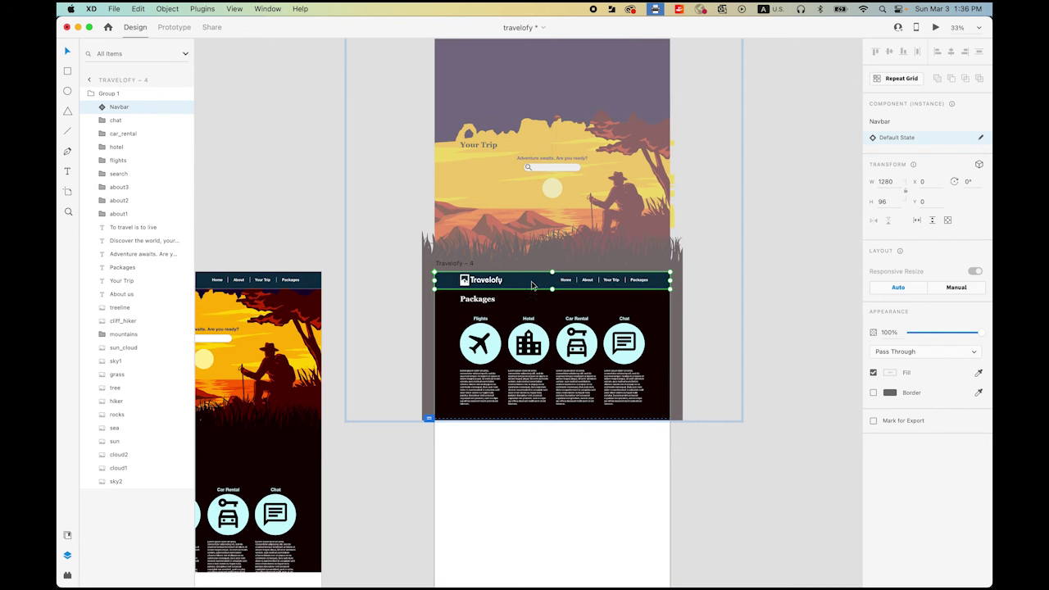
{"action": "scroll", "coordinate": [520, 285], "scroll_direction": "up", "scroll_amount": 4}
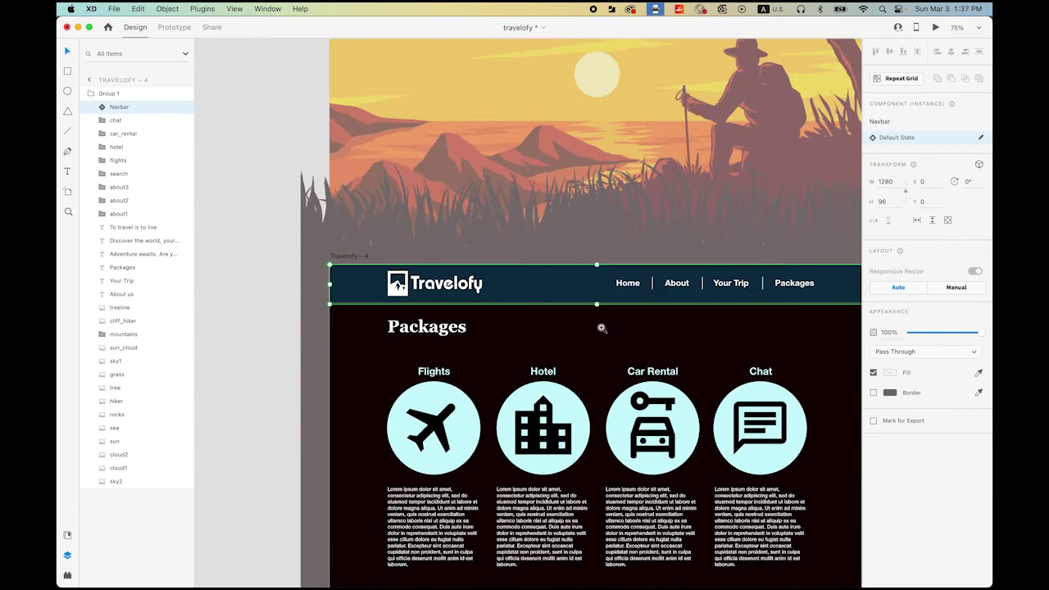
{"action": "scroll", "coordinate": [723, 366], "scroll_direction": "down", "scroll_amount": 2}
{"action": "scroll", "coordinate": [723, 365], "scroll_direction": "down", "scroll_amount": 2}
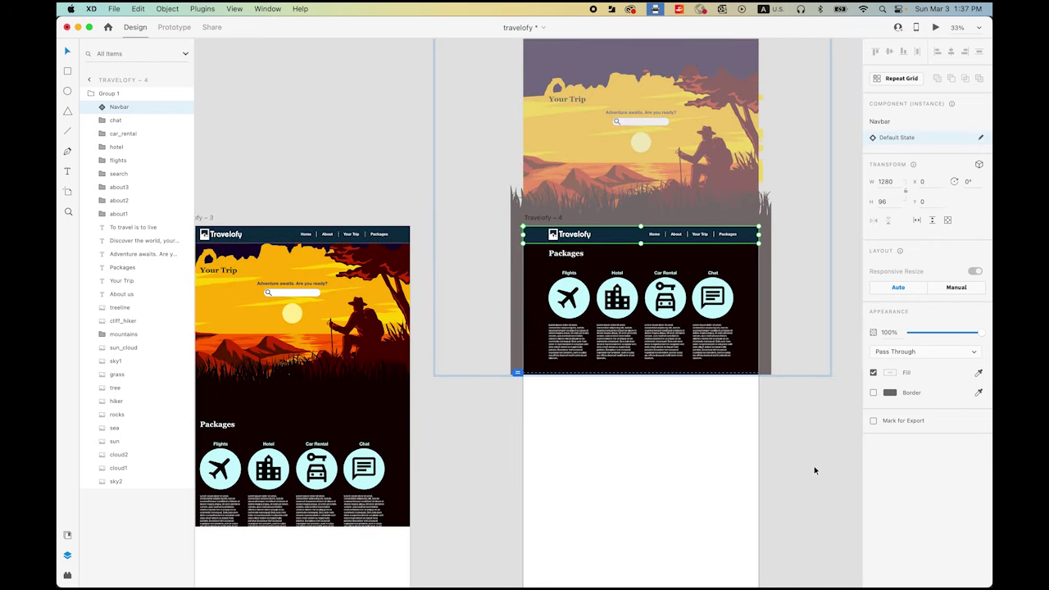
Move the flights, hotel, car_rental and chat cards on Travelofy – 3 together straight down to Y 1495.
{"action": "scroll", "coordinate": [798, 452], "scroll_direction": "down", "scroll_amount": 3}
{"action": "scroll", "coordinate": [763, 360], "scroll_direction": "left", "scroll_amount": 3}
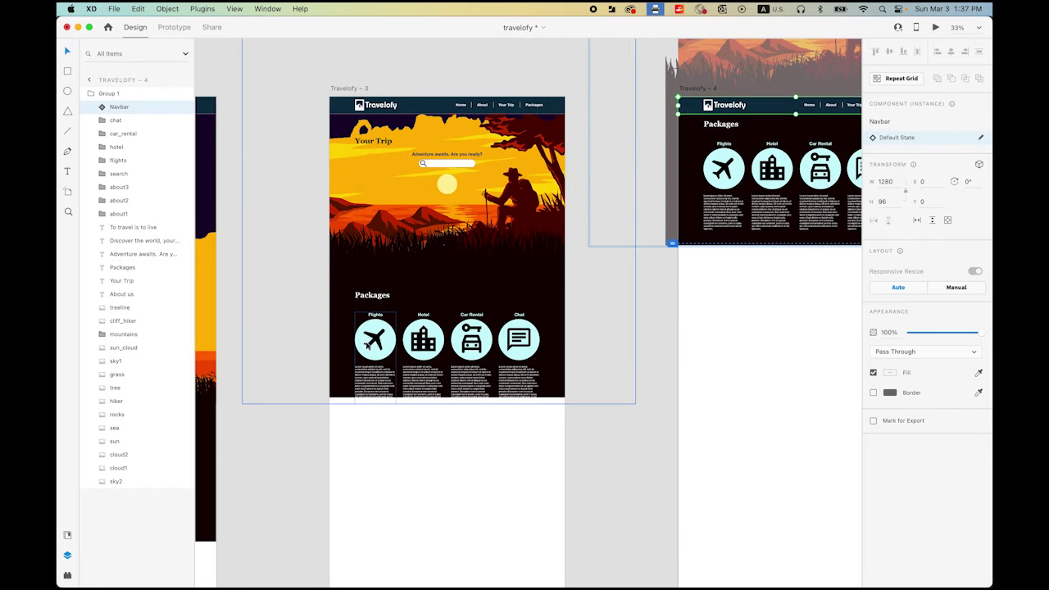
{"action": "left_click", "coordinate": [373, 333]}
{"action": "double_click", "coordinate": [372, 333]}
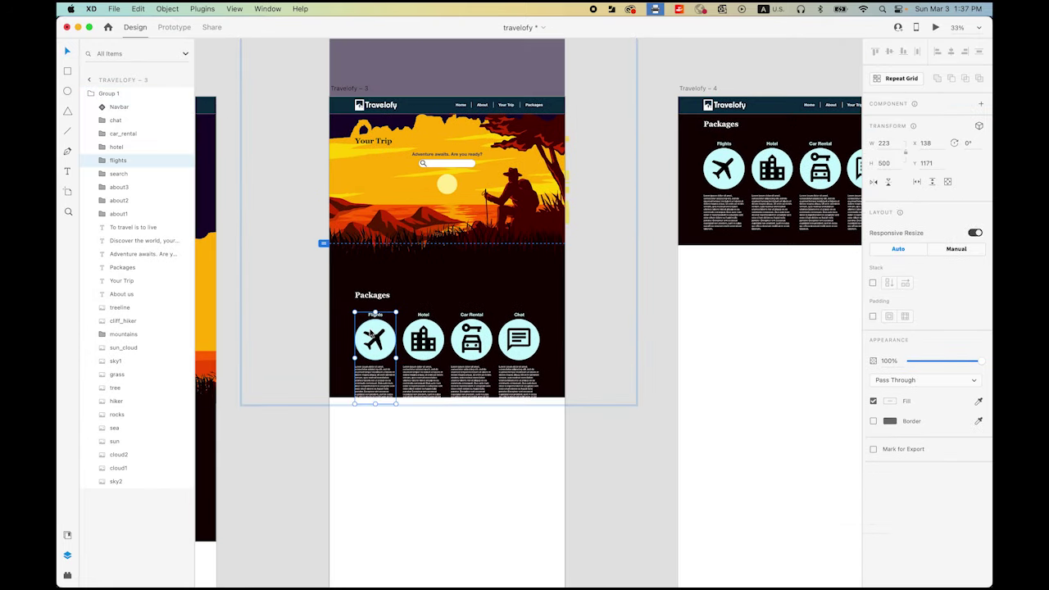
{"action": "left_click", "coordinate": [430, 336], "text": "shift"}
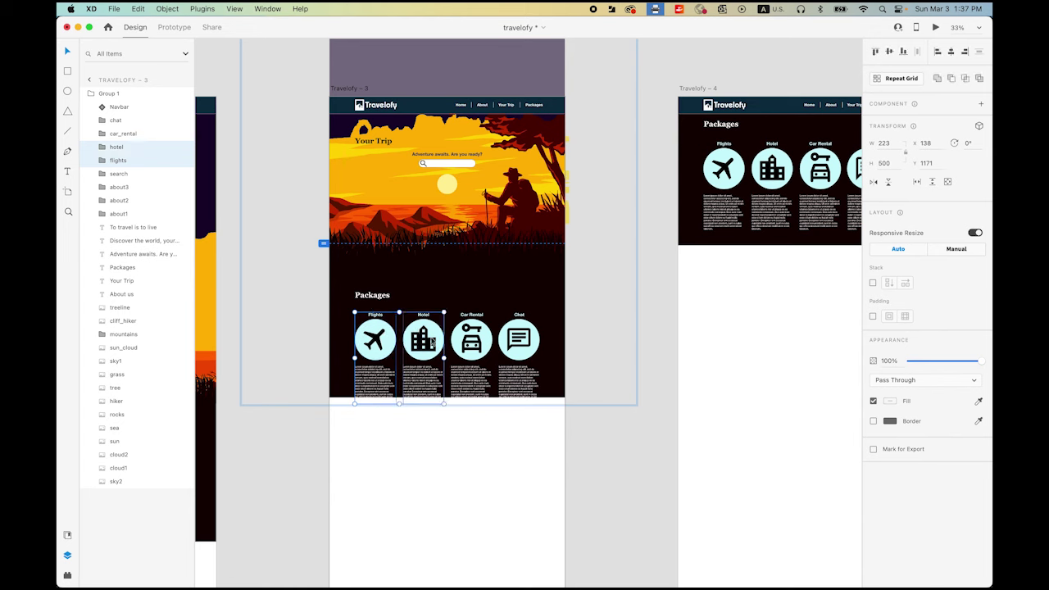
{"action": "left_click", "coordinate": [485, 341], "text": "shift"}
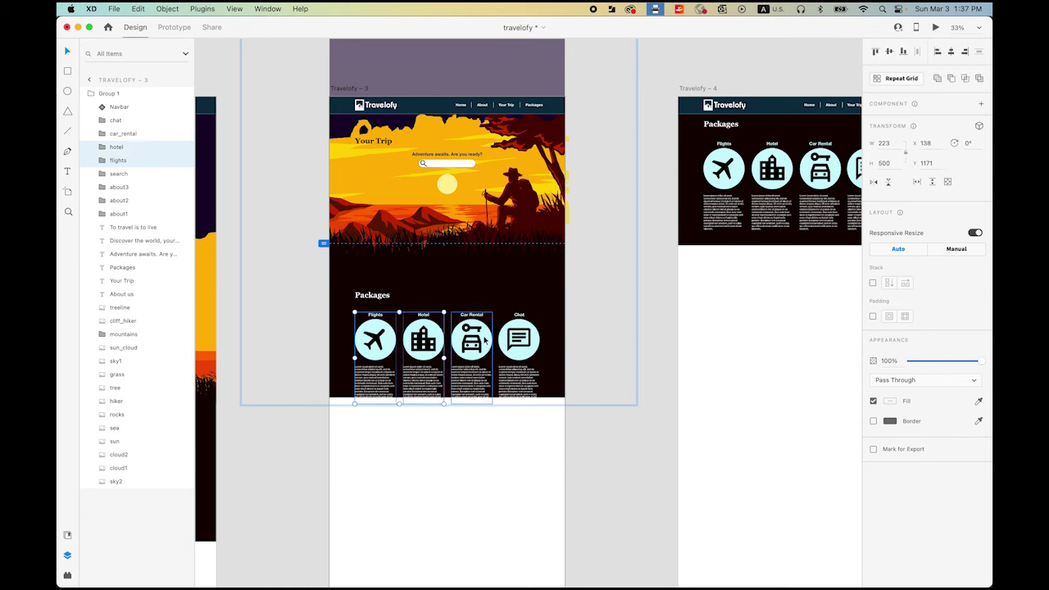
{"action": "left_click", "coordinate": [537, 344], "text": "shift"}
{"action": "left_click_drag", "start_coordinate": [537, 345], "coordinate": [541, 407]}
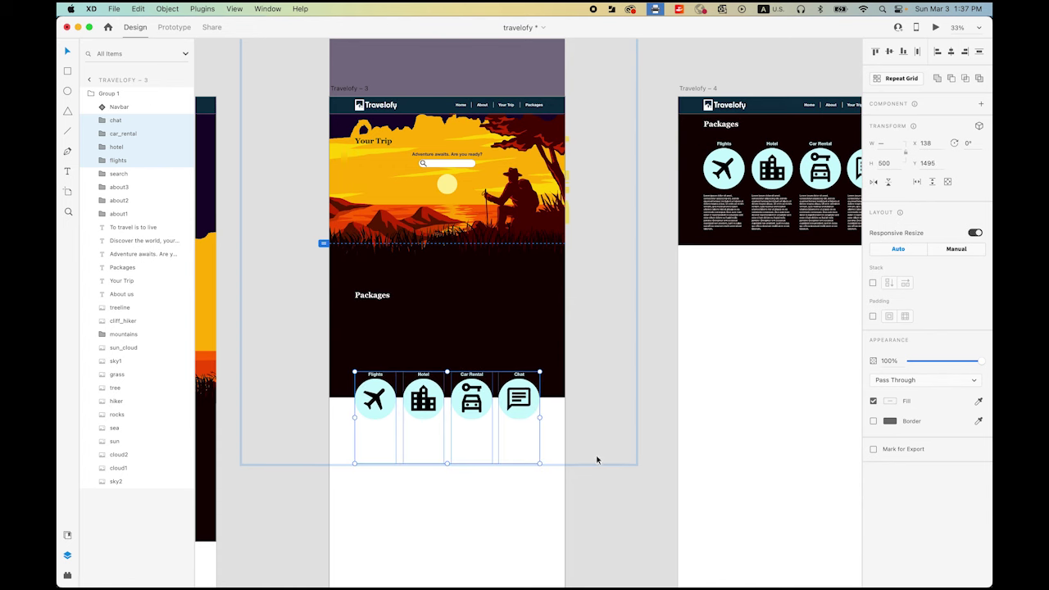
{"action": "left_click", "coordinate": [685, 441]}
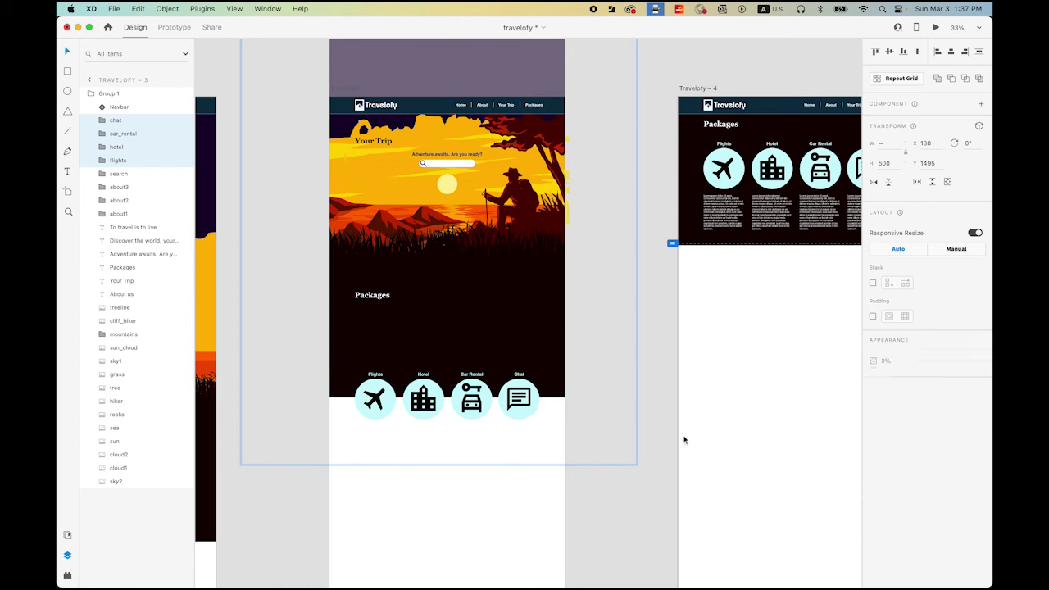
Stagger the cards on Travelofy – 3 diagonally downward, with hotel at Y 1700, car_rental lower, and chat at Y 2200.
{"action": "left_click", "coordinate": [430, 393]}
{"action": "left_click_drag", "start_coordinate": [430, 392], "coordinate": [430, 430]}
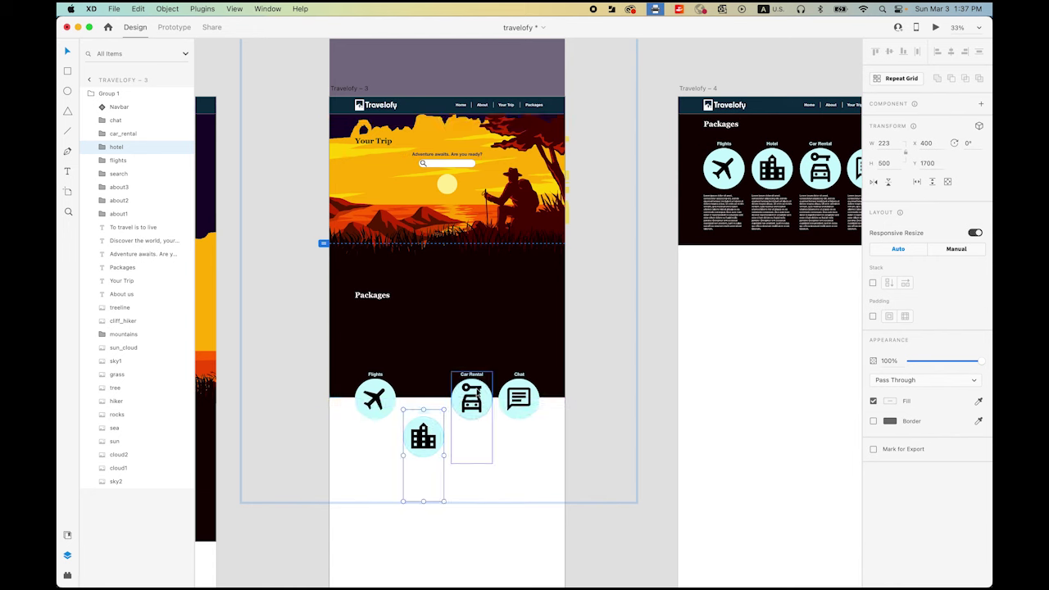
{"action": "left_click_drag", "start_coordinate": [482, 392], "coordinate": [483, 490]}
{"action": "left_click_drag", "start_coordinate": [535, 394], "coordinate": [533, 524]}
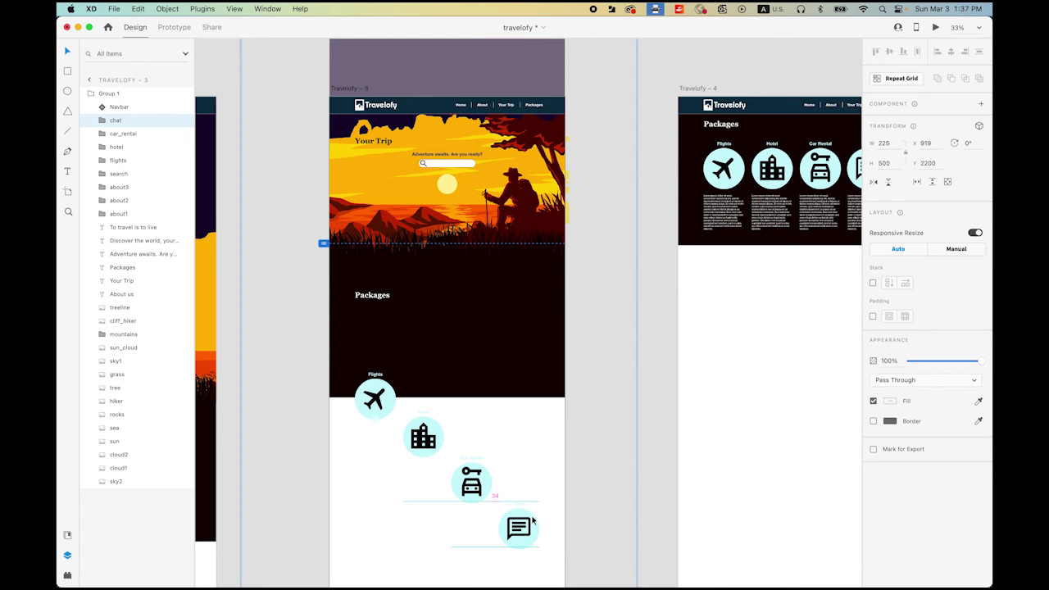
Move the Packages heading on Travelofy – 3 horizontally off the artboard's left side to X -220, Y 1055.
{"action": "left_click", "coordinate": [379, 298]}
{"action": "left_click_drag", "start_coordinate": [387, 298], "coordinate": [321, 295]}
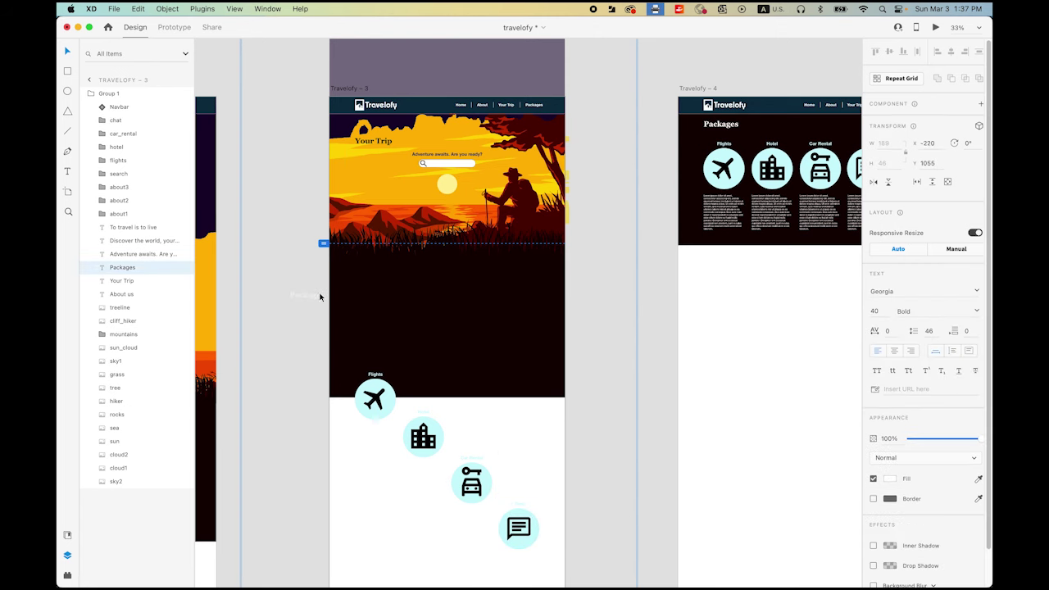
{"action": "left_click", "coordinate": [598, 280], "text": "alt"}
{"action": "left_click", "coordinate": [546, 276], "text": "alt"}
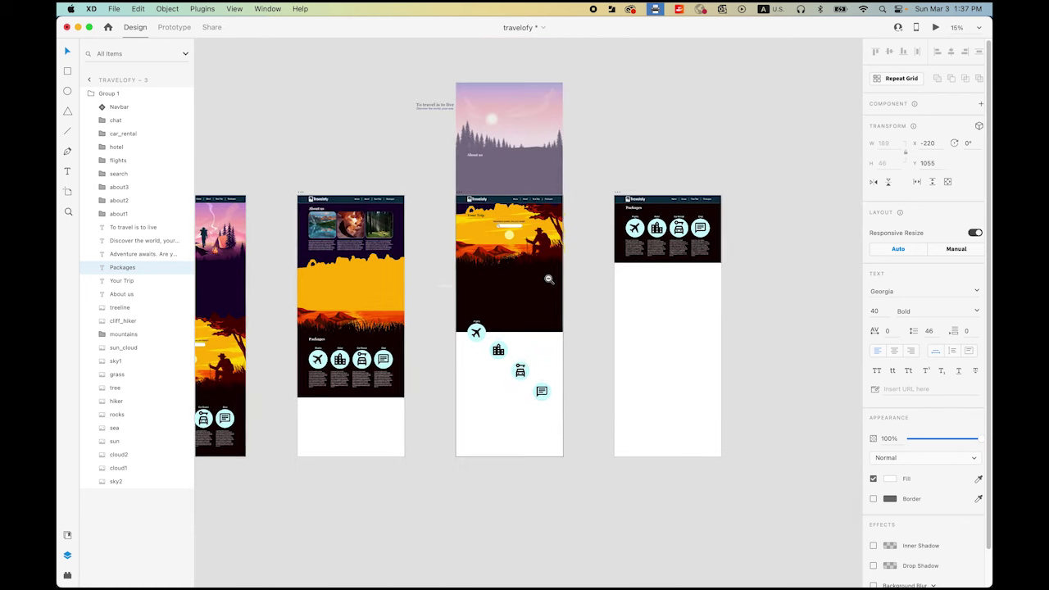
{"action": "left_click", "coordinate": [791, 217]}
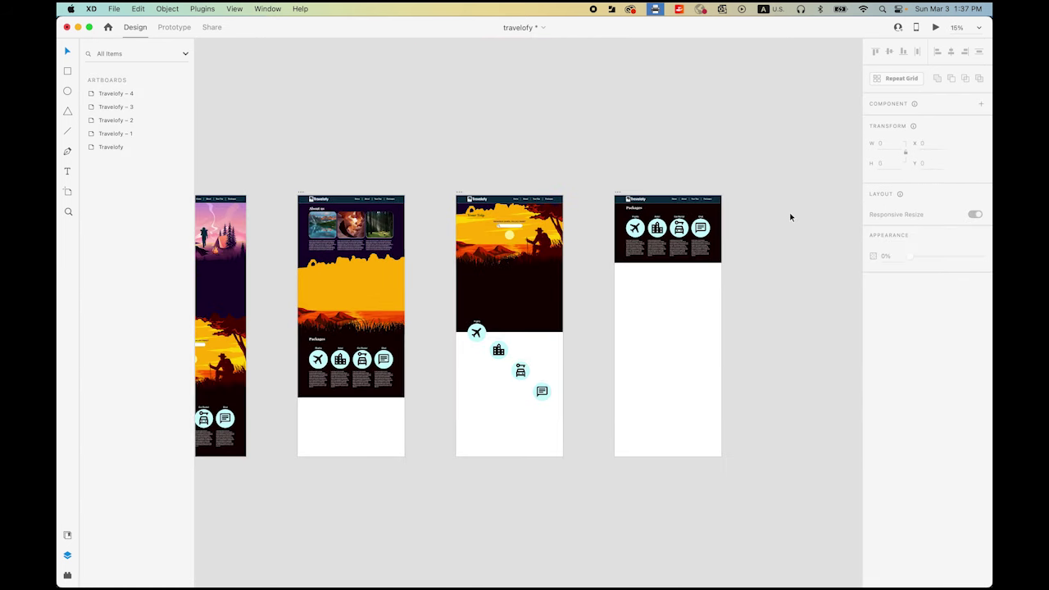
Link Travelofy – 3 to Travelofy – 4 with a Tap-triggered Auto-Animate, Ease In-Out, 3 s.
{"action": "left_click", "coordinate": [175, 27]}
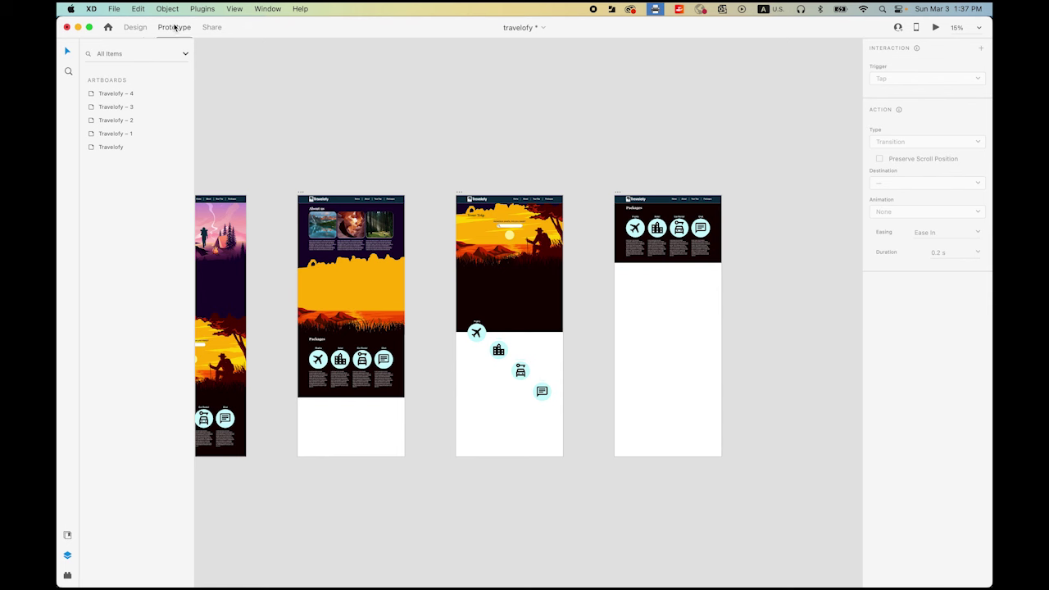
{"action": "left_click", "coordinate": [459, 195]}
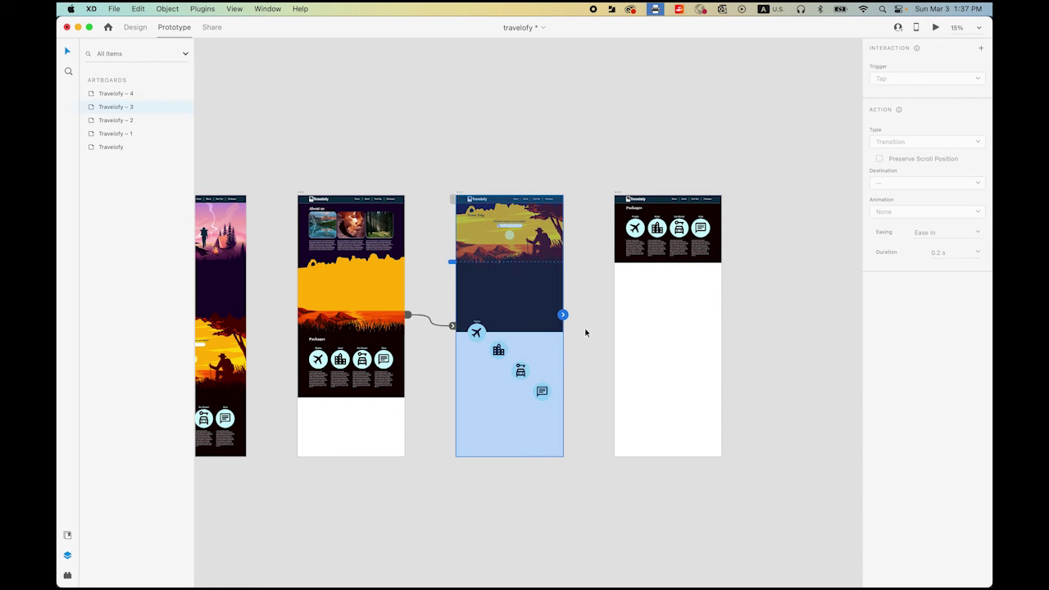
{"action": "left_click_drag", "start_coordinate": [562, 315], "coordinate": [660, 252]}
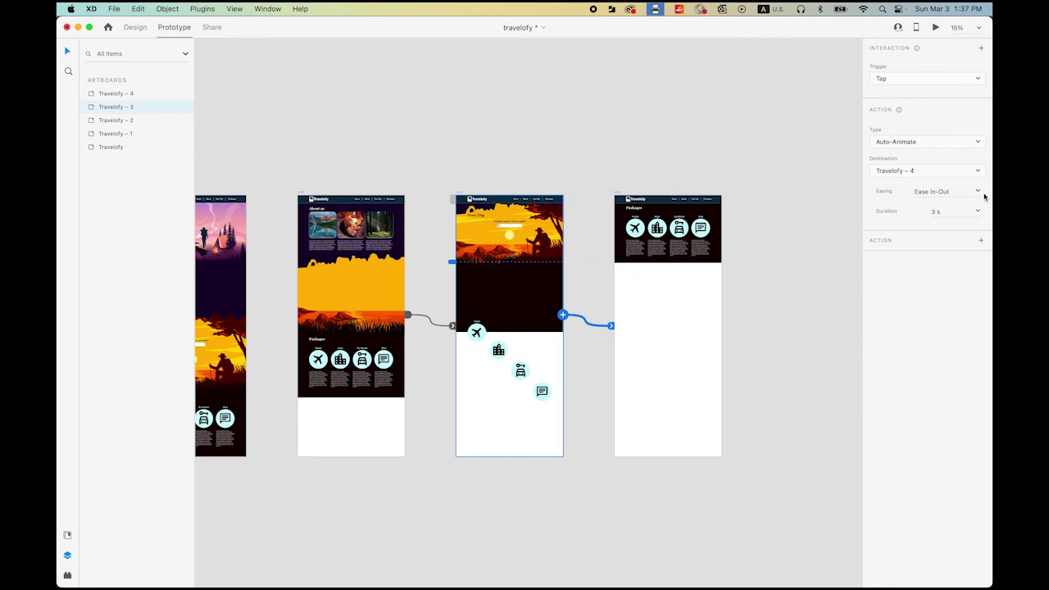
Preview the tap transition from Travelofy – 3 to the Packages section, and close the preview.
{"action": "left_click", "coordinate": [936, 28]}
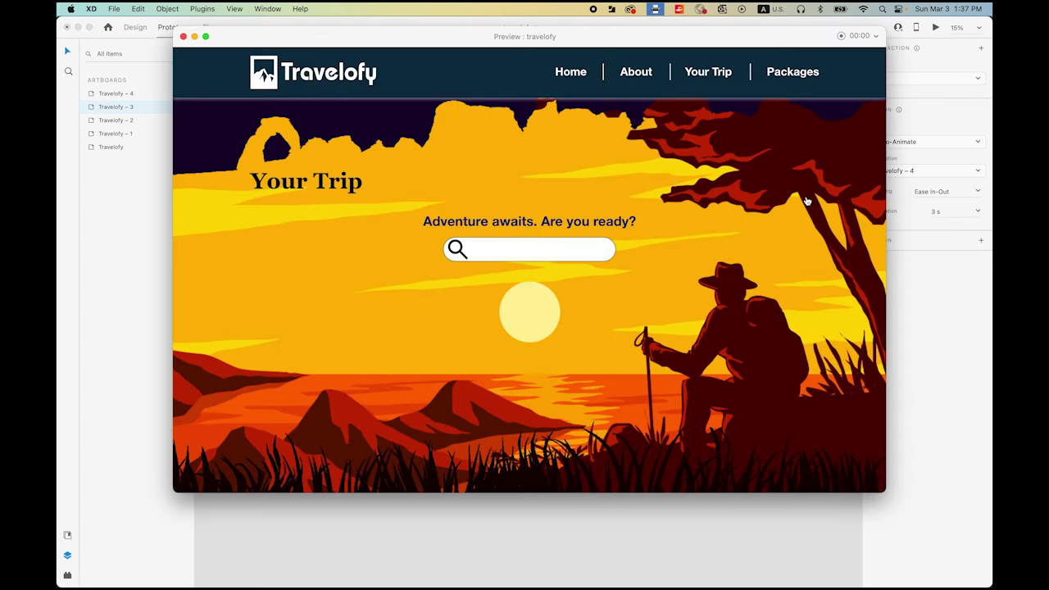
{"action": "left_click", "coordinate": [817, 280]}
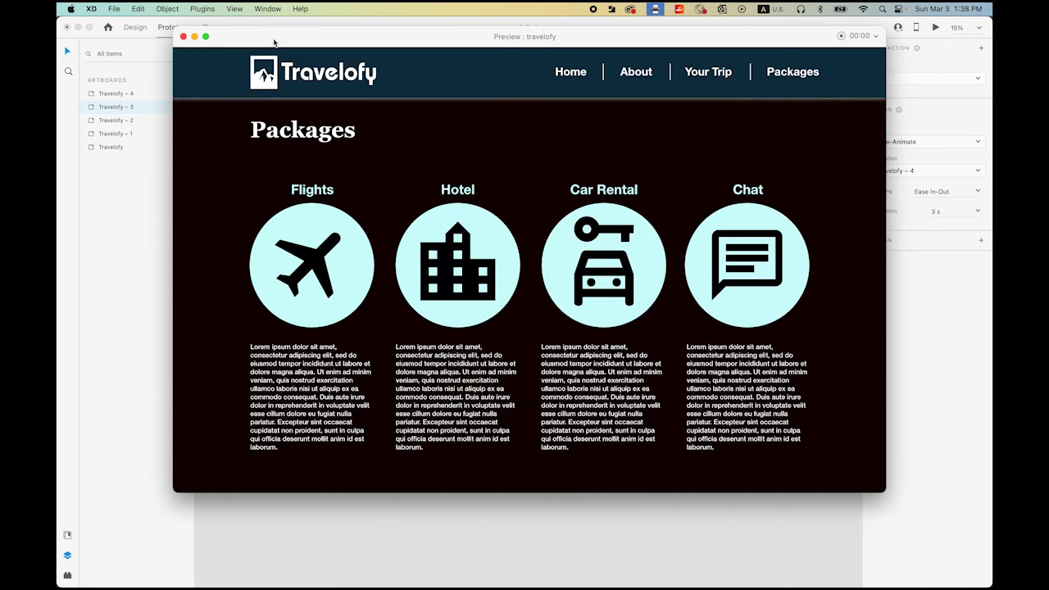
{"action": "left_click", "coordinate": [183, 36]}
{"action": "left_click", "coordinate": [754, 260]}
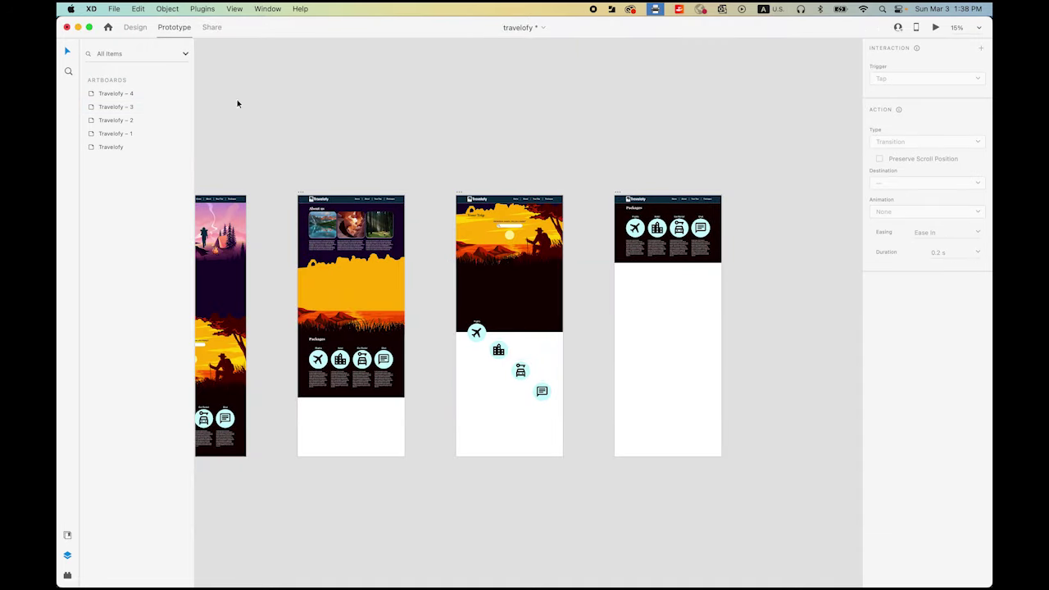
Shift the tree and hiker images on Travelofy – 4 together past the artboard's right side to X 1066 and set their opacity to 0%.
{"action": "left_click", "coordinate": [136, 27]}
{"action": "left_click_drag", "start_coordinate": [574, 40], "coordinate": [755, 264]}
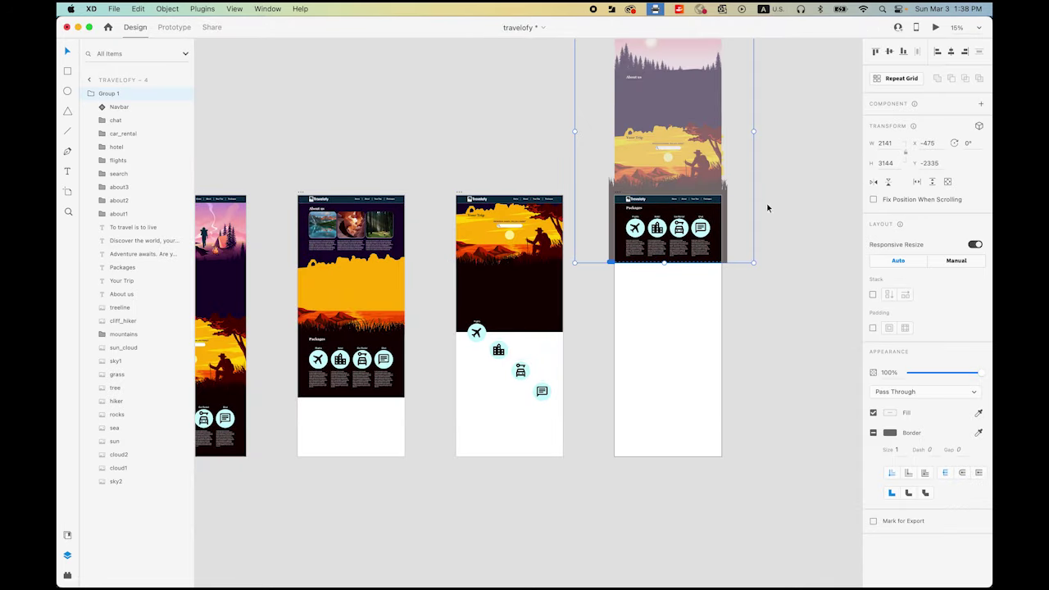
{"action": "scroll", "coordinate": [722, 154], "scroll_direction": "up", "scroll_amount": 5}
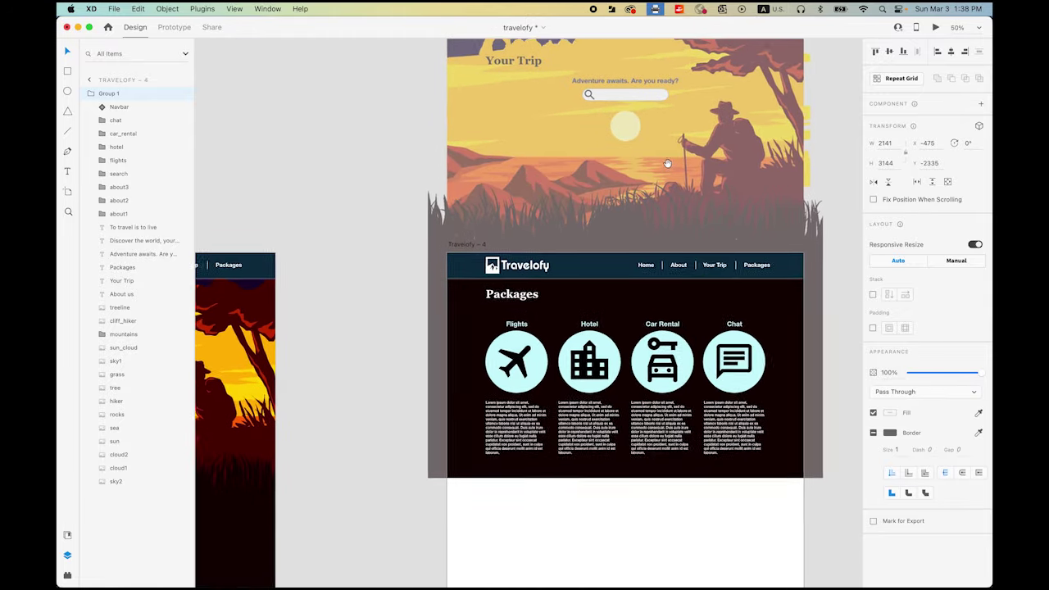
{"action": "left_click_drag", "start_coordinate": [668, 164], "coordinate": [595, 256]}
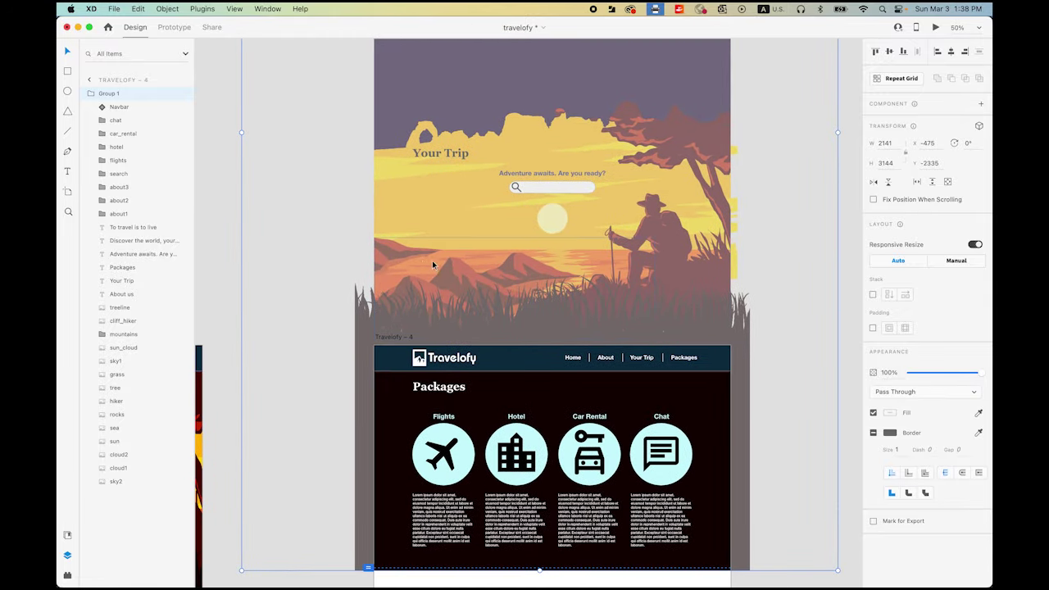
{"action": "left_click", "coordinate": [125, 323]}
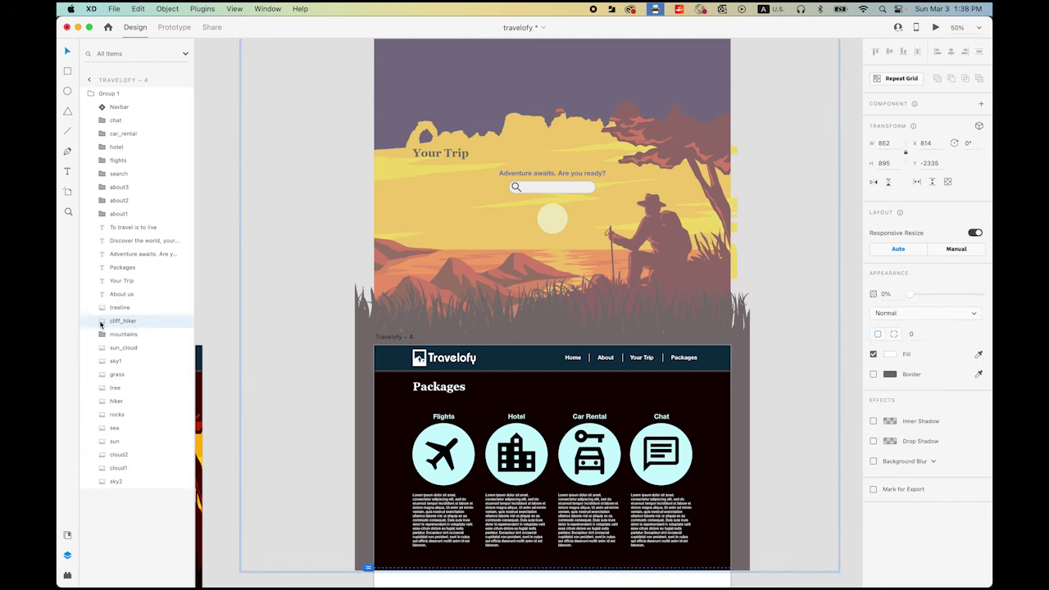
{"action": "left_click", "coordinate": [665, 265]}
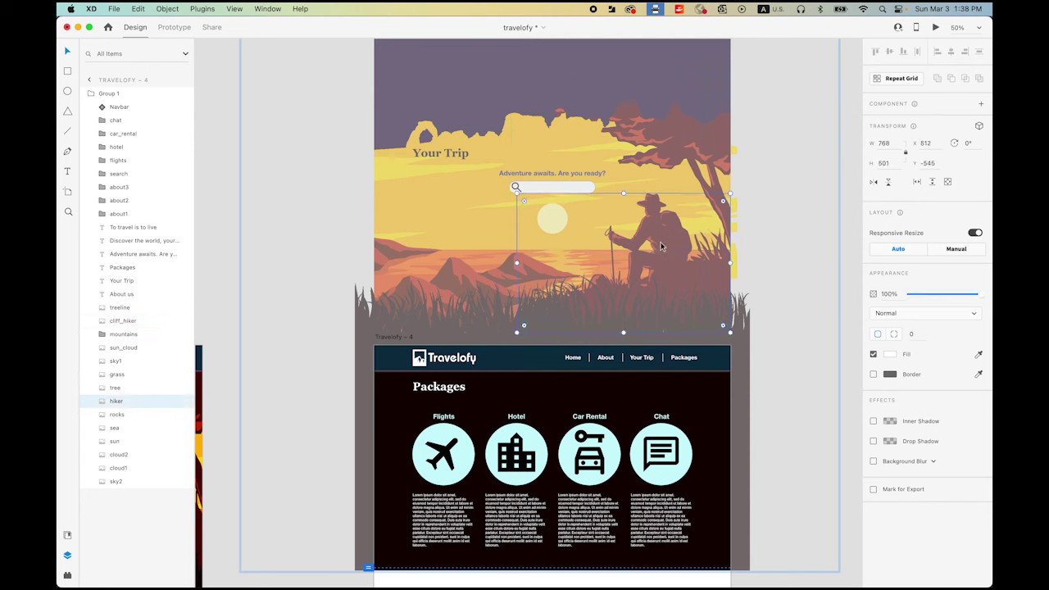
{"action": "left_click", "coordinate": [116, 388], "text": "shift"}
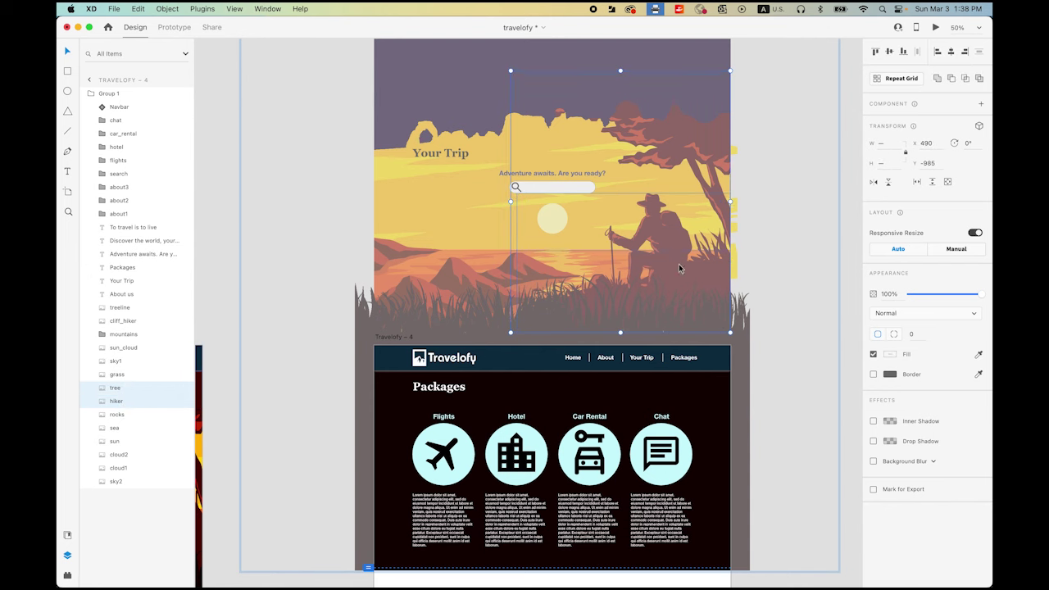
{"action": "left_click_drag", "start_coordinate": [680, 268], "coordinate": [840, 286]}
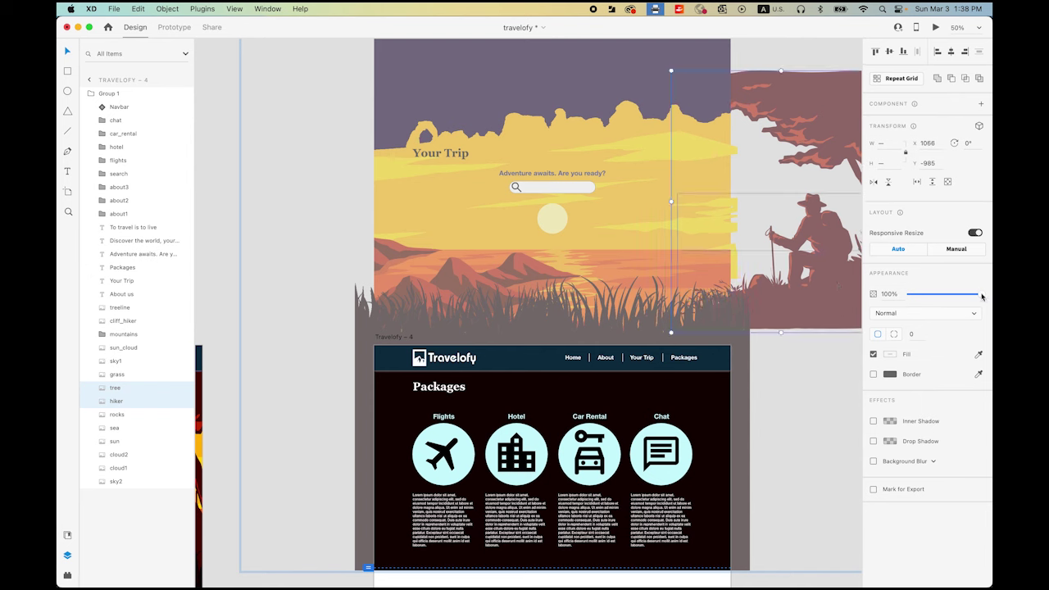
{"action": "left_click_drag", "start_coordinate": [982, 297], "coordinate": [840, 296]}
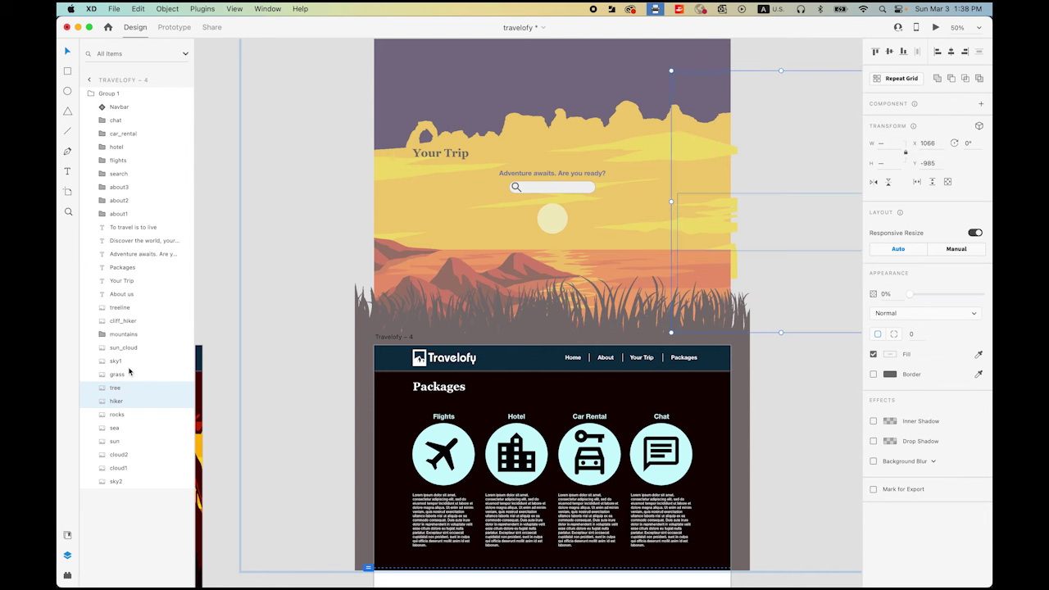
Move the cloud2 image on Travelofy – 4 left to X -400, Y -680, and set its opacity to 0%.
{"action": "left_click", "coordinate": [119, 456]}
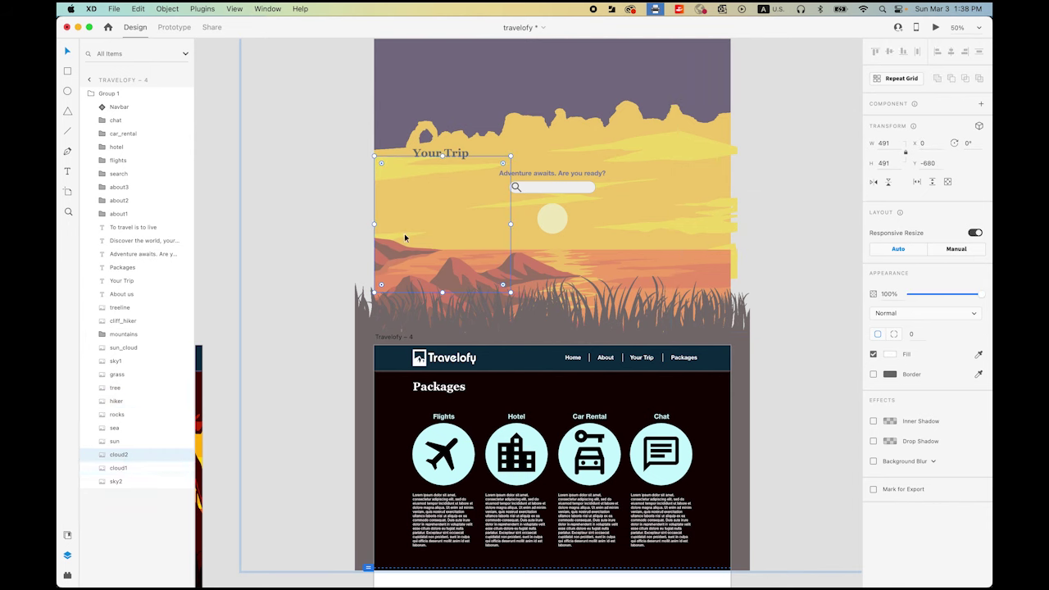
{"action": "left_click_drag", "start_coordinate": [399, 173], "coordinate": [288, 173]}
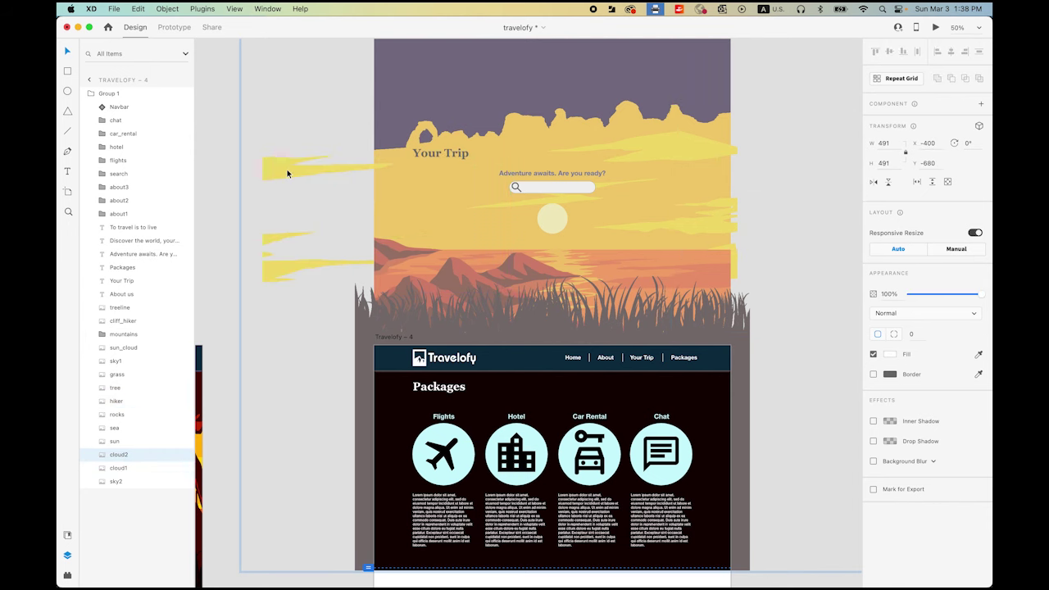
{"action": "left_click_drag", "start_coordinate": [978, 294], "coordinate": [869, 295]}
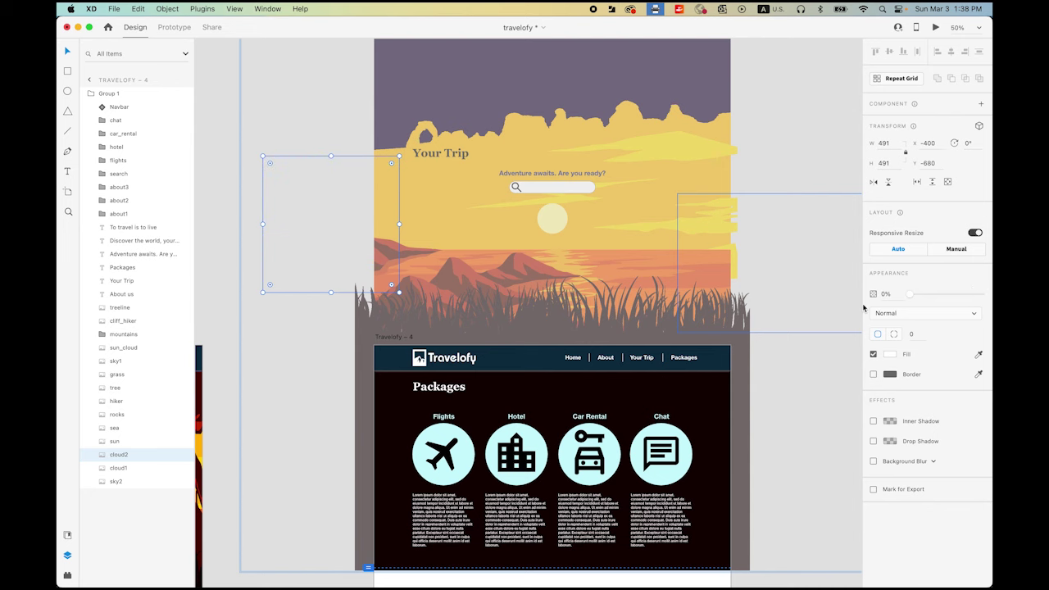
Move the cloud1 image on Travelofy – 4 right to X 919 and set its opacity to 0%.
{"action": "left_click", "coordinate": [119, 468]}
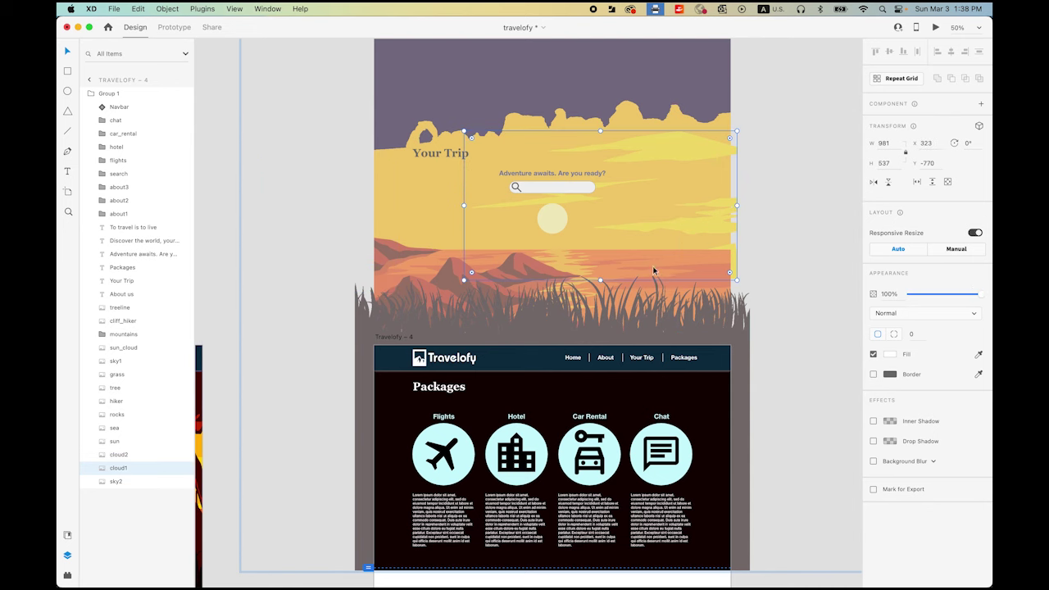
{"action": "left_click_drag", "start_coordinate": [630, 146], "coordinate": [725, 152]}
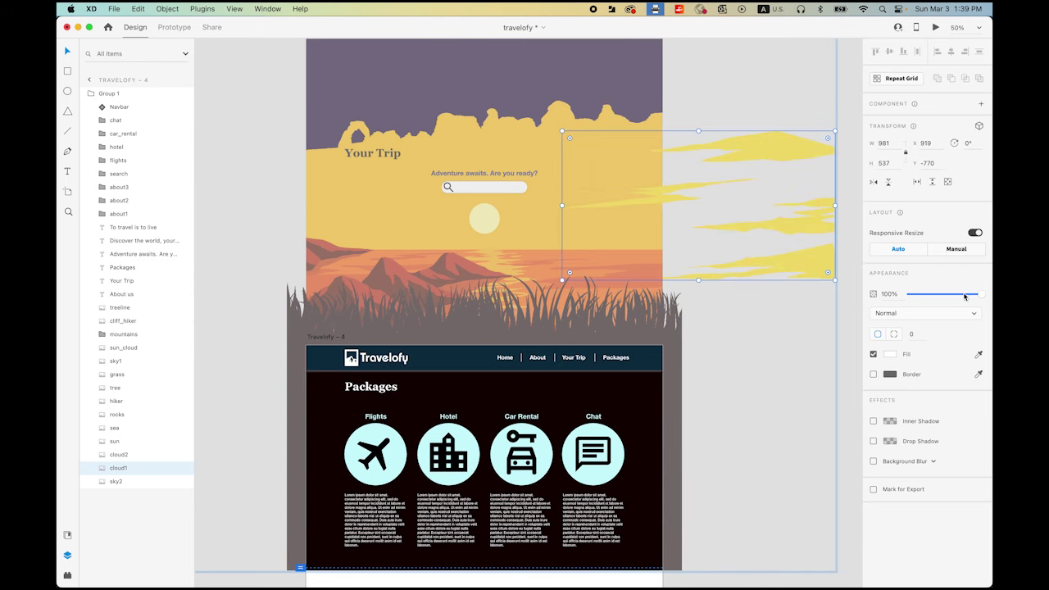
{"action": "left_click_drag", "start_coordinate": [980, 297], "coordinate": [843, 295]}
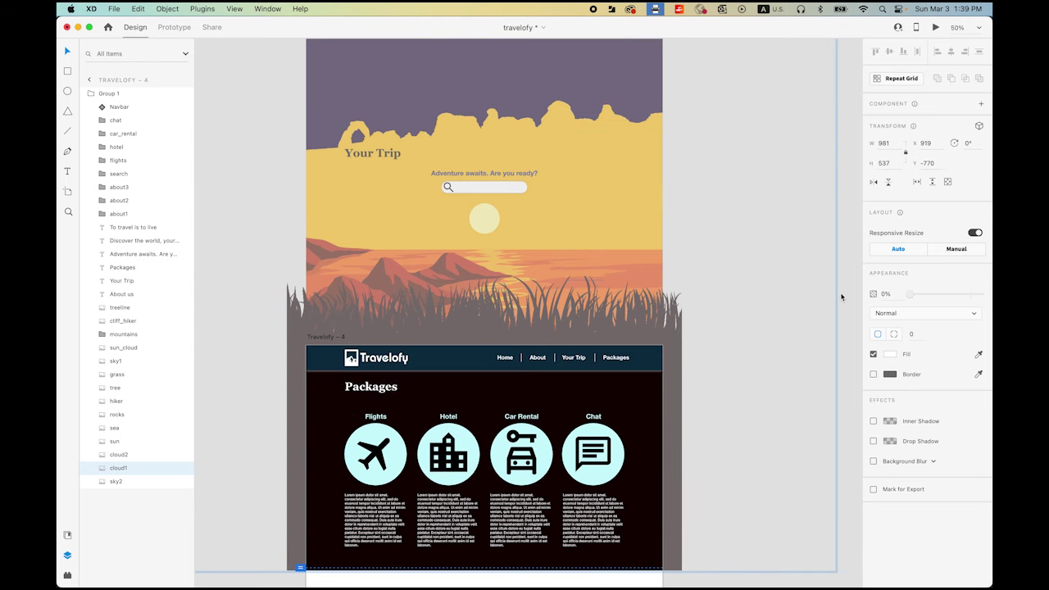
Move the Your Trip heading on Travelofy – 4 left to X -217, and raise the "Adventure awaits" tagline to Y -653 at 0% opacity.
{"action": "left_click", "coordinate": [381, 157]}
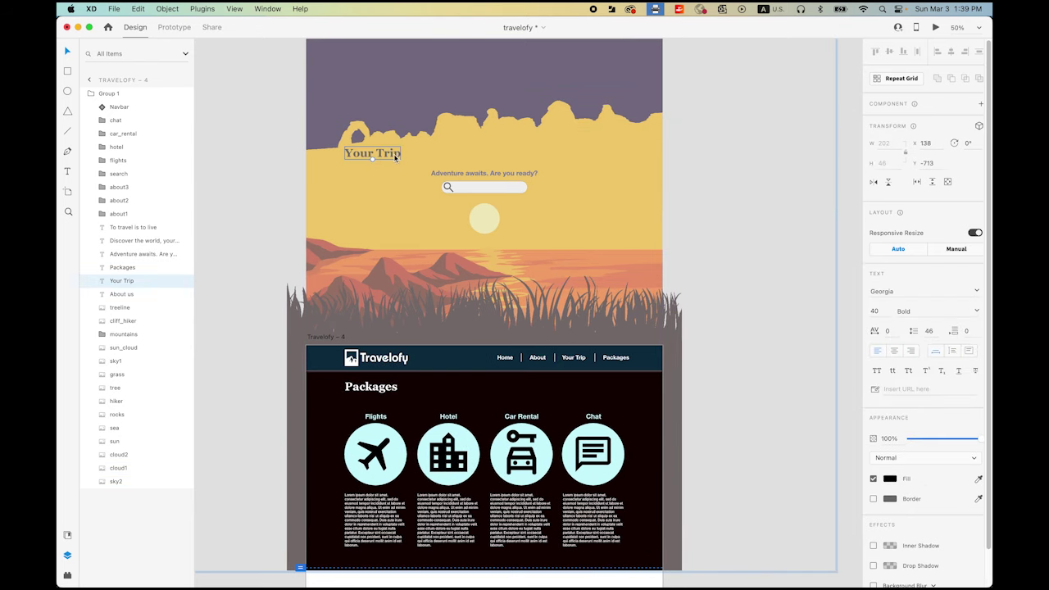
{"action": "left_click_drag", "start_coordinate": [395, 157], "coordinate": [297, 157]}
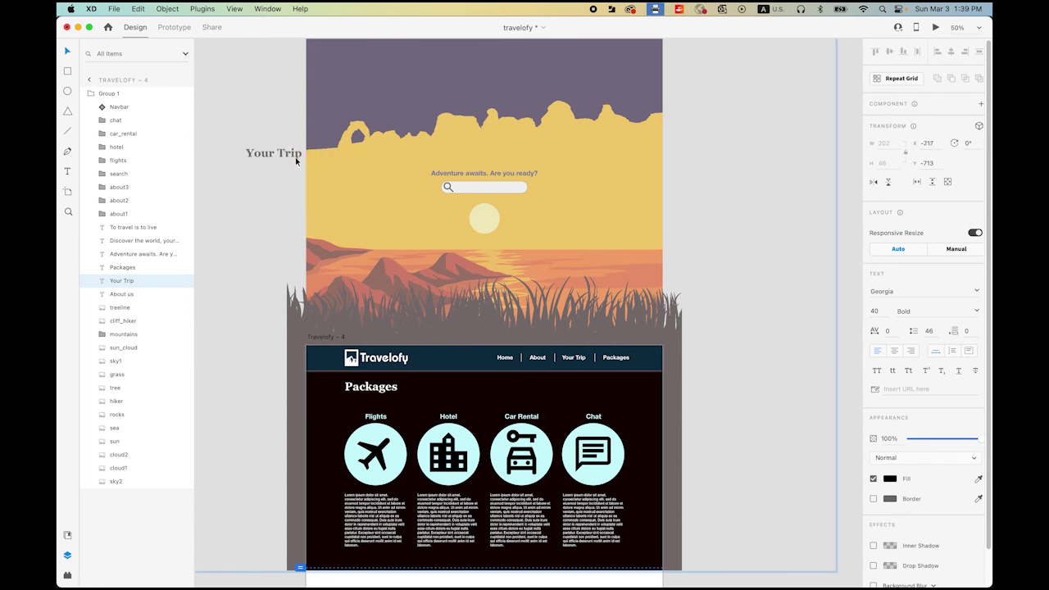
{"action": "left_click", "coordinate": [499, 175]}
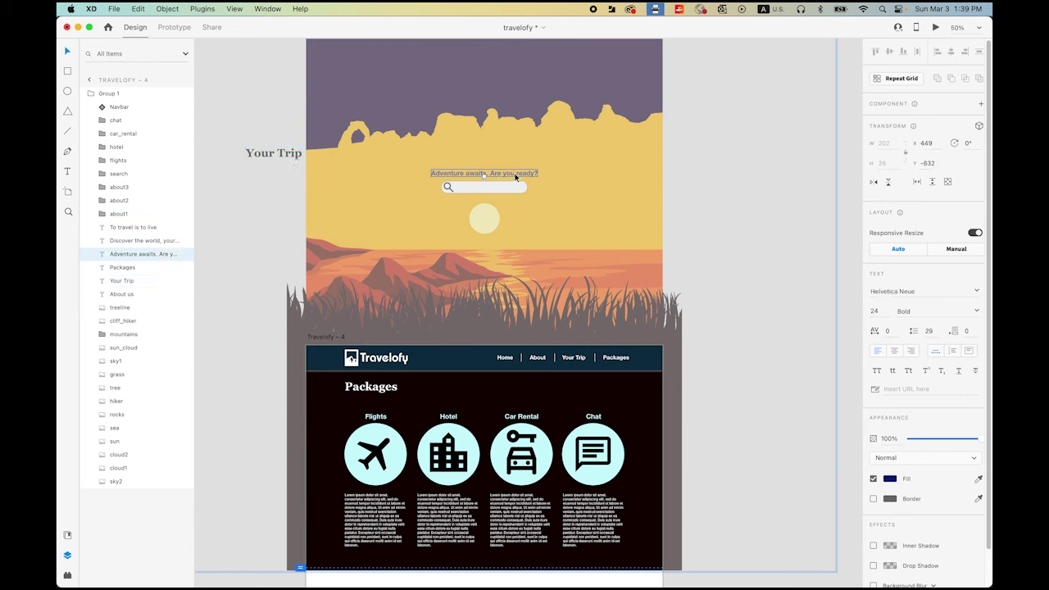
{"action": "left_click_drag", "start_coordinate": [515, 176], "coordinate": [516, 167]}
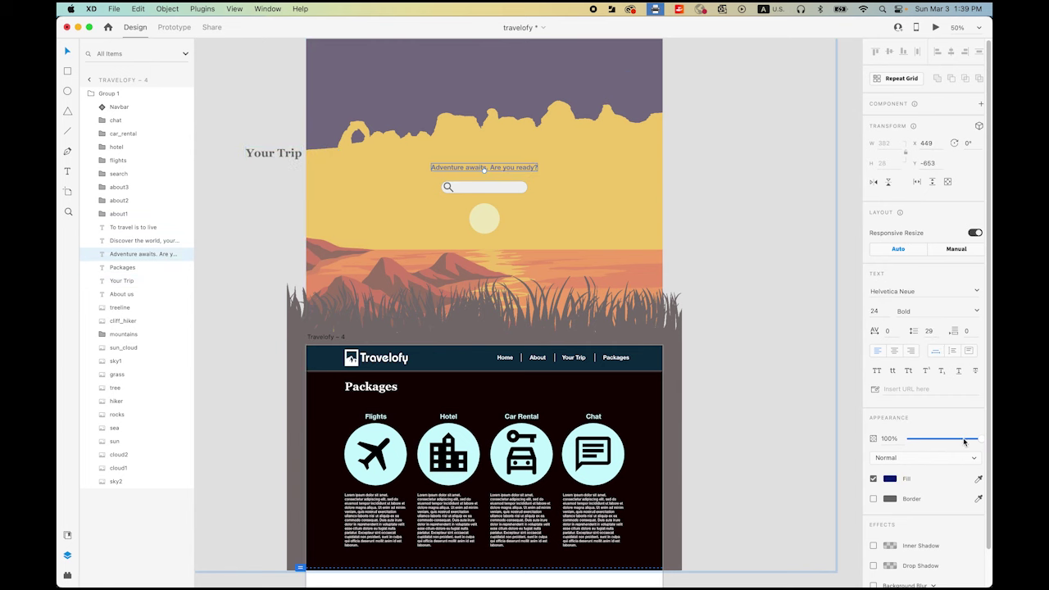
{"action": "left_click_drag", "start_coordinate": [980, 441], "coordinate": [858, 442]}
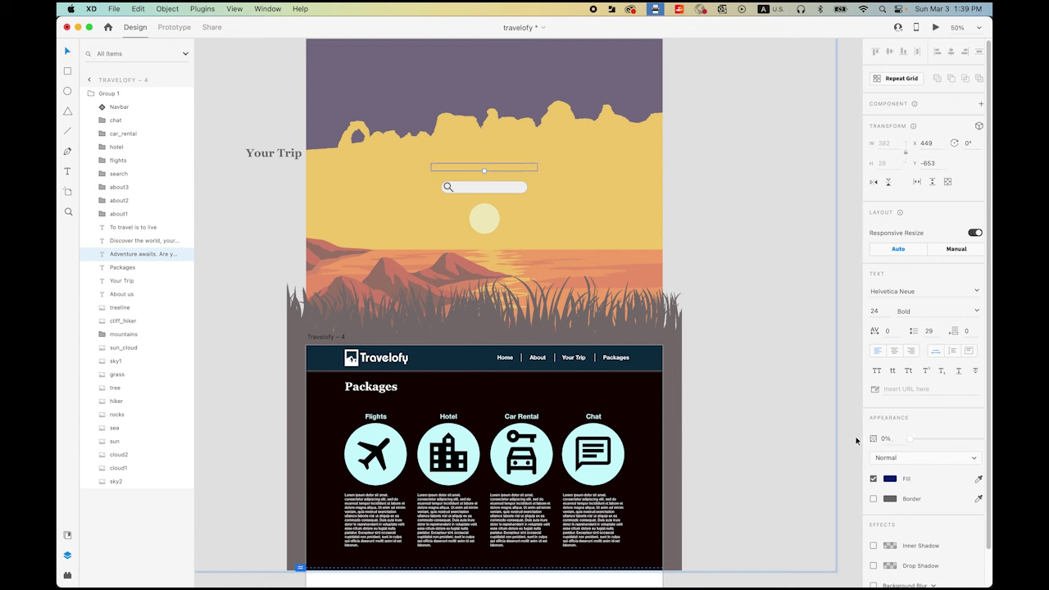
Set the search group's opacity on Travelofy – 4 to 0% and lower the sun behind the sea to Y -326.
{"action": "left_click", "coordinate": [517, 190]}
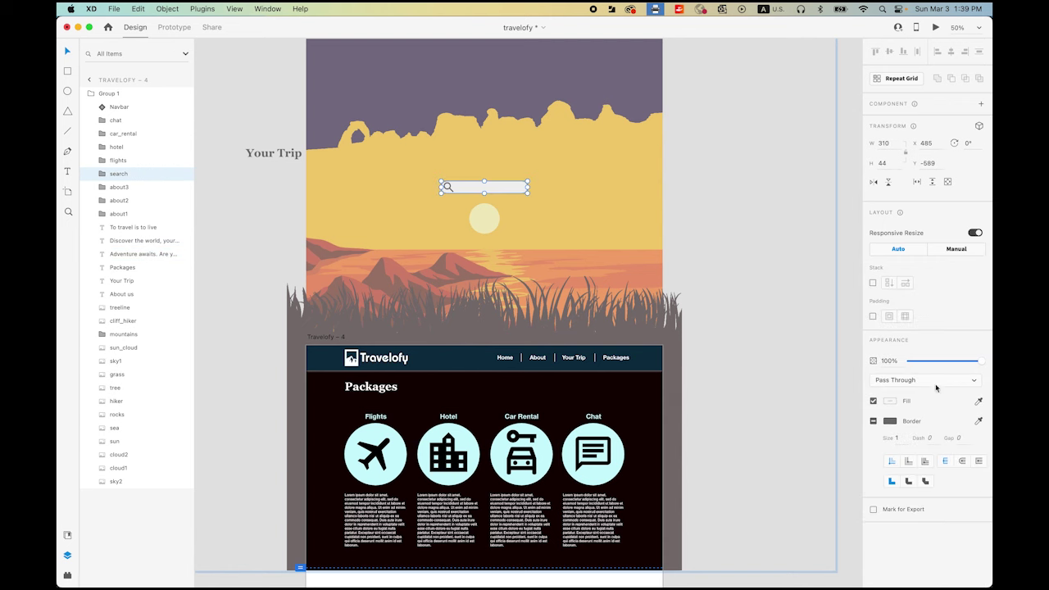
{"action": "left_click_drag", "start_coordinate": [983, 365], "coordinate": [826, 366]}
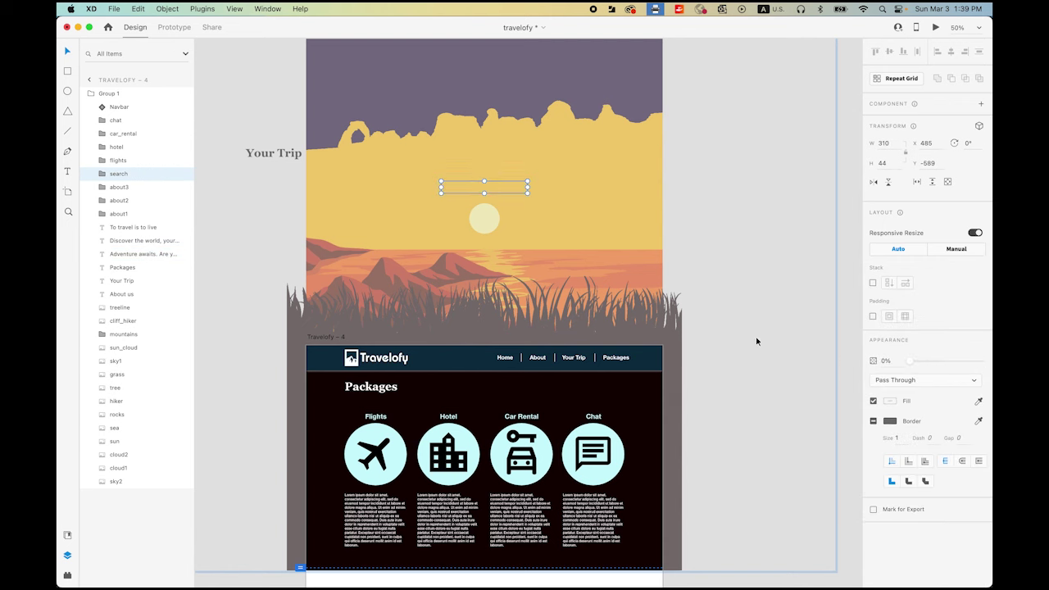
{"action": "left_click", "coordinate": [489, 223]}
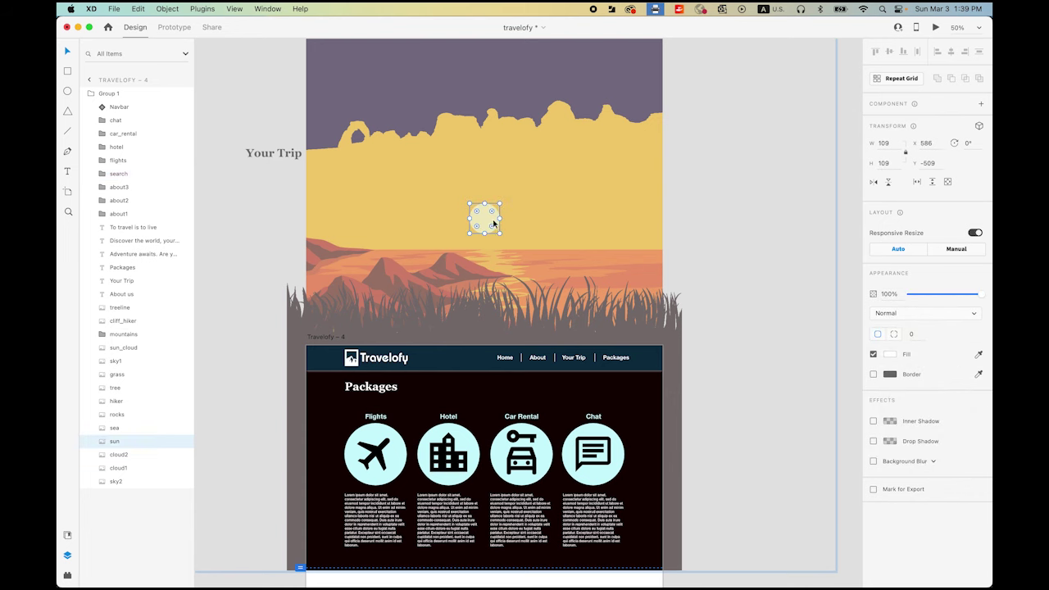
{"action": "left_click_drag", "start_coordinate": [494, 222], "coordinate": [494, 272]}
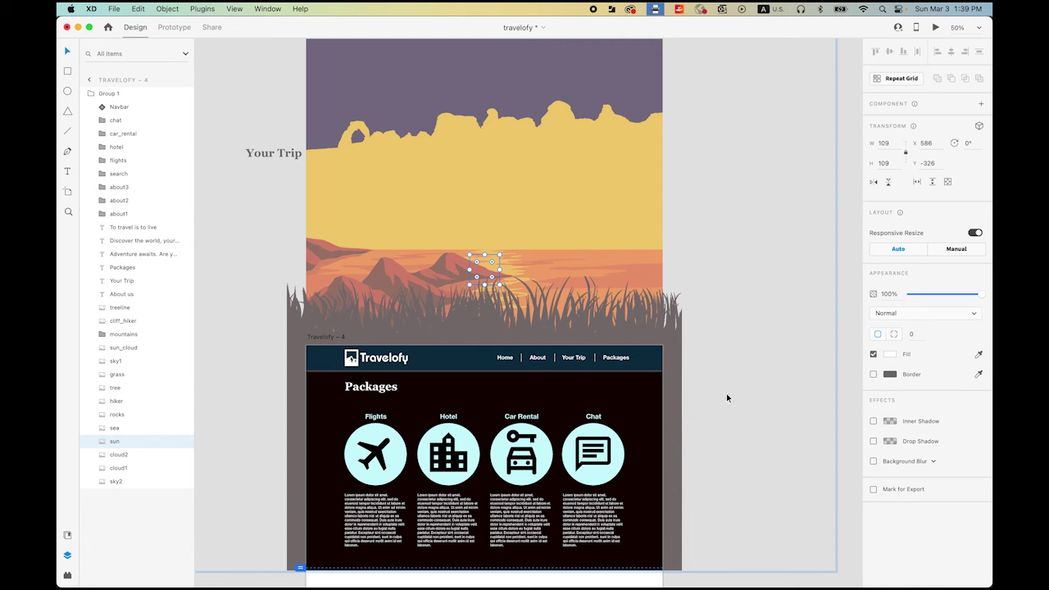
Preview the transition from Travelofy – 3 to the Packages section, and close the preview.
{"action": "left_click", "coordinate": [606, 356], "text": "alt"}
{"action": "scroll", "coordinate": [540, 355], "scroll_direction": "down", "scroll_amount": 5}
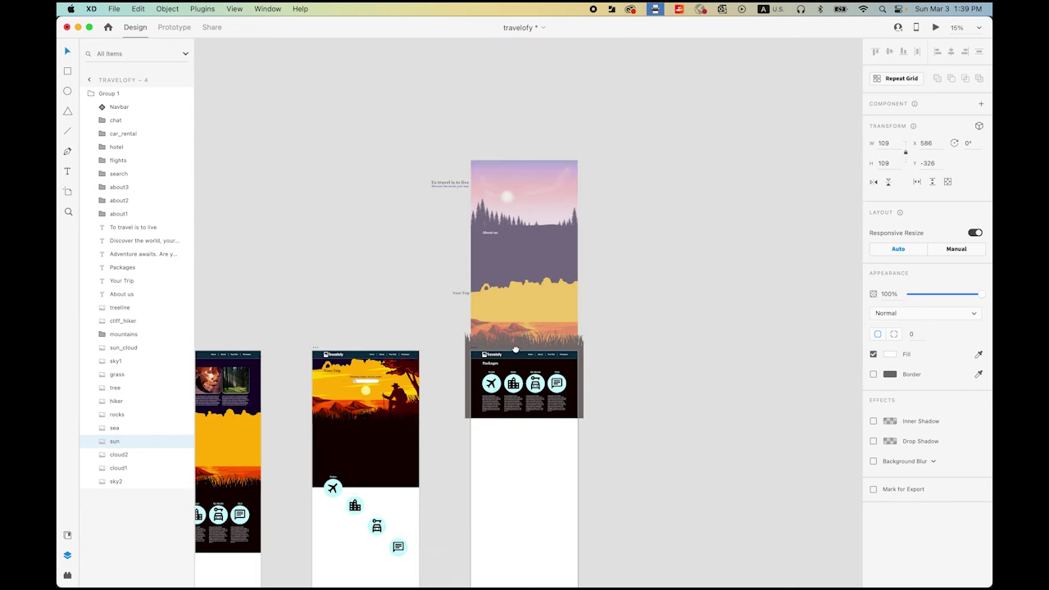
{"action": "left_click", "coordinate": [423, 272]}
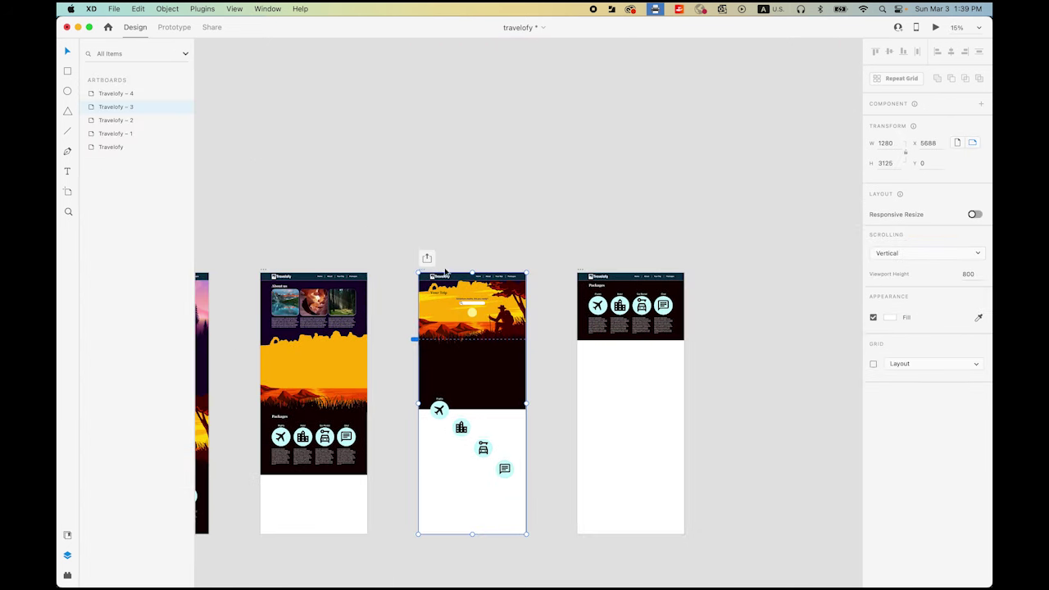
{"action": "left_click", "coordinate": [936, 27]}
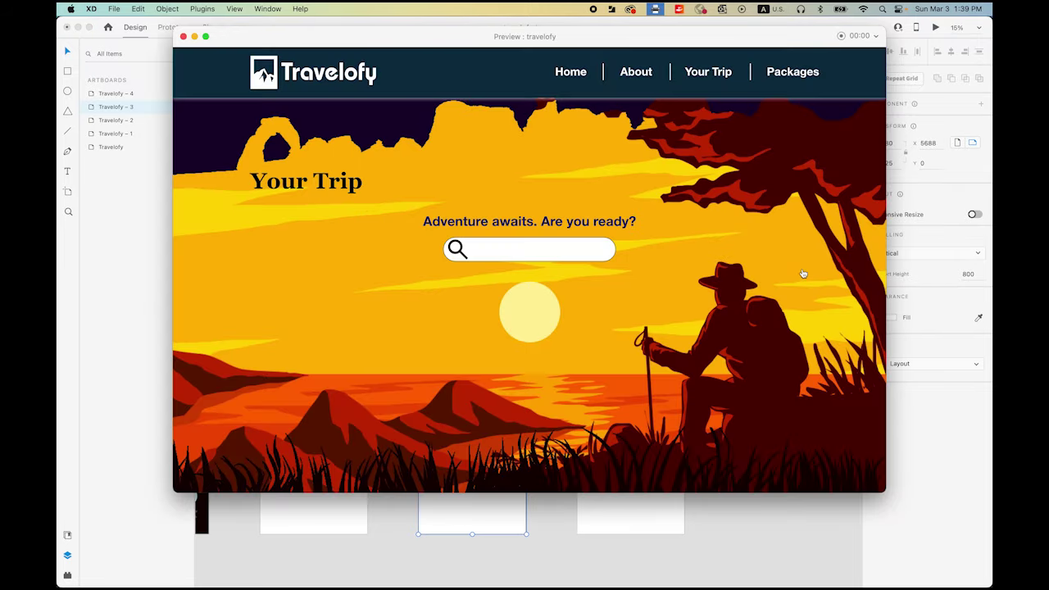
{"action": "scroll", "coordinate": [793, 260], "scroll_direction": "down", "scroll_amount": 10}
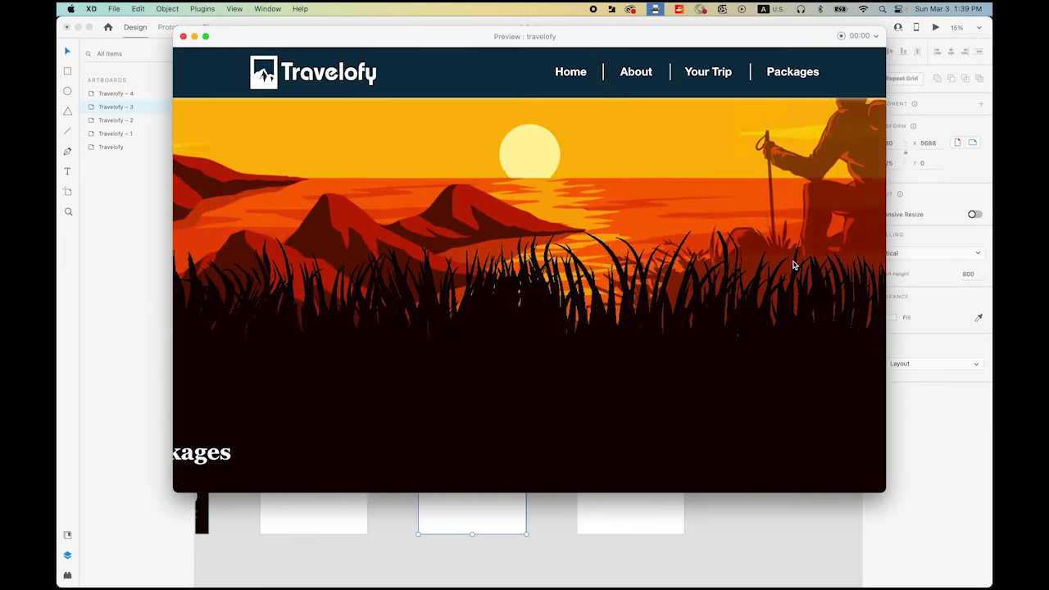
{"action": "scroll", "coordinate": [793, 263], "scroll_direction": "down", "scroll_amount": 2}
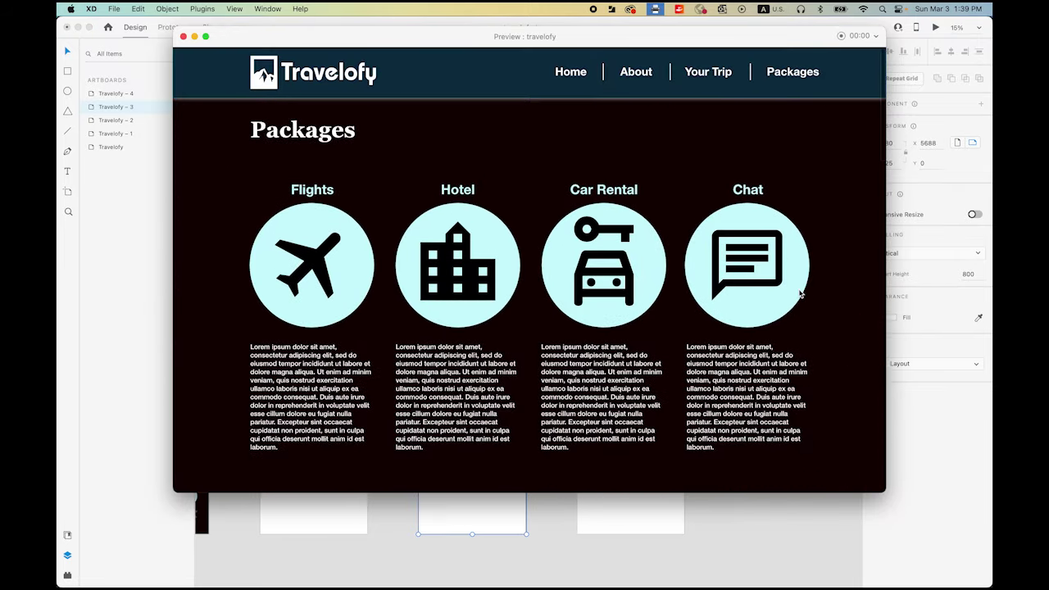
{"action": "left_click", "coordinate": [182, 37]}
Display the interaction links between all five Travelofy artboards in Prototype mode.
{"action": "scroll", "coordinate": [533, 172], "scroll_direction": "left", "scroll_amount": 5}
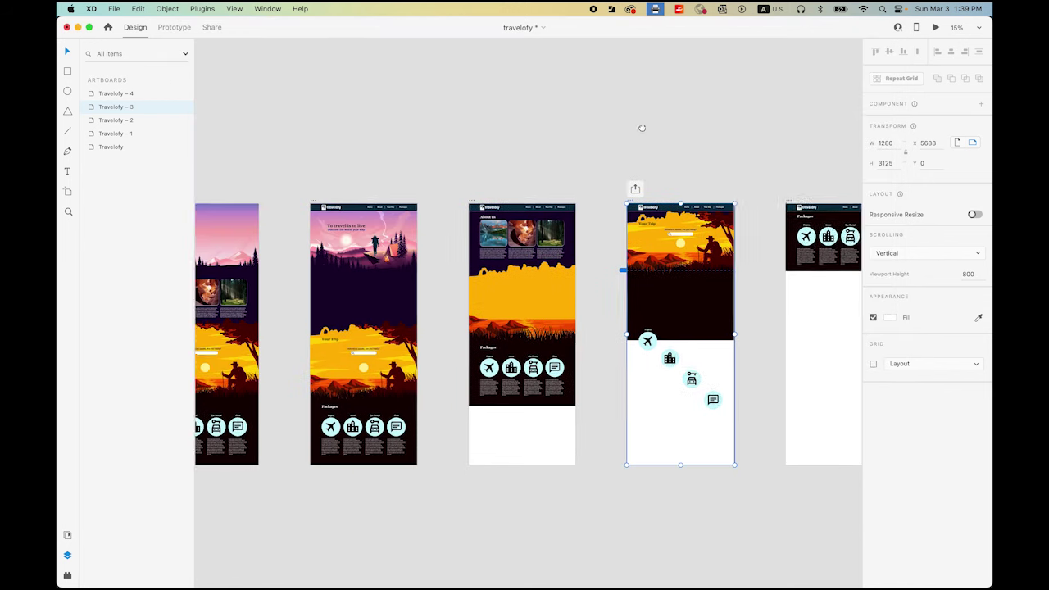
{"action": "left_click", "coordinate": [628, 184], "text": "alt"}
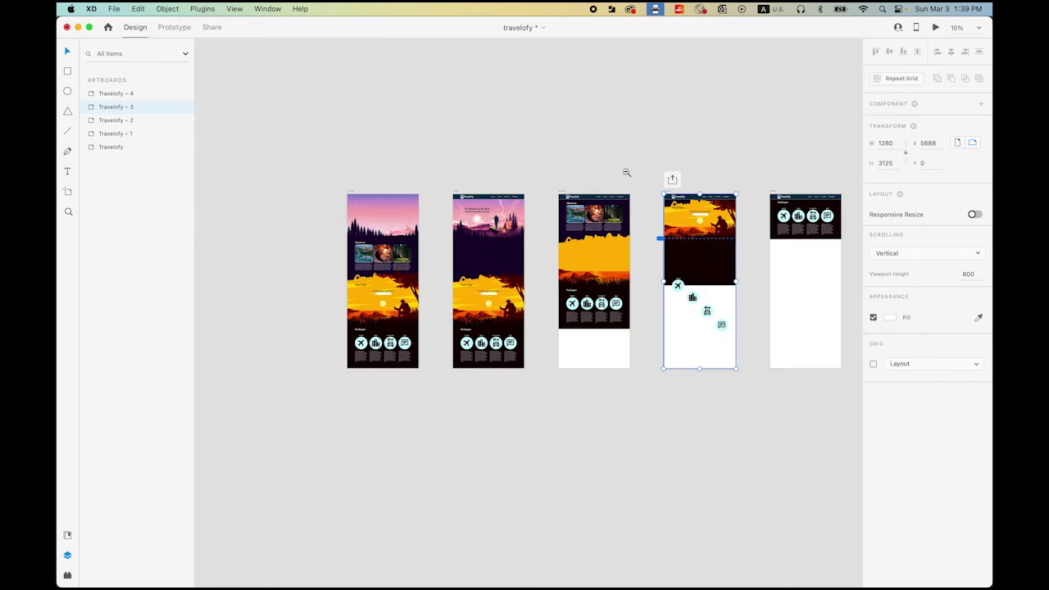
{"action": "left_click", "coordinate": [628, 172], "text": "alt"}
{"action": "scroll", "coordinate": [574, 213], "scroll_direction": "right", "scroll_amount": 3}
{"action": "left_click", "coordinate": [556, 228]}
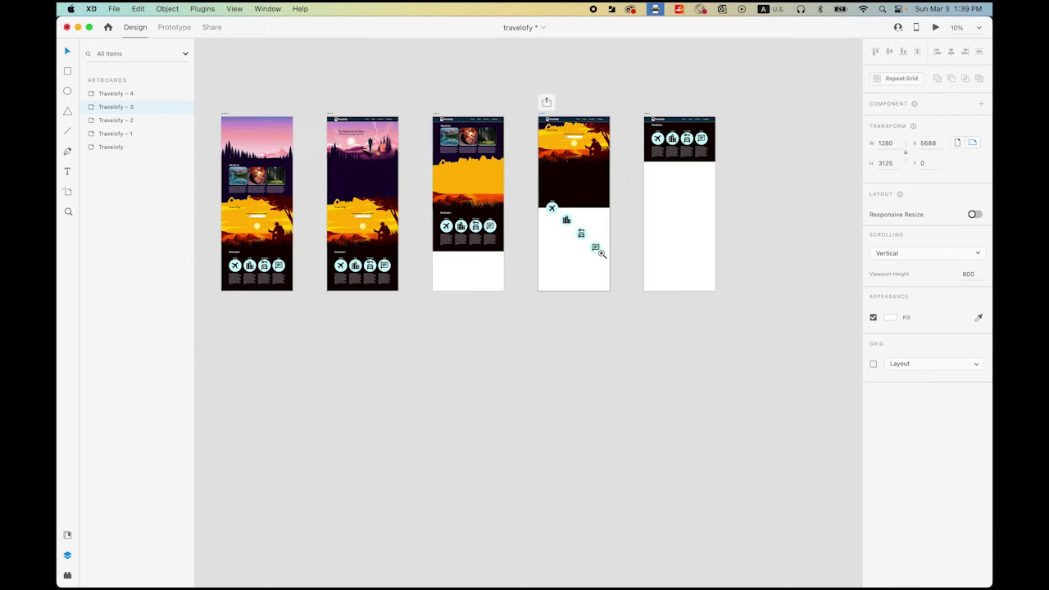
{"action": "scroll", "coordinate": [595, 330], "scroll_direction": "left", "scroll_amount": 2}
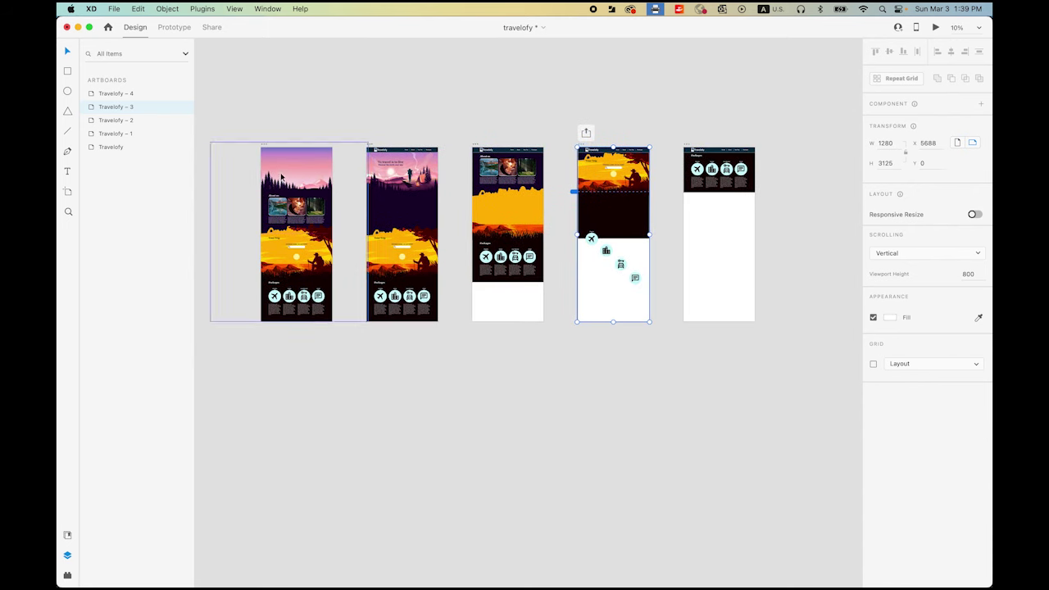
{"action": "left_click", "coordinate": [264, 146]}
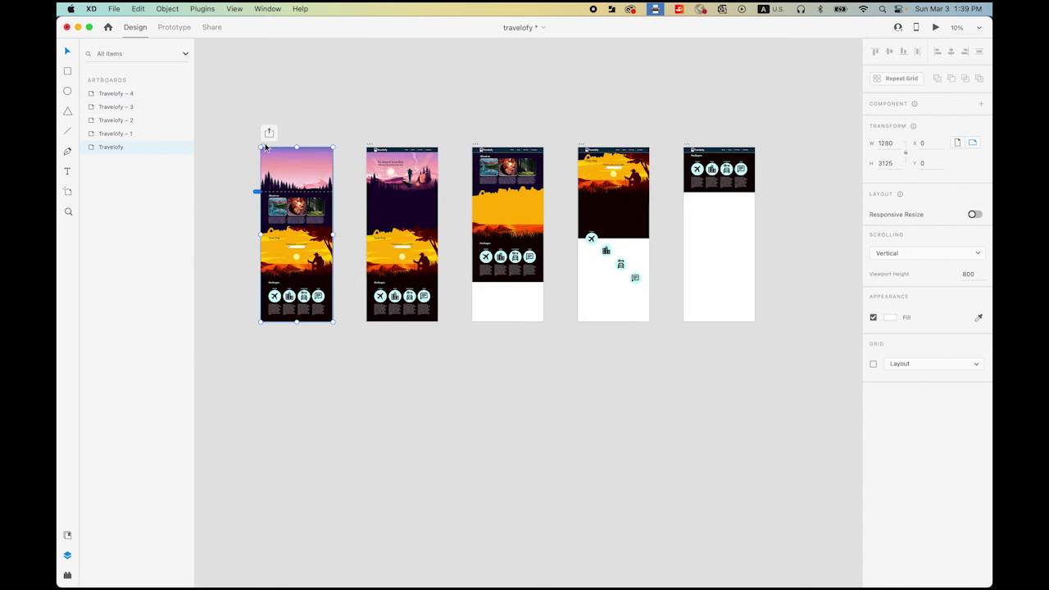
{"action": "left_click", "coordinate": [179, 31]}
{"action": "left_click_drag", "start_coordinate": [247, 104], "coordinate": [806, 403]}
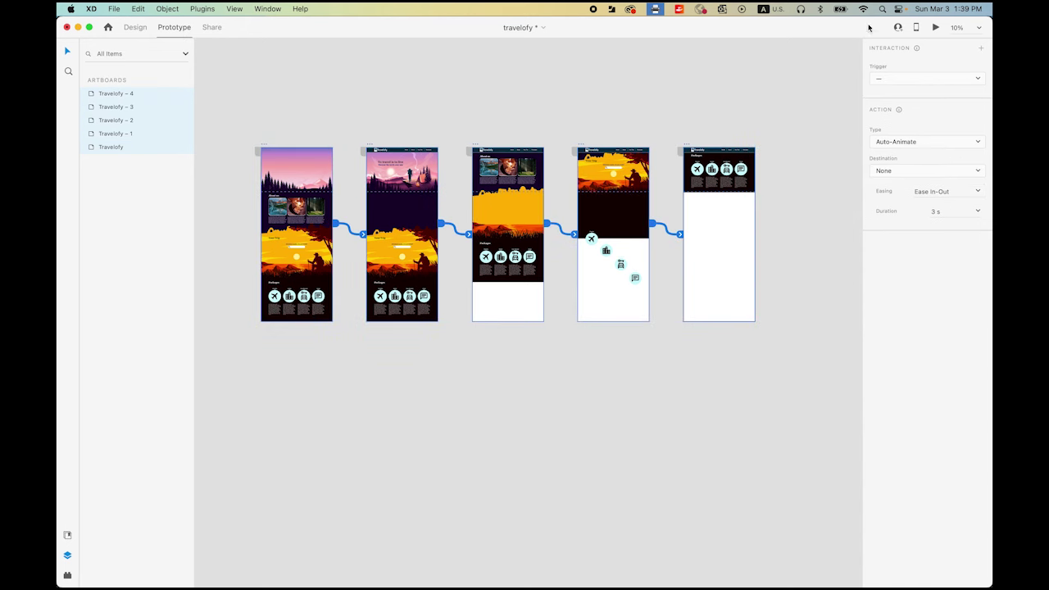
Preview the complete prototype from the first Travelofy artboard through to Packages, and close the preview.
{"action": "left_click", "coordinate": [937, 28]}
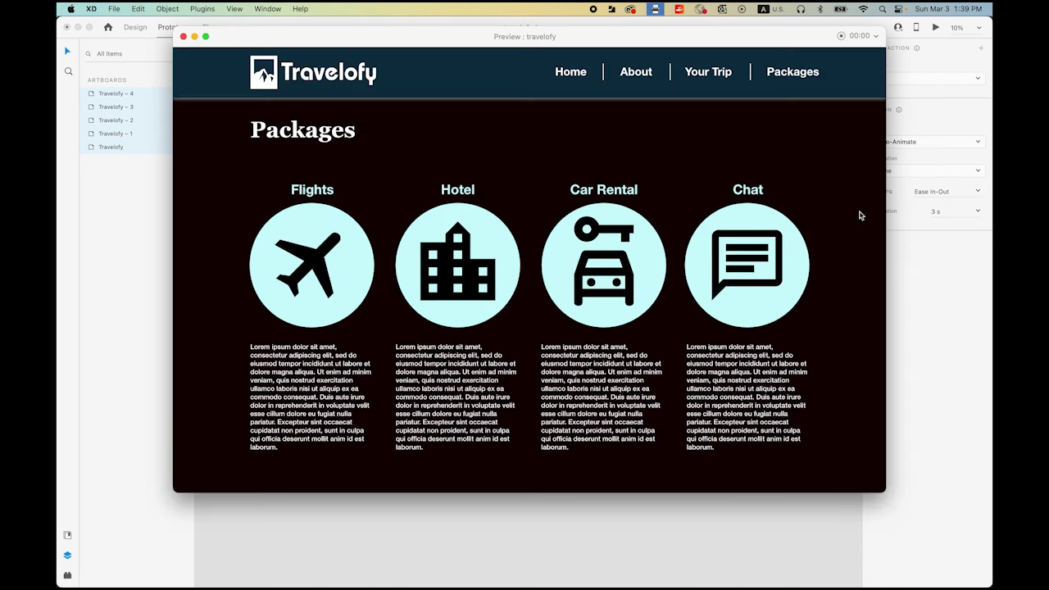
{"action": "left_click", "coordinate": [183, 36]}
{"action": "left_click", "coordinate": [270, 93]}
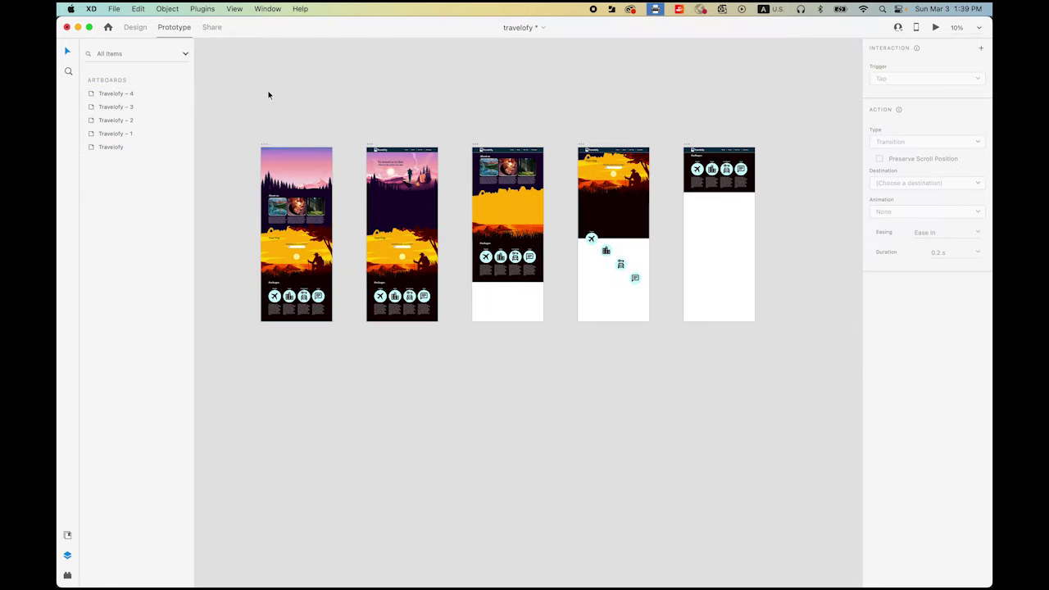
{"action": "left_click", "coordinate": [263, 146]}
{"action": "left_click", "coordinate": [935, 27]}
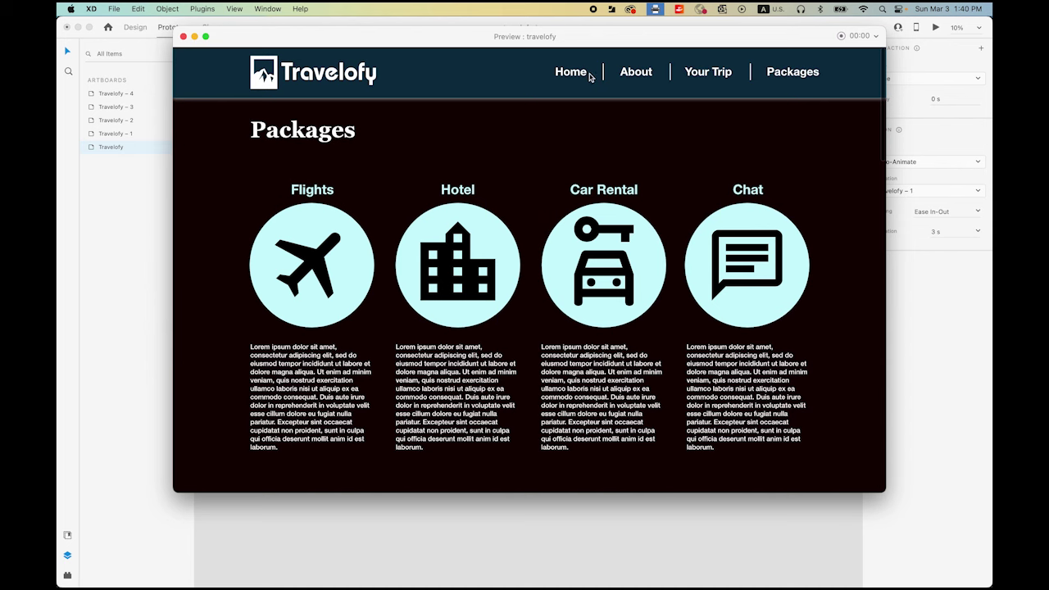
{"action": "left_click", "coordinate": [184, 37]}
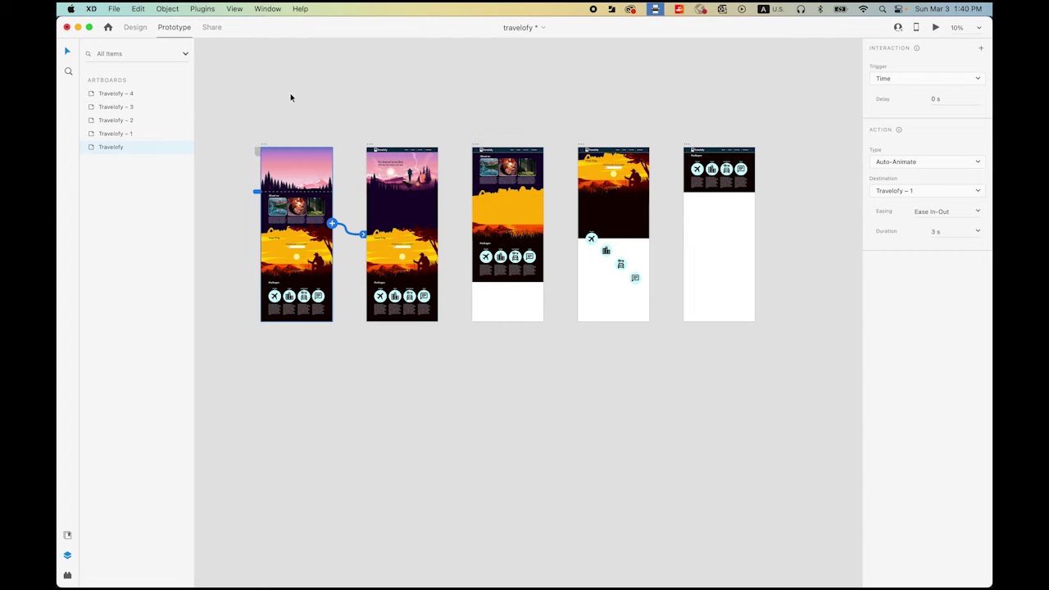
In Design mode, select the Navbar instance on Travelofy – 1 and open its main component for editing.
{"action": "left_click", "coordinate": [131, 29]}
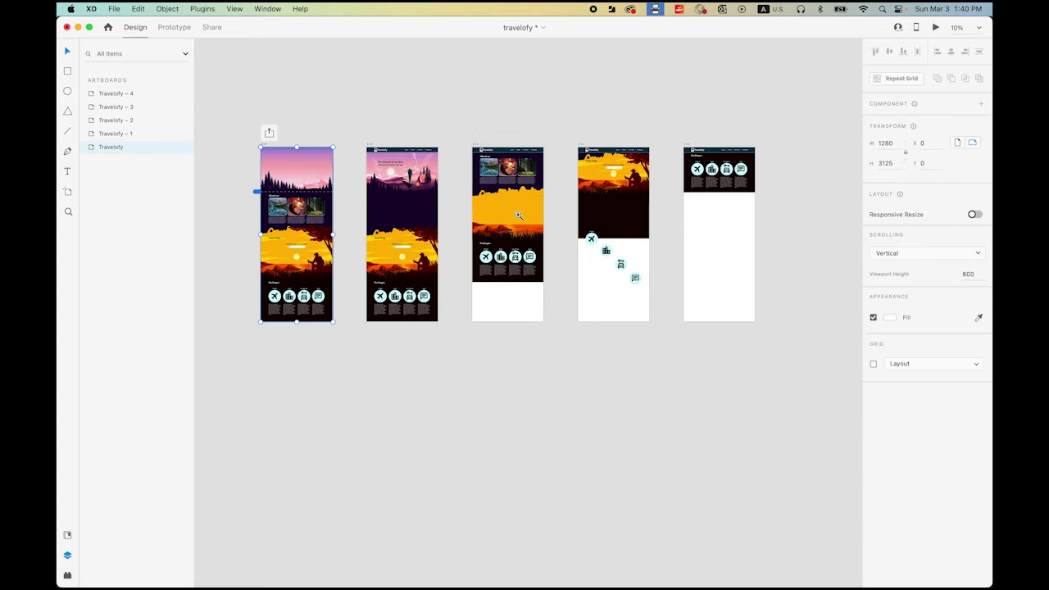
{"action": "left_click", "coordinate": [383, 141]}
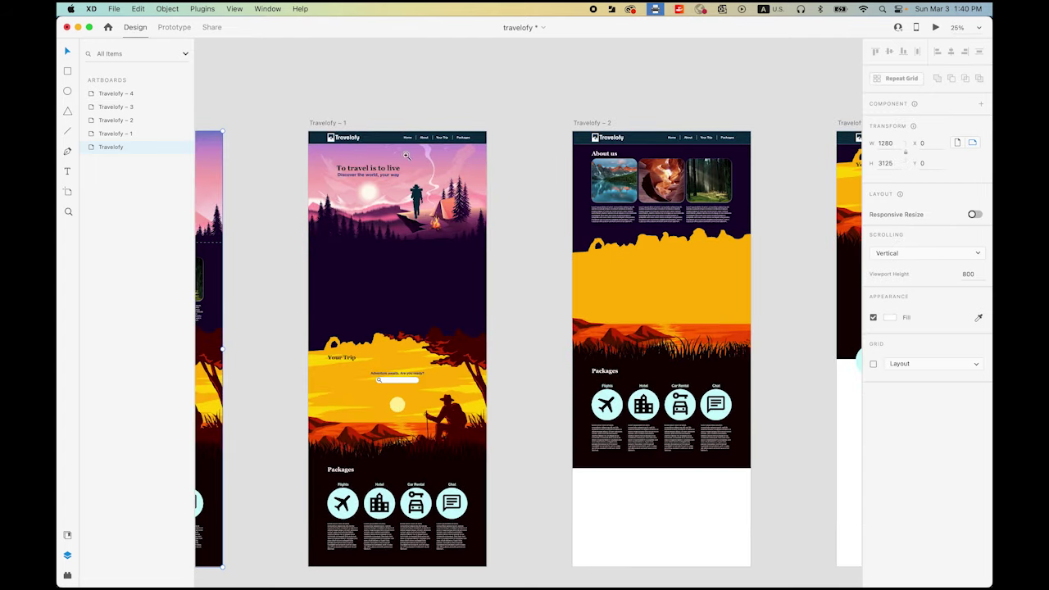
{"action": "left_click_drag", "start_coordinate": [392, 169], "coordinate": [592, 226]}
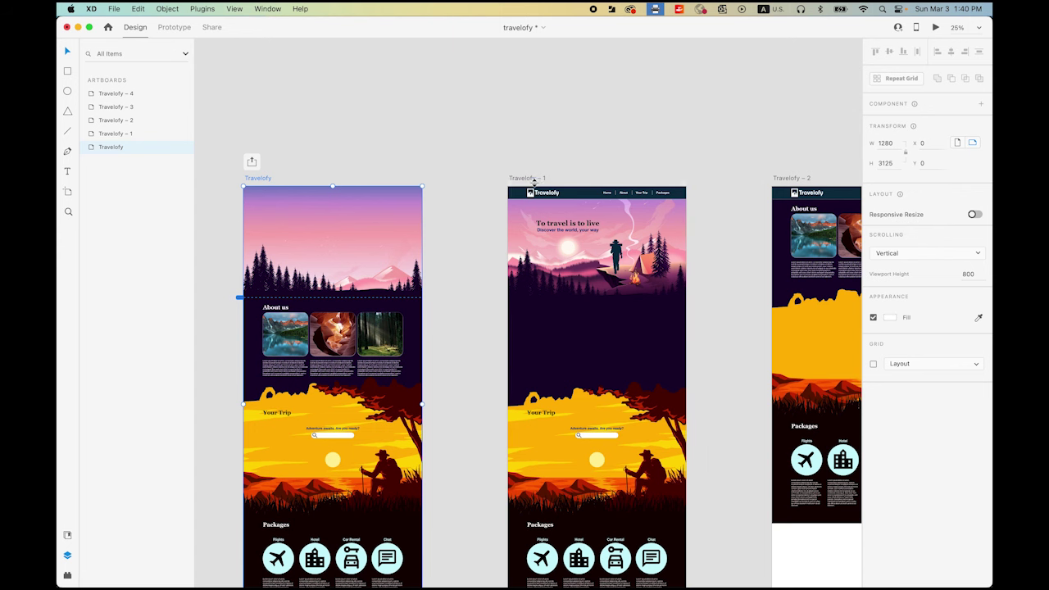
{"action": "left_click", "coordinate": [570, 199]}
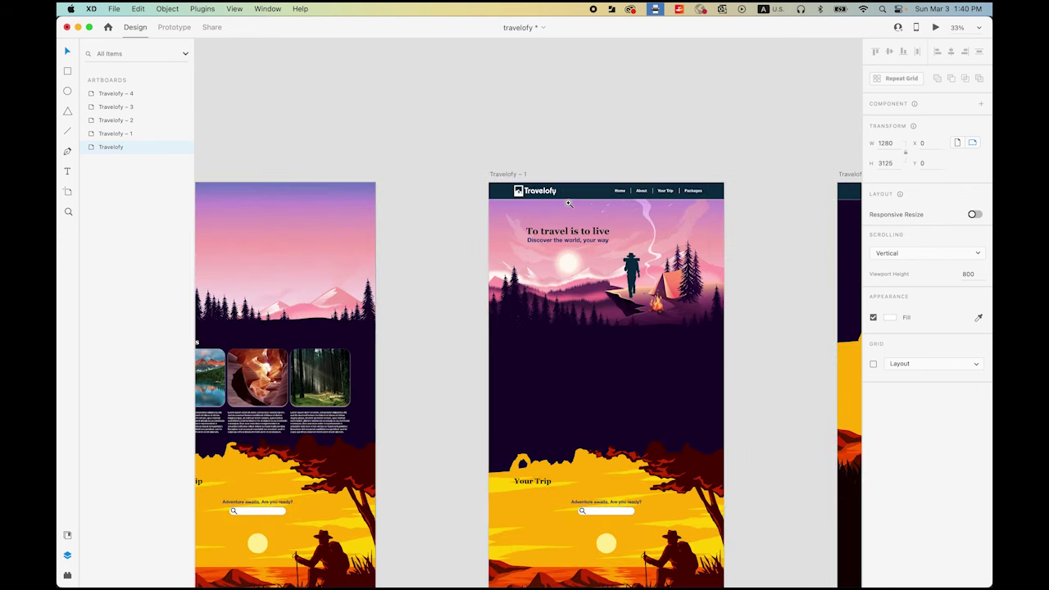
{"action": "scroll", "coordinate": [571, 204], "scroll_direction": "down", "scroll_amount": 5}
{"action": "left_click", "coordinate": [504, 162]}
{"action": "double_click", "coordinate": [504, 163]}
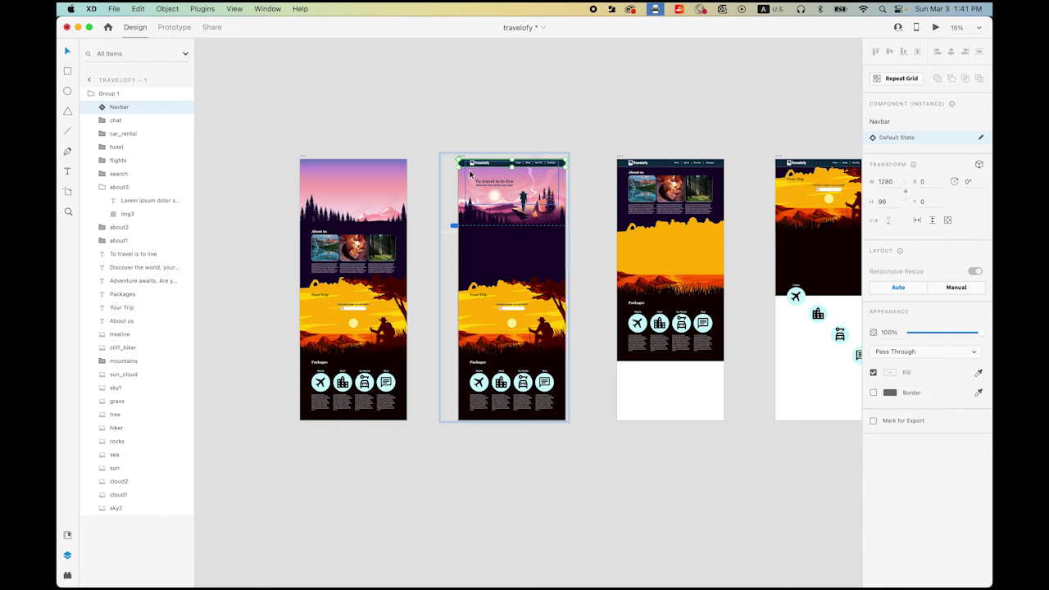
{"action": "left_click", "coordinate": [166, 8]}
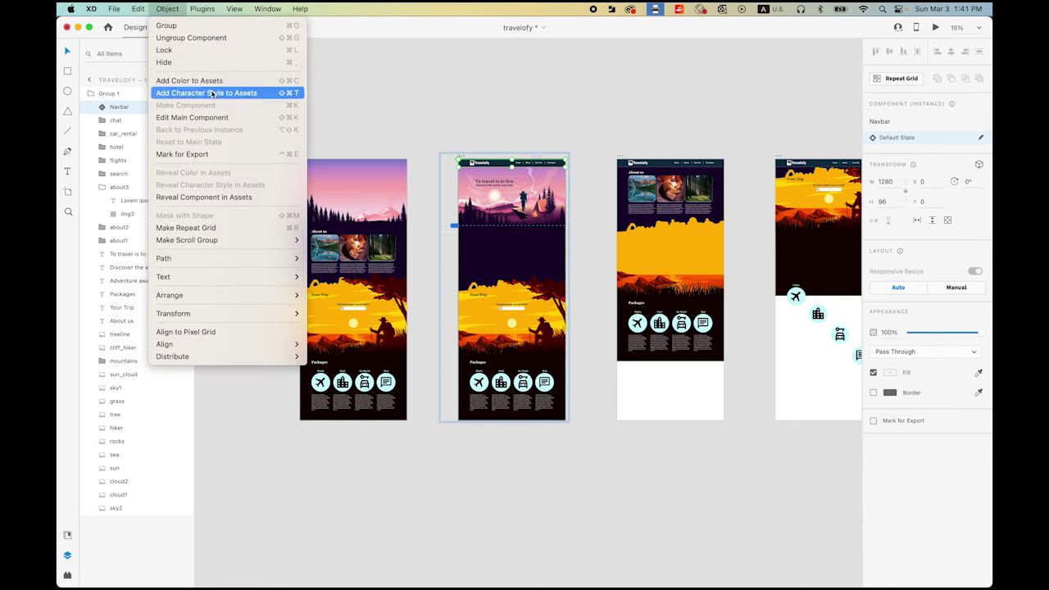
{"action": "left_click", "coordinate": [223, 117]}
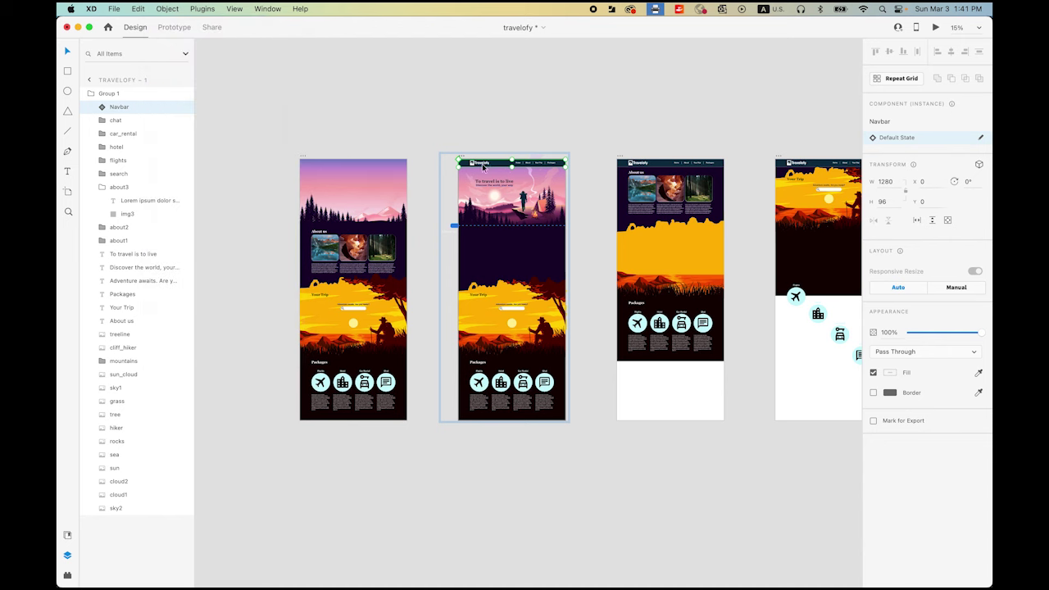
{"action": "left_click", "coordinate": [166, 8]}
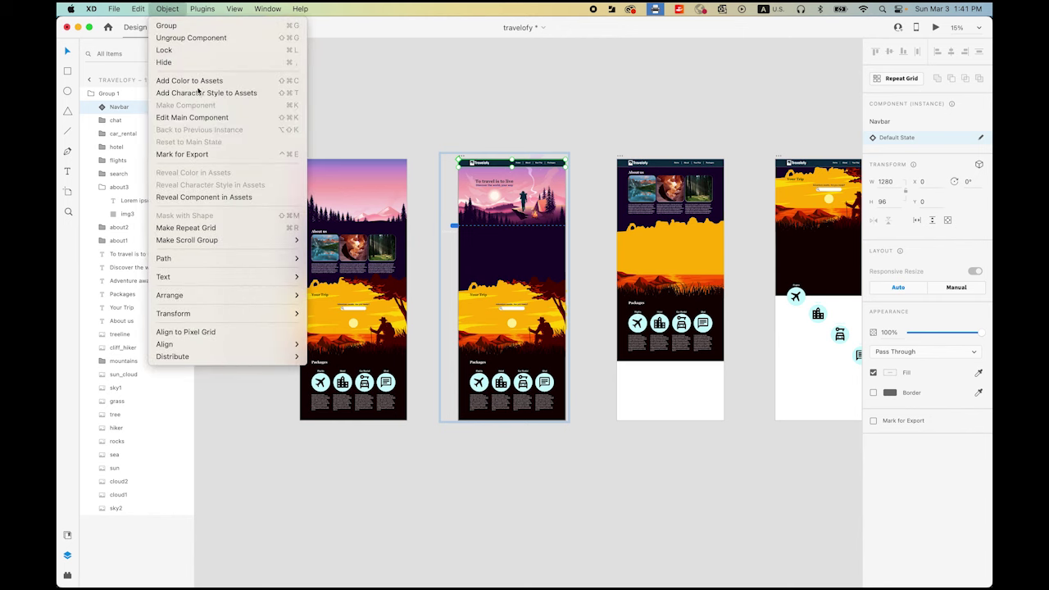
{"action": "left_click", "coordinate": [215, 119]}
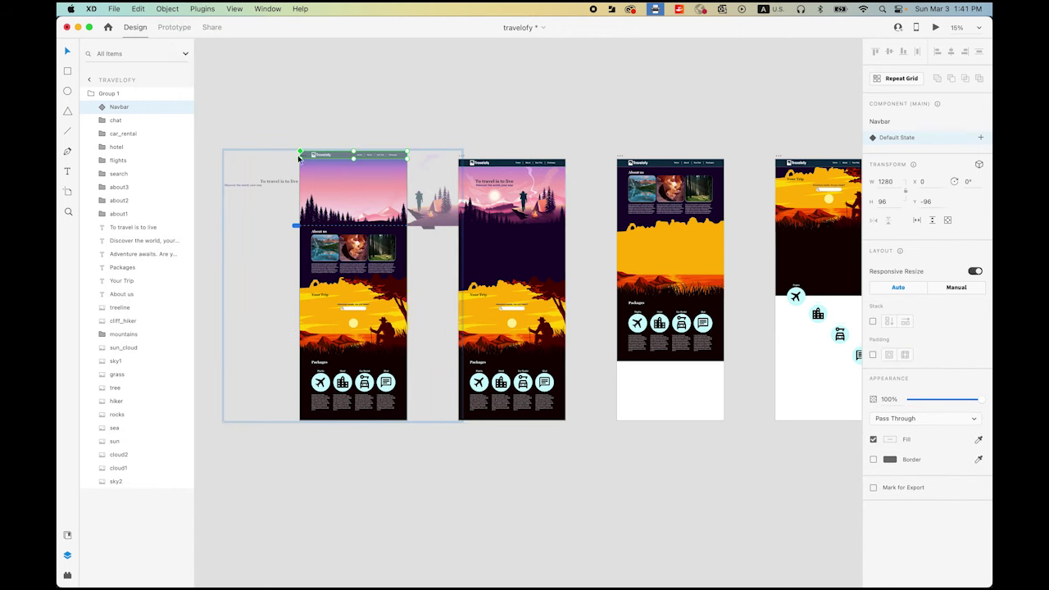
In Prototype mode, link the main Navbar's Home text to Travelofy – 1 with a tap-triggered Auto-Animate interaction.
{"action": "left_click", "coordinate": [175, 28]}
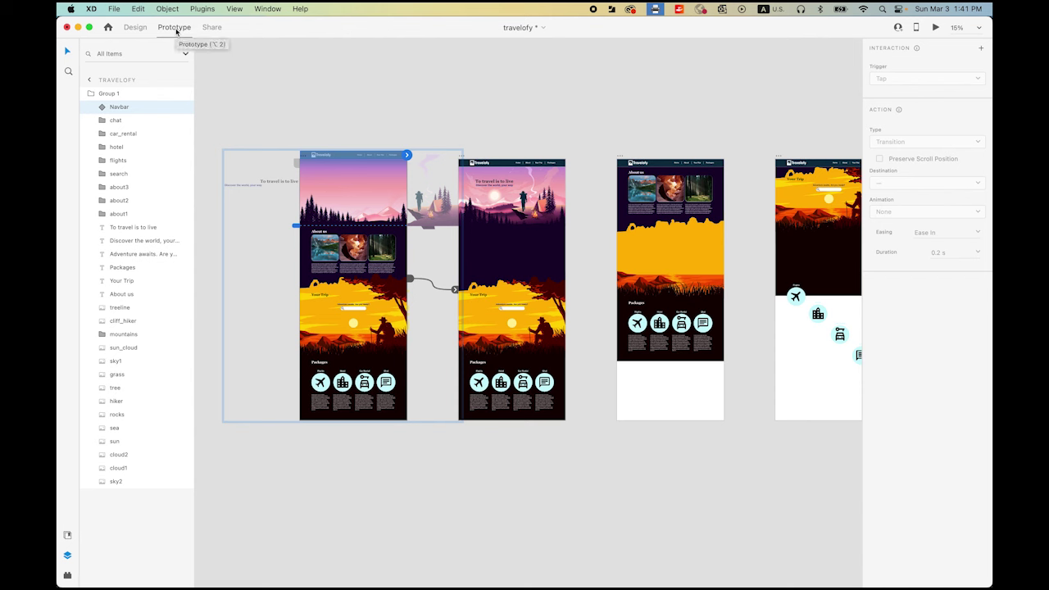
{"action": "left_click", "coordinate": [116, 163]}
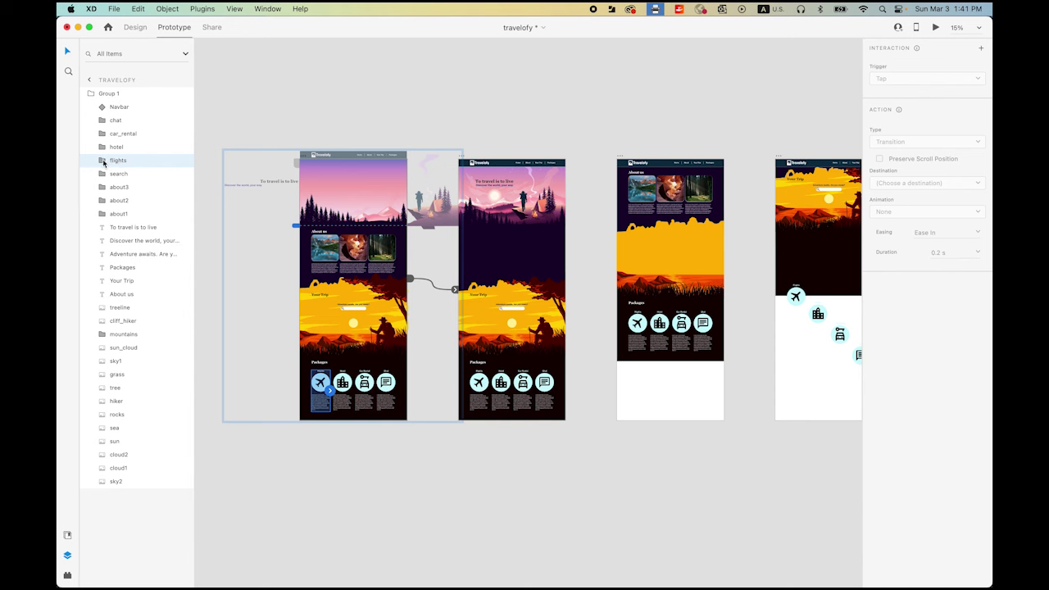
{"action": "left_click", "coordinate": [101, 108]}
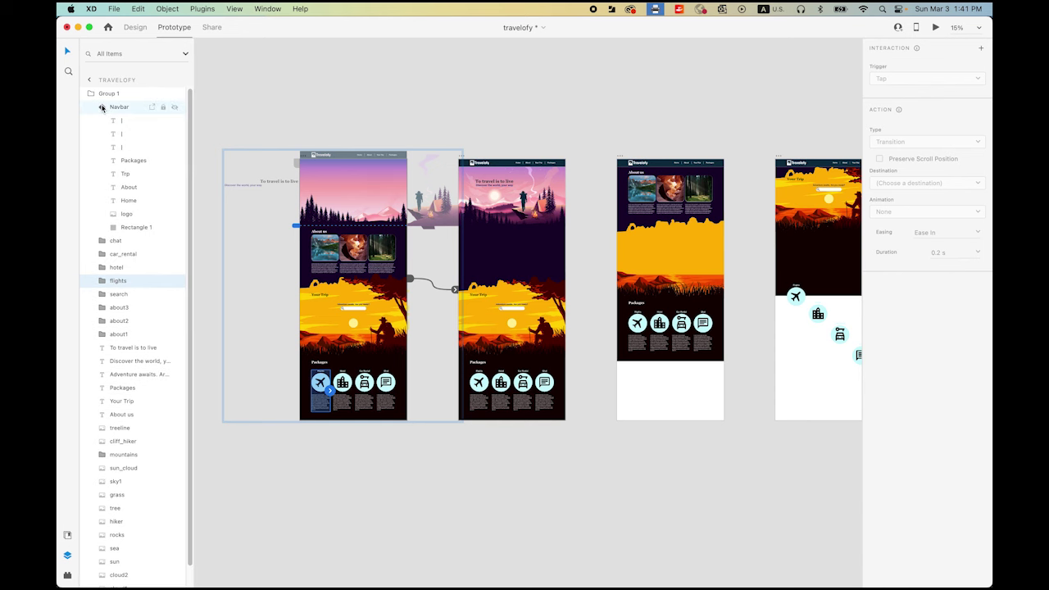
{"action": "left_click", "coordinate": [132, 202]}
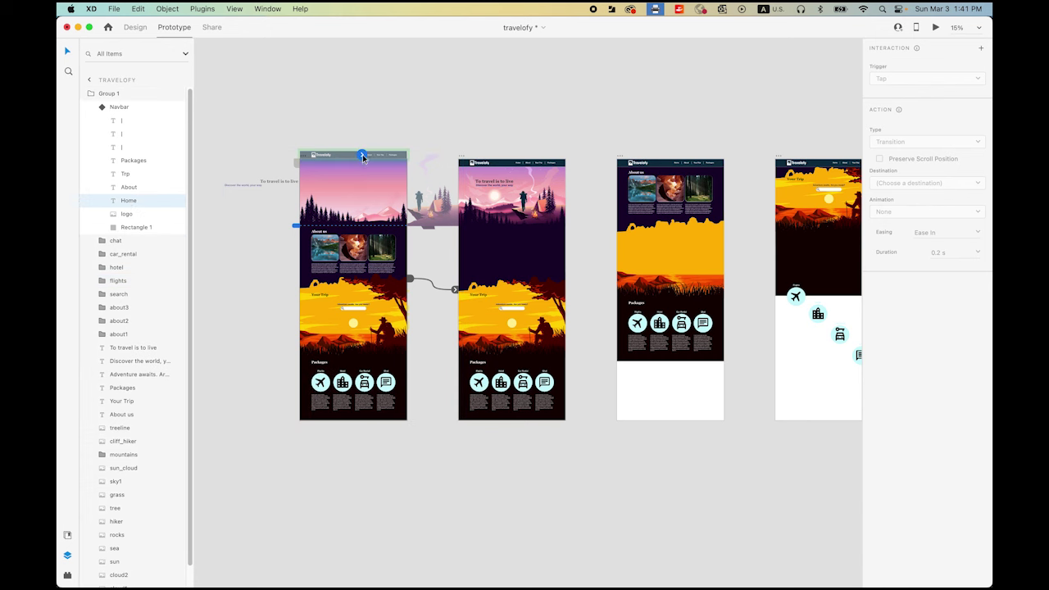
{"action": "left_click_drag", "start_coordinate": [362, 153], "coordinate": [500, 268]}
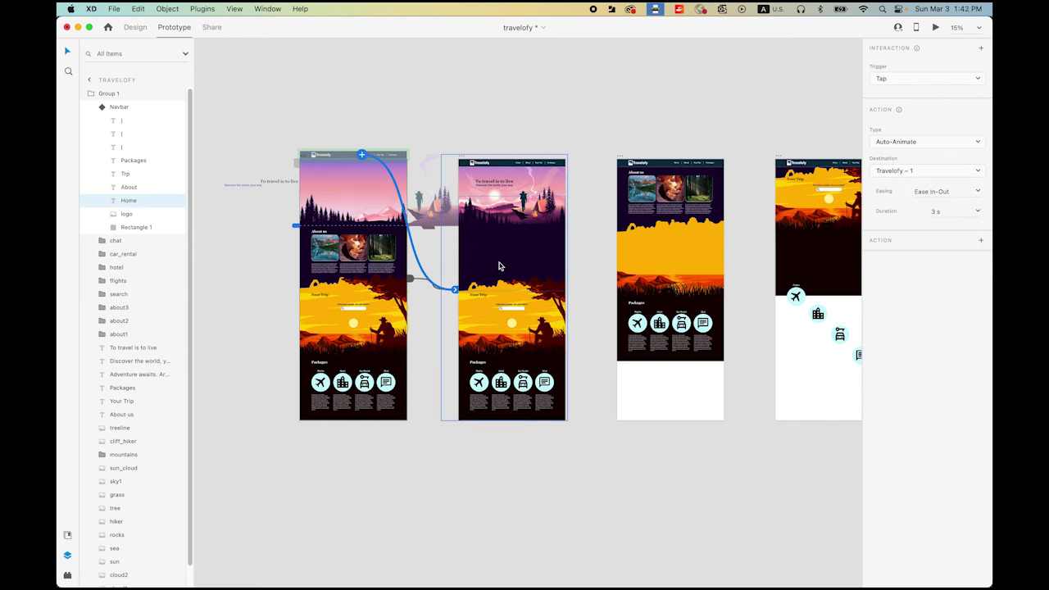
Link the main Navbar's About text to Travelofy – 2 and its Trip text to Travelofy – 3, using tap-triggered Auto-Animate.
{"action": "left_click", "coordinate": [130, 187]}
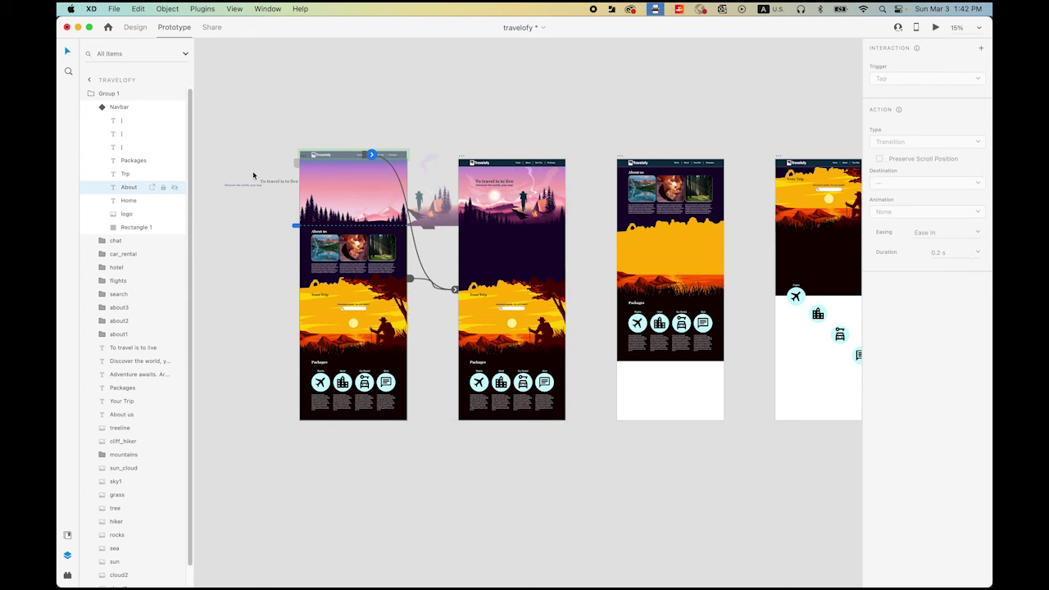
{"action": "left_click_drag", "start_coordinate": [372, 156], "coordinate": [656, 264]}
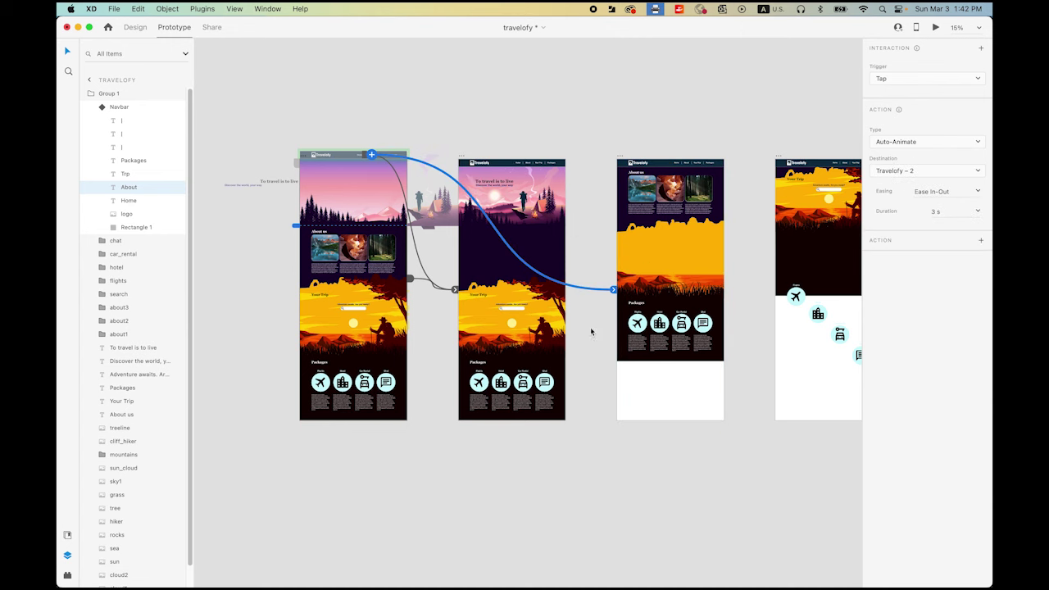
{"action": "left_click", "coordinate": [126, 174]}
{"action": "left_click_drag", "start_coordinate": [384, 155], "coordinate": [787, 289]}
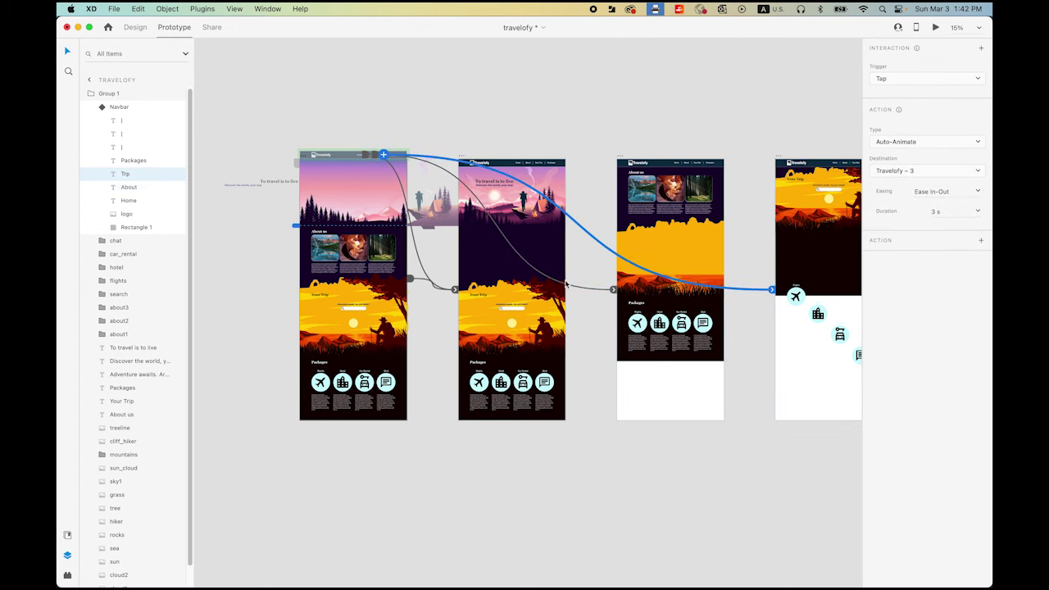
Link the main Navbar's Packages text to Travelofy – 4 with a tap-triggered Auto-Animate interaction.
{"action": "left_click", "coordinate": [131, 160]}
{"action": "scroll", "coordinate": [587, 314], "scroll_direction": "right", "scroll_amount": 1}
{"action": "scroll", "coordinate": [587, 314], "scroll_direction": "right", "scroll_amount": 5}
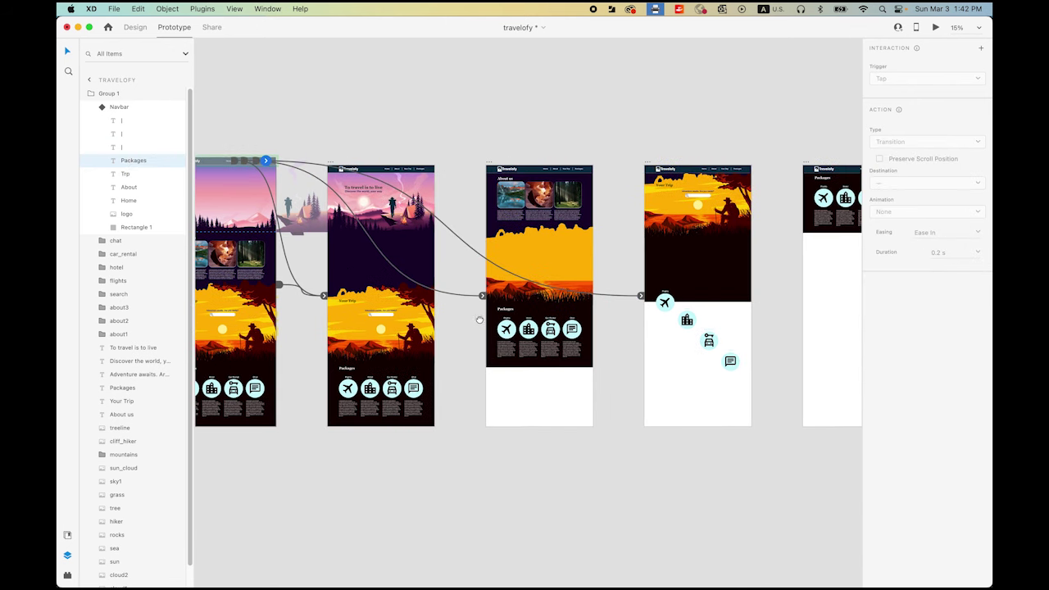
{"action": "left_click_drag", "start_coordinate": [267, 159], "coordinate": [811, 303]}
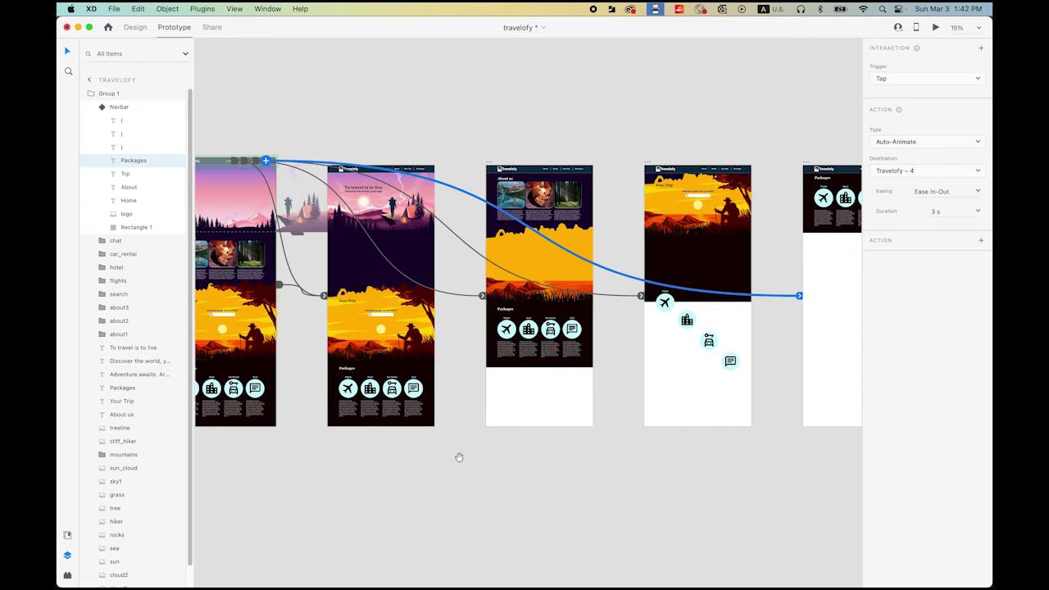
Preview the prototype from the first Travelofy artboard and test the Home, About, Your Trip and Packages navigation links.
{"action": "scroll", "coordinate": [459, 456], "scroll_direction": "left", "scroll_amount": 7}
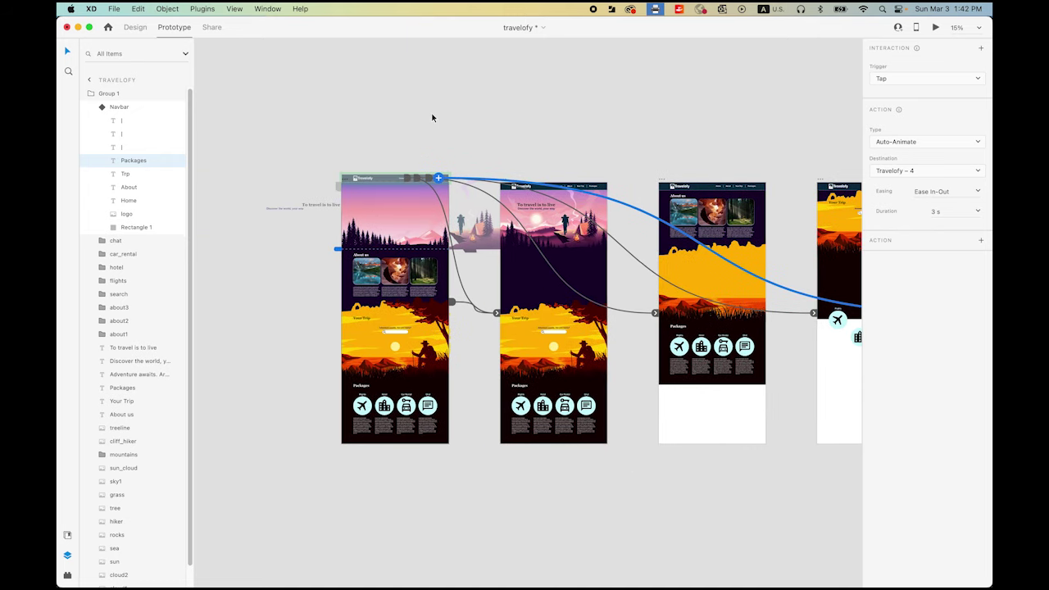
{"action": "left_click", "coordinate": [393, 142]}
{"action": "left_click", "coordinate": [343, 182]}
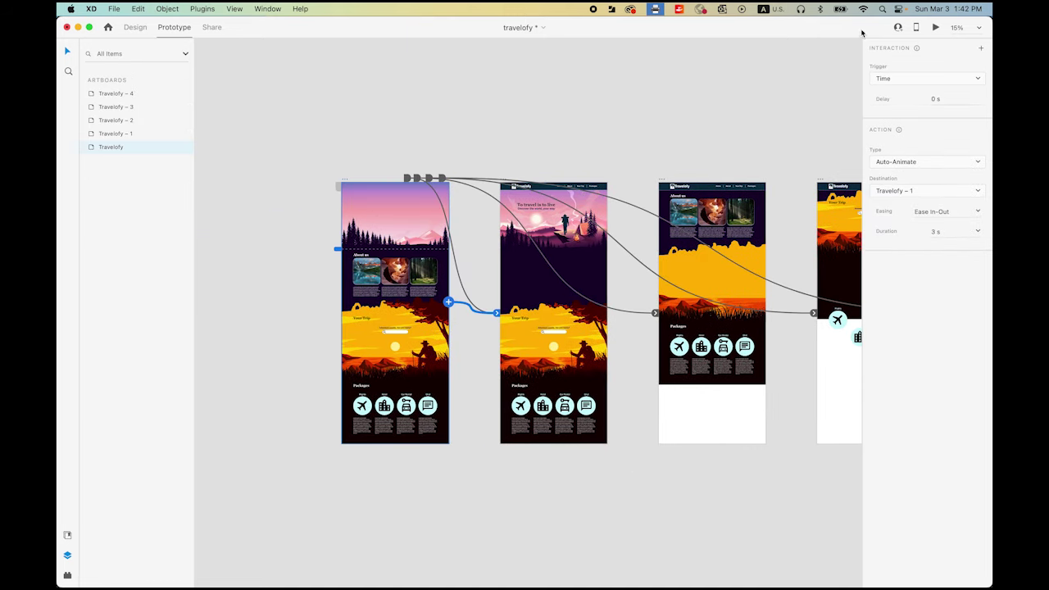
{"action": "left_click", "coordinate": [936, 28]}
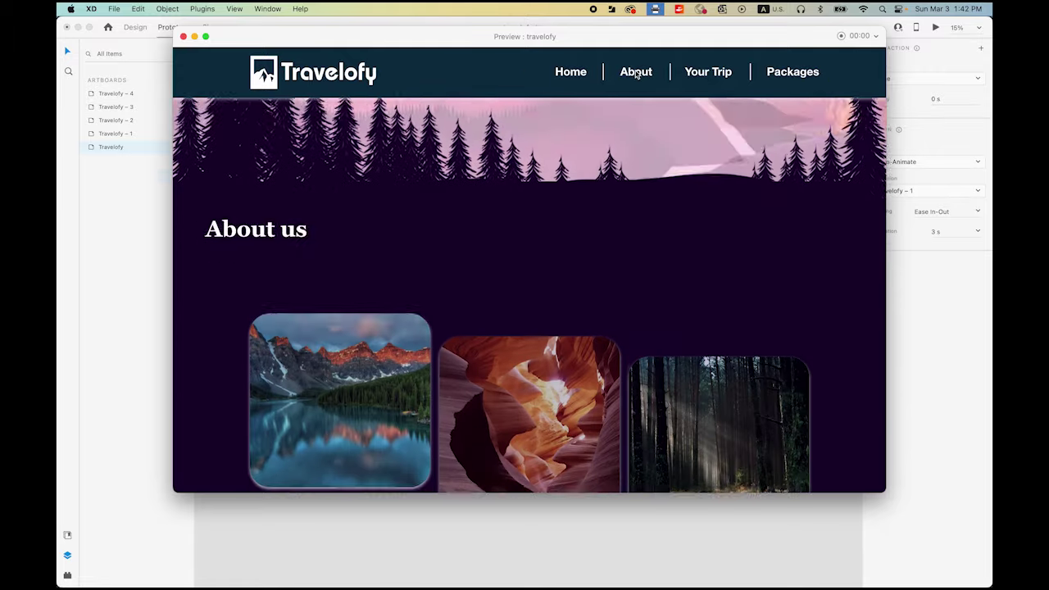
{"action": "left_click", "coordinate": [710, 72]}
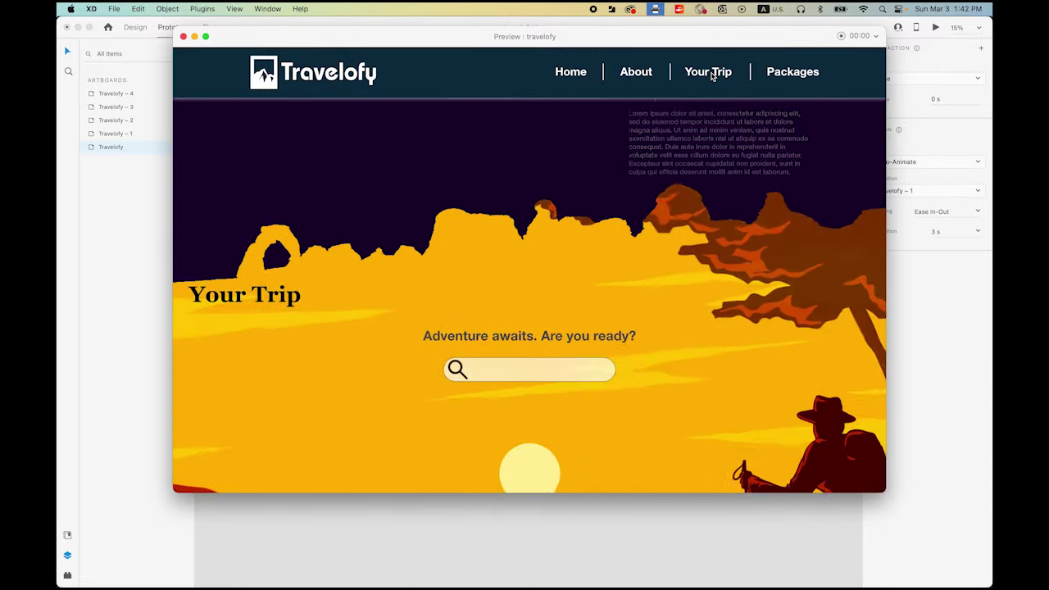
{"action": "left_click", "coordinate": [793, 73]}
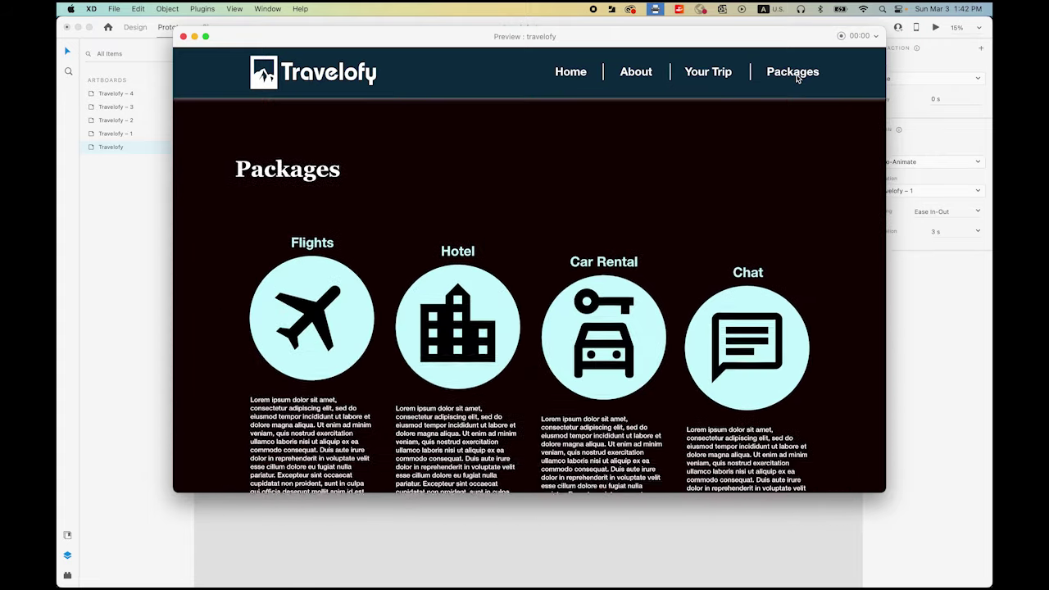
{"action": "left_click", "coordinate": [692, 72]}
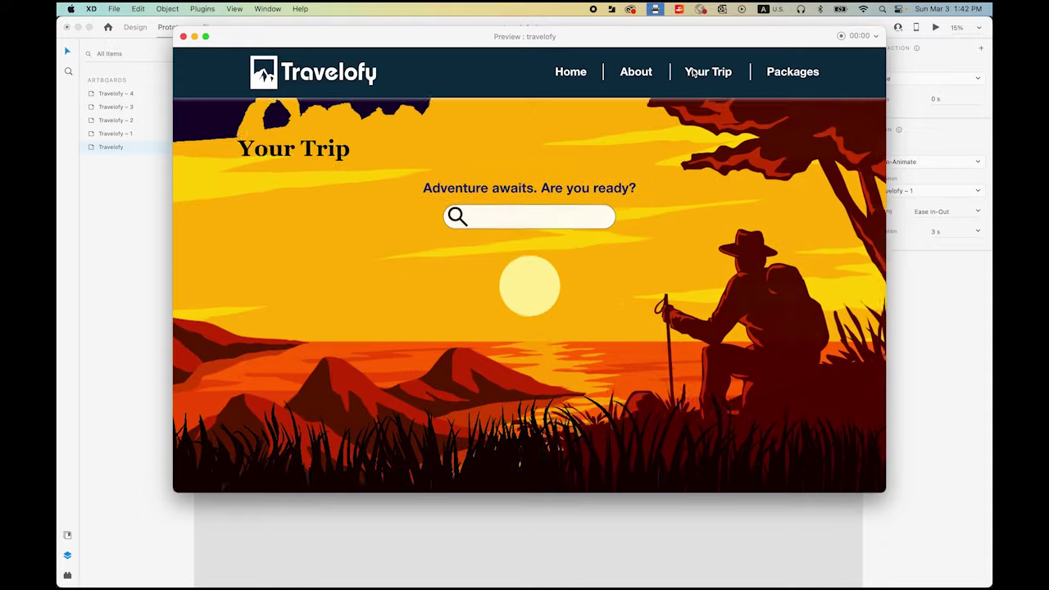
{"action": "left_click", "coordinate": [638, 75]}
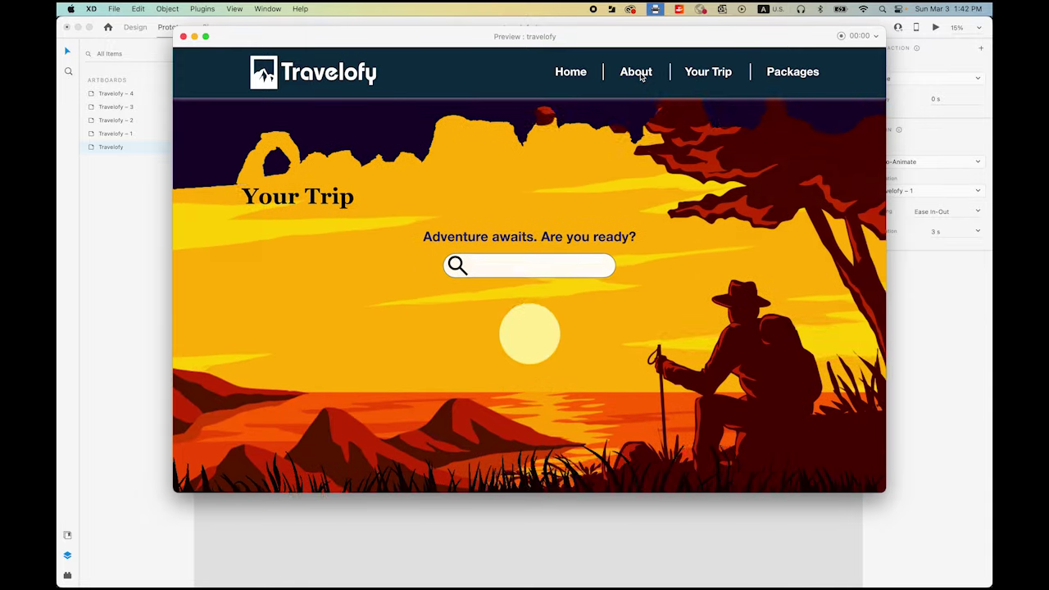
{"action": "left_click", "coordinate": [572, 72]}
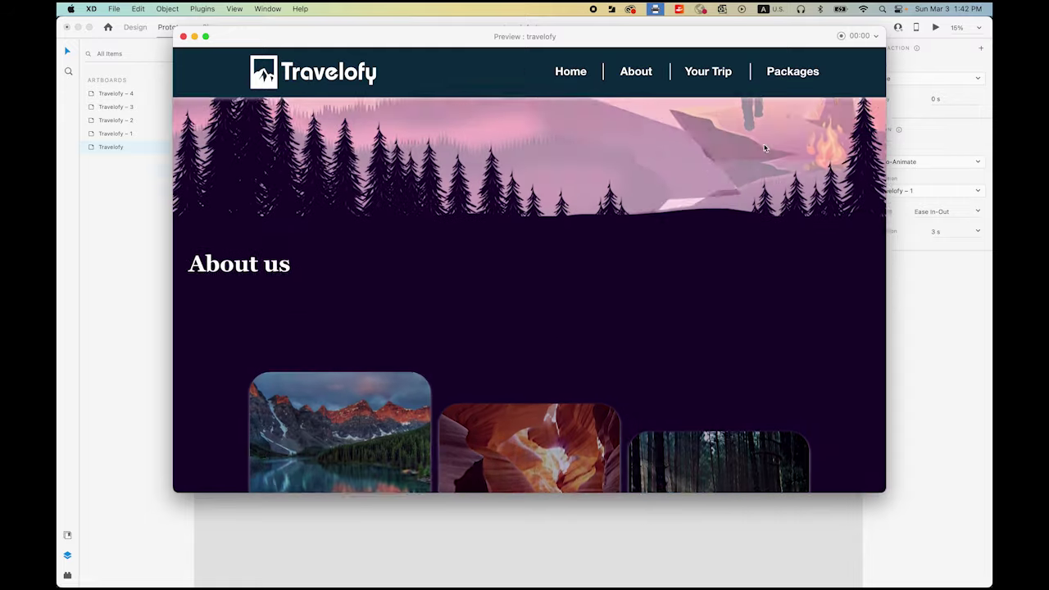
{"action": "left_click", "coordinate": [791, 72]}
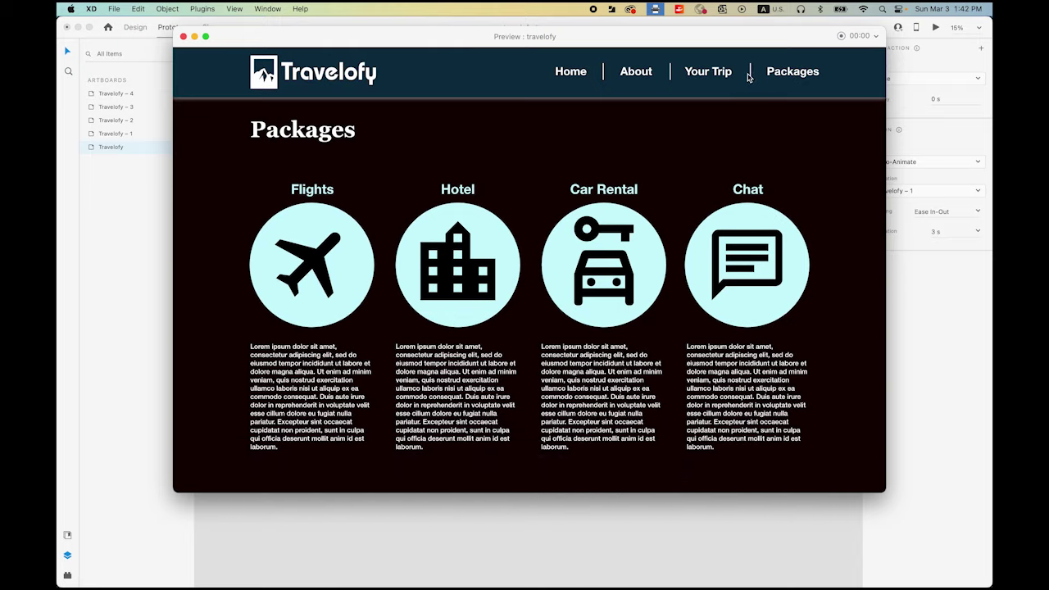
{"action": "left_click", "coordinate": [698, 73]}
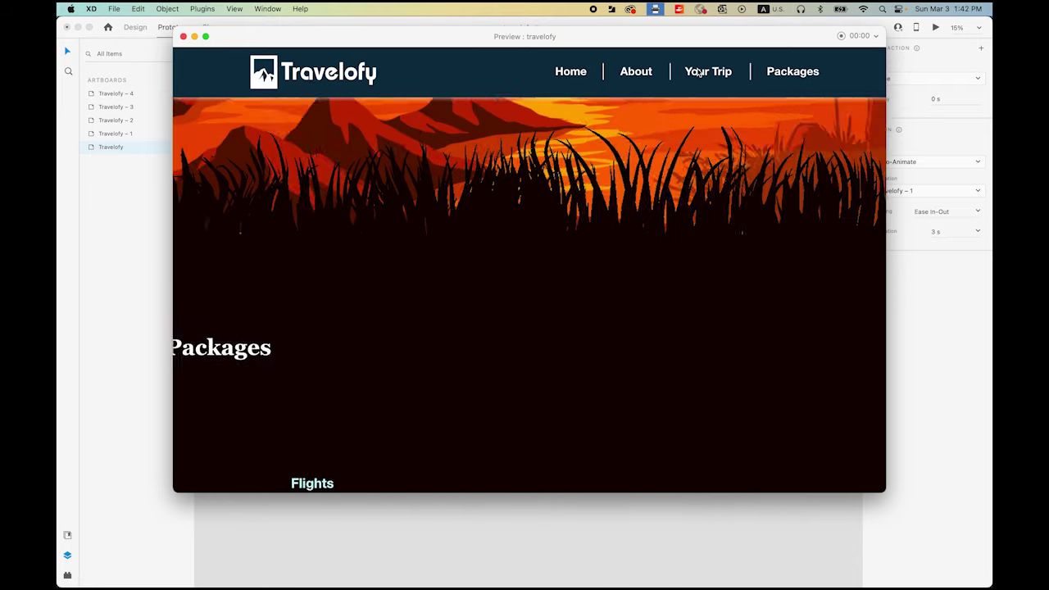